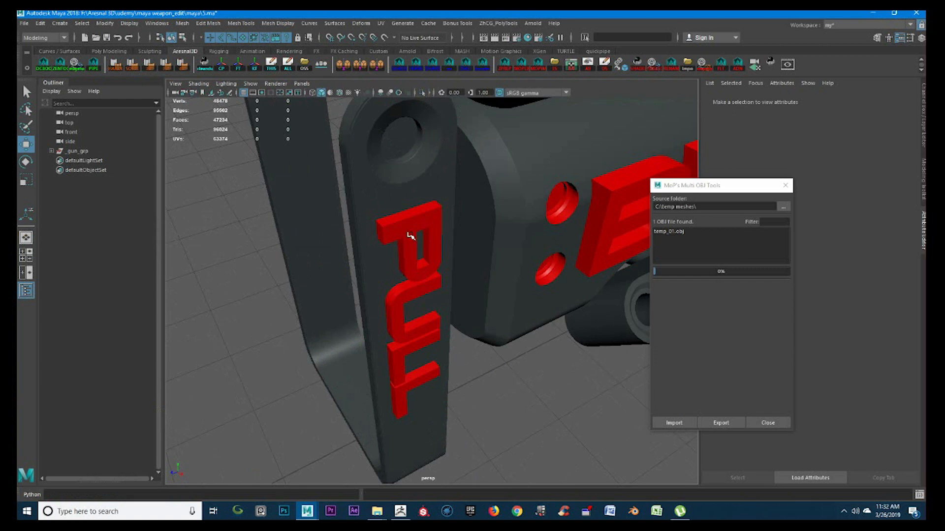
Step: Isolate the raised PULL lettering on the bracket and export it as an OBJ to the temp meshes folder
click(410, 235)
click(422, 93)
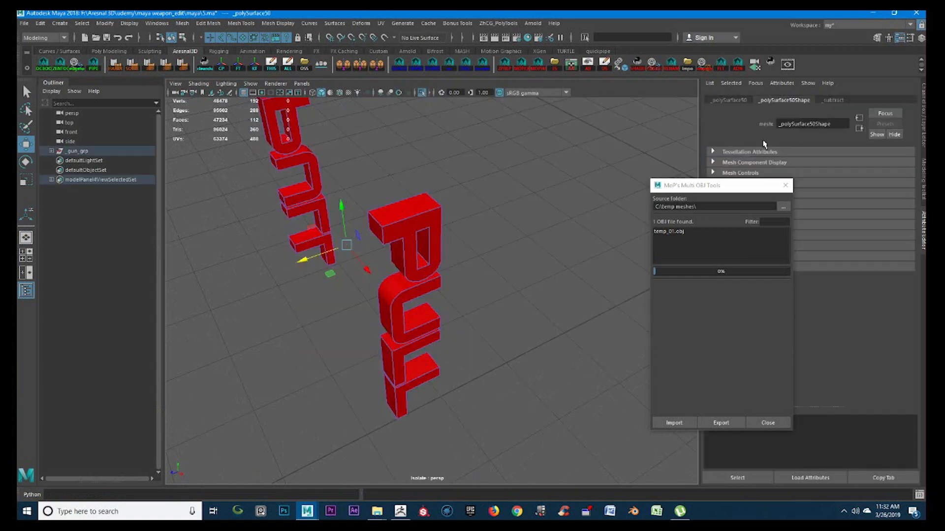
click(786, 185)
click(519, 68)
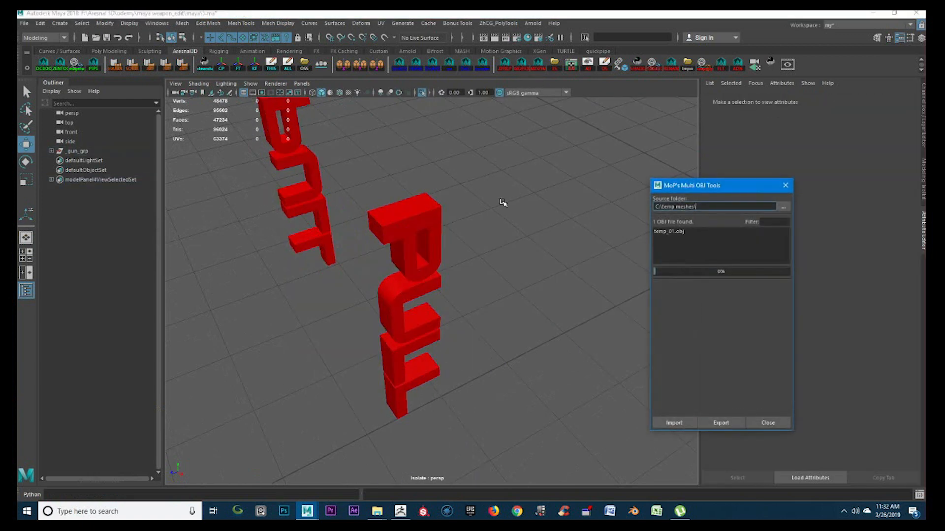
Step: Switch to ZBrush and turn off Live Boolean for the gun part model
click(400, 511)
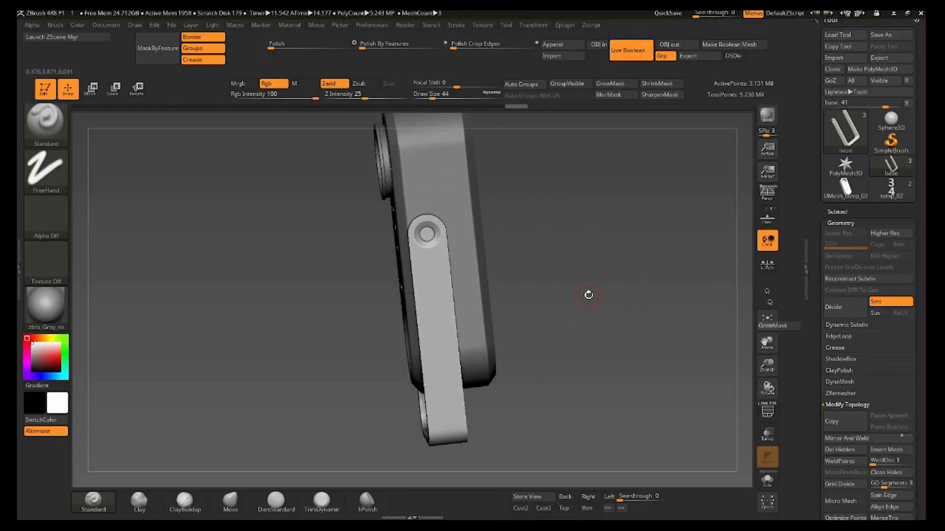
drag(588, 294, 621, 292)
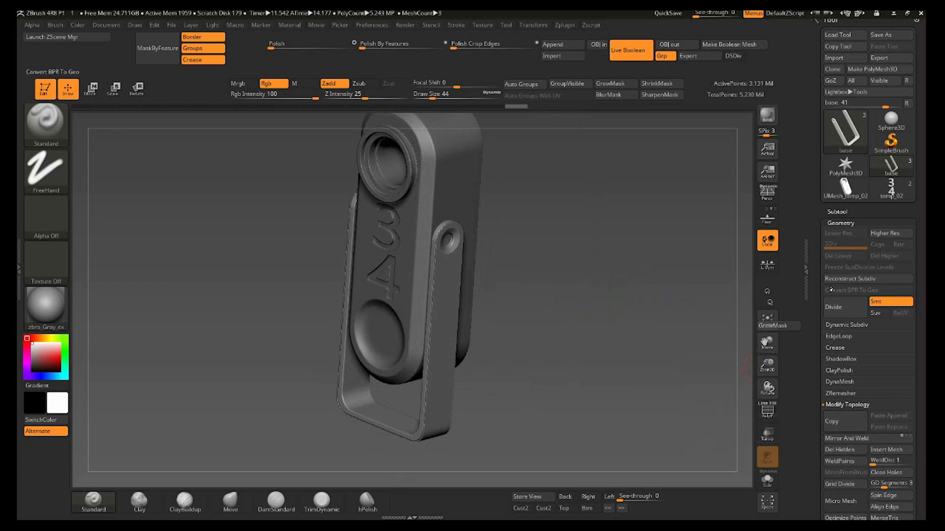
click(631, 58)
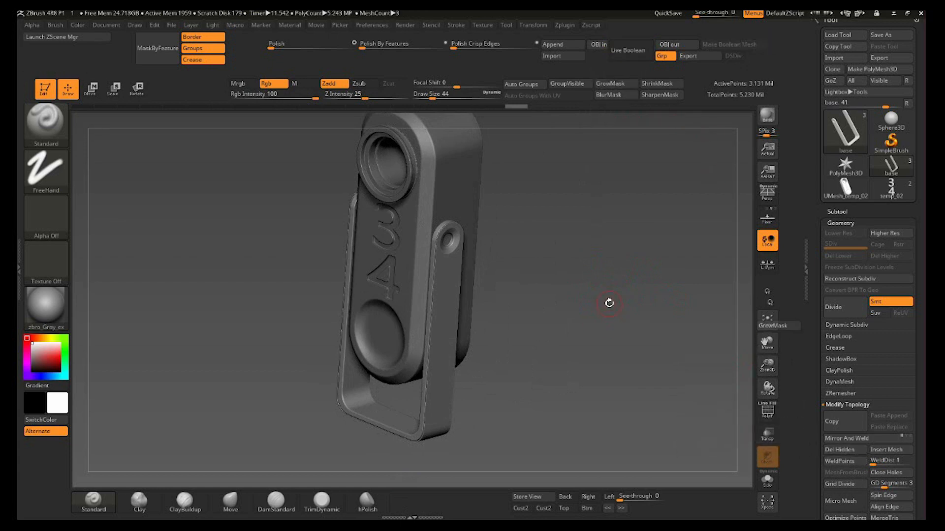
drag(602, 344, 598, 353)
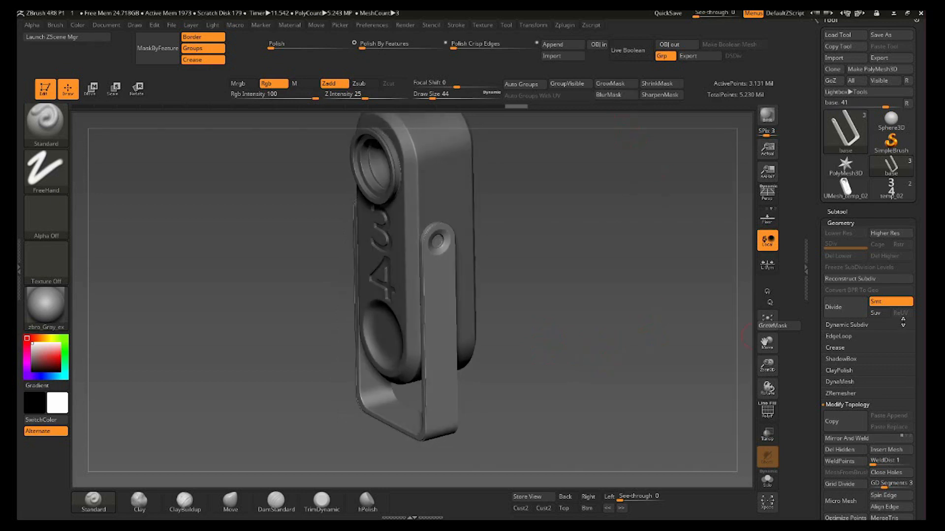
Step: Append a Sphere3D subtool and replace it with the imported temp_01.obj PULL lettering
mouse_move(923, 326)
mouse_down()
mouse_move(923, 306)
mouse_move(923, 328)
mouse_up()
click(850, 224)
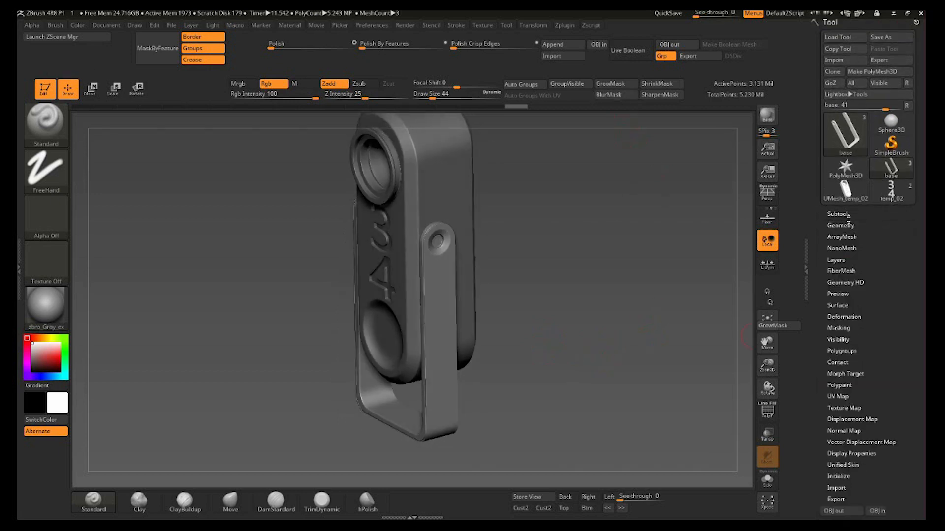
click(847, 215)
click(881, 481)
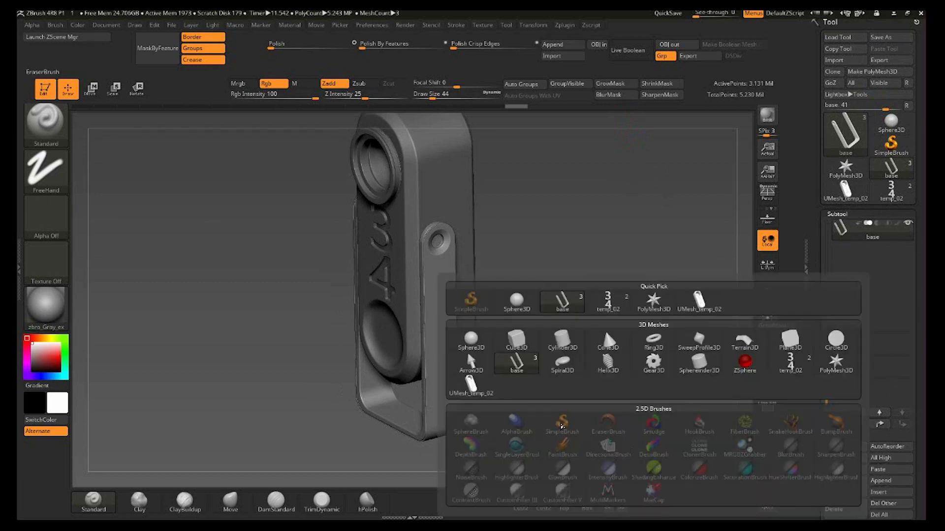
click(463, 348)
alt+click(527, 187)
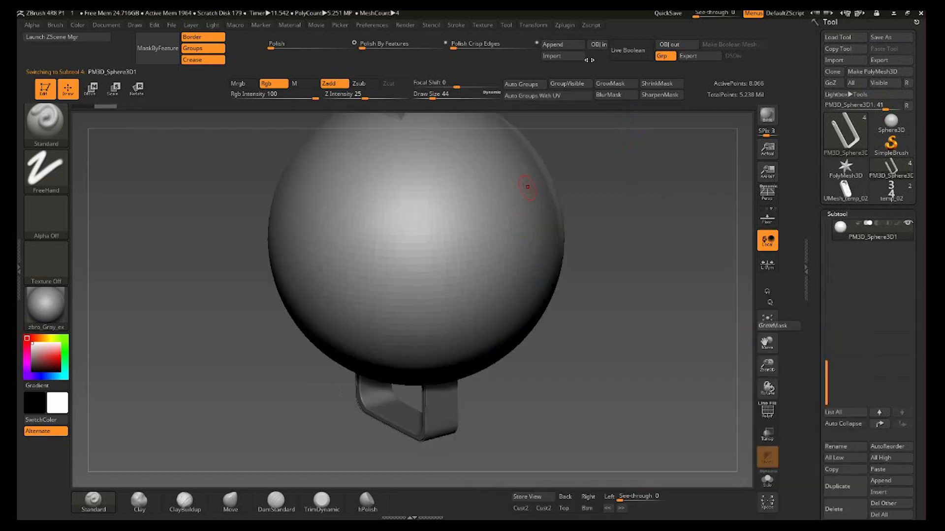
click(602, 46)
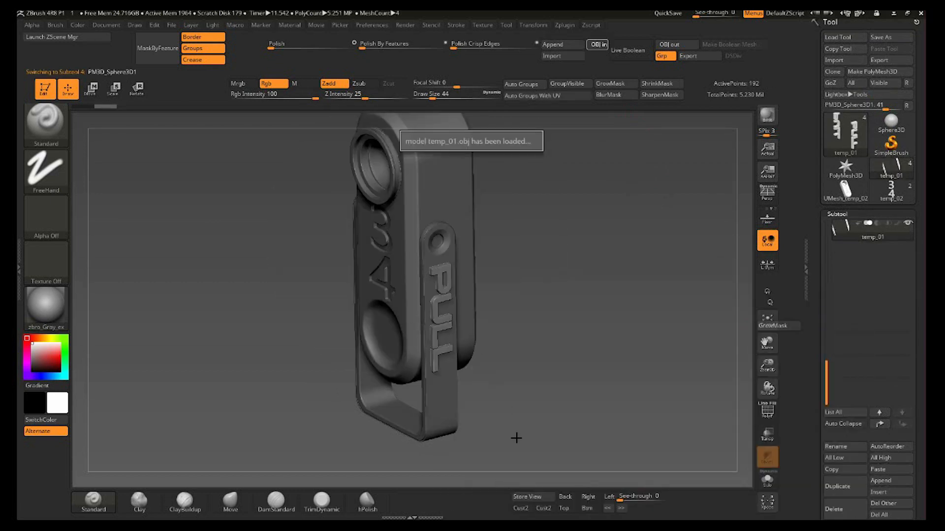
alt+drag(471, 377, 476, 398)
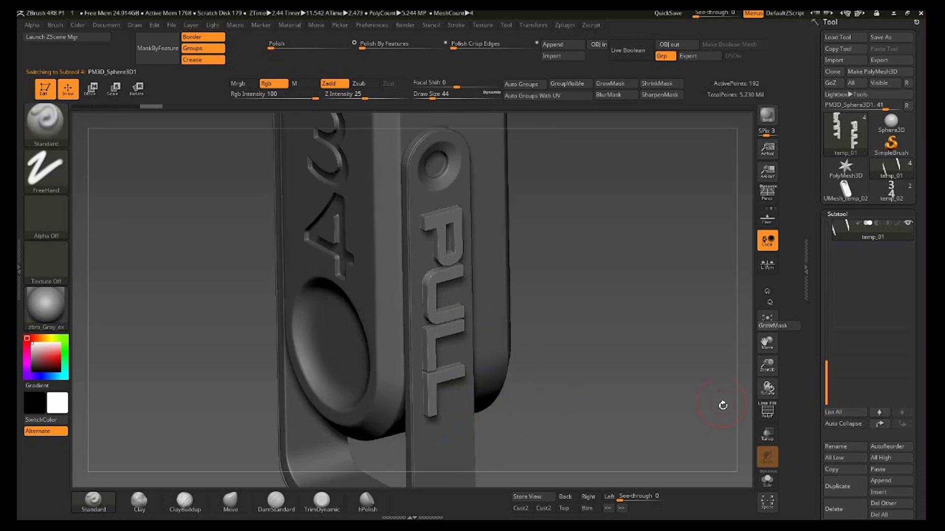
Step: Delete all subtools of the UMesh_temp_02 tool, choosing to skip the confirmation note until next restart
click(842, 193)
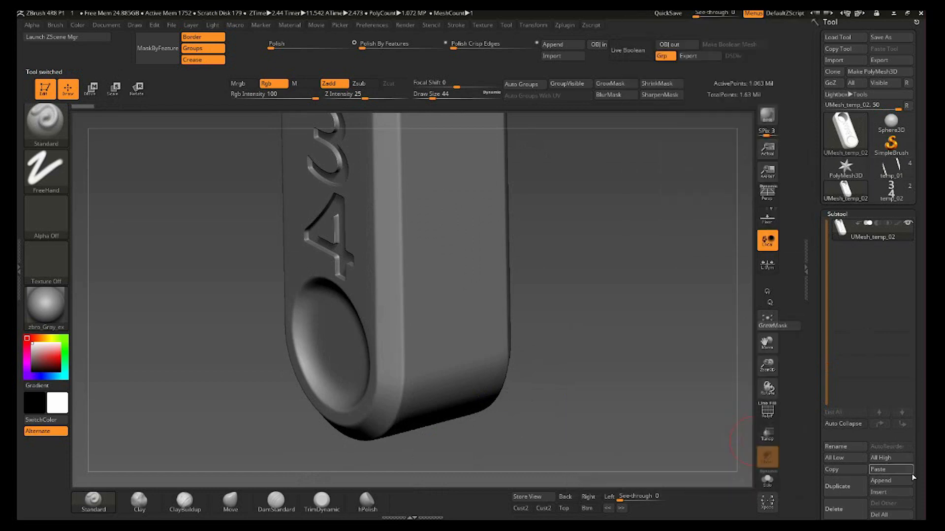
drag(915, 473, 915, 470)
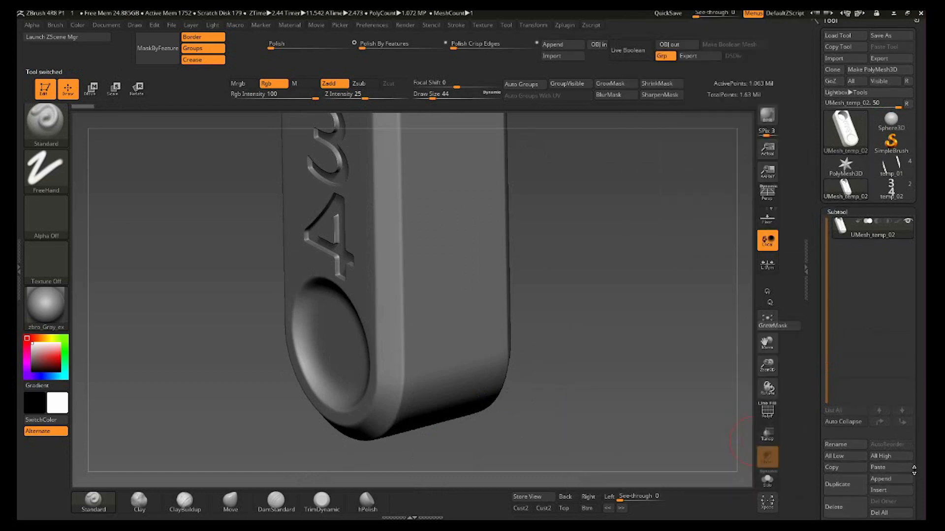
click(887, 513)
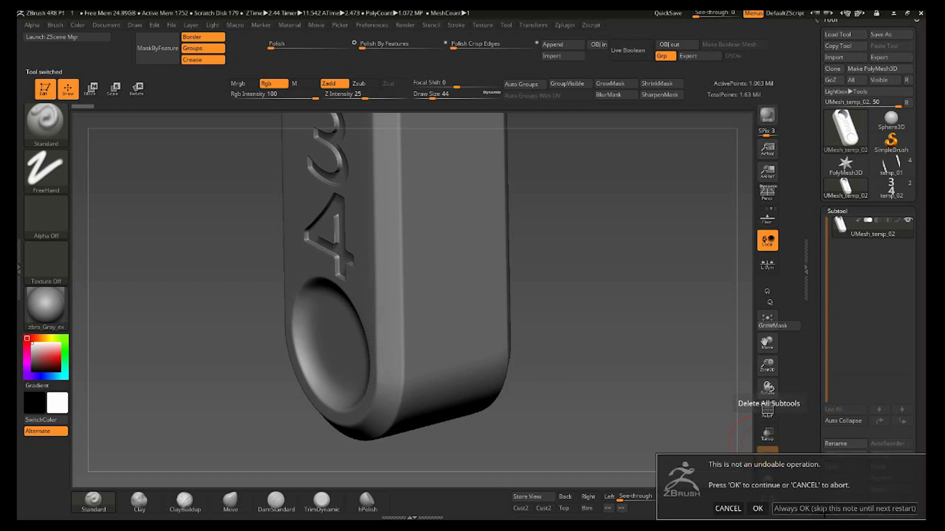
click(779, 509)
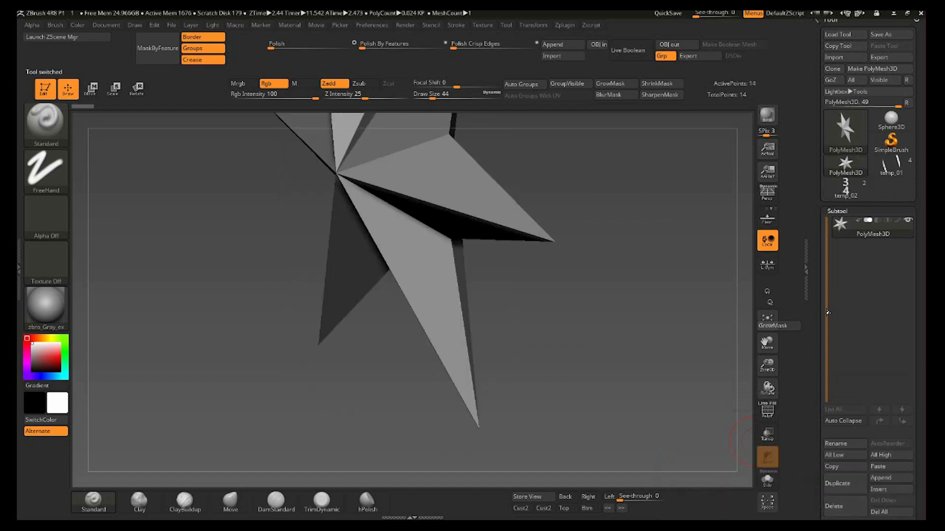
Step: Delete all subtools of the temp_02 tool that holds the body and the 34 numerals
click(897, 172)
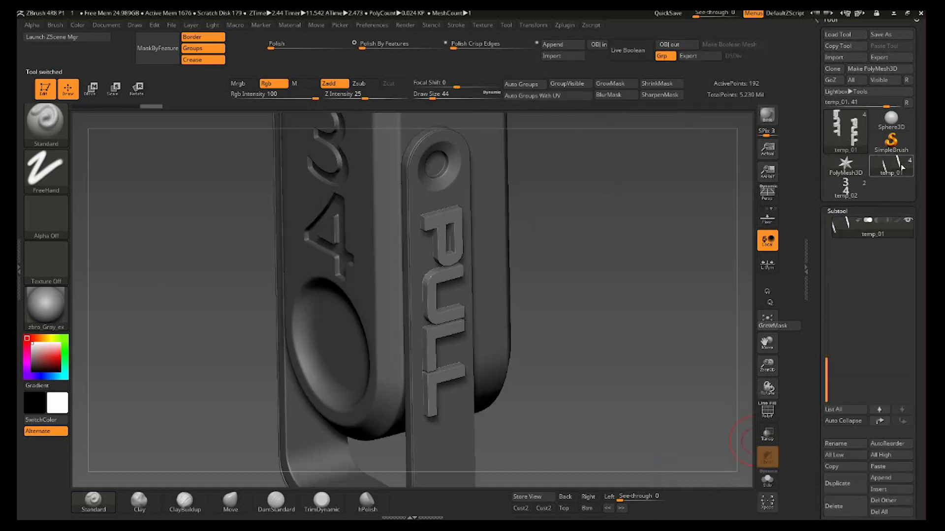
click(851, 171)
click(850, 188)
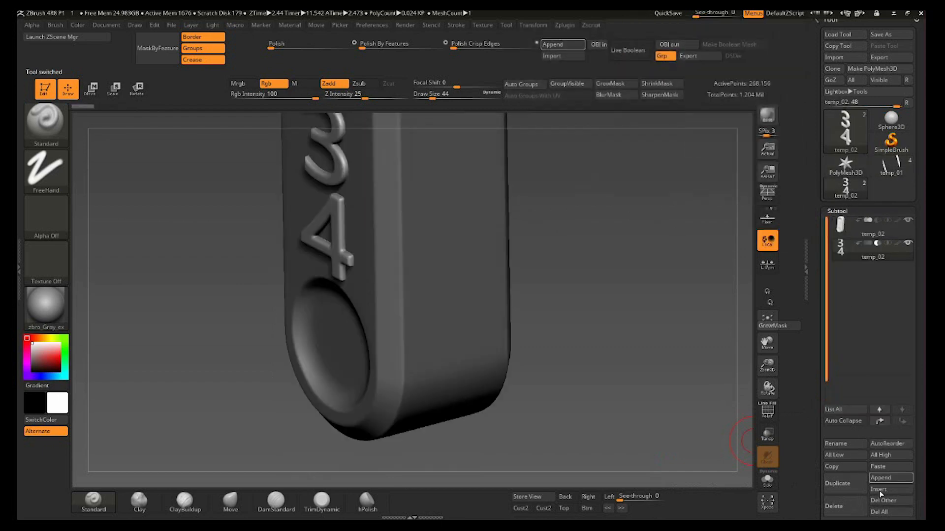
click(897, 513)
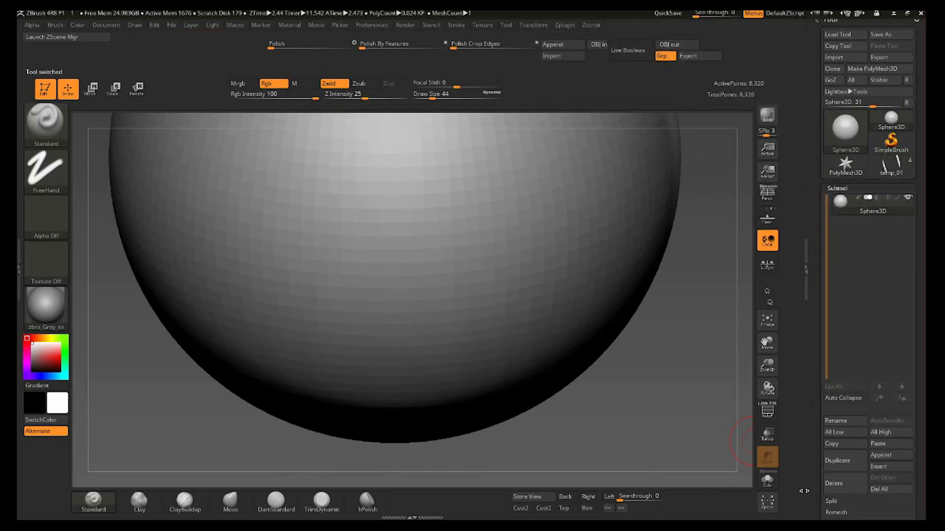
click(847, 169)
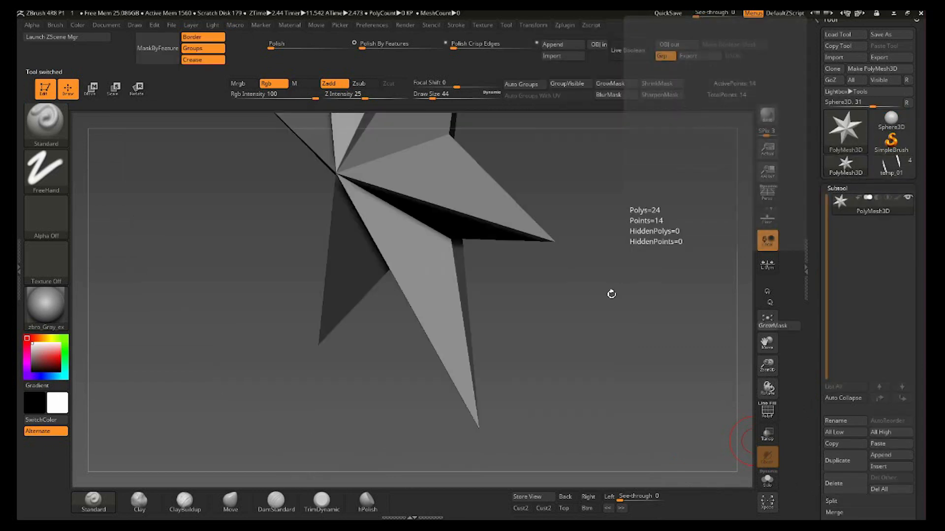
click(877, 443)
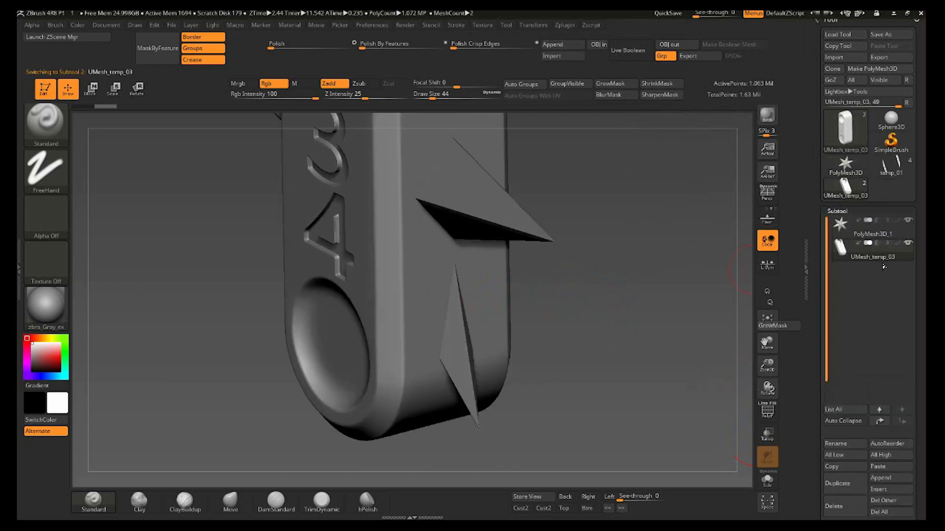
click(848, 510)
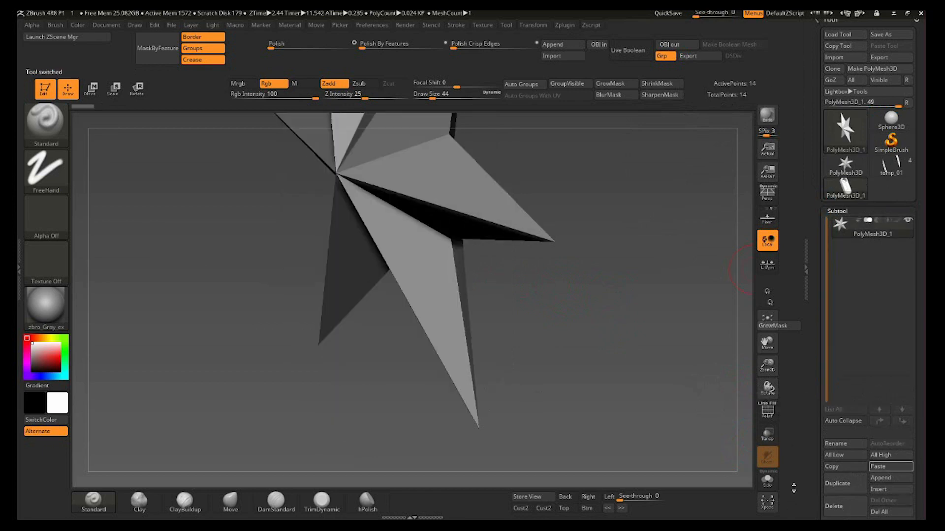
Step: Copy the base bracket subtool and paste it into the PolyMesh3D_1 star tool
click(885, 173)
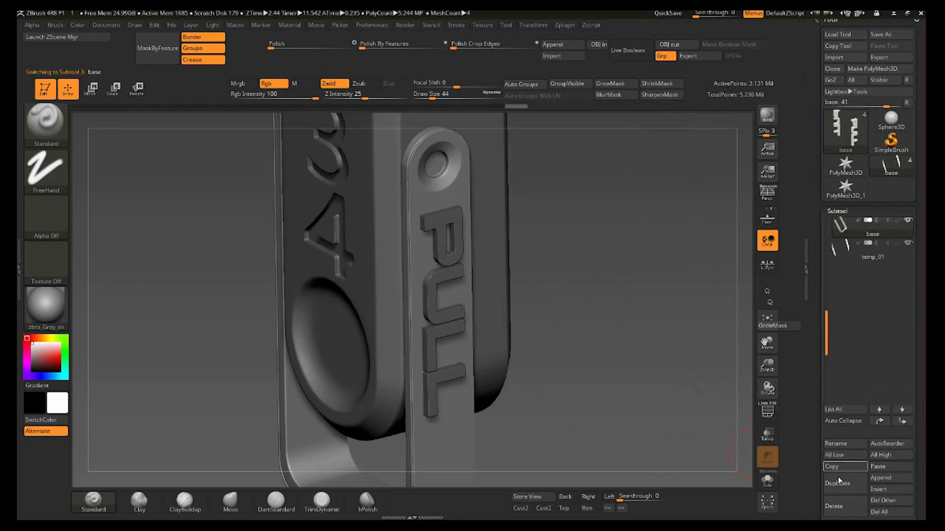
click(864, 193)
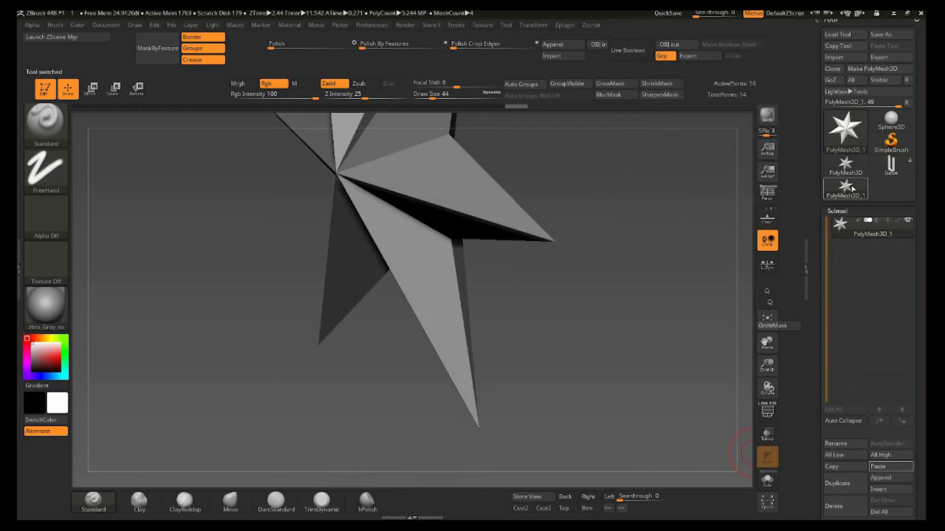
click(890, 466)
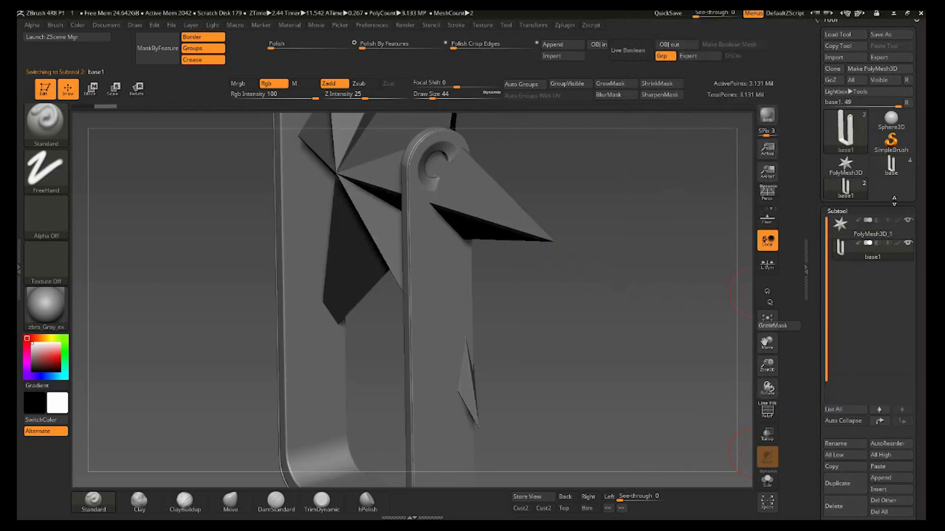
Step: Copy the temp_01 PULL lettering subtool into the tool with the pasted bracket, and delete the star subtool there
click(891, 166)
click(867, 248)
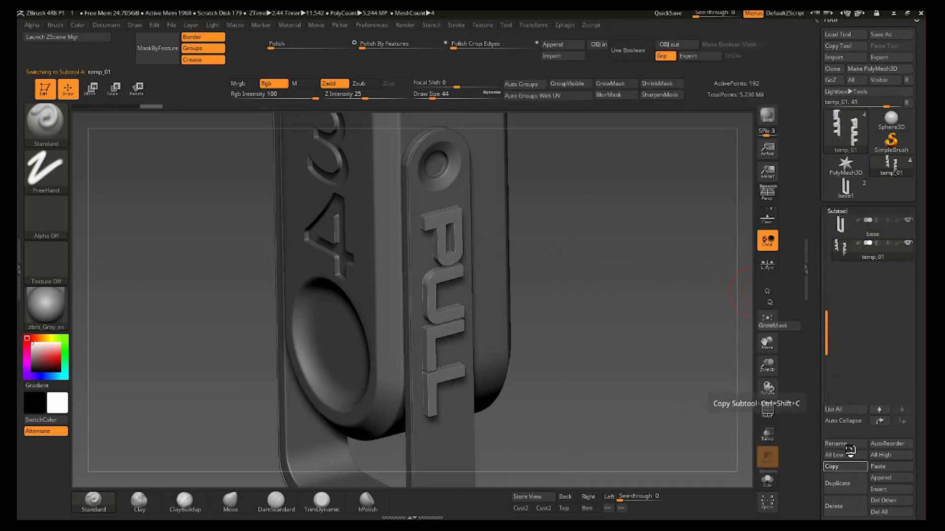
click(854, 197)
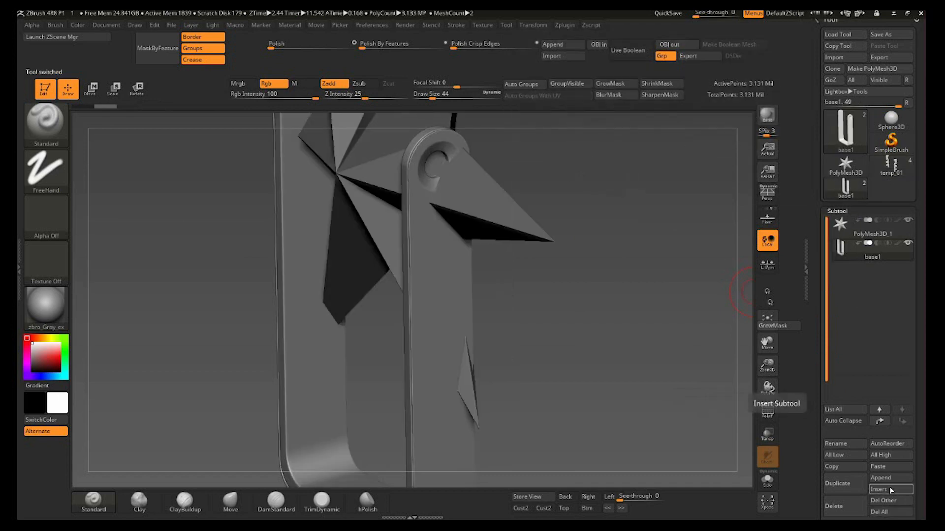
click(885, 468)
click(871, 230)
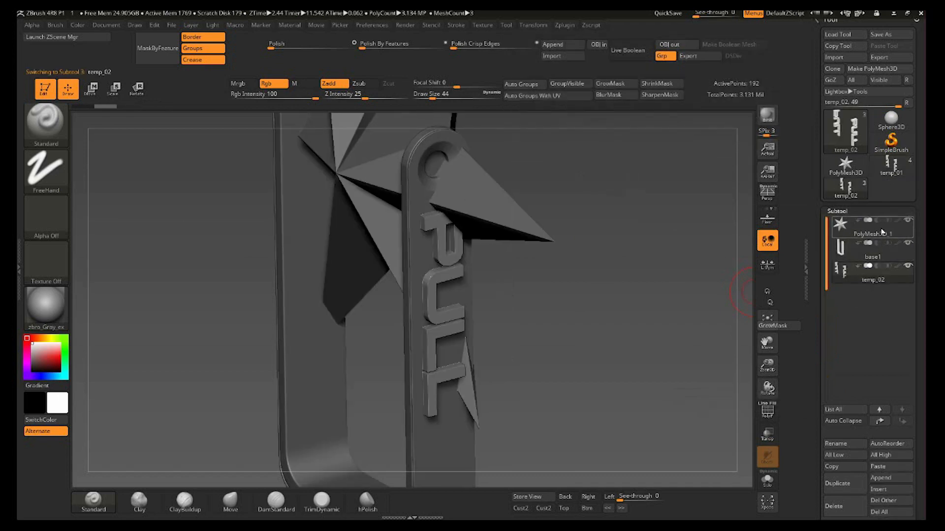
click(836, 506)
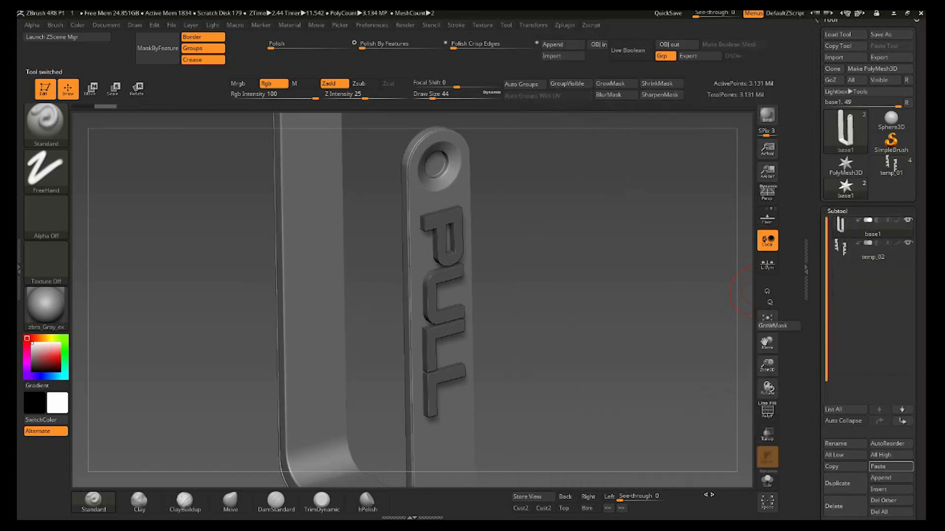
Step: Select the PULL lettering subtool, show its PolyFrame, and create polygroups with Auto Groups With UV
right_drag(559, 324, 529, 308)
ctrl+right_drag(427, 242, 447, 299)
alt+click(447, 299)
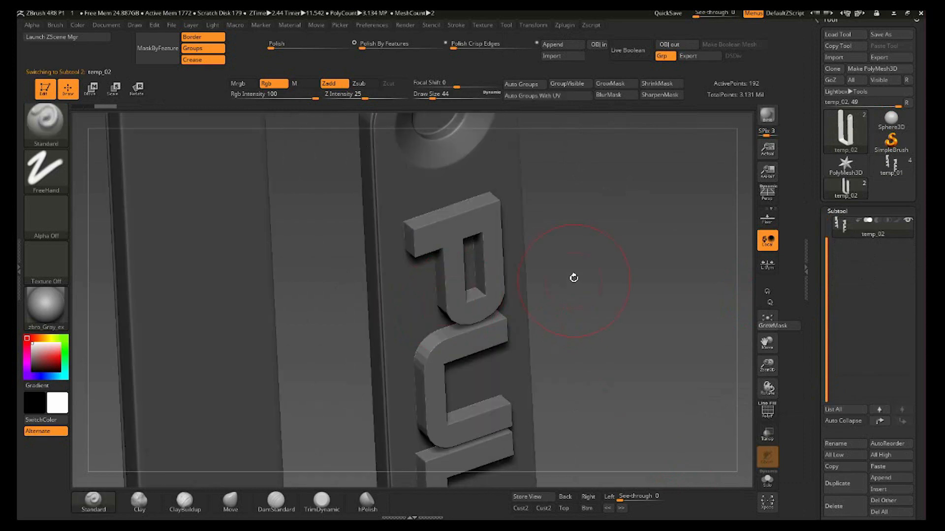
key(shift+f)
ctrl+right_drag(484, 204, 497, 247)
click(551, 95)
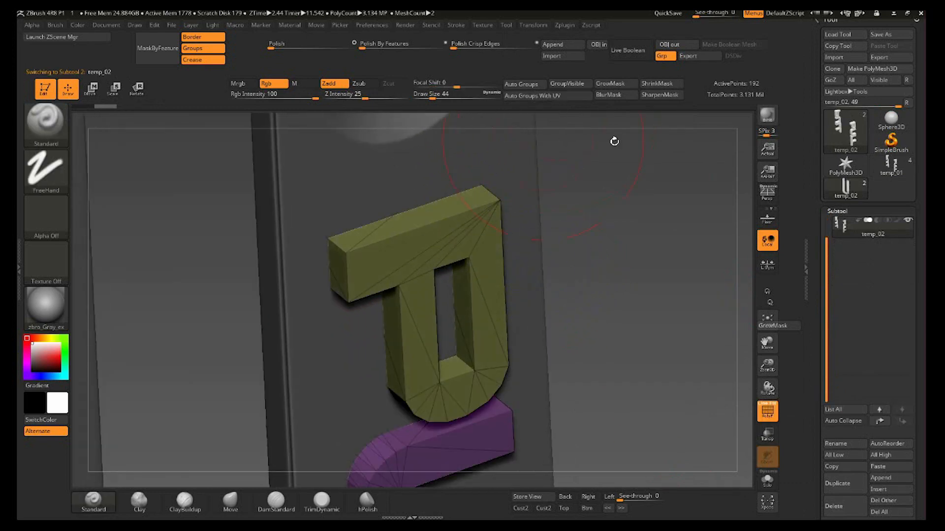
ctrl+right_drag(559, 329, 516, 194)
alt+right_drag(632, 475, 617, 291)
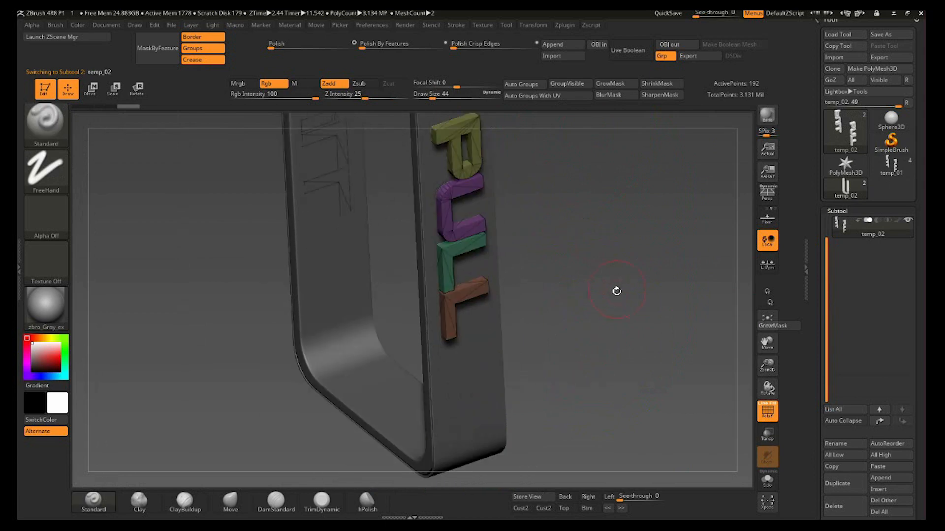
mouse_move(539, 247)
right_down()
mouse_move(571, 284)
mouse_move(536, 237)
mouse_move(534, 266)
mouse_move(579, 285)
mouse_move(603, 274)
mouse_move(594, 289)
mouse_move(541, 297)
mouse_move(593, 259)
mouse_move(604, 267)
mouse_move(597, 287)
mouse_move(587, 161)
right_up()
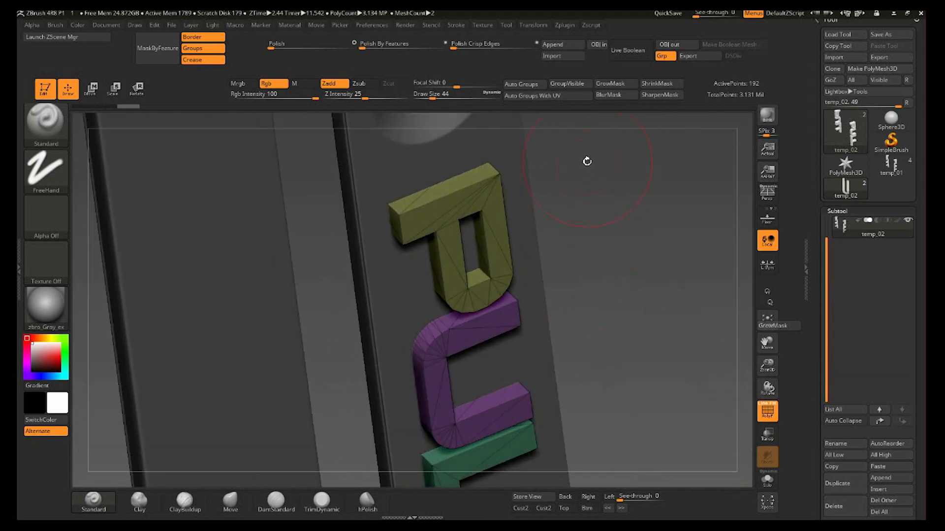
Step: Switch back to Maya and view the isolated PULL lettering up close beside its UV layout
key(super)
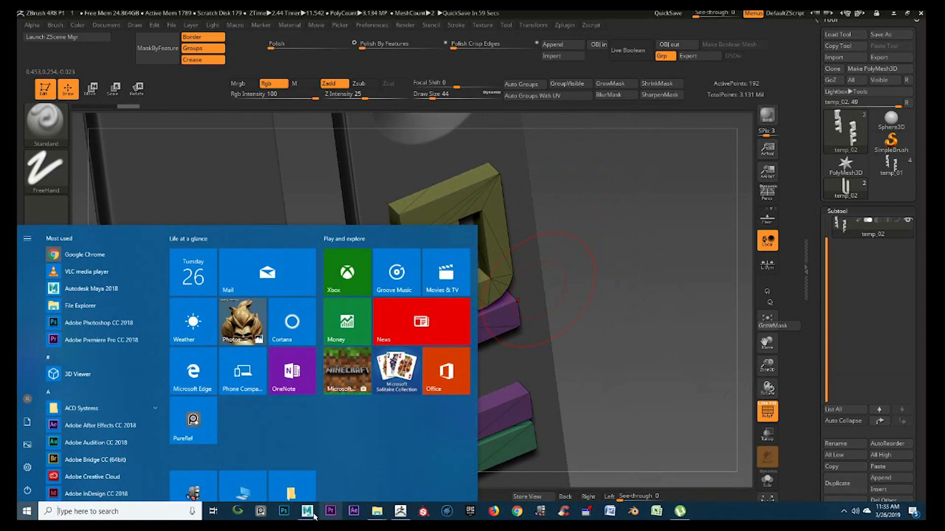
mouse_move(307, 512)
click(336, 493)
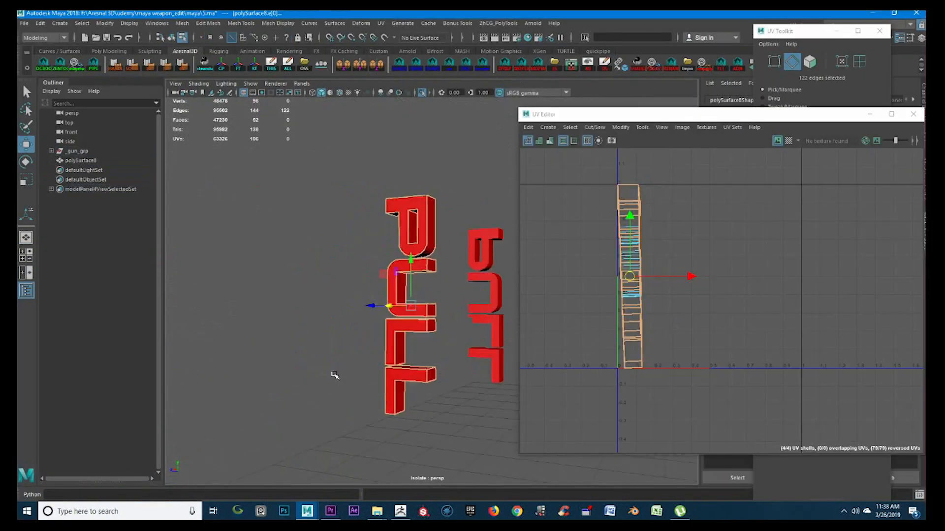
scroll(401, 354, up, 5)
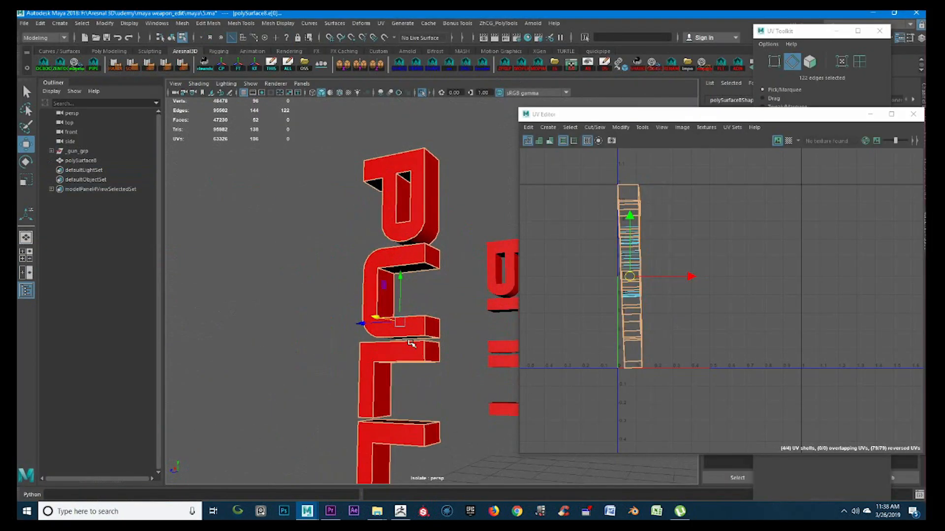
Step: Select the PULL lettering as an object, reset the mesh Cleanup options, and apply cleanup with only nonmanifold geometry enabled
alt+drag(401, 353, 371, 221)
key(F8)
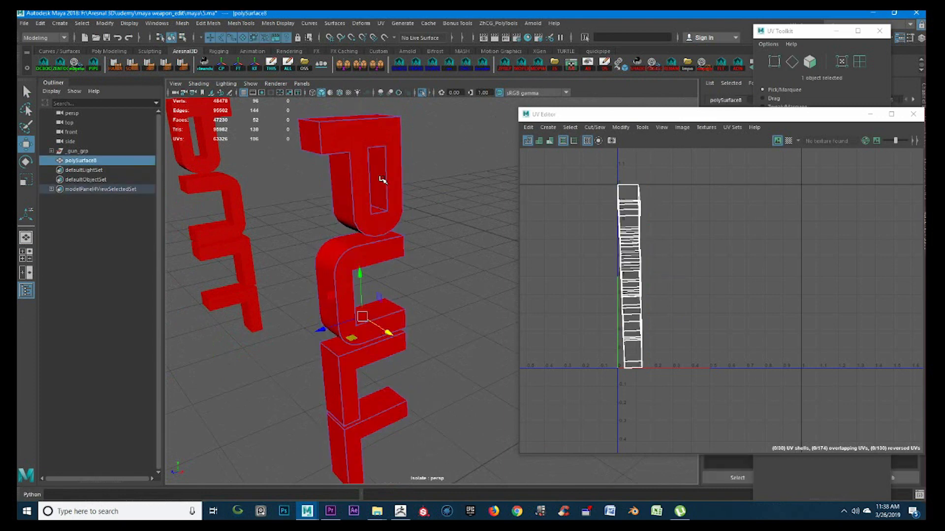
shift+right_drag(382, 179, 374, 384)
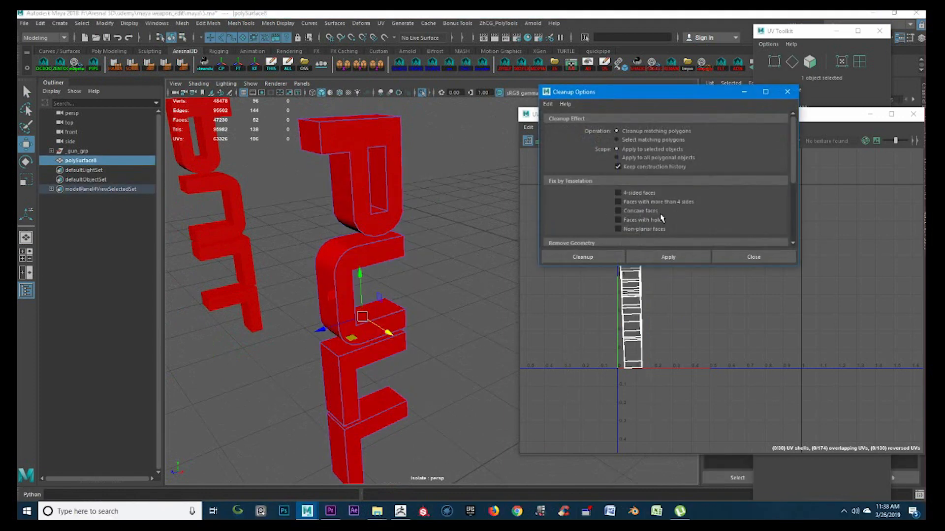
mouse_move(793, 167)
mouse_down()
mouse_move(792, 231)
mouse_move(792, 170)
mouse_up()
click(548, 104)
click(572, 124)
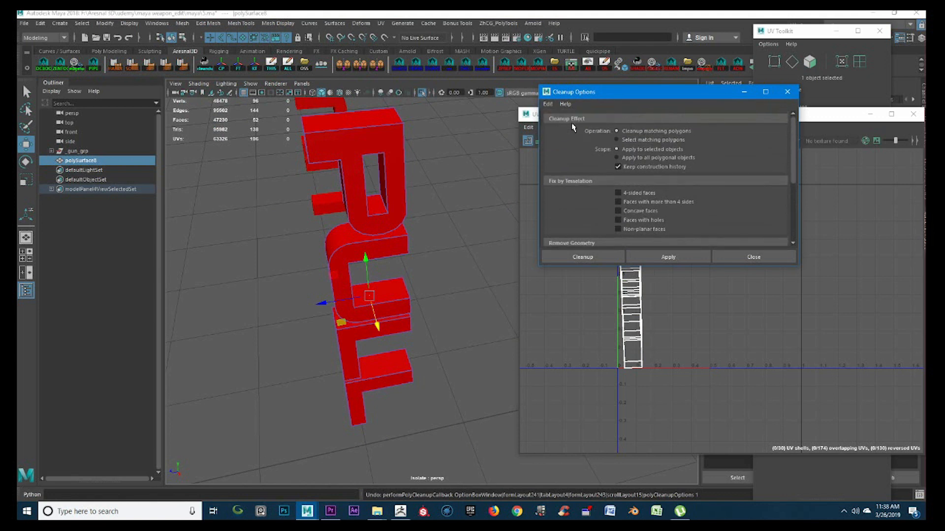
click(547, 105)
click(566, 121)
scroll(686, 207, down, 3)
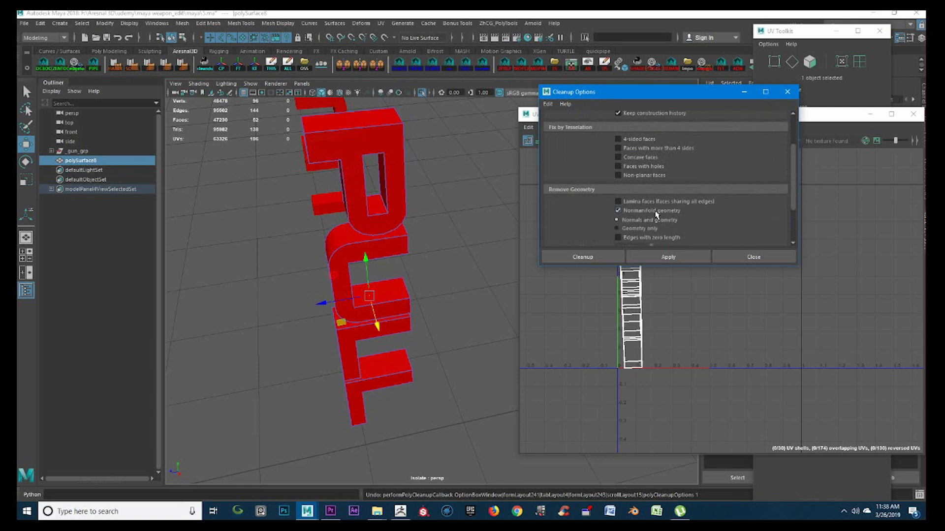
drag(796, 197, 798, 225)
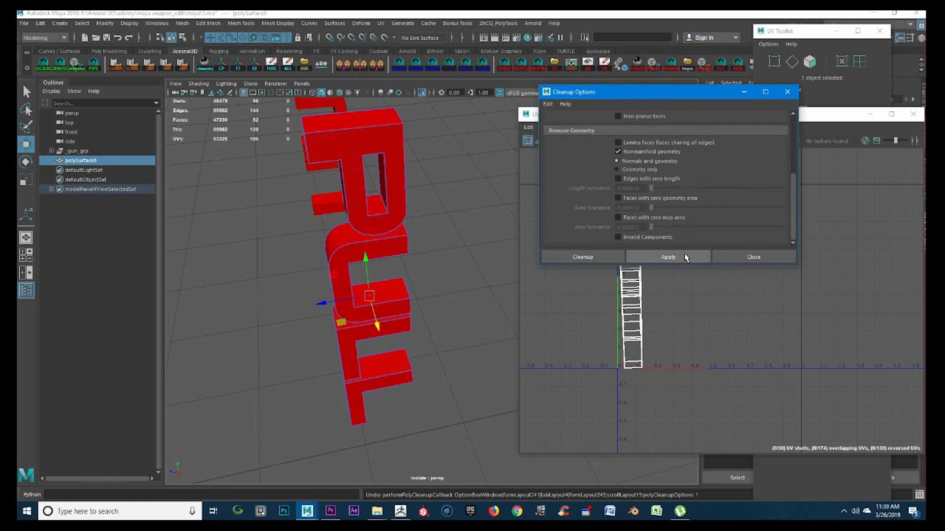
click(669, 257)
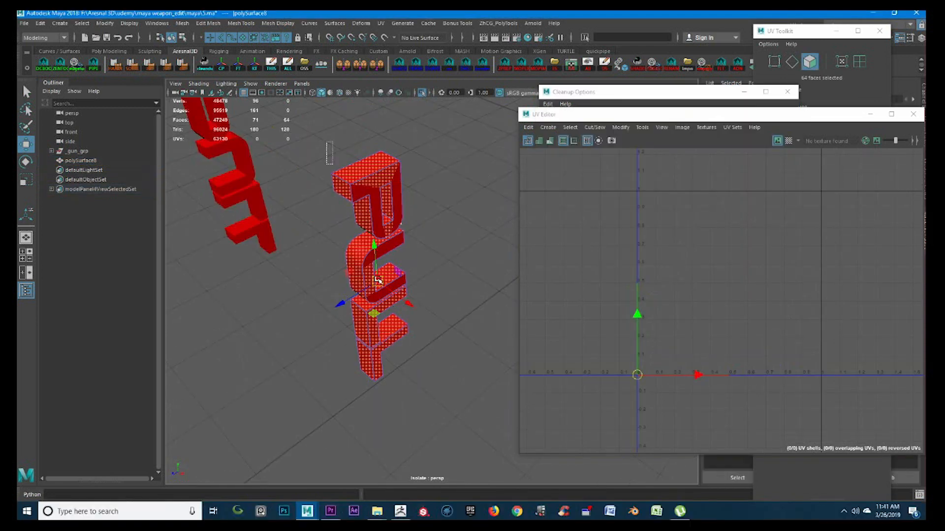
Step: Select all faces of the PULL lettering, create a new UV layout for them, and export the lettering for ZBrush
drag(377, 280, 465, 420)
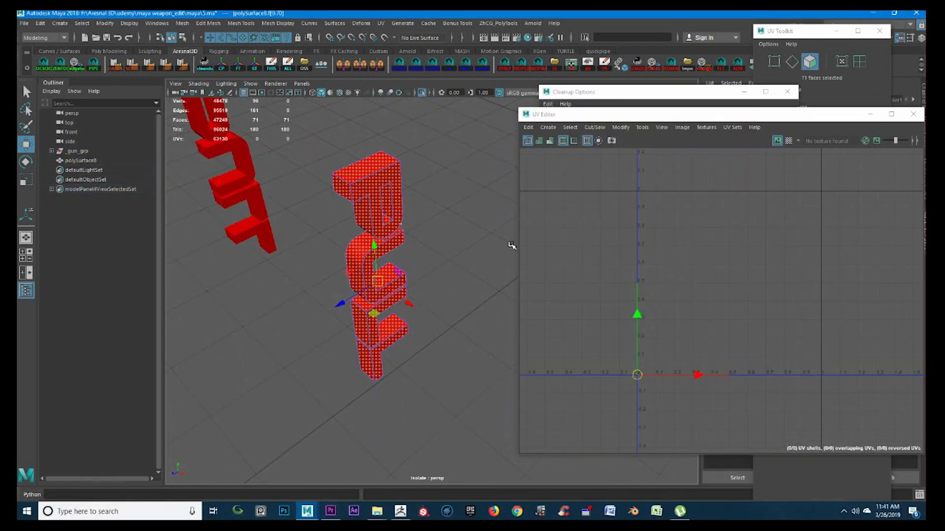
click(502, 63)
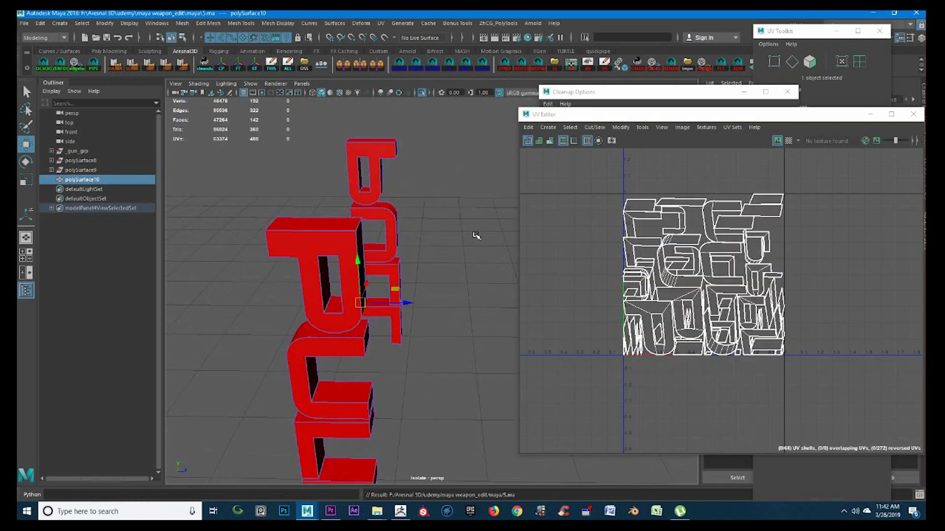
alt+drag(476, 236, 536, 134)
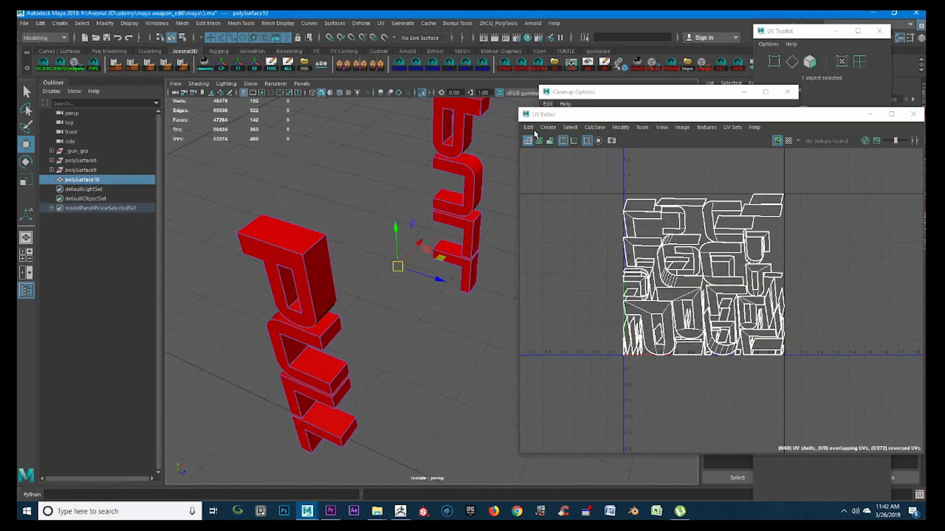
click(526, 68)
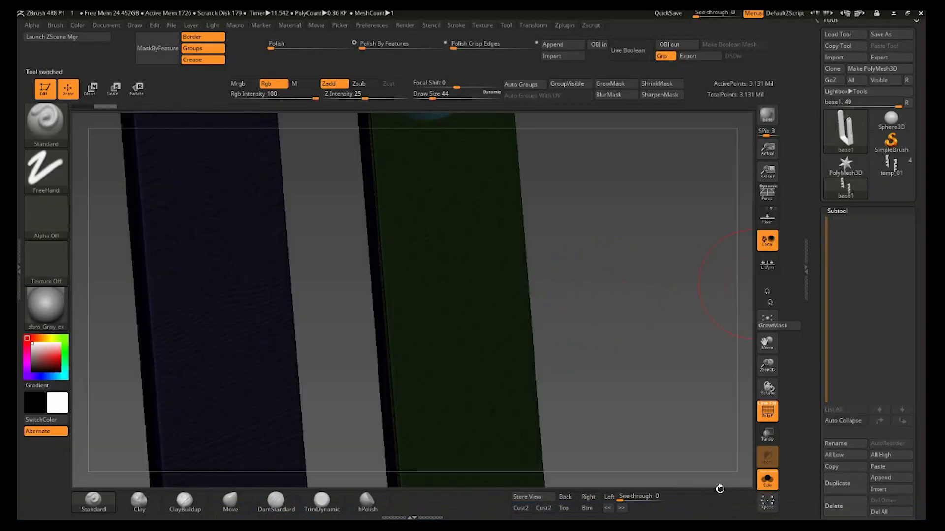
Step: In ZBrush, insert a Sphere3D subtool beside the bracket, exit Solo, and replace the sphere with the exported temp_01.obj lettering
key(f)
key(shift+f)
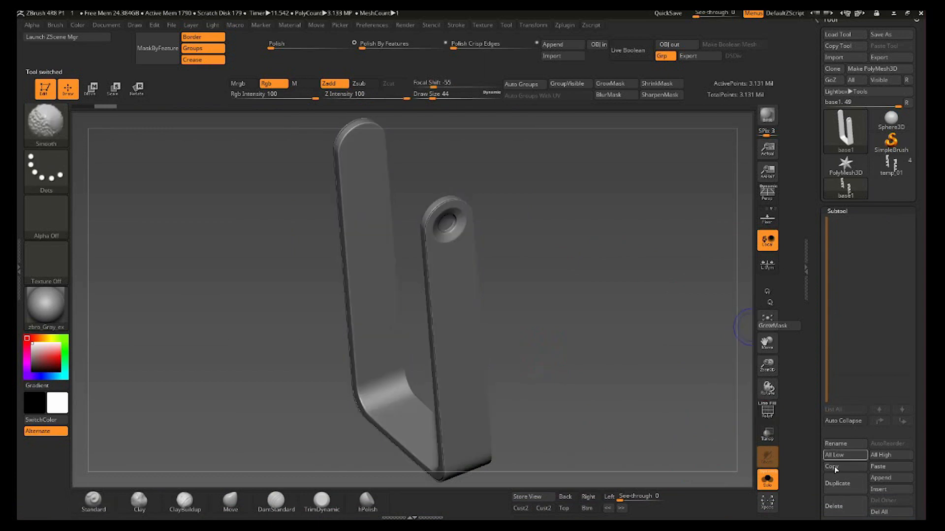
click(907, 489)
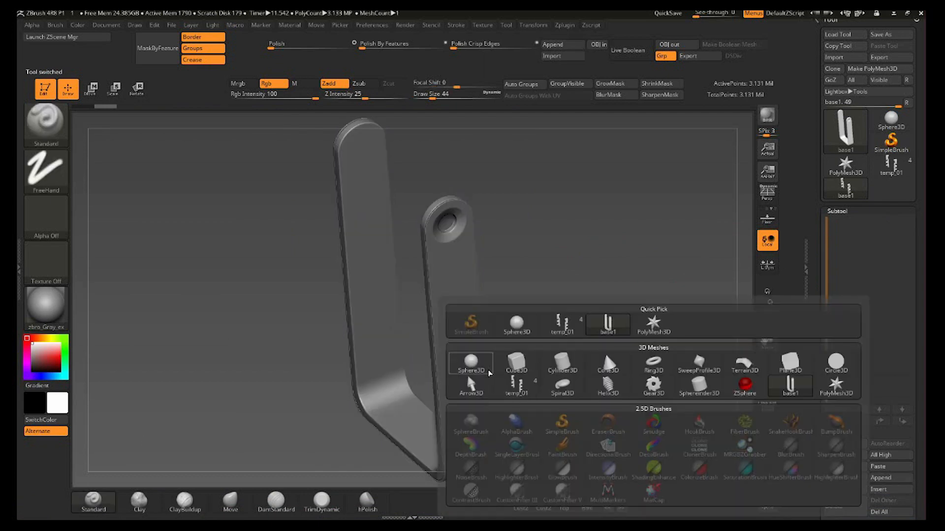
click(470, 365)
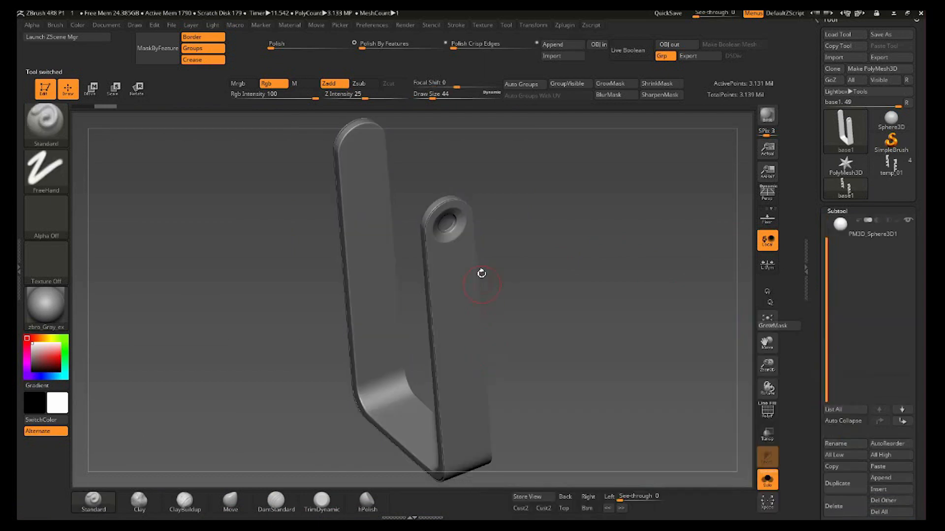
click(768, 481)
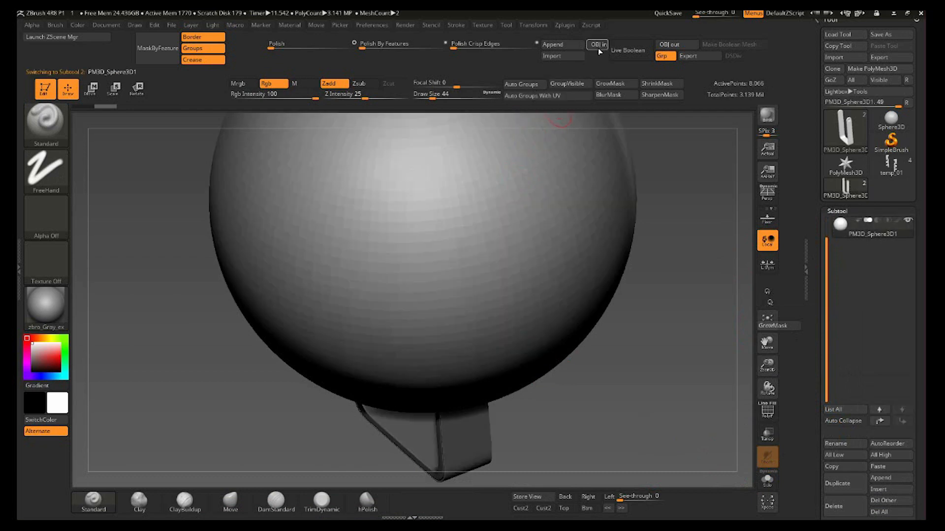
click(598, 48)
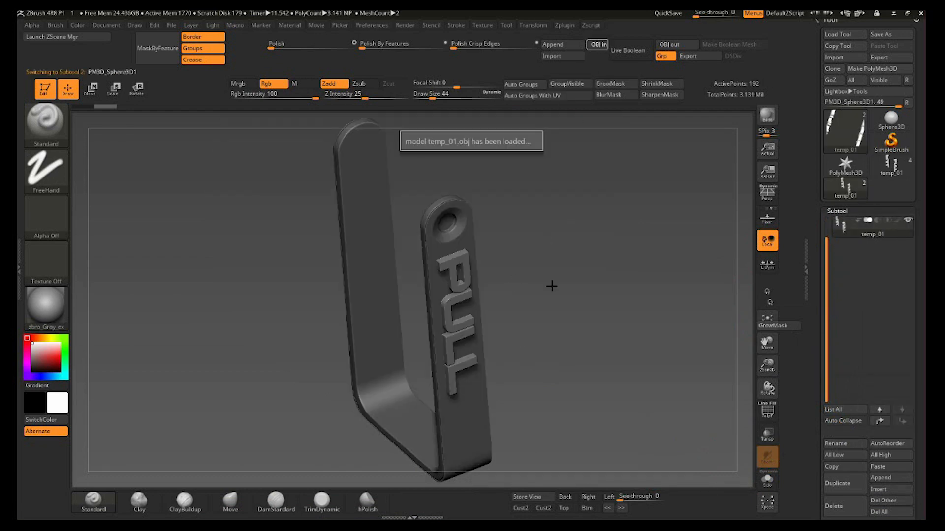
Step: Show the PolyFrame on the imported PULL lettering, create polygroups with Auto Groups With UV, and check them
key(shift+f)
ctrl+right_drag(504, 312, 593, 237)
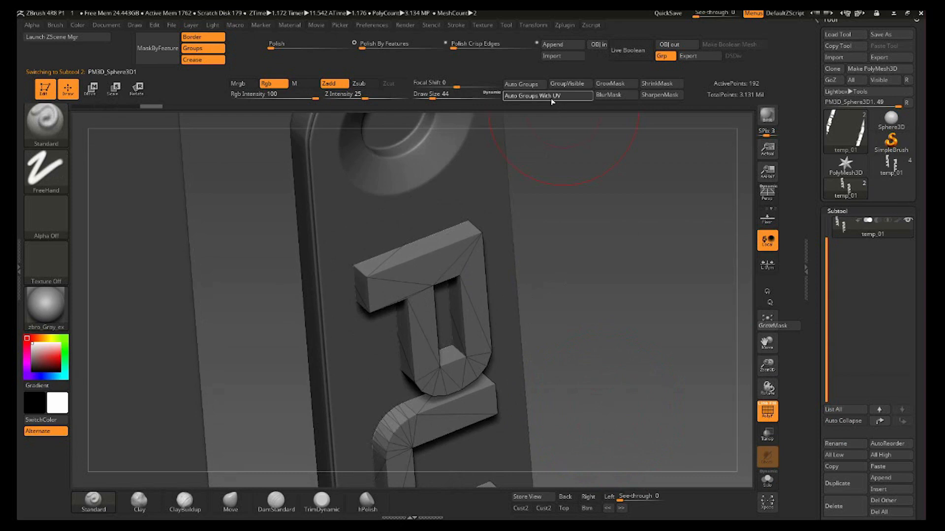
click(550, 97)
right_drag(605, 283, 491, 320)
key(shift+f)
key(shift+f)
ctrl+right_drag(432, 314, 518, 257)
alt+right_drag(543, 200, 534, 300)
right_drag(281, 277, 303, 296)
alt+right_drag(148, 352, 445, 278)
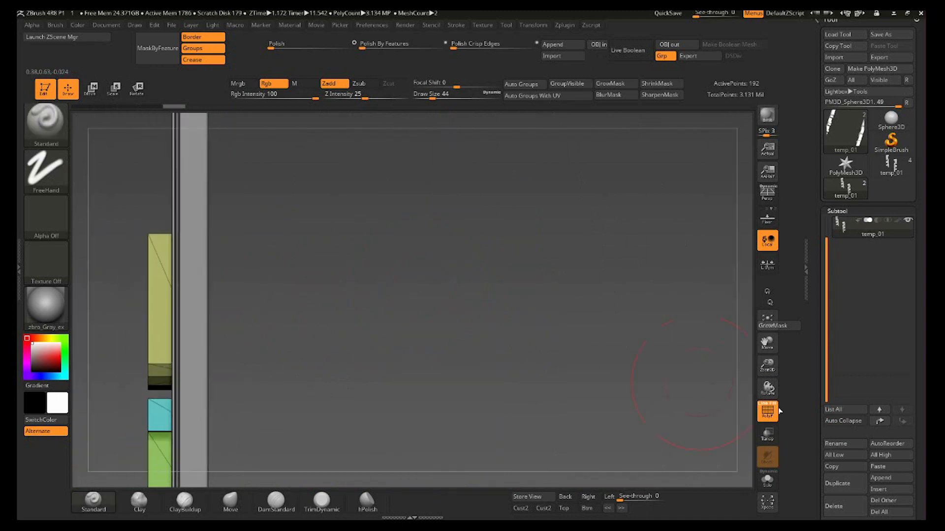
Step: Turn on ghost transparency and scale the PULL lettering along X by about 1.04 to push it outward from the bracket
click(767, 435)
alt+right_drag(379, 325, 246, 280)
alt+right_drag(445, 308, 266, 287)
right_drag(616, 315, 601, 325)
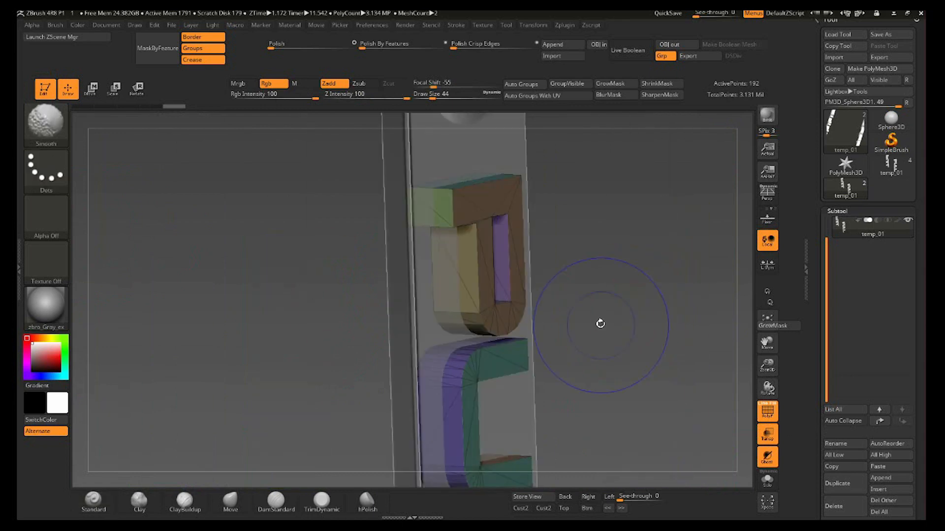
key(shift+f)
mouse_move(613, 360)
right_down()
mouse_move(629, 370)
mouse_move(628, 351)
right_up()
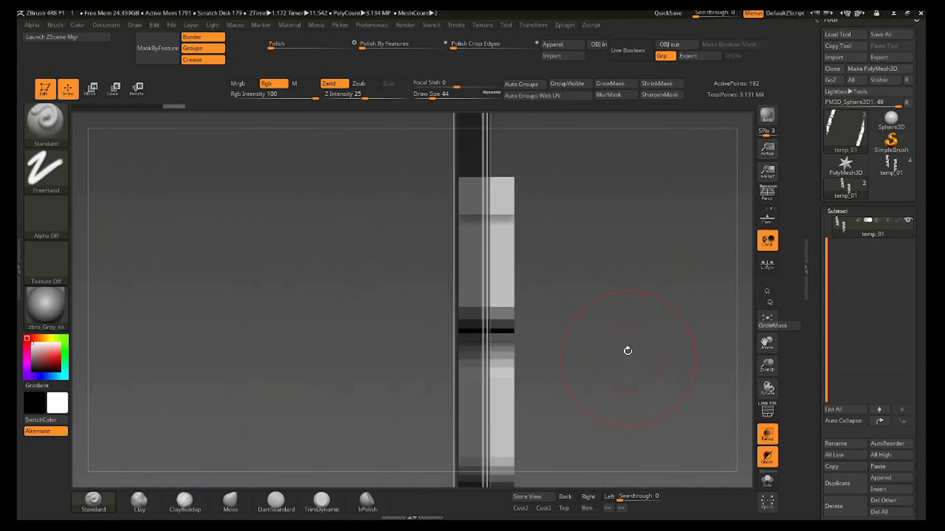
ctrl+right_drag(577, 326, 450, 182)
alt+right_drag(502, 354, 505, 268)
key(w)
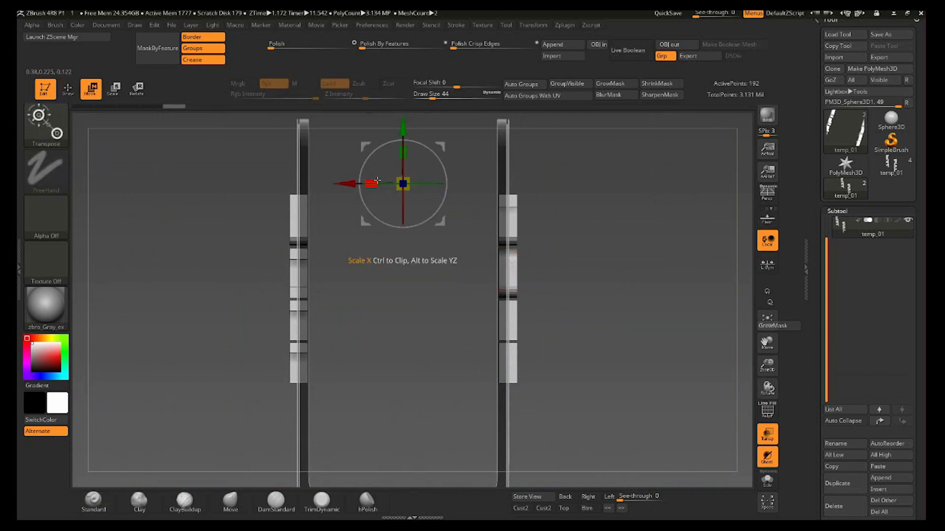
drag(371, 183, 372, 181)
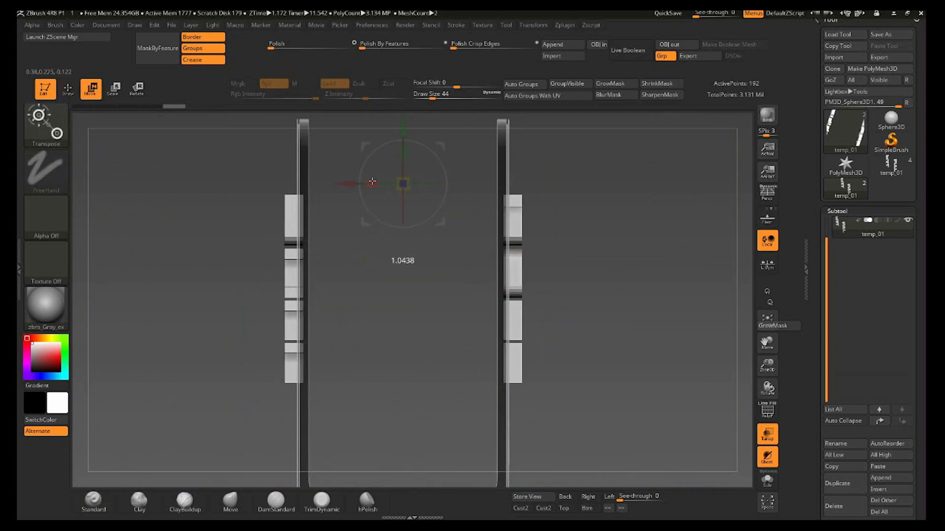
key(q)
right_drag(637, 251, 615, 280)
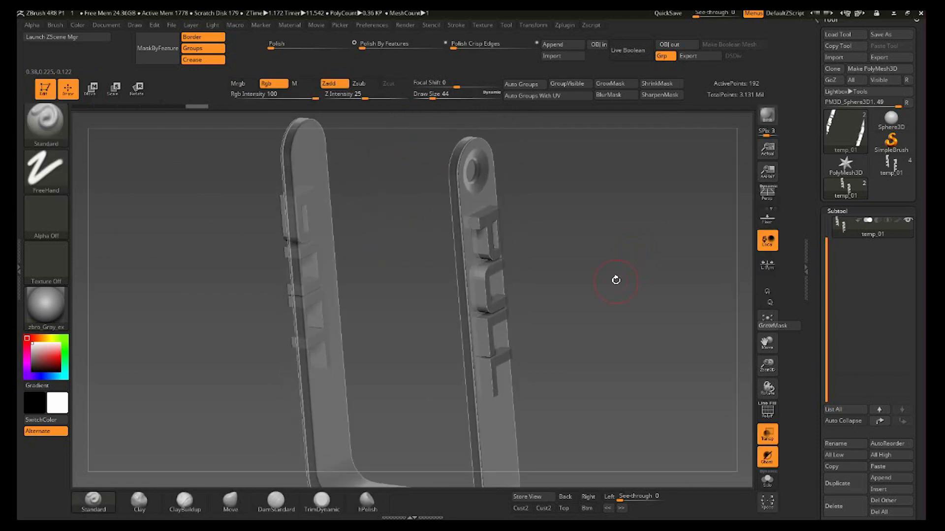
Step: Turn off transparency, isolate the PULL lettering with Solo, and show its PolyFrame
key(shift+f)
ctrl+right_drag(495, 227, 502, 268)
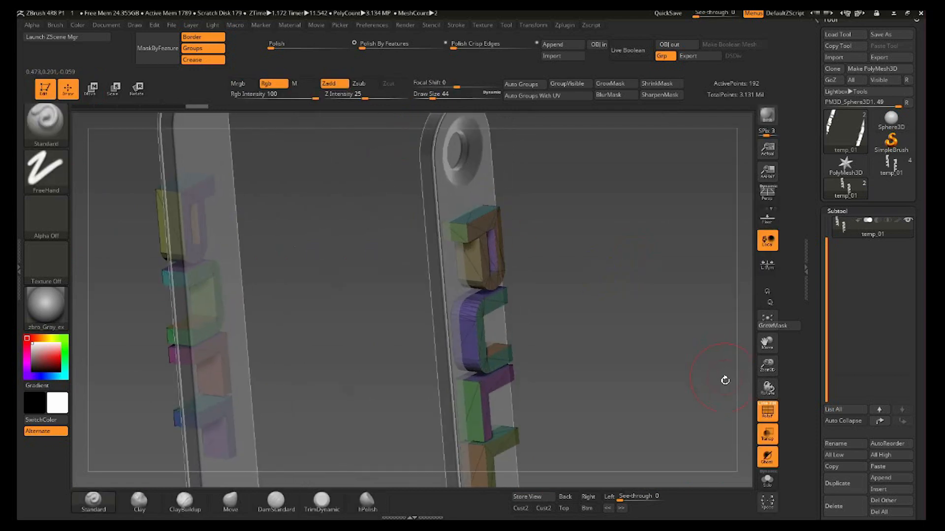
click(774, 442)
key(shift+f)
right_drag(574, 248, 582, 271)
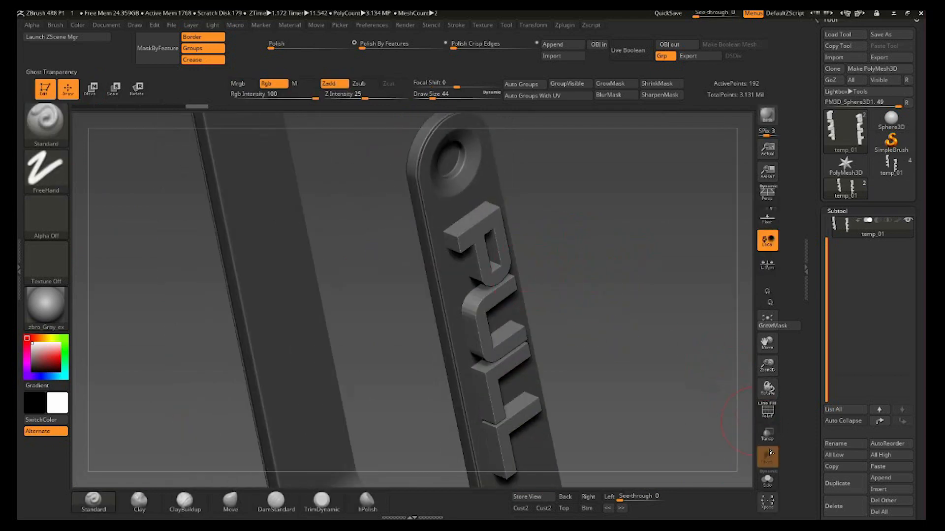
click(775, 485)
ctrl+right_drag(509, 246, 524, 320)
key(shift+f)
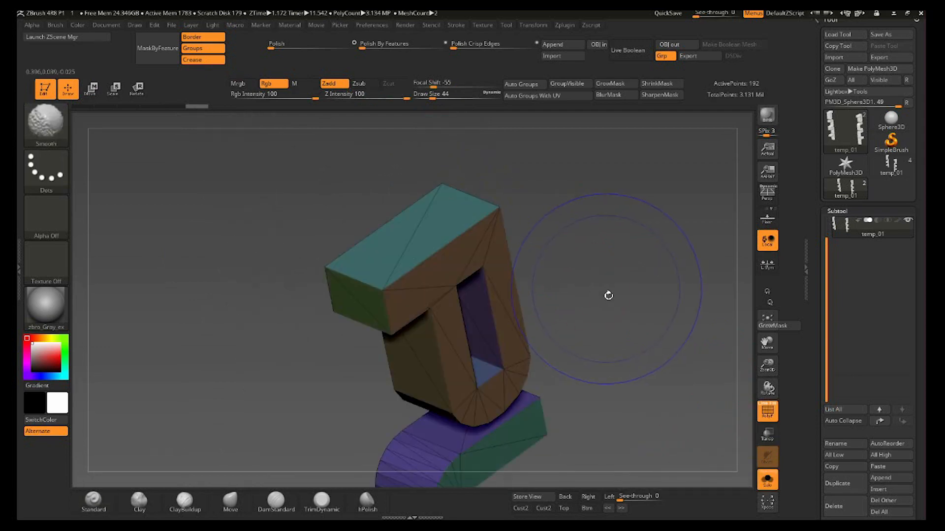
Step: Convert the lettering to a DynaMesh with DynaMesh Master at 1 million polygons, and hide the PolyFrame
alt+right_drag(609, 295, 564, 196)
click(565, 25)
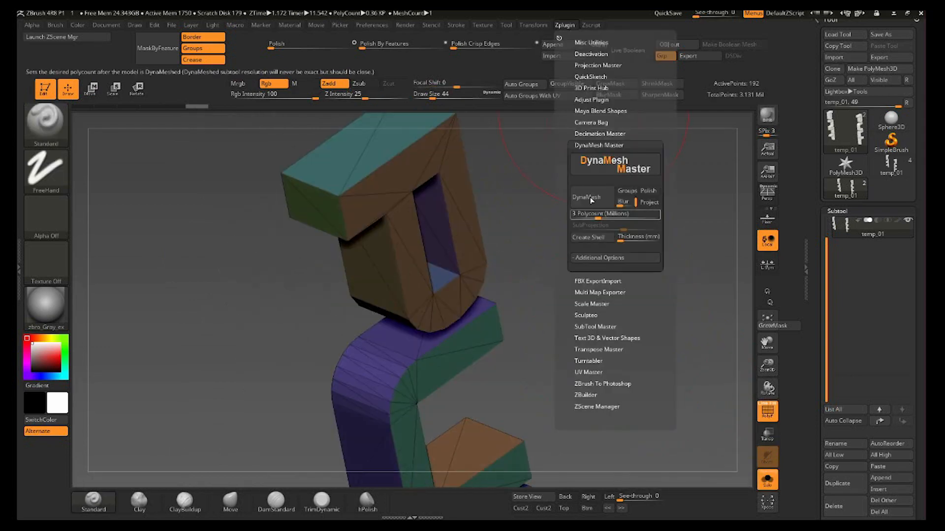
drag(606, 209, 591, 212)
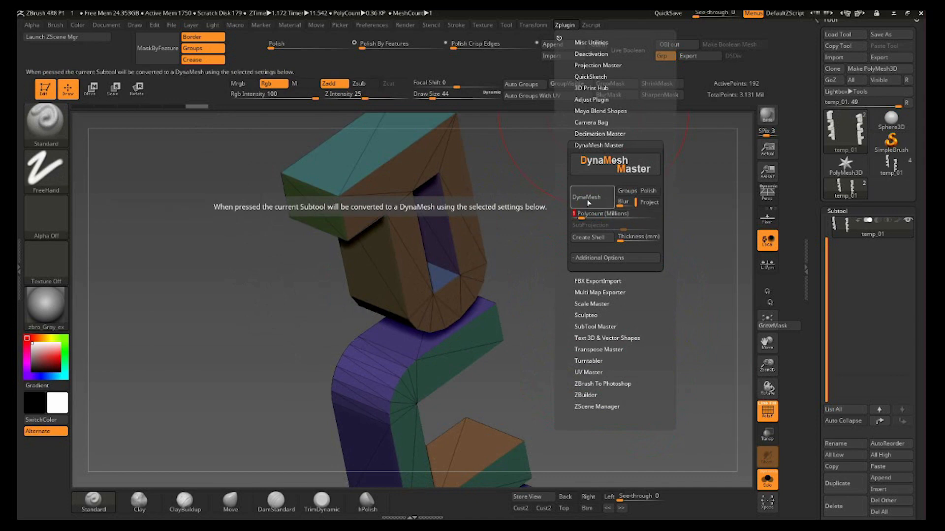
click(587, 199)
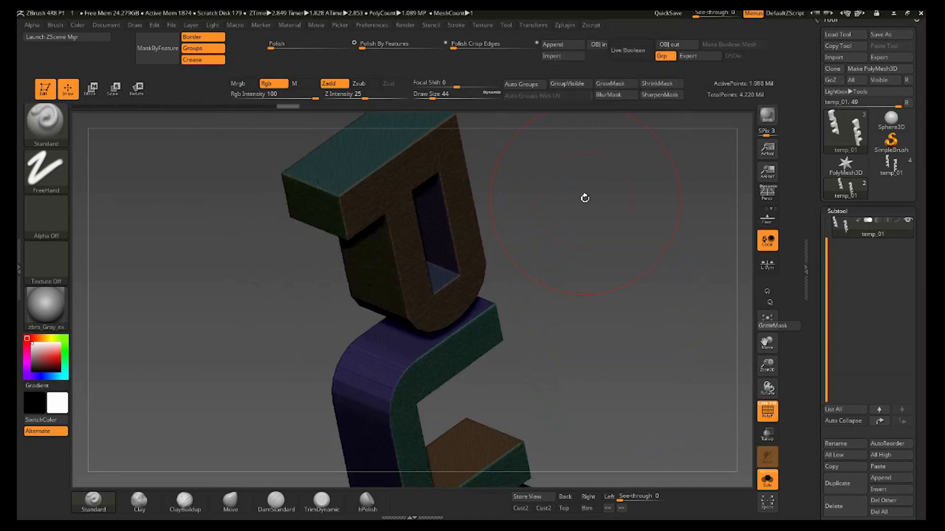
key(shift+f)
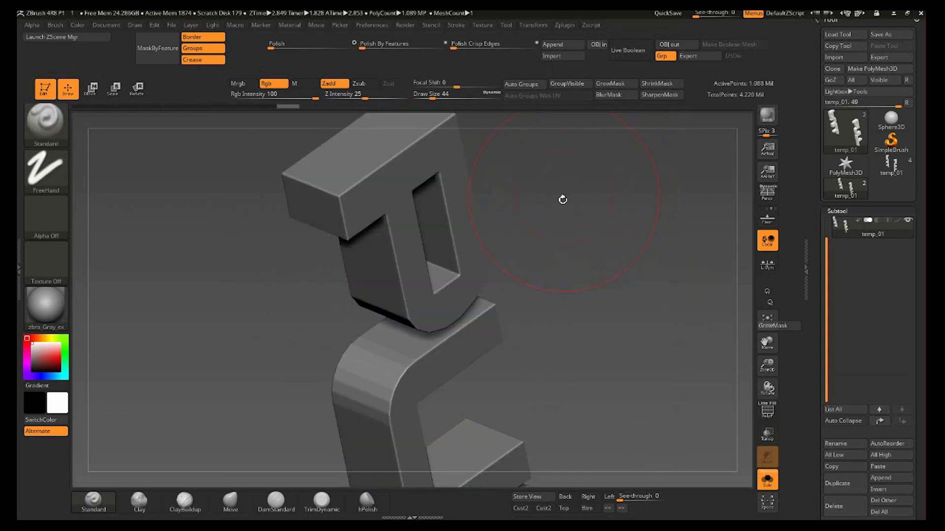
Step: Smooth the lettering's curved surfaces with Polish By Features and inspect its faces and polygroups
drag(564, 200, 584, 199)
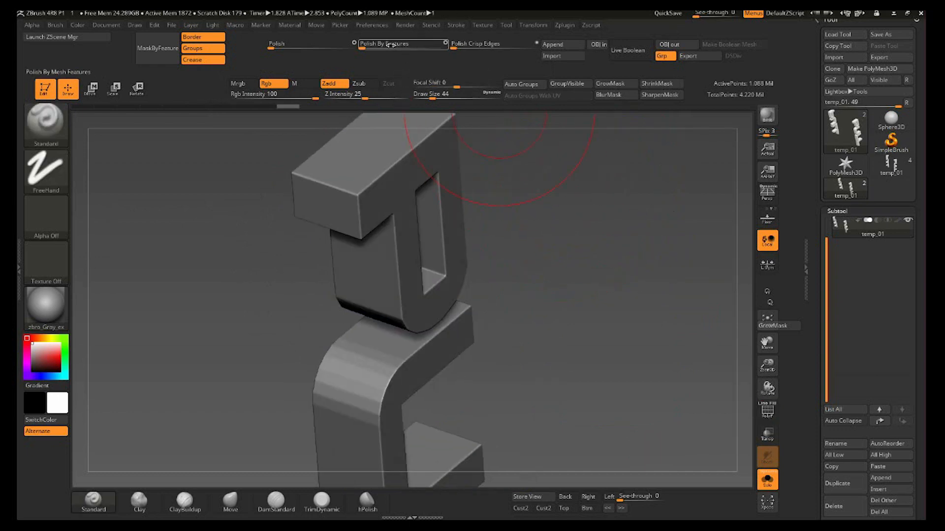
click(429, 45)
drag(385, 44, 373, 45)
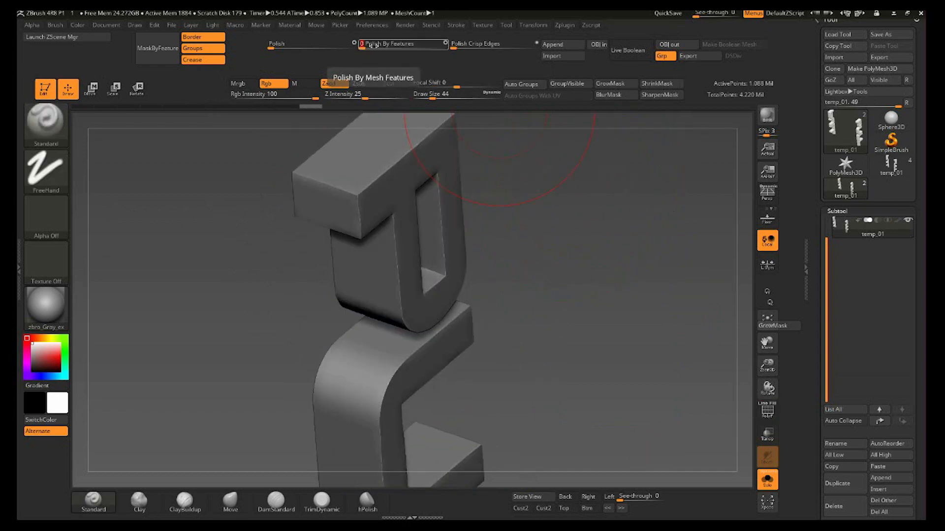
click(408, 43)
mouse_move(511, 346)
ctrl+right_down()
mouse_move(490, 240)
mouse_move(595, 211)
mouse_move(530, 207)
mouse_move(562, 276)
ctrl+right_up()
key(shift+f)
key(shift+f)
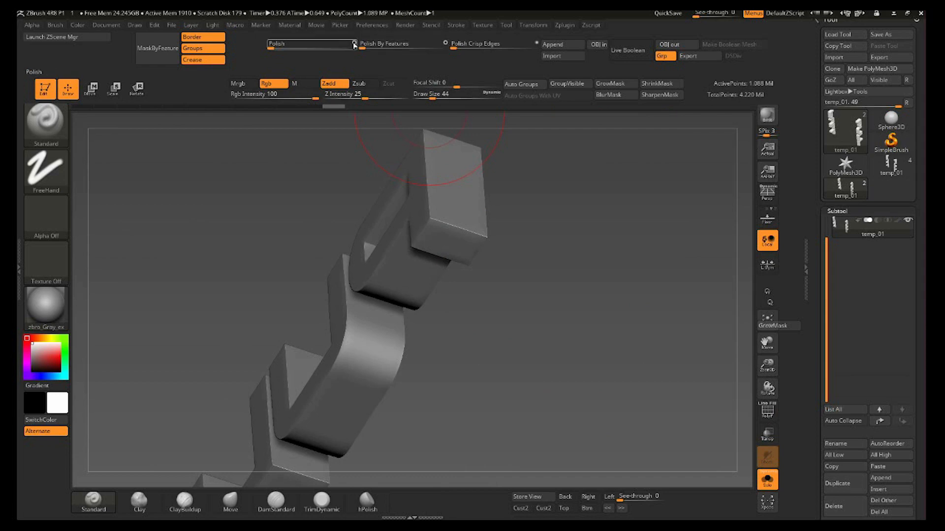
Step: Soften the lettering's edges with Polish, and turn off Solo to show the bracket again
drag(293, 44, 305, 43)
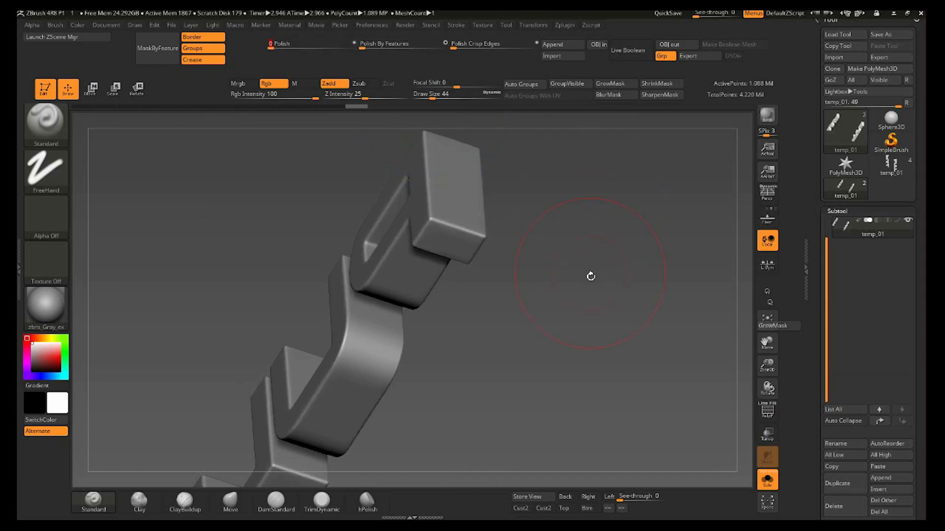
drag(590, 276, 664, 345)
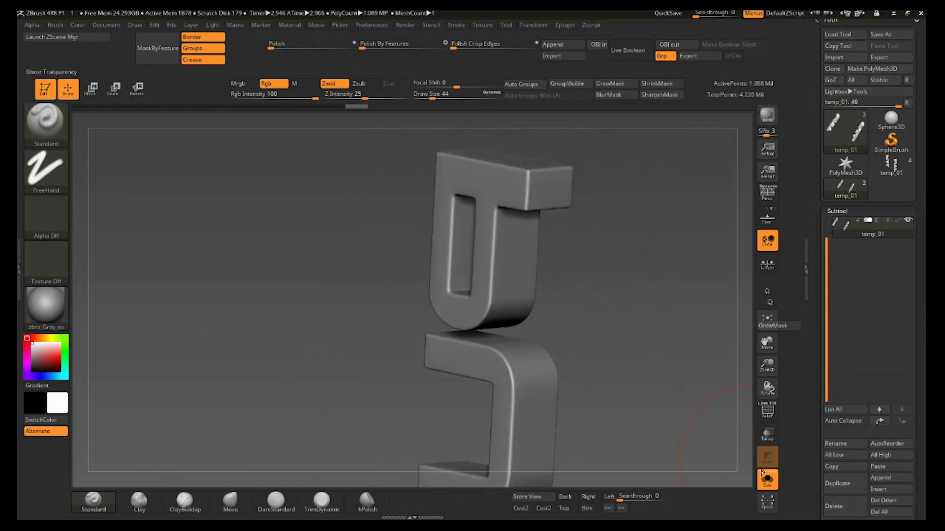
click(767, 480)
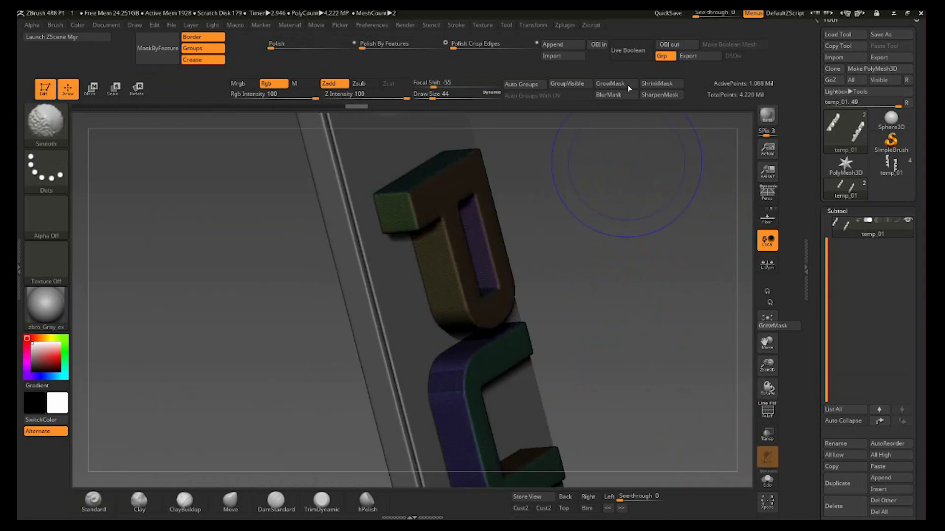
Step: Enable Live Boolean and set the lettering subtool to subtract, previewing PULL engraved into the bracket with and without the PolyFrame
click(622, 57)
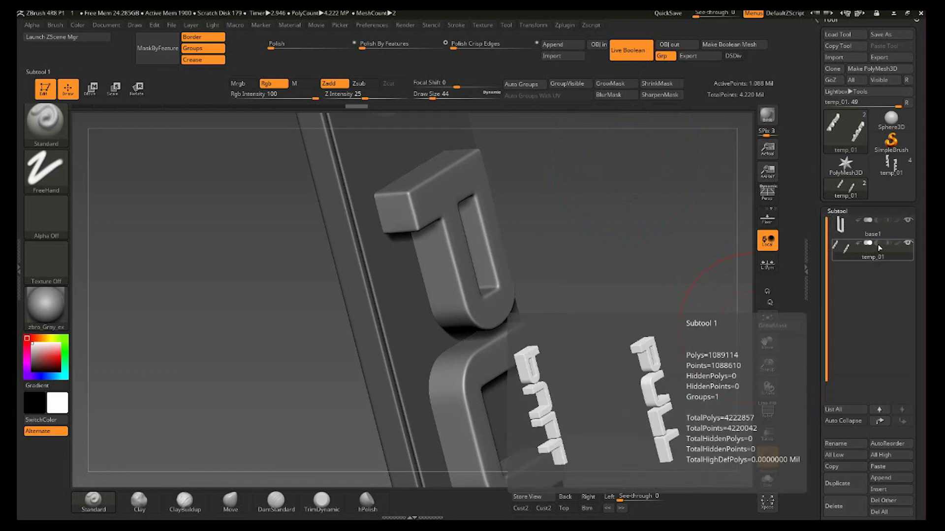
click(878, 244)
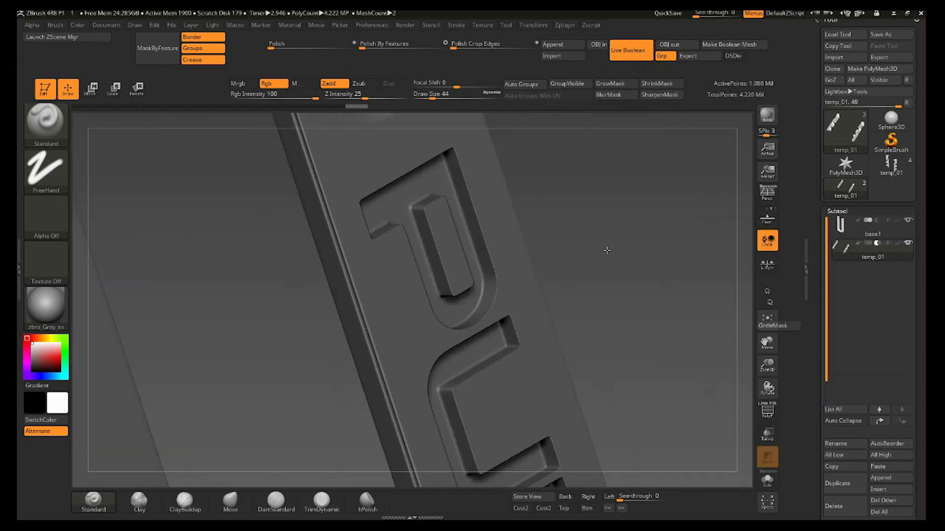
mouse_move(623, 254)
mouse_down()
mouse_move(565, 291)
mouse_move(578, 226)
mouse_move(646, 230)
mouse_move(623, 244)
mouse_move(631, 254)
mouse_up()
key(shift+f)
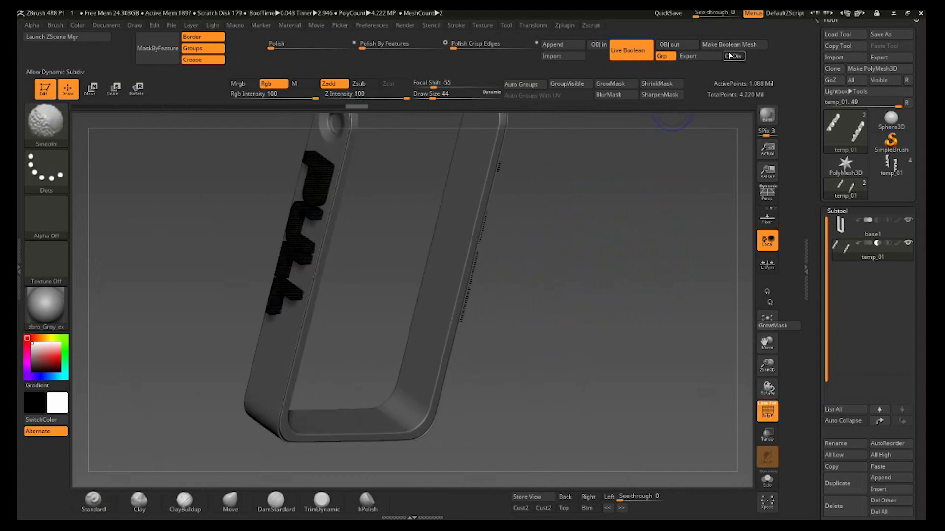
key(shift+f)
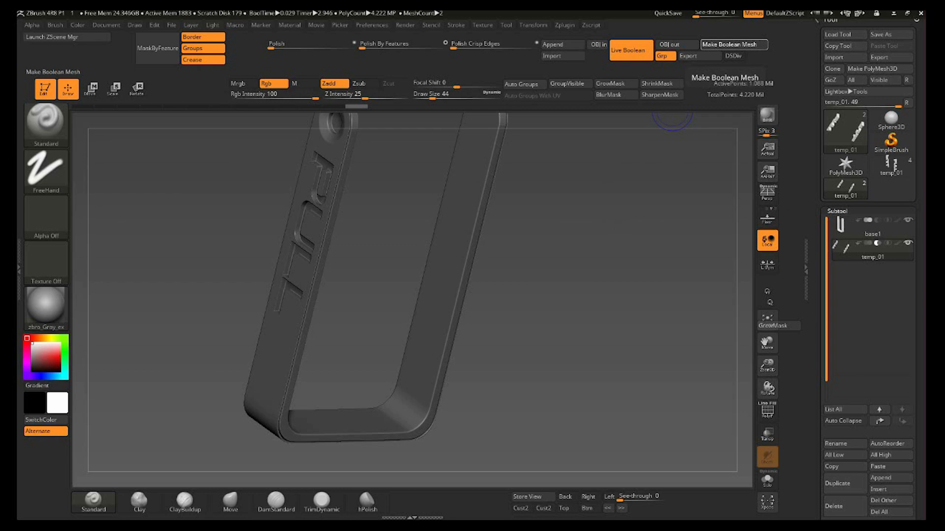
Step: Generate a boolean mesh from the bracket and lettering, and open the resulting tool with its PolyFrame shown
click(729, 44)
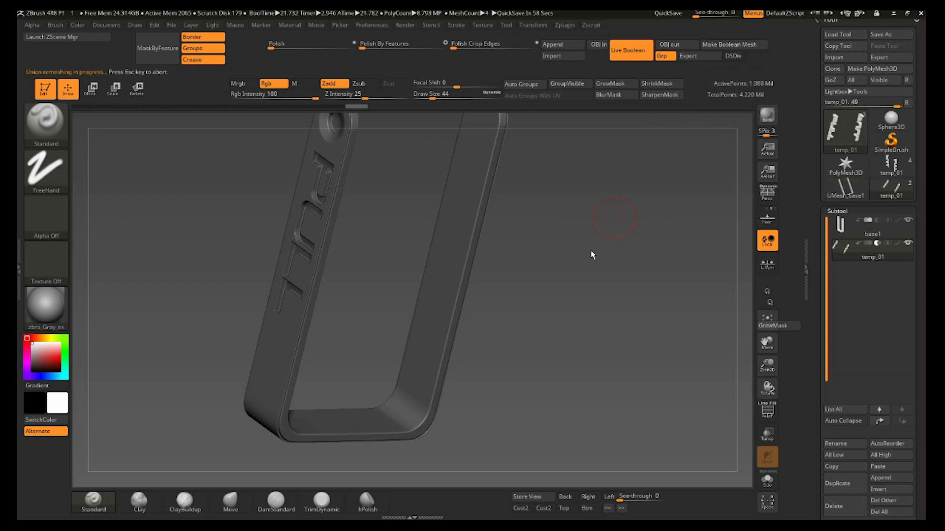
drag(593, 254, 653, 227)
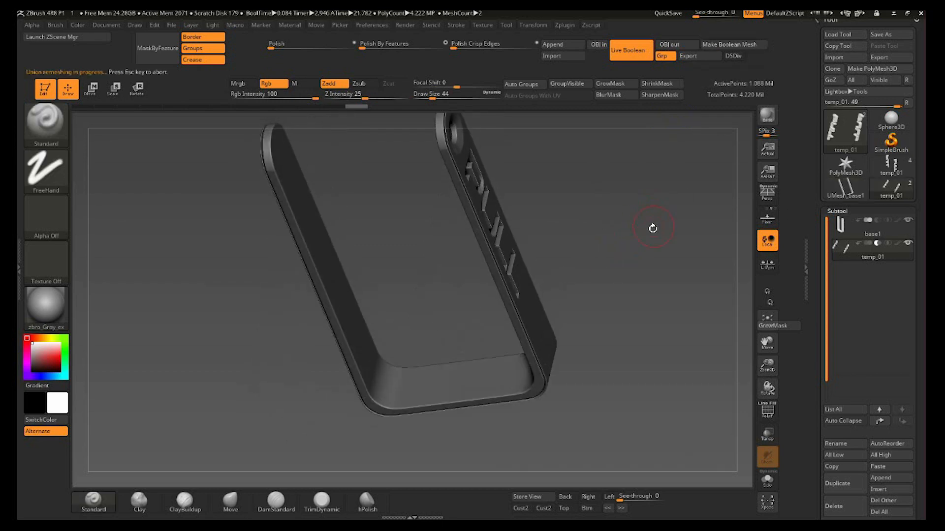
click(833, 194)
key(shift+f)
mouse_move(588, 245)
mouse_down()
mouse_move(599, 207)
mouse_move(583, 250)
mouse_up()
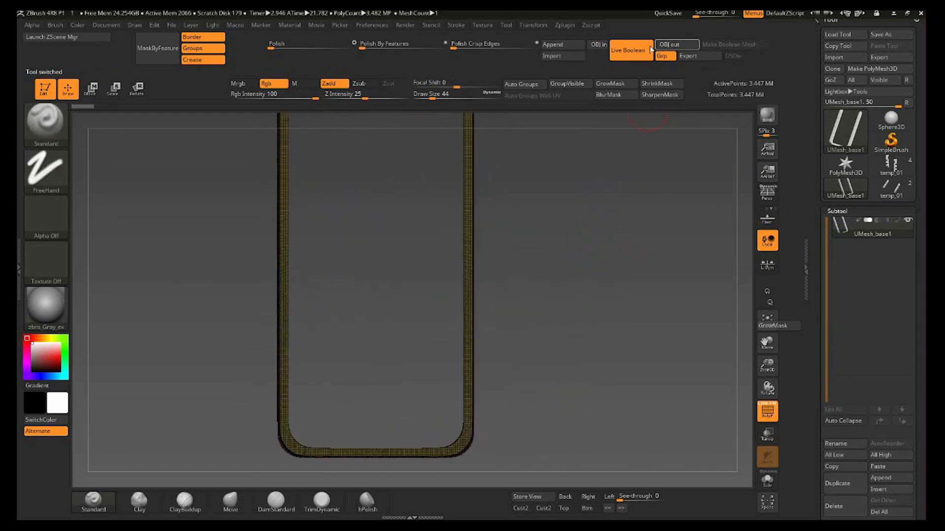
Step: Turn off Live Boolean and the PolyFrame, and check the engraved PULL lettering on the new bracket mesh
click(651, 49)
key(shift+f)
drag(625, 219, 554, 255)
drag(482, 253, 498, 268)
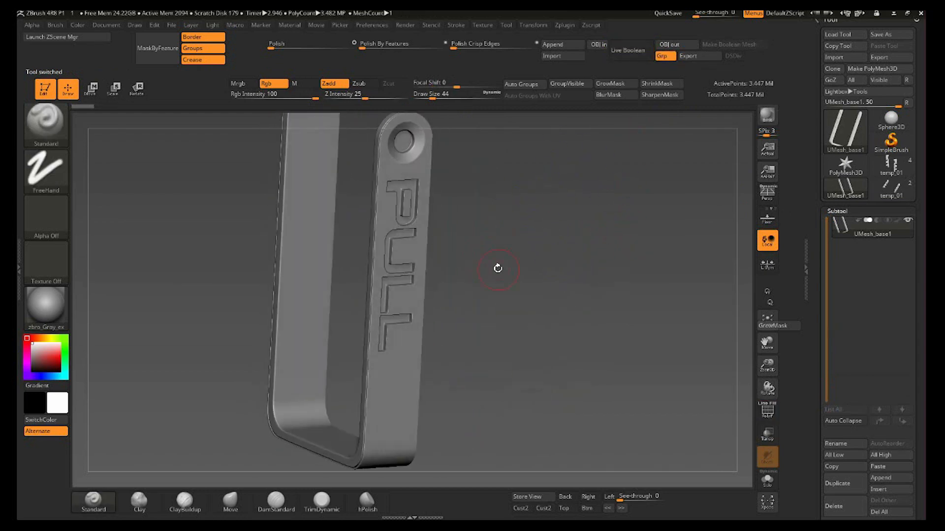
Step: Copy the engraved bracket, return to the four-subtool temp_01 tool, and delete its original base bracket subtool
click(845, 467)
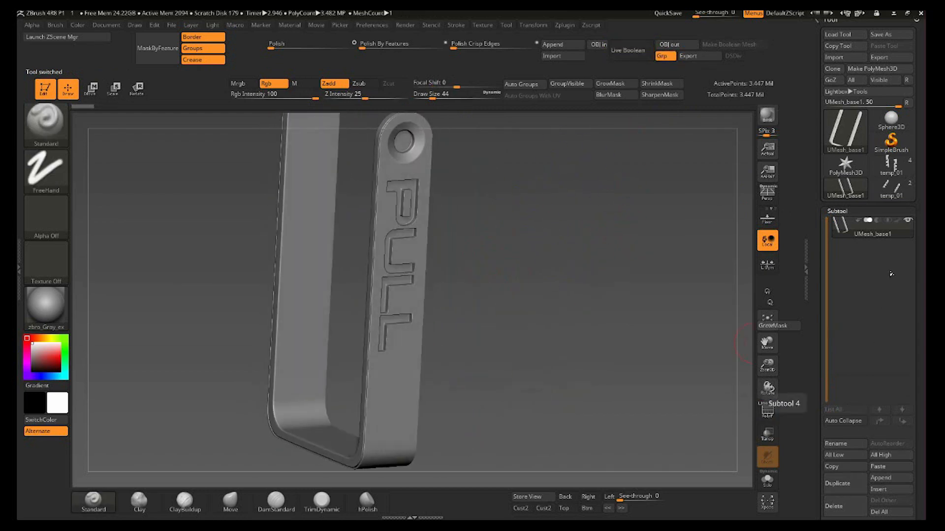
click(892, 166)
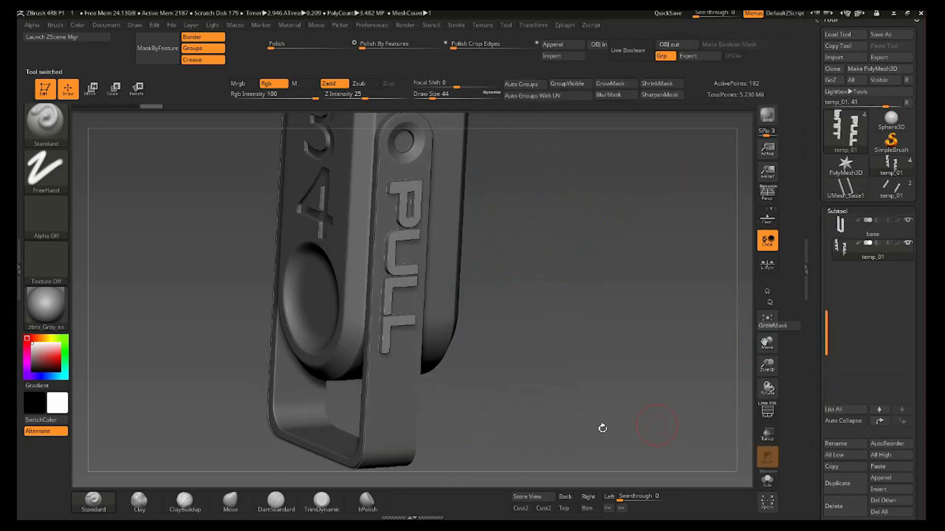
alt+click(386, 427)
alt+drag(515, 371, 524, 337)
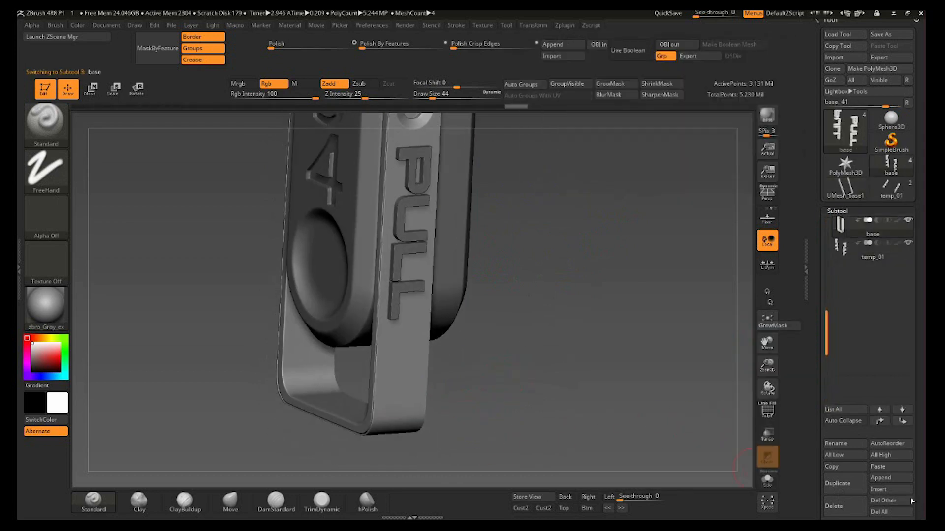
click(860, 507)
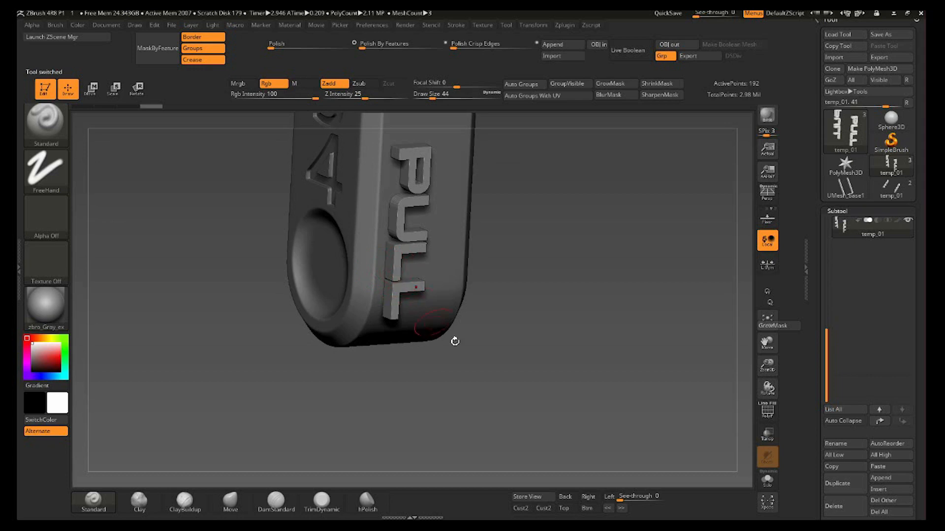
Step: Delete the raised PULL lettering subtool and paste the engraved bracket into the tool
click(843, 507)
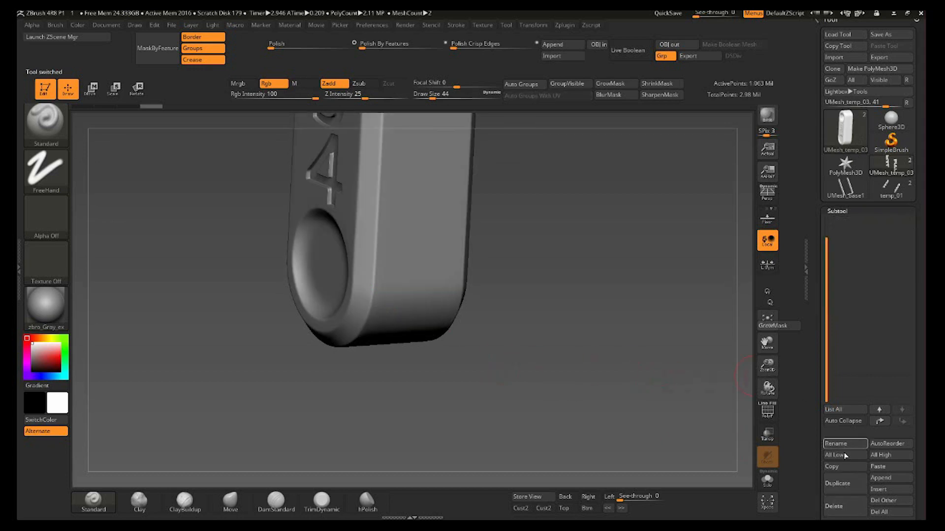
click(876, 465)
drag(551, 279, 568, 295)
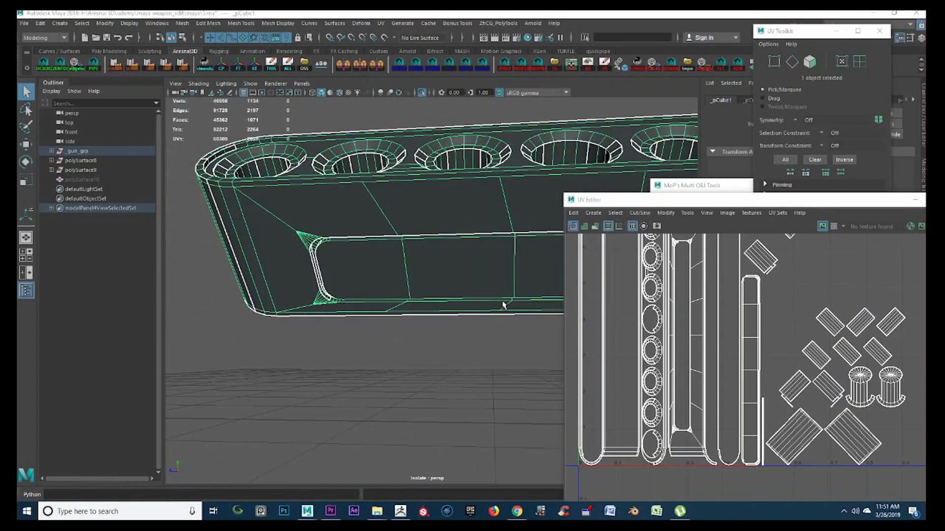
Step: Shade the UV shells of the body with the row of holes, and examine the shells around its recessed side panel
alt+drag(386, 332, 426, 314)
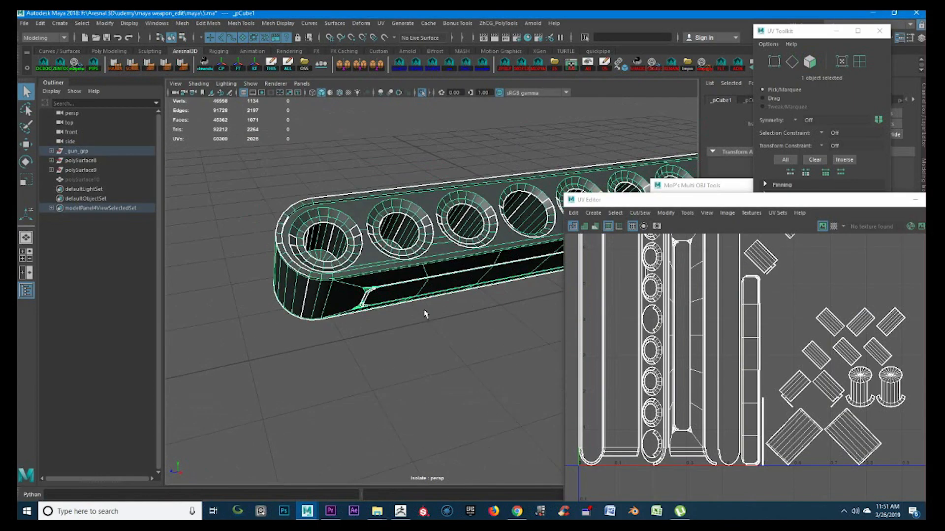
click(588, 229)
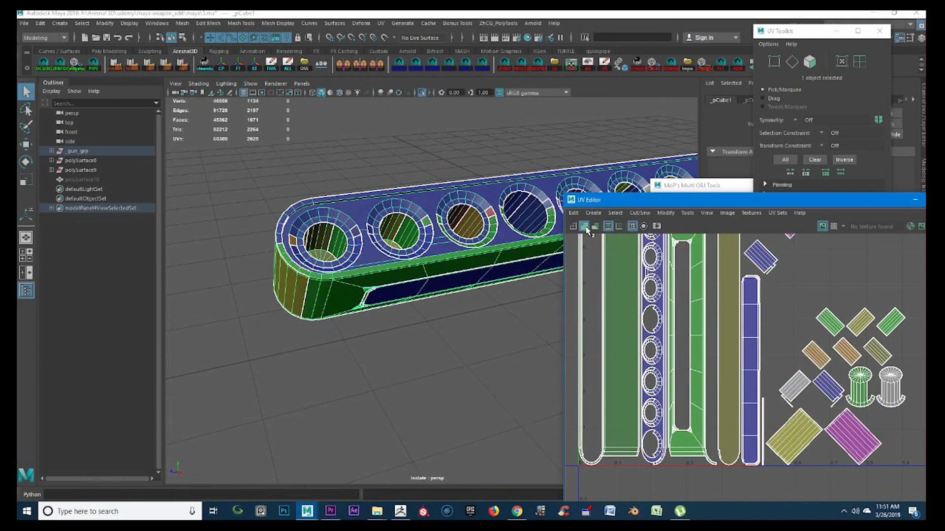
click(588, 230)
click(588, 230)
drag(693, 202, 633, 173)
scroll(325, 303, up, 8)
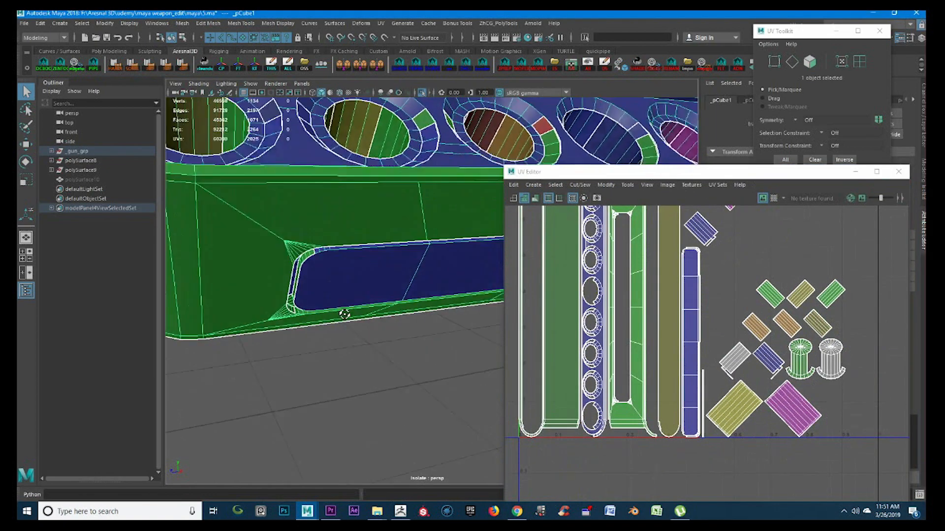
scroll(319, 299, down, 6)
alt+drag(320, 270, 317, 318)
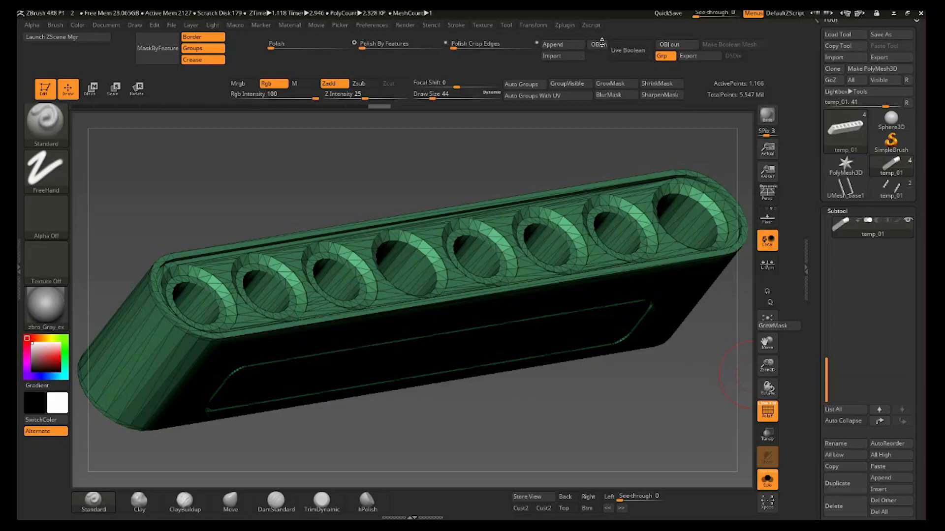
Step: Polygroup the body with the row of holes by its UVs, convert it with DynaMesh Master at 1 million polygons, and hide the PolyFrame
click(540, 95)
mouse_move(406, 192)
mouse_down()
mouse_move(401, 150)
mouse_move(412, 148)
mouse_move(482, 180)
mouse_move(516, 224)
mouse_up()
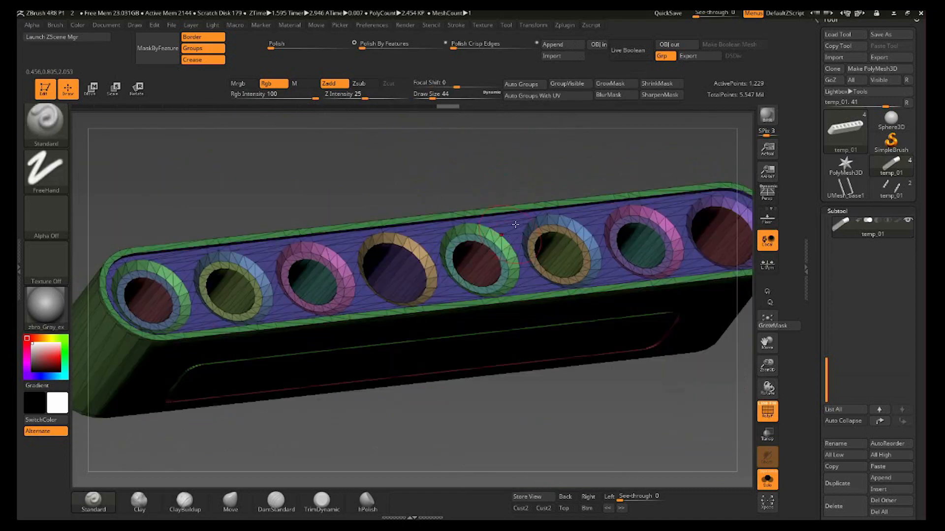
click(565, 25)
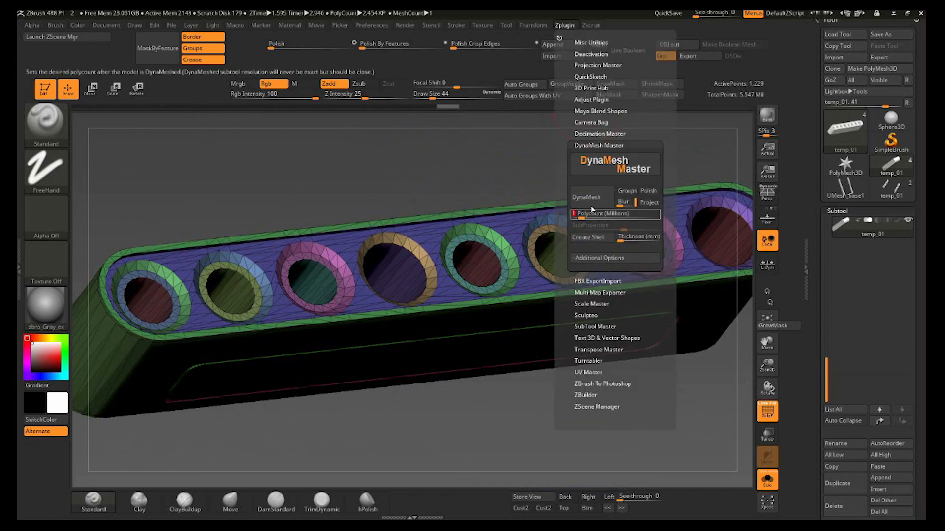
click(587, 197)
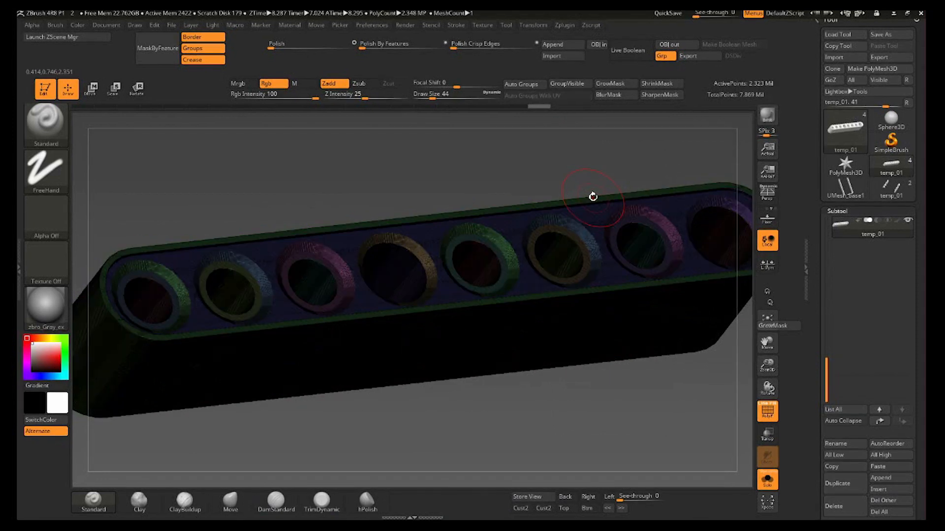
key(shift+f)
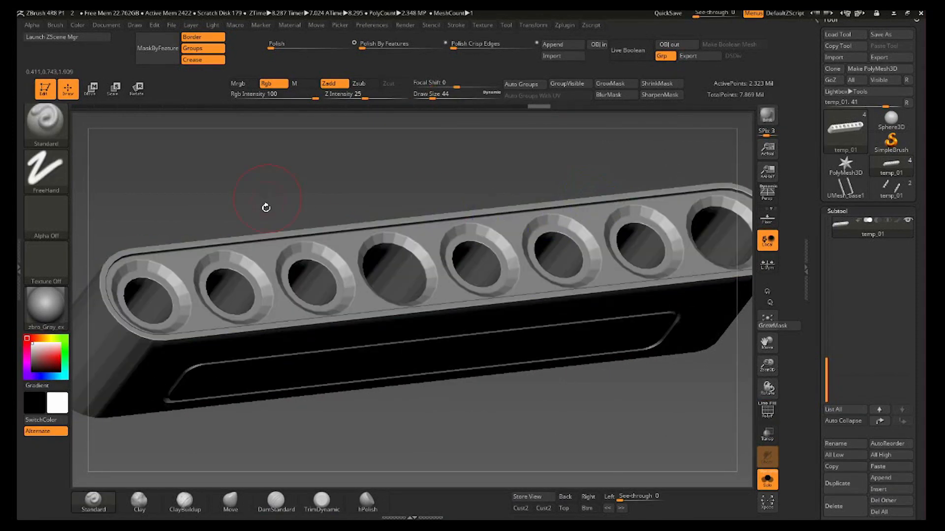
Step: Switch Polish By Features to its open-circle mode, polish the body lightly, and inspect the recessed side panel and its polygroups
drag(266, 207, 244, 161)
drag(318, 144, 326, 89)
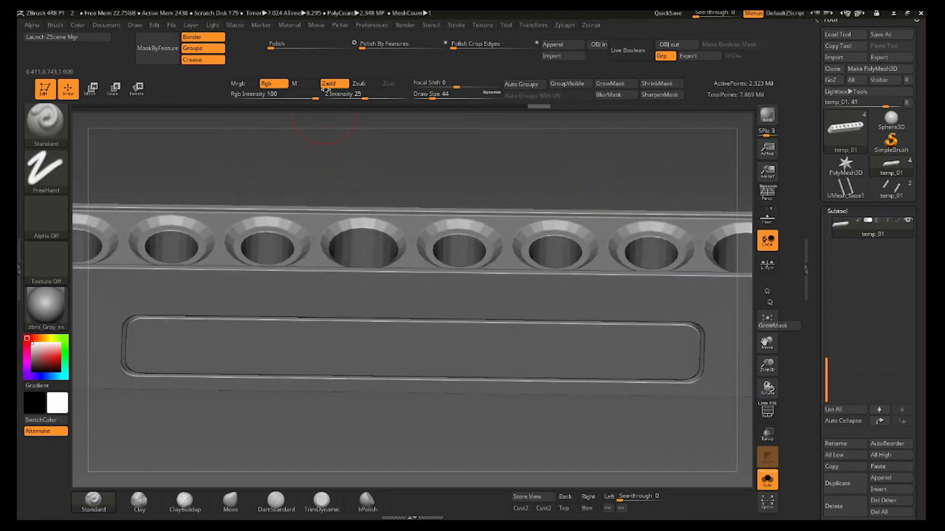
click(446, 43)
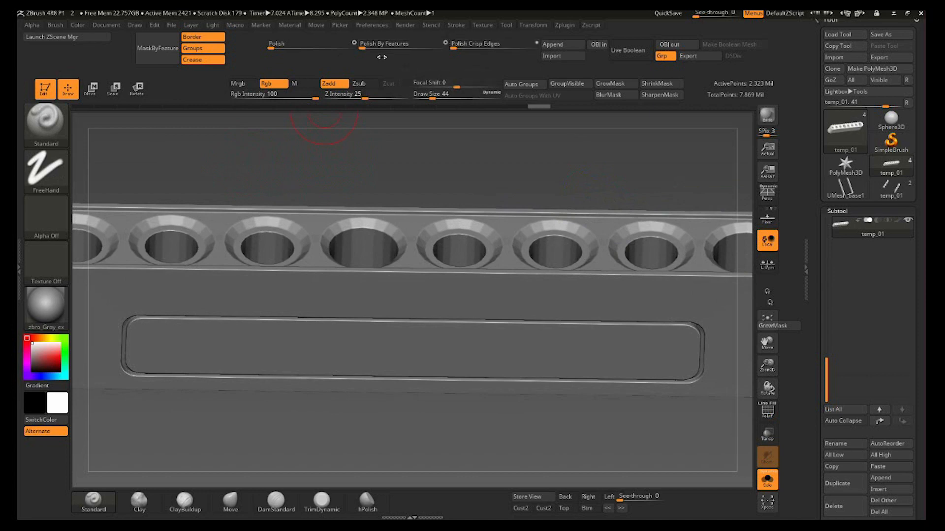
click(398, 45)
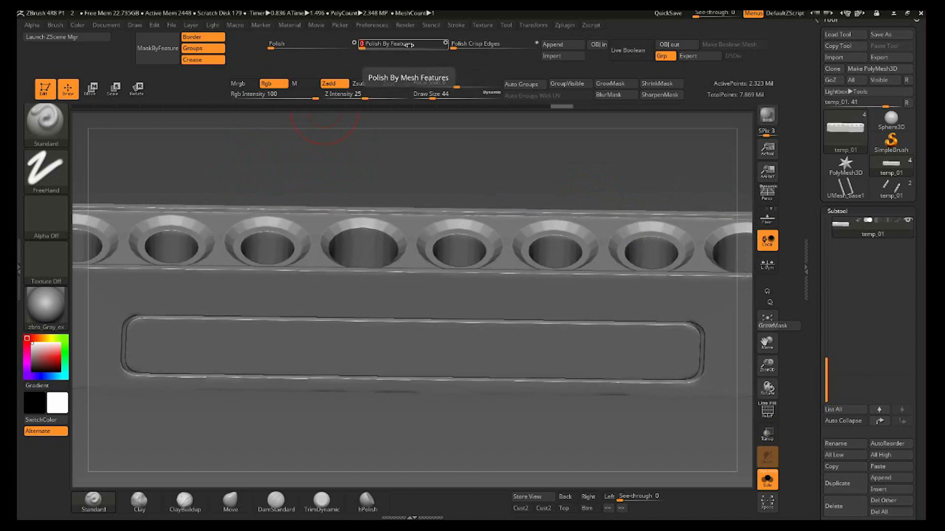
drag(461, 156, 460, 118)
drag(379, 439, 393, 351)
mouse_move(600, 401)
mouse_down()
mouse_move(538, 432)
mouse_move(453, 394)
mouse_move(493, 340)
mouse_up()
key(shift+f)
key(shift+f)
Step: Paint a mask over the recessed side panel and its bevelled rim, using a smaller brush along the panel's lower edge
mouse_move(468, 267)
ctrl+mouse_down()
mouse_move(154, 234)
mouse_move(207, 279)
mouse_move(582, 285)
mouse_move(401, 281)
ctrl+mouse_up()
mouse_move(251, 229)
ctrl+mouse_down()
mouse_move(704, 241)
mouse_move(684, 291)
mouse_move(556, 289)
ctrl+mouse_up()
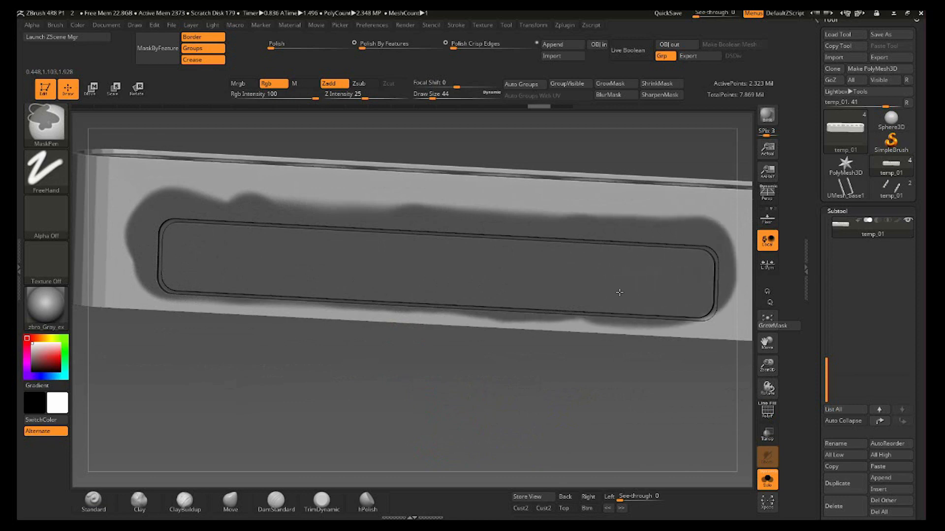
ctrl+drag(690, 296, 704, 301)
mouse_move(581, 387)
mouse_down()
mouse_move(441, 407)
mouse_move(540, 390)
mouse_move(500, 365)
mouse_up()
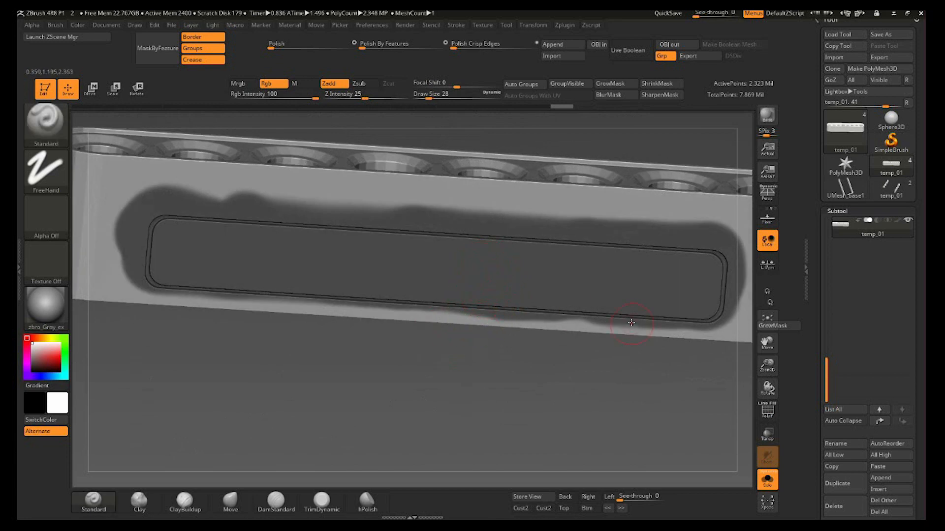
key(ctrl)
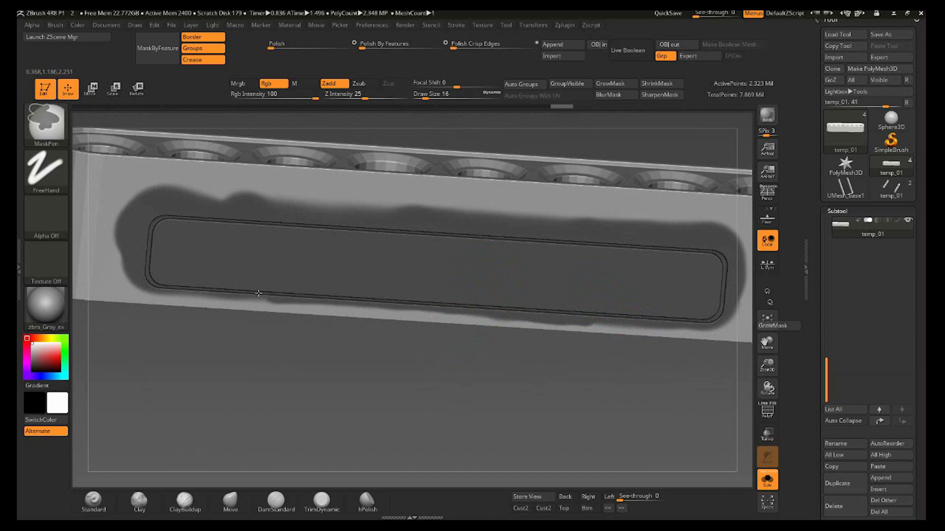
drag(205, 358, 306, 221)
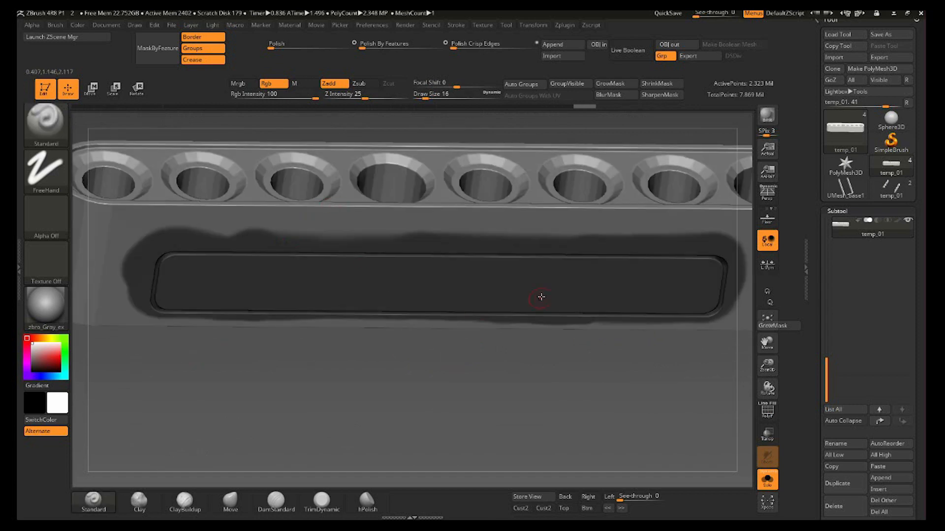
Step: Smooth the unmasked holes and rounded ends with repeated Polish By Features passes, and inspect both ends of the body
drag(541, 297, 679, 161)
click(405, 44)
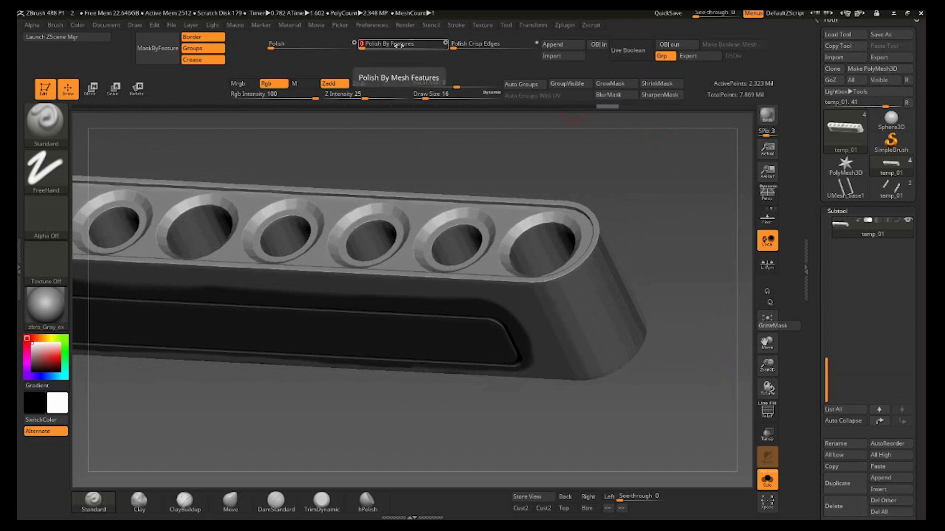
drag(404, 44, 415, 44)
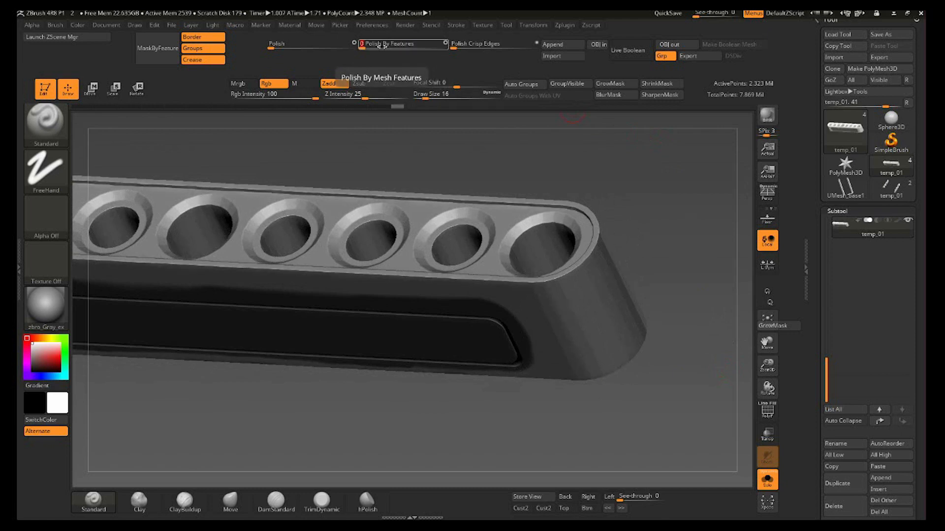
click(411, 43)
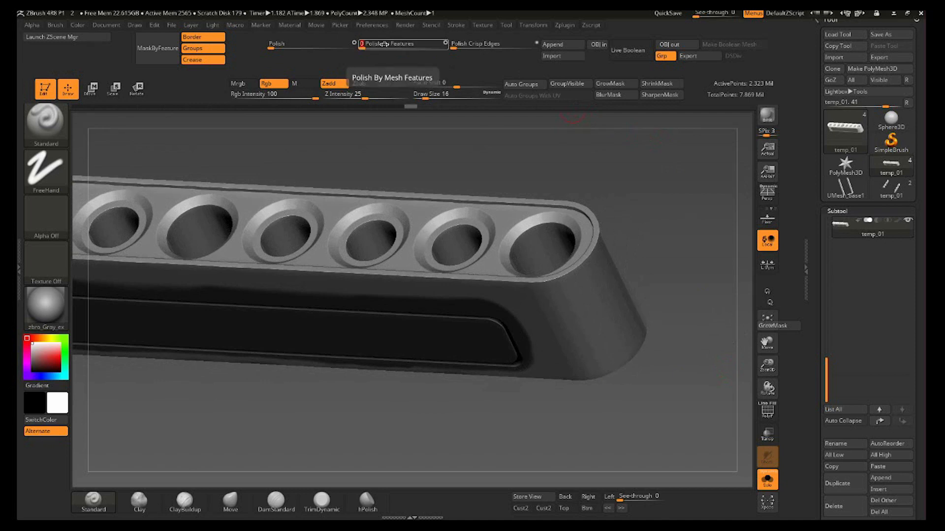
click(424, 44)
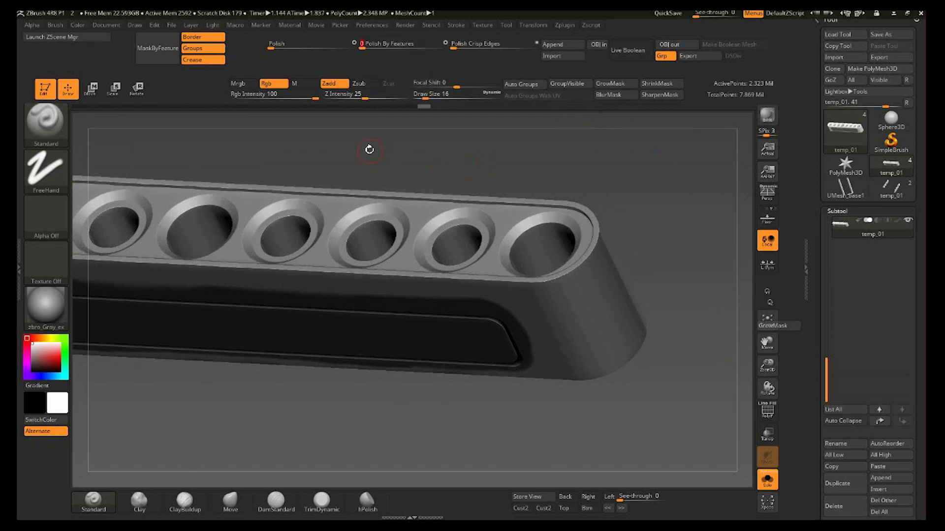
drag(367, 148, 327, 178)
mouse_move(368, 148)
mouse_down()
mouse_move(415, 186)
mouse_move(392, 158)
mouse_up()
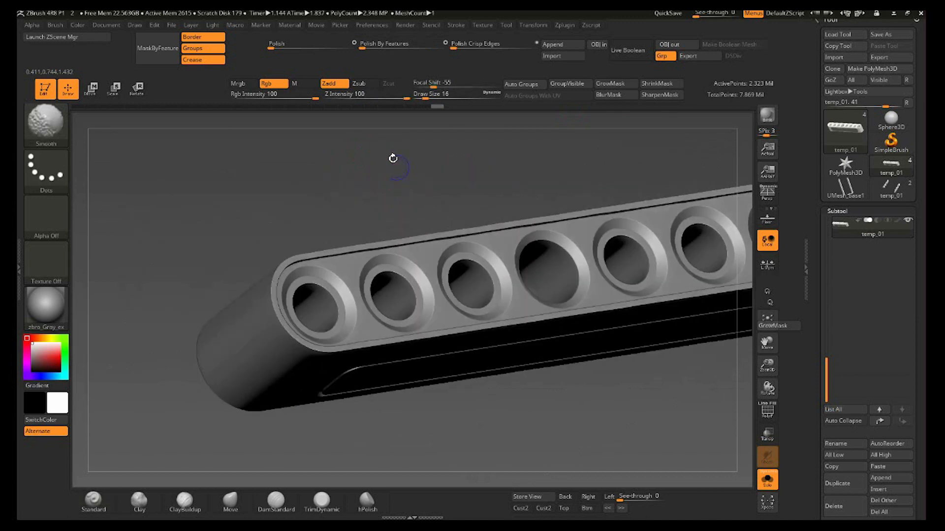
Step: Mask the polygroup borders of the body with MaskByFeature, keeping Groups on and turning off Border and Crease
key(shift+f)
key(shift+f)
click(202, 60)
click(202, 37)
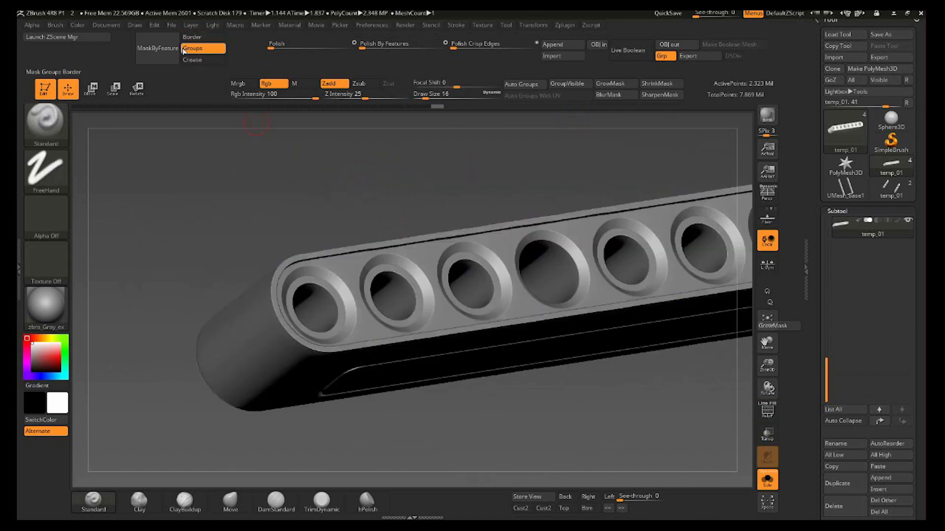
mouse_move(503, 180)
alt+mouse_down()
mouse_move(445, 152)
mouse_move(448, 175)
alt+mouse_up()
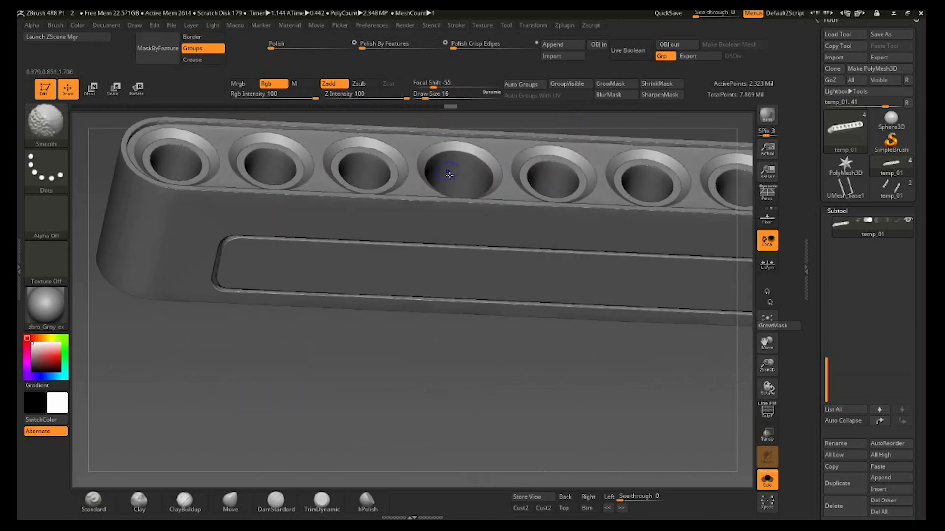
Step: Check the polygroup colours against the border mask on the body, using the Flat Color material
key(shift+f)
key(shift+f)
key(shift+f)
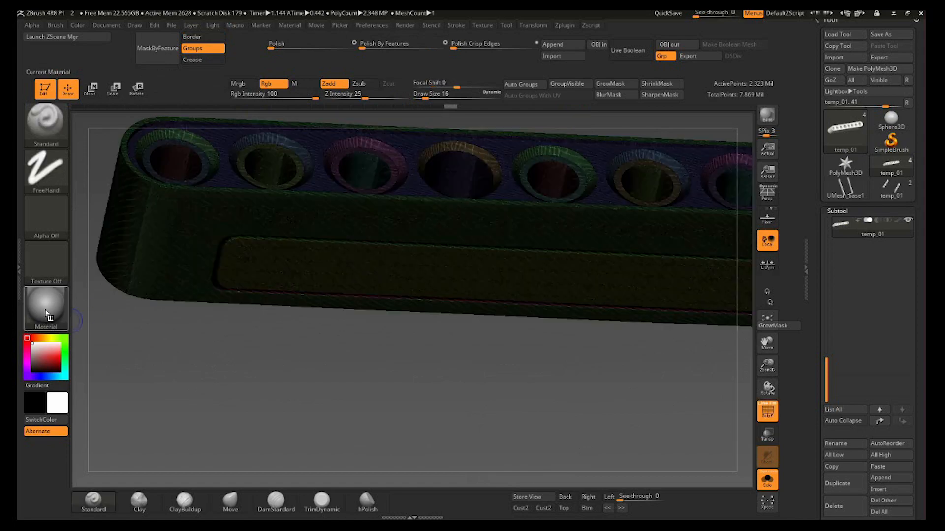
click(47, 313)
click(82, 453)
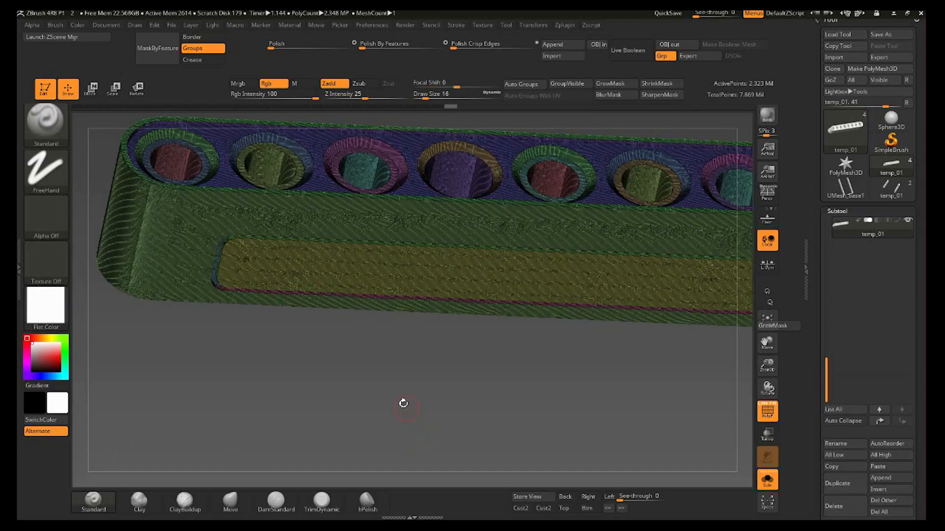
key(shift+f)
drag(403, 403, 395, 365)
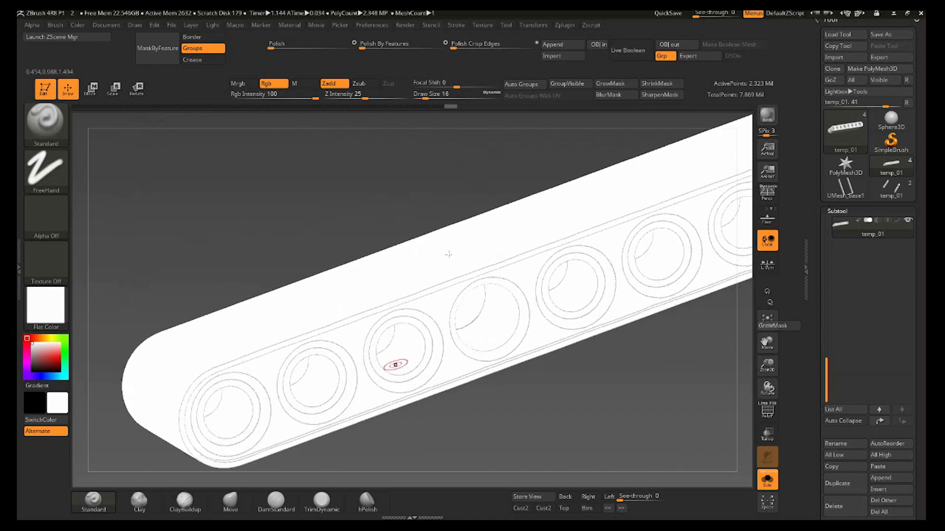
Step: Grow the border mask and invert it so only the polygroup edges stay unmasked, checking the side panel and underside
click(625, 87)
click(659, 94)
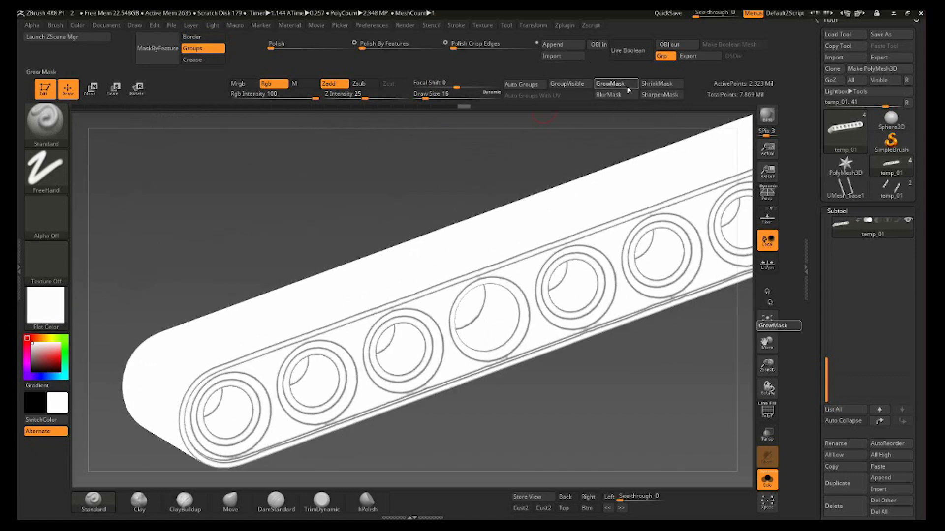
click(628, 90)
ctrl+click(430, 179)
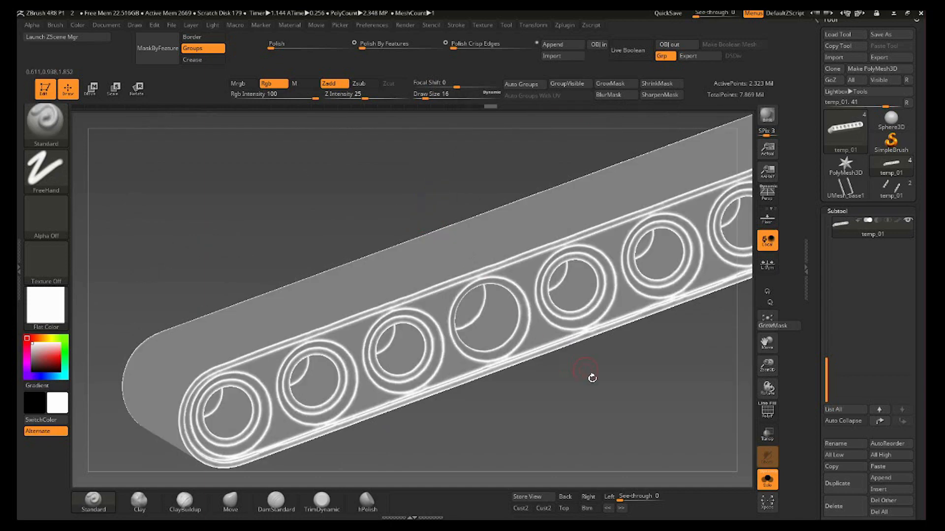
drag(590, 380, 279, 285)
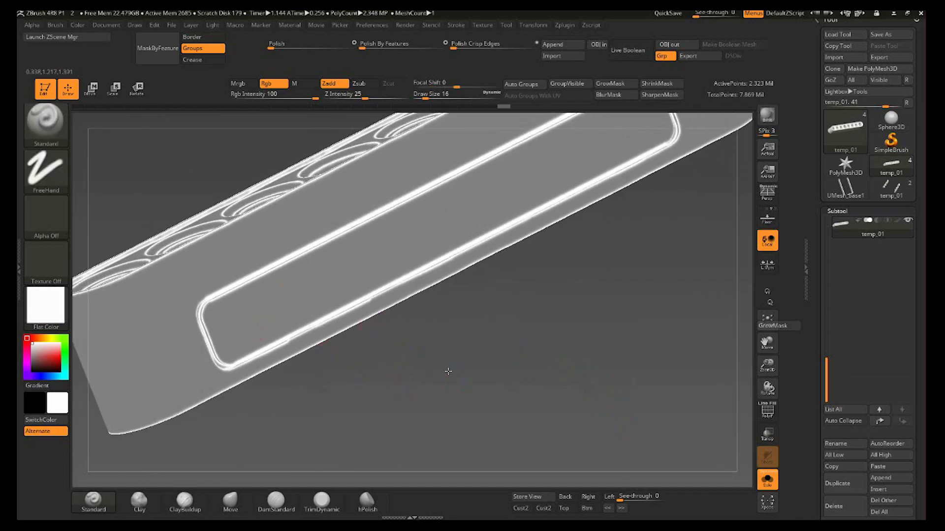
shift+drag(447, 371, 479, 377)
key(shift+f)
key(shift+f)
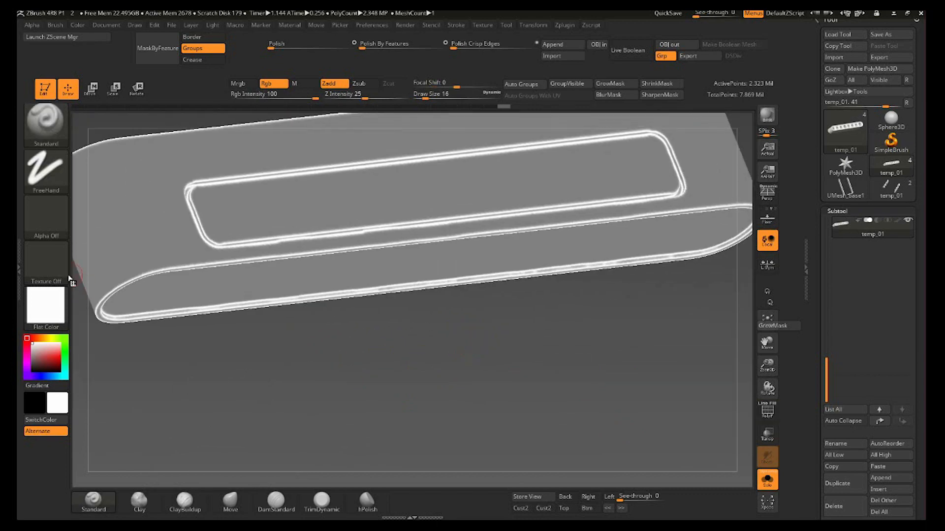
Step: Restore the zbro_Gray_ex material, switch Polish to its filled-circle mode, and polish the unmasked edges
key(m)
click(580, 417)
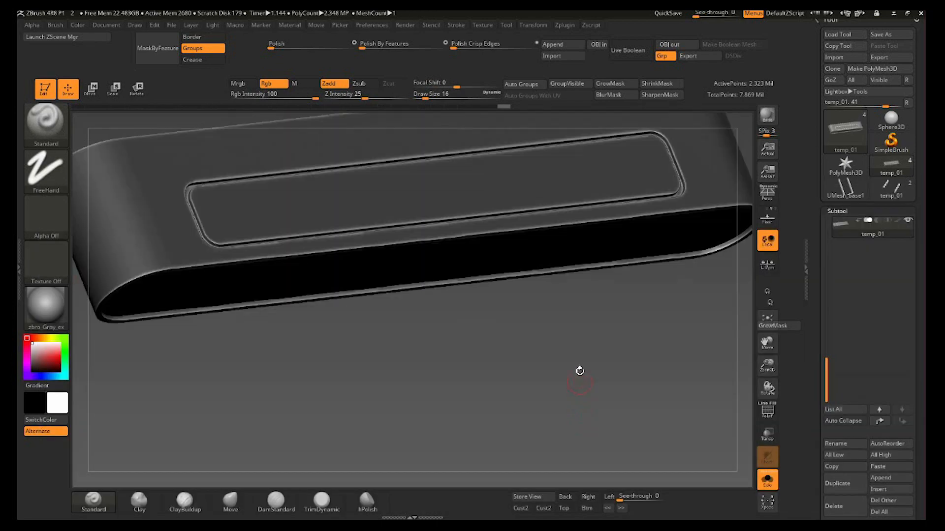
drag(580, 371, 301, 354)
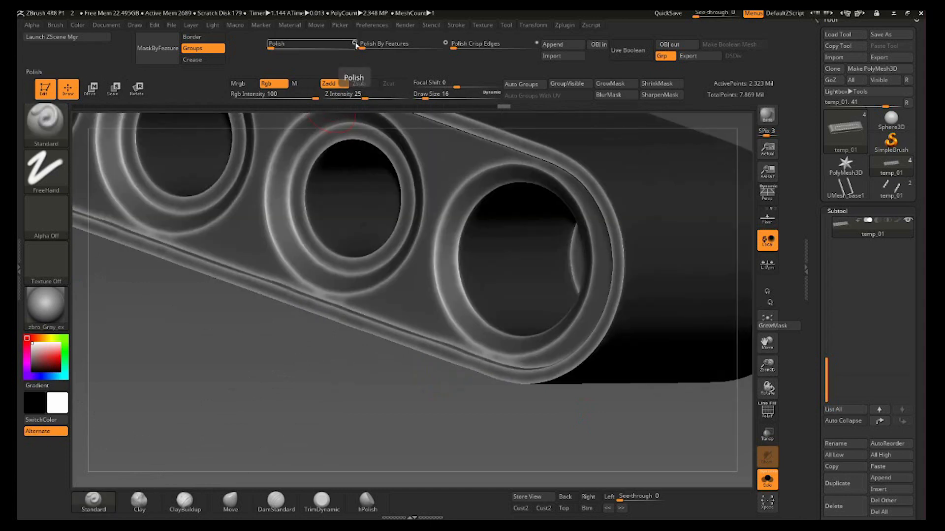
drag(277, 49, 288, 47)
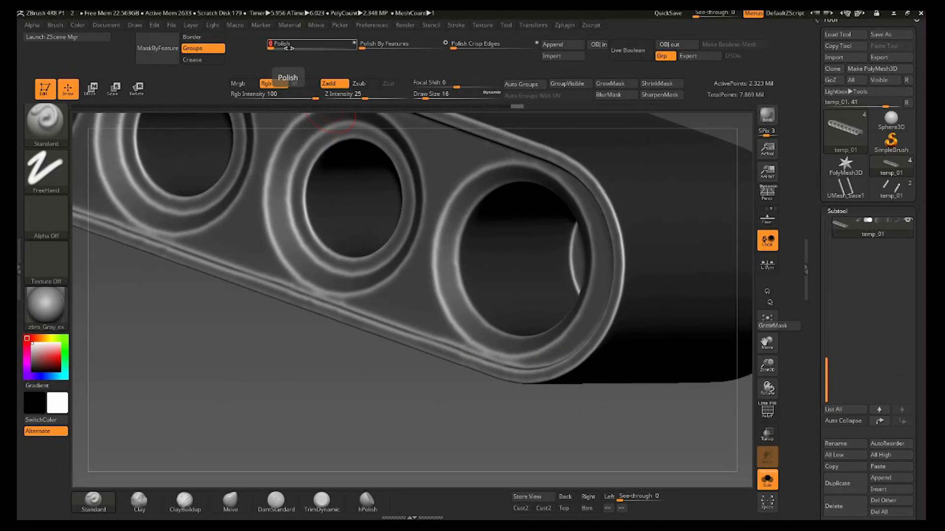
Step: Clear the mask and inspect the softened edges around the row of holes and the whole body
ctrl+right_drag(305, 347, 228, 293)
ctrl+drag(229, 311, 303, 332)
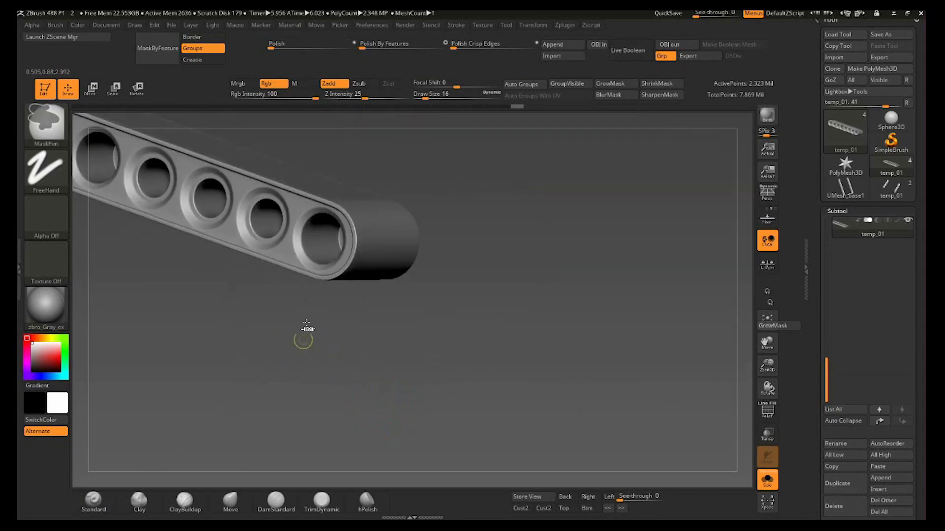
right_drag(283, 330, 315, 283)
alt+right_drag(315, 283, 544, 315)
mouse_move(306, 350)
right_down()
mouse_move(316, 312)
mouse_move(340, 394)
mouse_move(397, 393)
mouse_move(475, 311)
mouse_move(532, 344)
mouse_move(452, 343)
right_up()
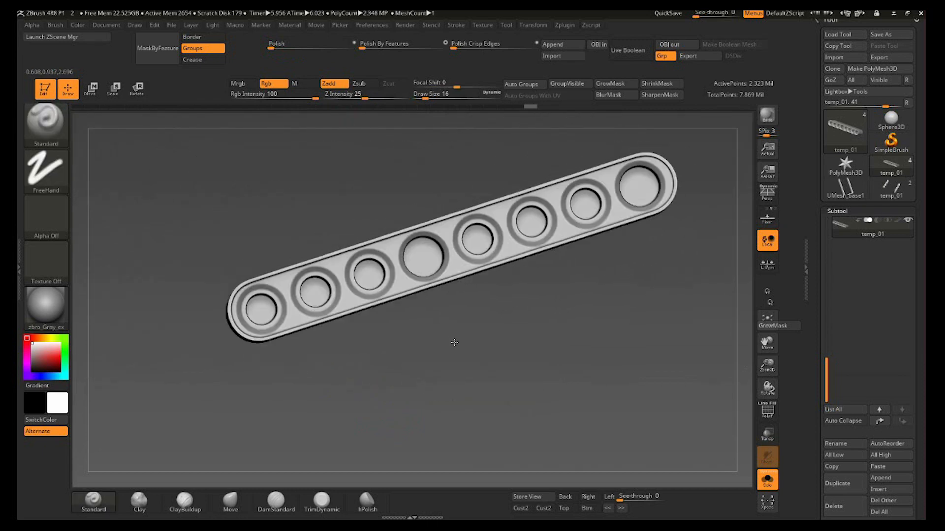
Step: Compare the original low-poly body with the polished version by stepping through the undo history and back to the latest state
click(93, 107)
click(120, 107)
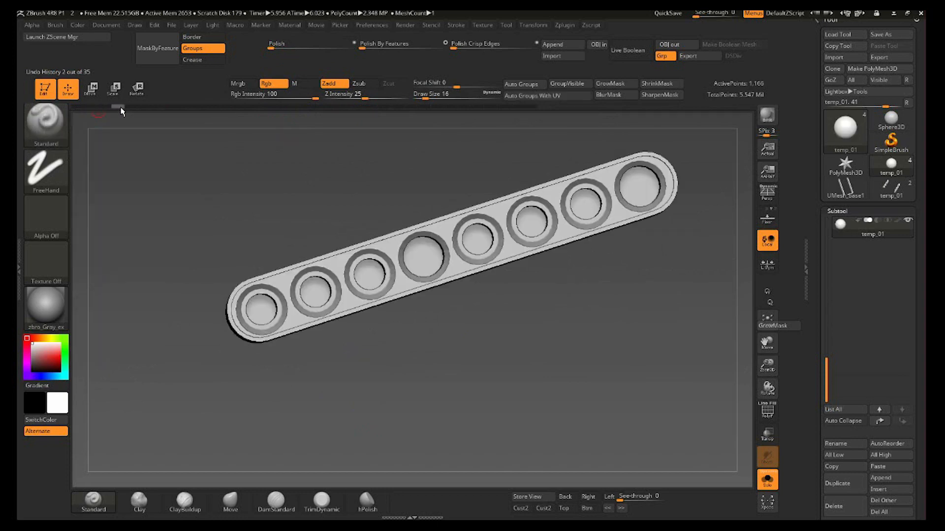
key(shift+f)
right_drag(355, 170, 363, 162)
mouse_move(444, 169)
right_down()
mouse_move(483, 310)
mouse_move(494, 310)
right_up()
ctrl+right_drag(494, 310, 495, 345)
key(shift+f)
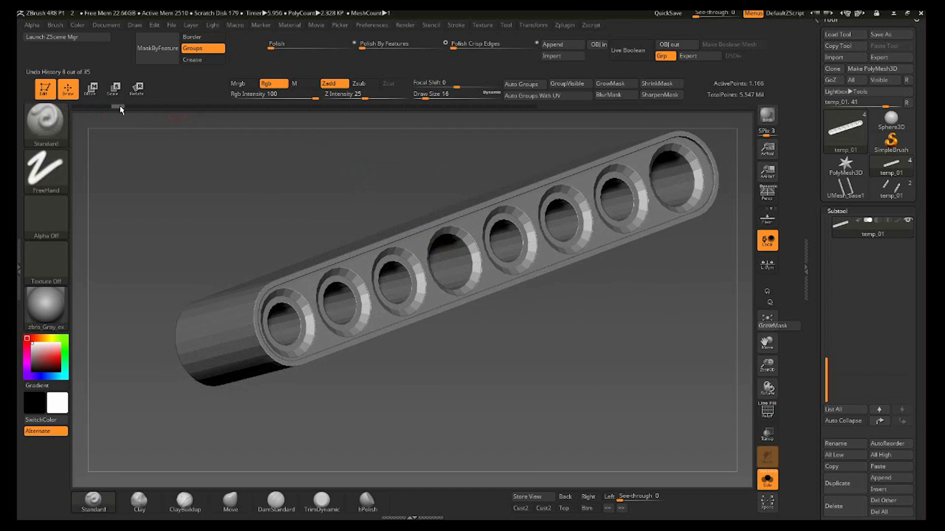
mouse_move(121, 107)
mouse_down()
mouse_move(418, 119)
mouse_move(534, 106)
mouse_move(168, 96)
mouse_up()
drag(286, 111, 365, 112)
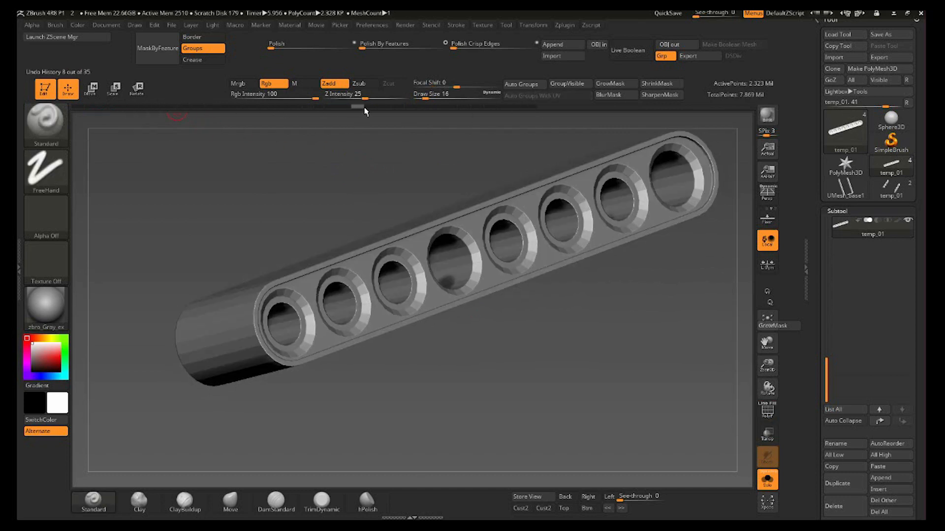
drag(447, 116, 547, 113)
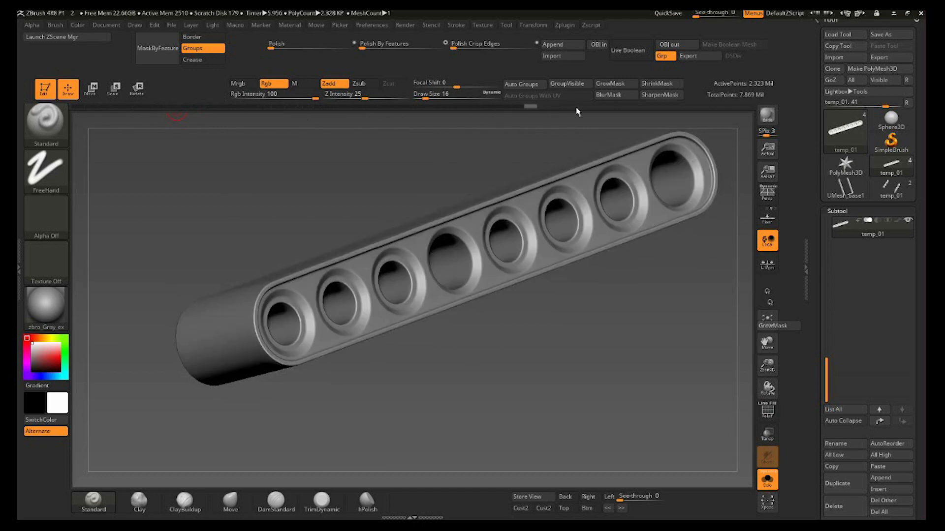
Step: Leave Solo mode and inspect the finished body with holes beside the PULL bracket
click(767, 480)
key(shift)
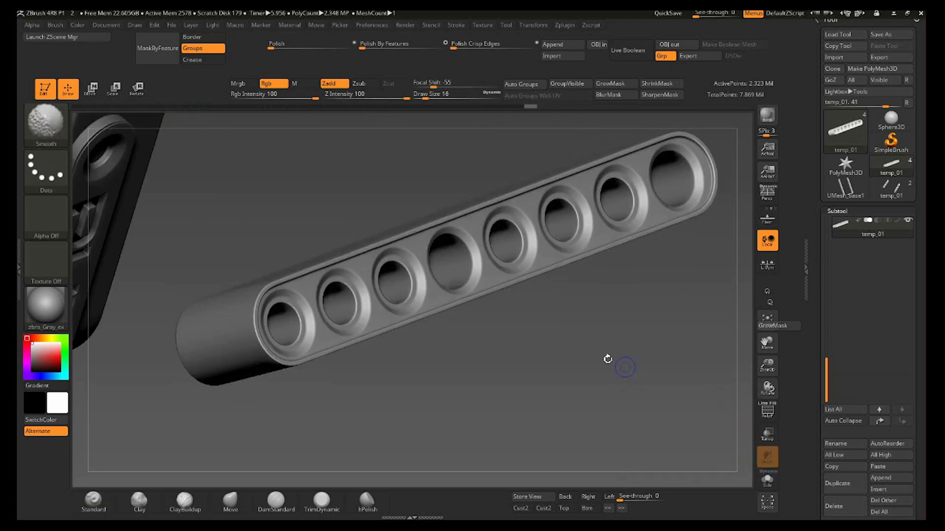
key(shift+f)
key(shift+f)
mouse_move(511, 344)
alt+mouse_down()
mouse_move(521, 357)
mouse_move(428, 289)
mouse_move(418, 392)
mouse_move(443, 372)
mouse_move(448, 391)
mouse_move(439, 382)
mouse_move(459, 357)
alt+mouse_up()
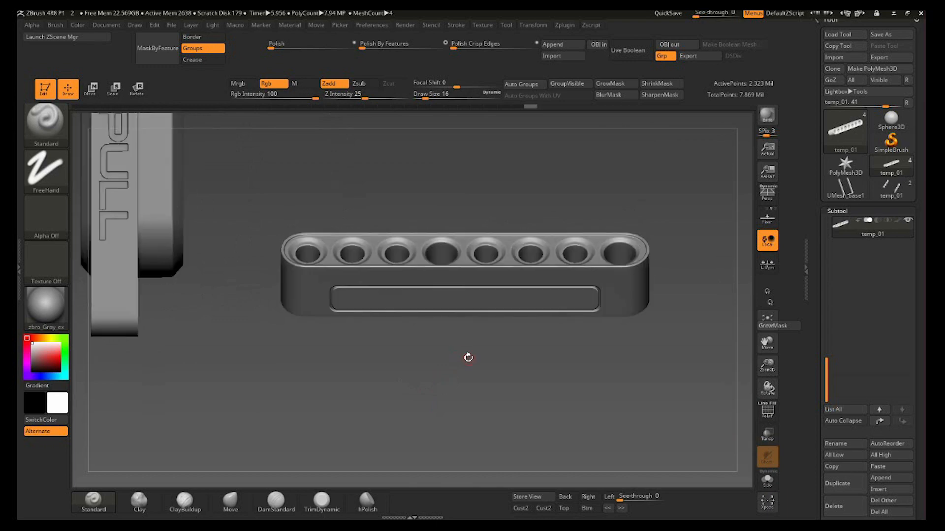
key(super)
click(530, 392)
key(super)
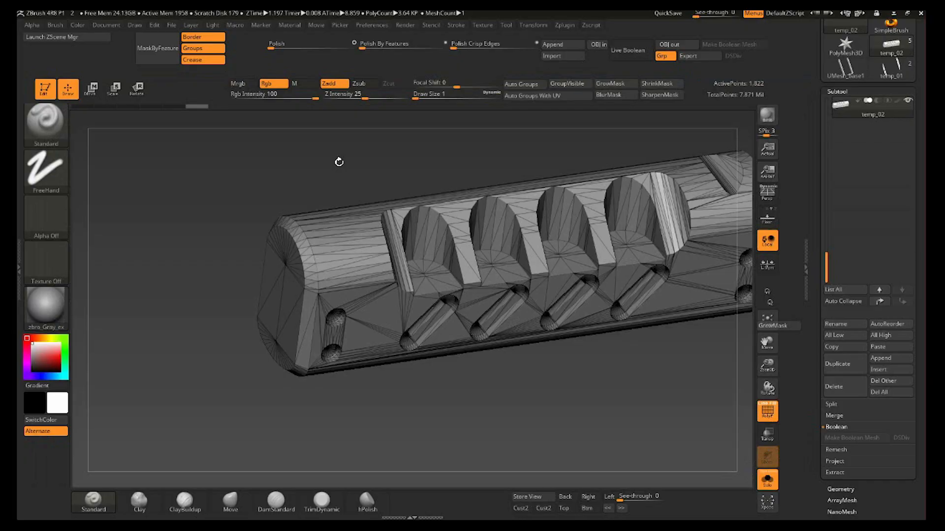
Step: Inspect the notched temp_02 body, examining its wireframe, arched cutouts, diagonal slots and round holes
mouse_move(532, 389)
mouse_down()
mouse_move(515, 388)
mouse_move(616, 403)
mouse_up()
key(shift+f)
key(shift+f)
ctrl+right_drag(617, 402, 561, 395)
key(shift+f)
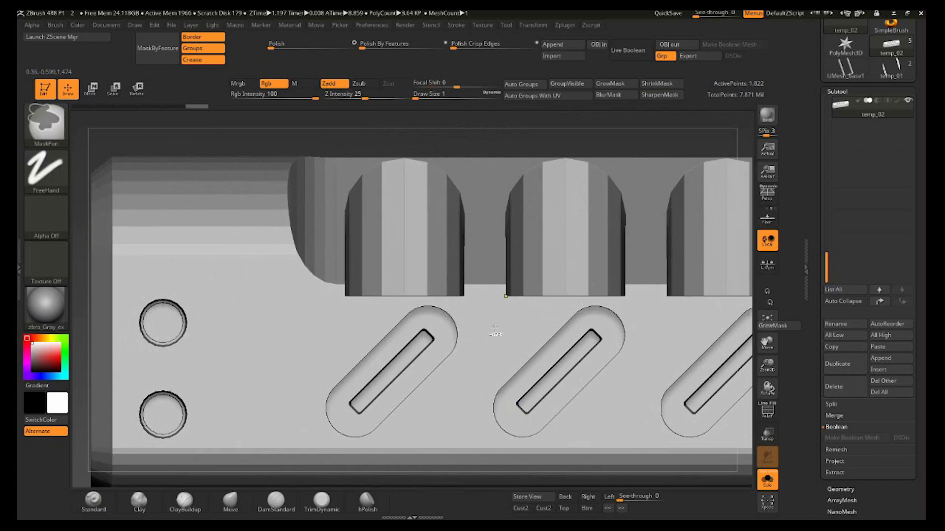
ctrl+right_drag(498, 333, 493, 276)
right_drag(492, 276, 556, 315)
key(ctrl+z)
key(shift+f)
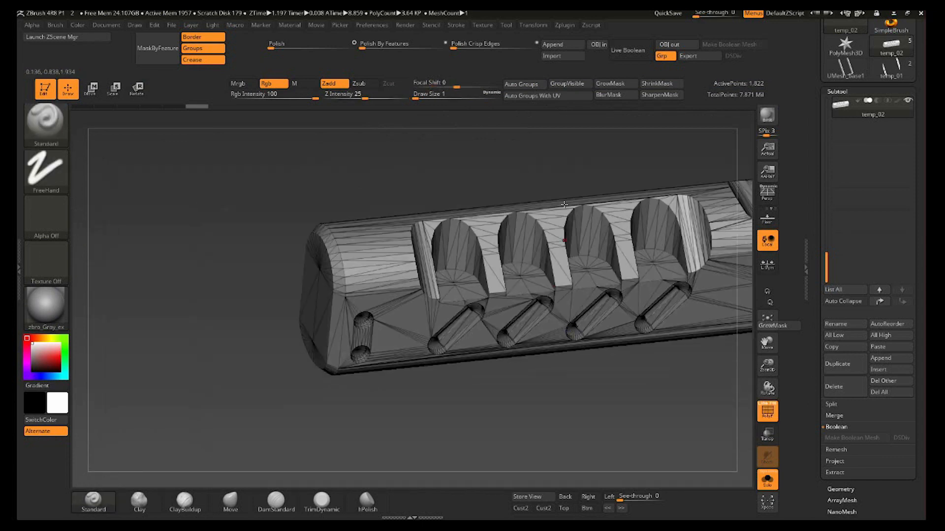
Step: Polygroup the notched body by its UVs, convert it with DynaMesh Master, and hide the PolyFrame
click(574, 95)
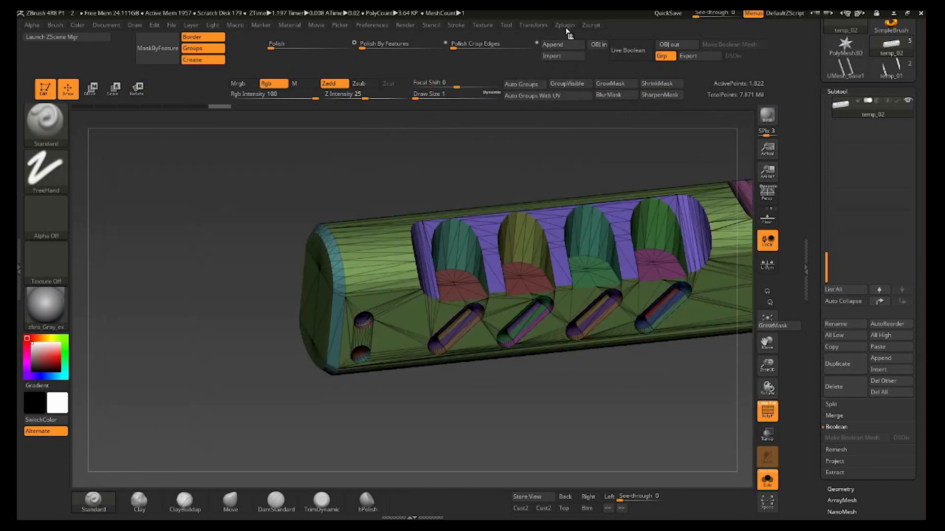
click(565, 26)
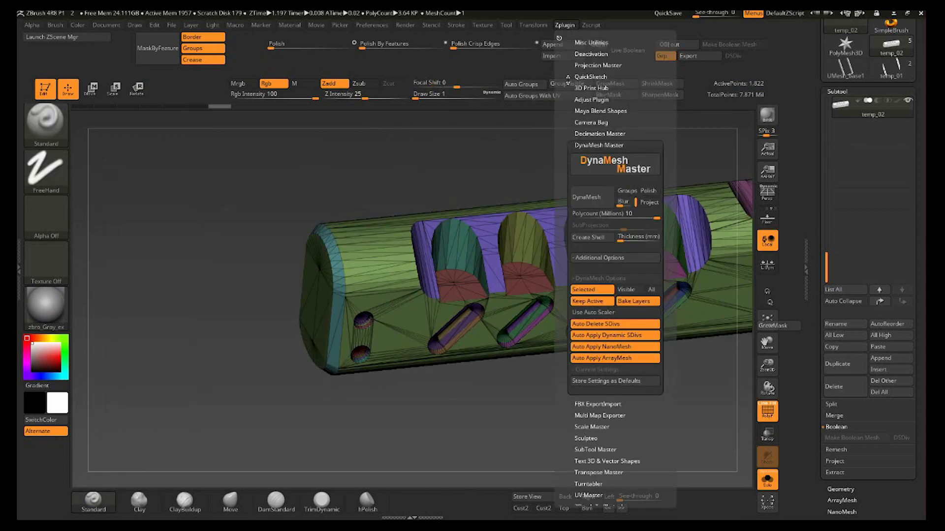
click(616, 216)
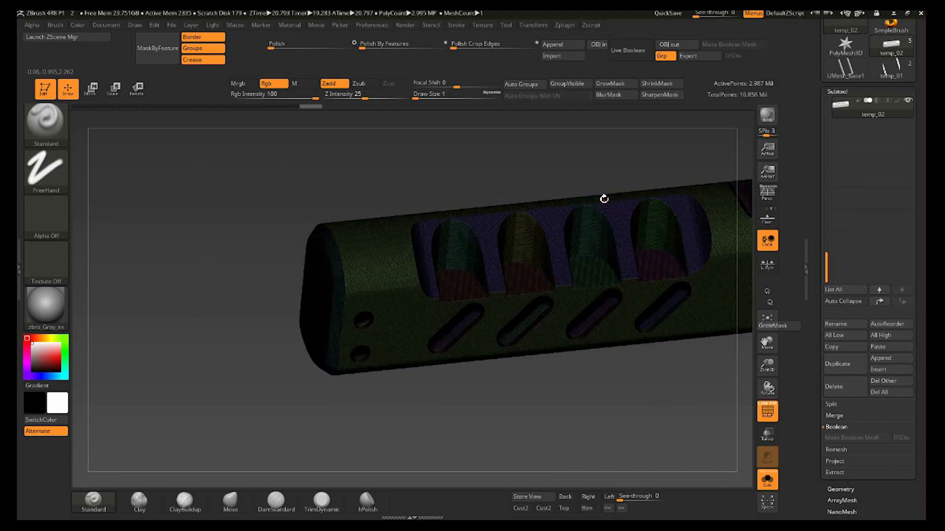
key(shift+f)
Step: Smooth the notched body with repeated Polish By Features passes, and inspect its end and plain reverse side
drag(516, 376, 496, 185)
click(415, 43)
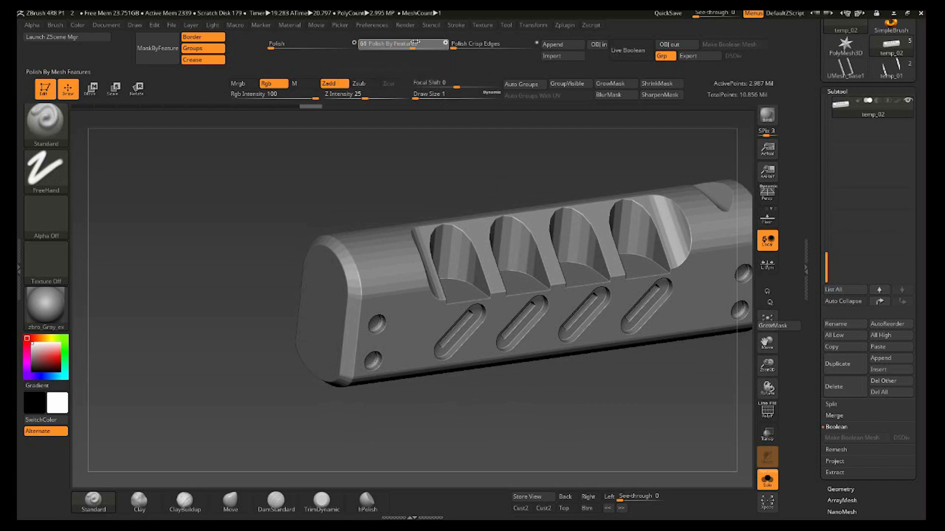
drag(426, 41, 452, 43)
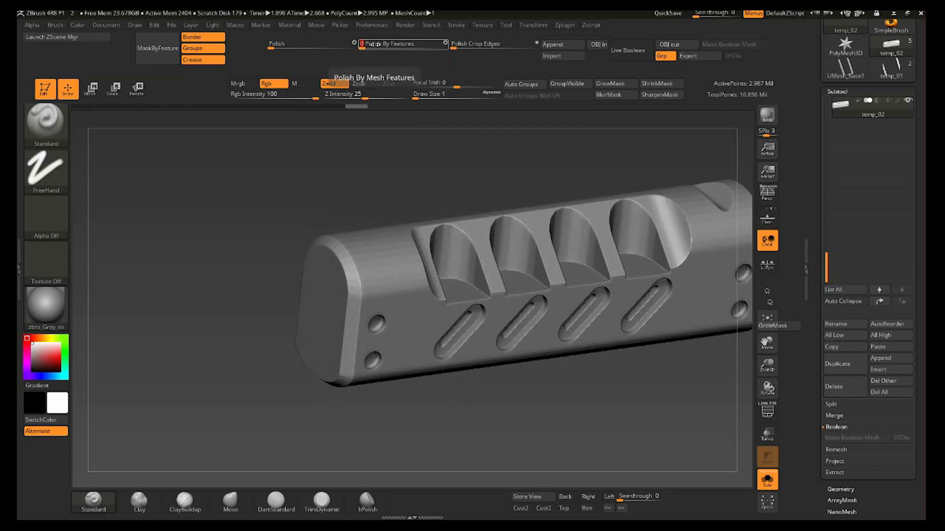
click(421, 43)
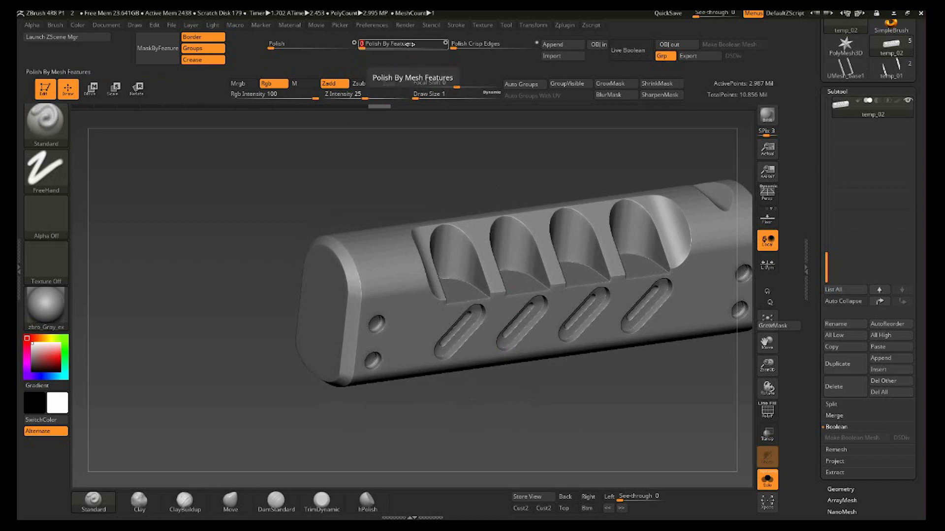
shift+drag(402, 126, 328, 249)
mouse_move(328, 249)
ctrl+right_down()
mouse_move(345, 416)
mouse_move(346, 305)
mouse_move(314, 332)
mouse_move(295, 197)
ctrl+right_up()
right_drag(251, 276, 651, 417)
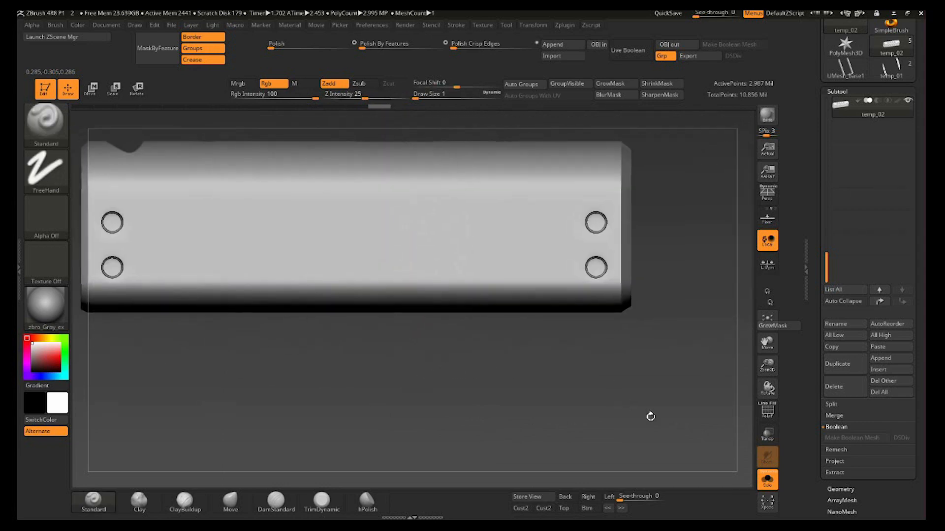
Step: Mask the notched body's polygroup borders with MaskByFeature, using only the Groups option
click(767, 479)
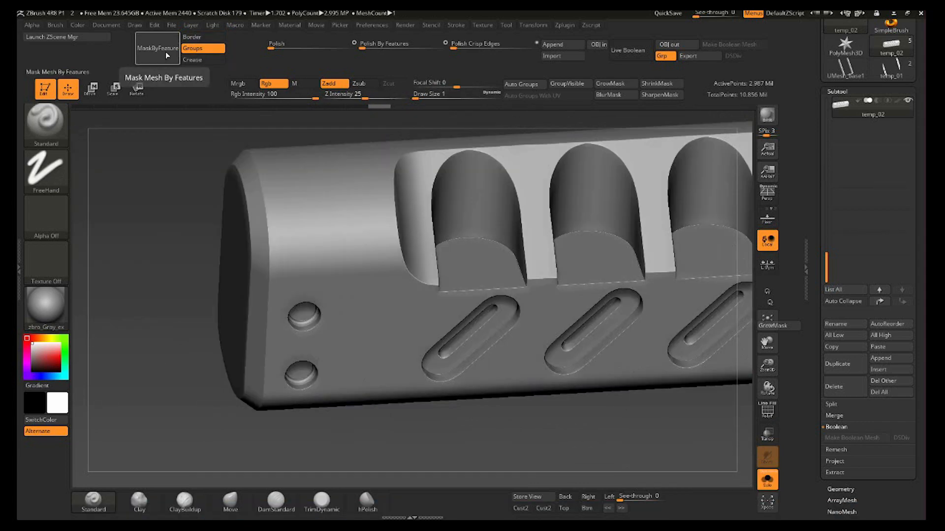
click(163, 56)
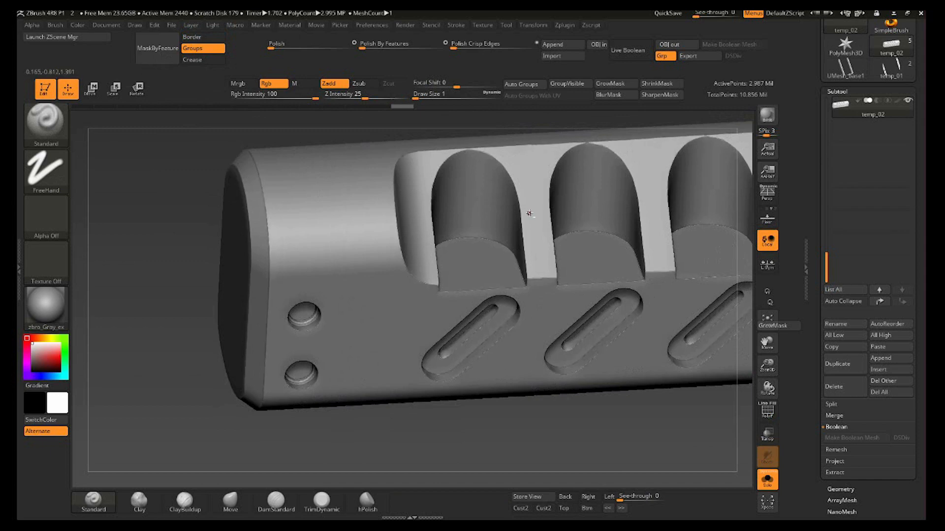
alt+right_drag(509, 242, 441, 289)
key(shift+f)
key(shift+f)
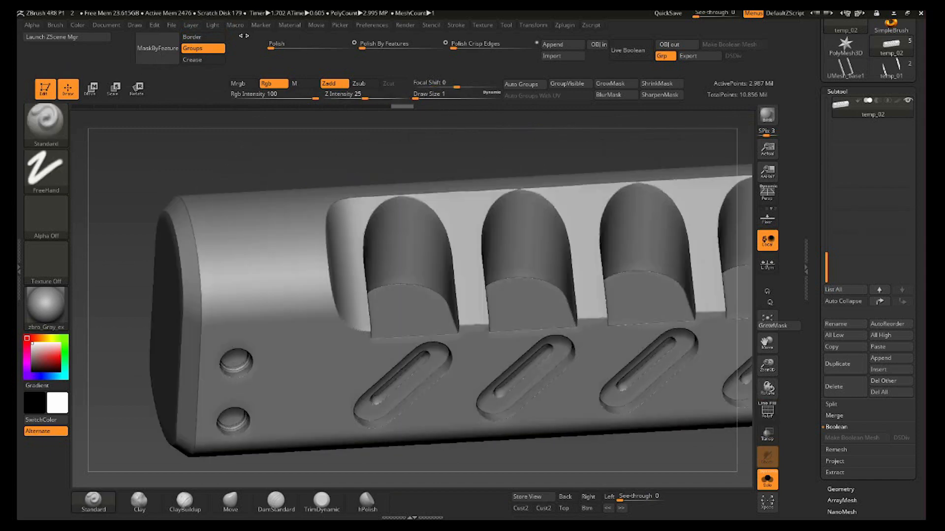
Step: Grow the notched body's polygroup border mask several times, sharpening and blurring it around the cutouts, slots and holes
click(601, 86)
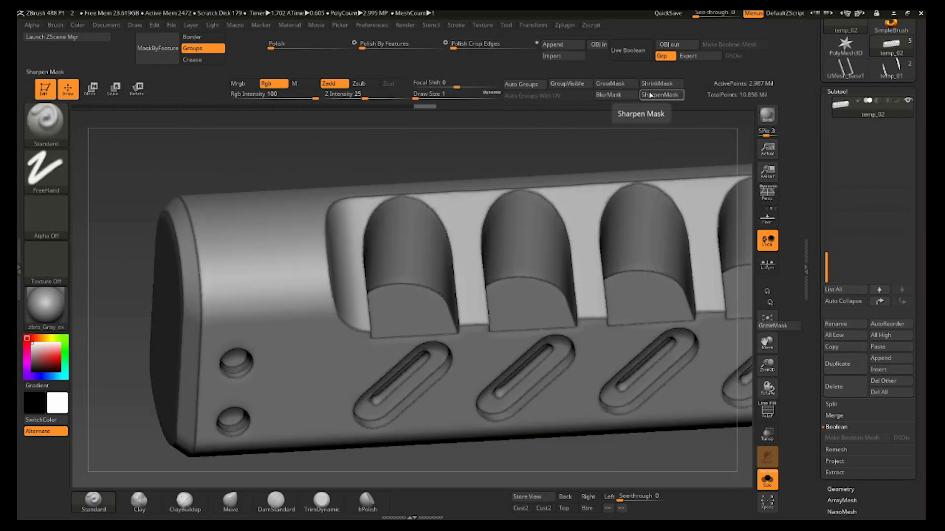
click(612, 85)
click(620, 87)
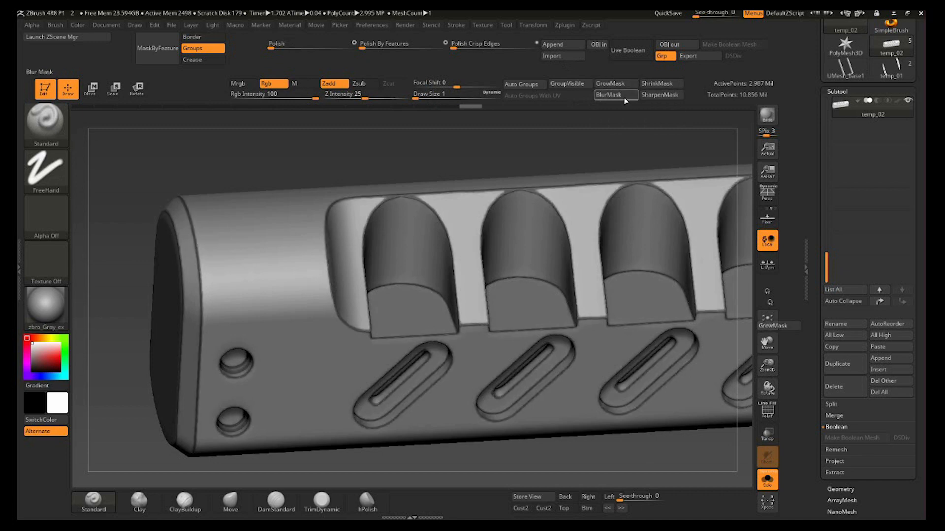
right_drag(416, 169, 398, 141)
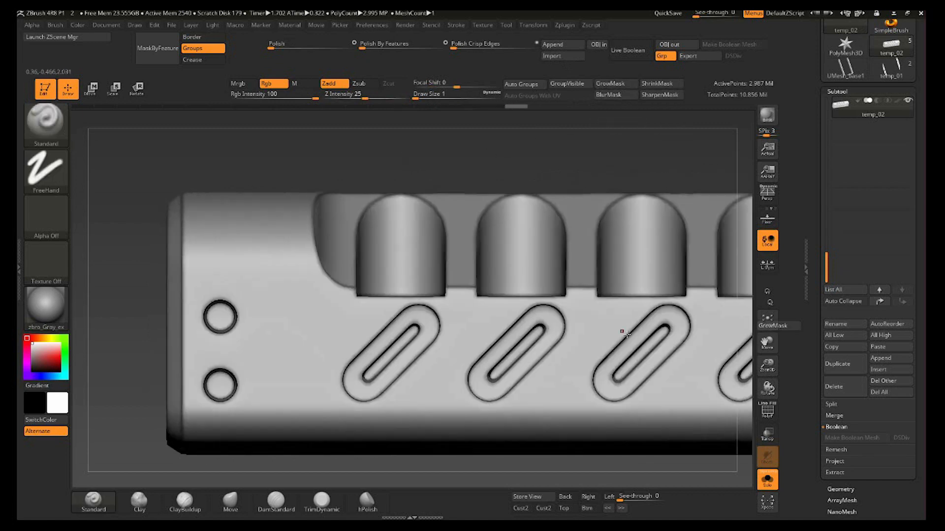
alt+right_drag(622, 329, 284, 227)
right_drag(697, 299, 671, 311)
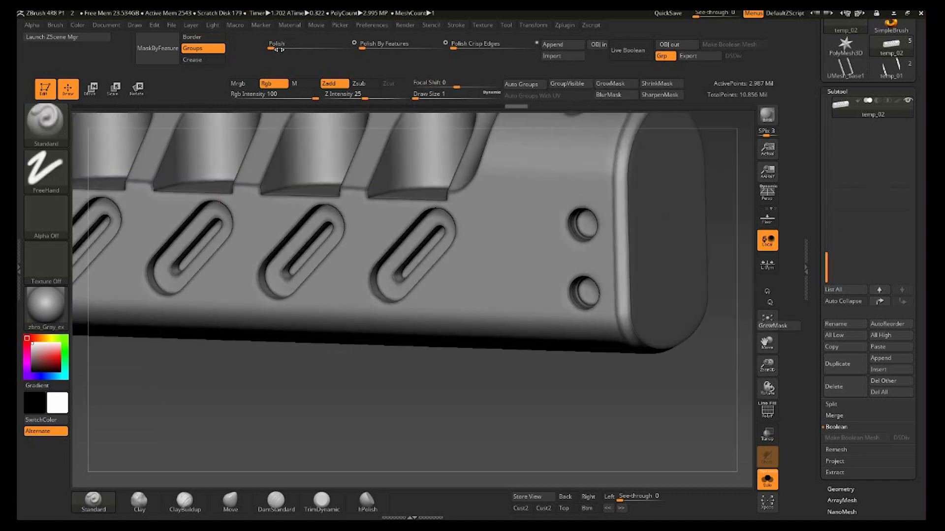
Step: Polish the notched body's unmasked faces, invert the border mask, and polish the edges with Polish at 57
drag(276, 45, 309, 42)
right_drag(488, 394, 511, 423)
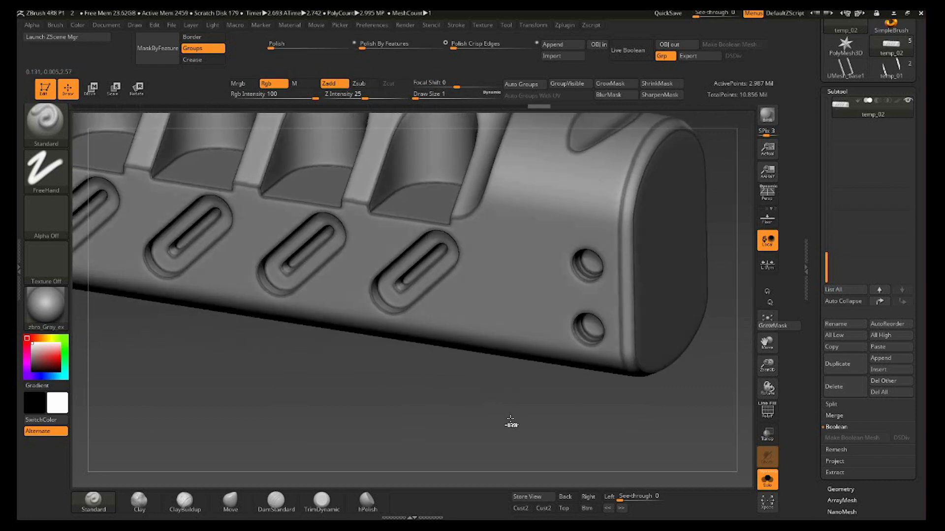
ctrl+click(416, 409)
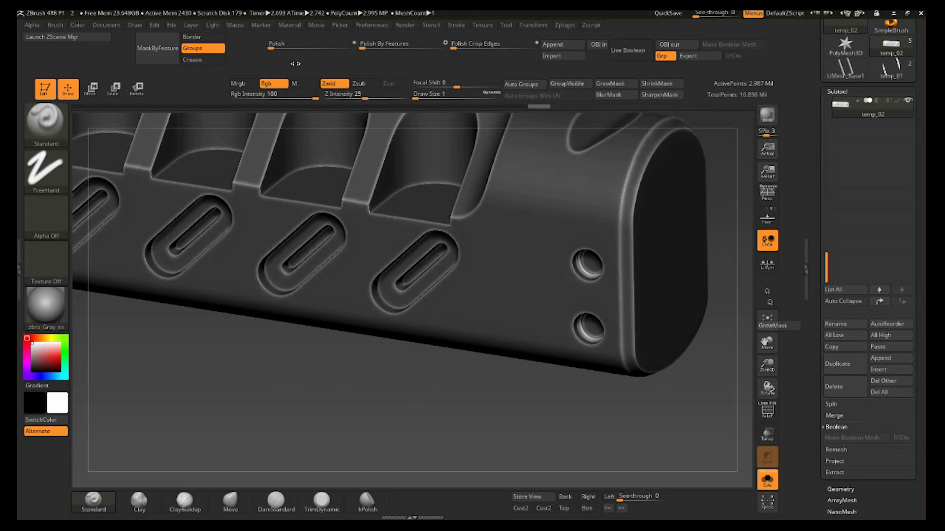
drag(278, 45, 318, 48)
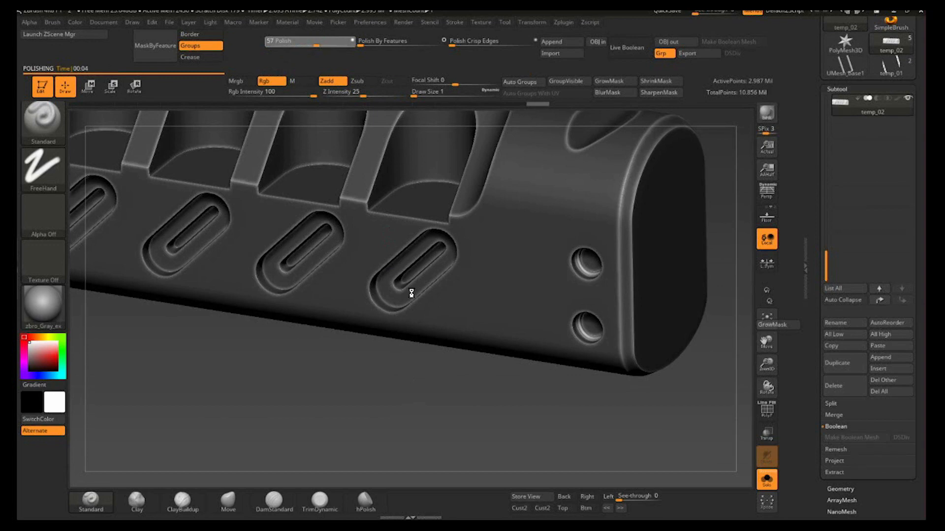
Step: Clear the mask and compare the diagonal slot edges before and after polishing through the undo history
shift+drag(457, 414, 434, 416)
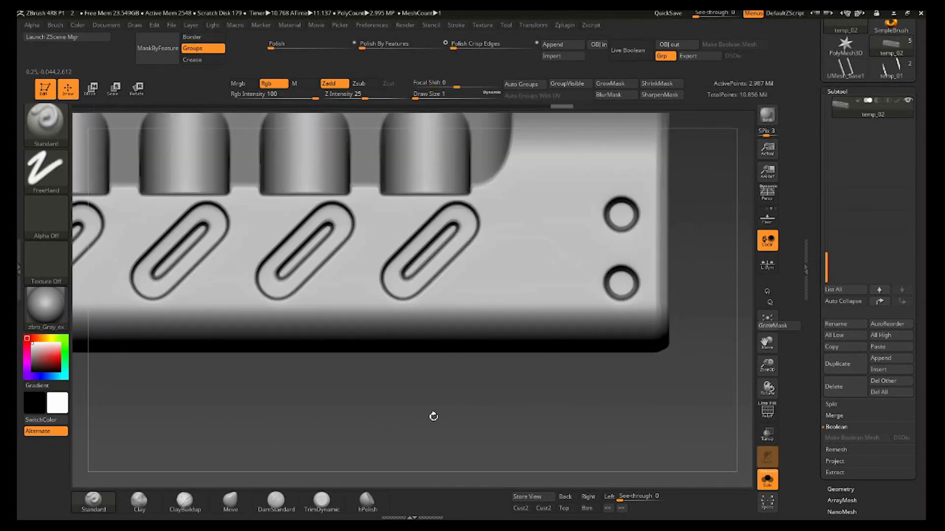
shift+drag(292, 397, 546, 425)
drag(270, 413, 275, 427)
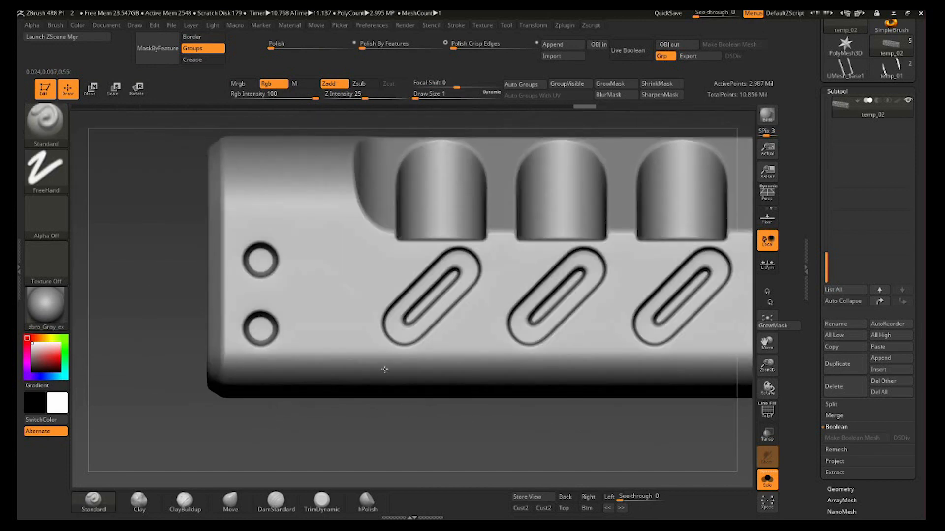
ctrl+right_drag(382, 367, 448, 380)
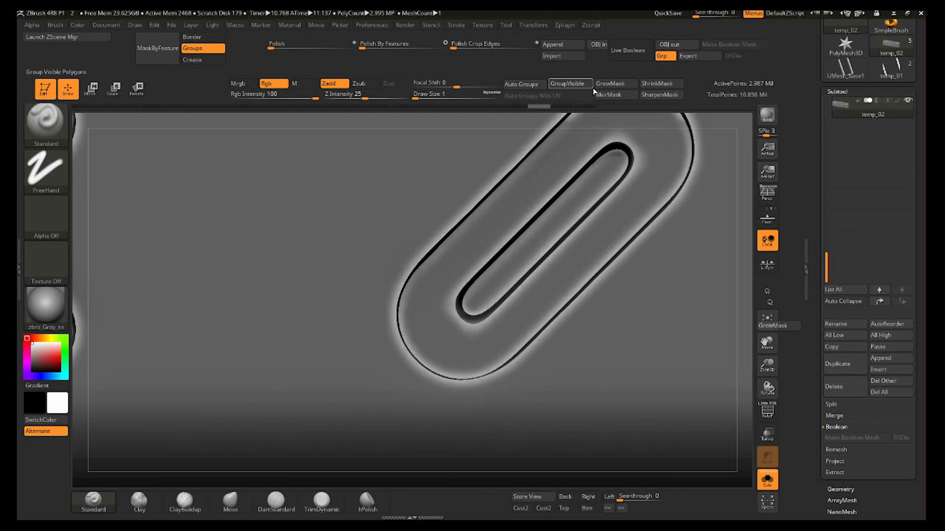
click(567, 107)
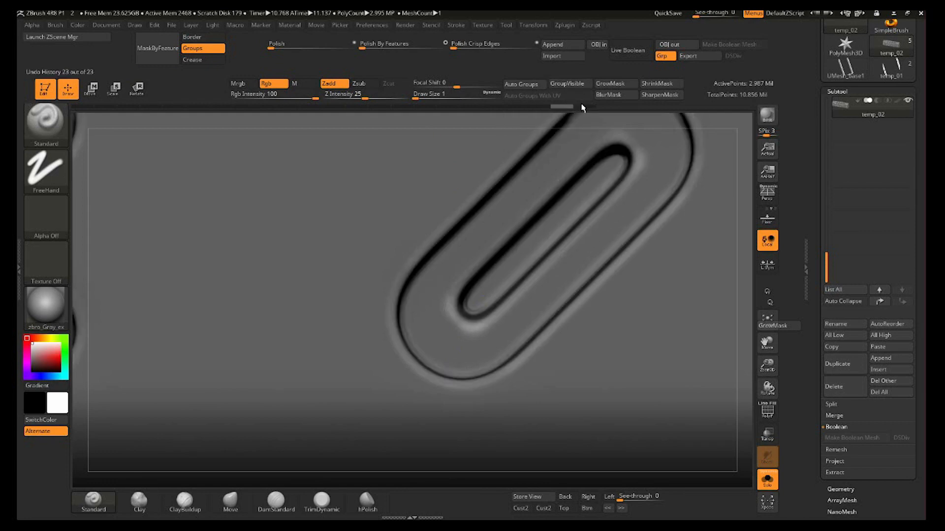
click(582, 107)
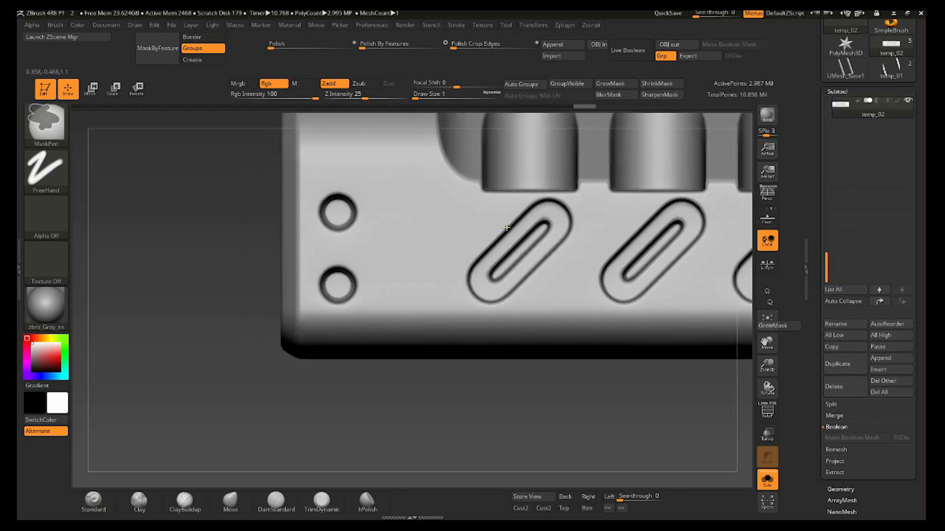
Step: Leave Solo mode and examine the notched body together with the other finished parts
drag(371, 182, 744, 426)
click(771, 480)
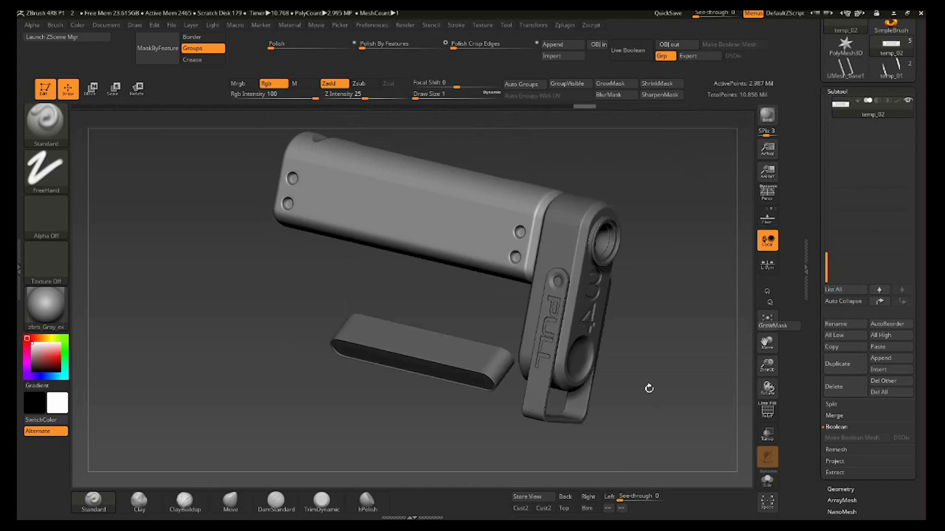
drag(648, 388, 567, 304)
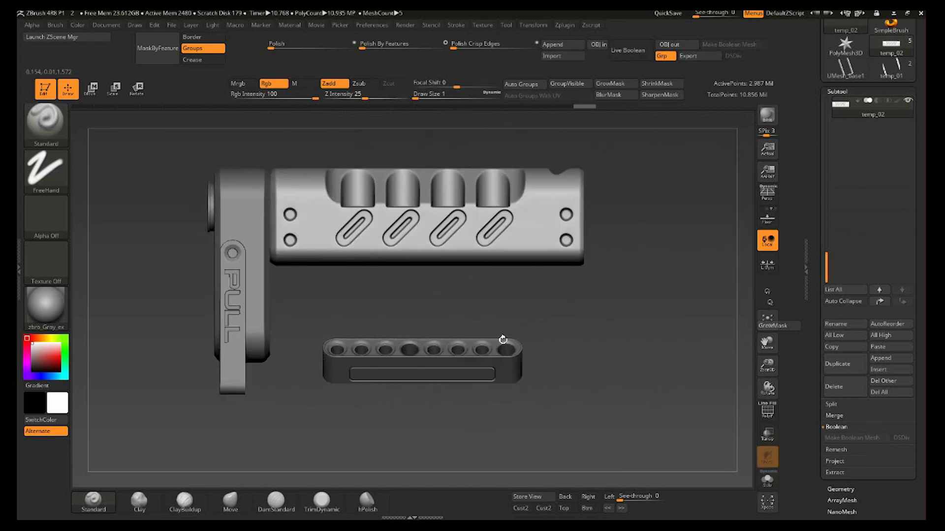
Step: Switch to Maya, select the lower body poly_9 behind the BEERG lettering, and export it as an OBJ to the temp meshes folder
key(super)
mouse_move(307, 512)
click(359, 468)
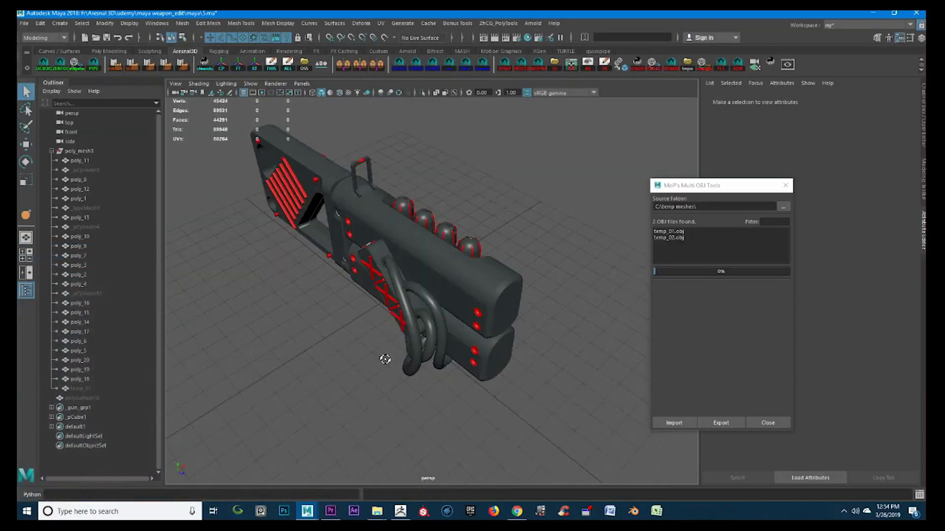
alt+drag(385, 359, 295, 367)
alt+right_drag(295, 367, 462, 426)
alt+drag(462, 426, 418, 394)
click(414, 253)
alt+middle_drag(420, 266, 427, 287)
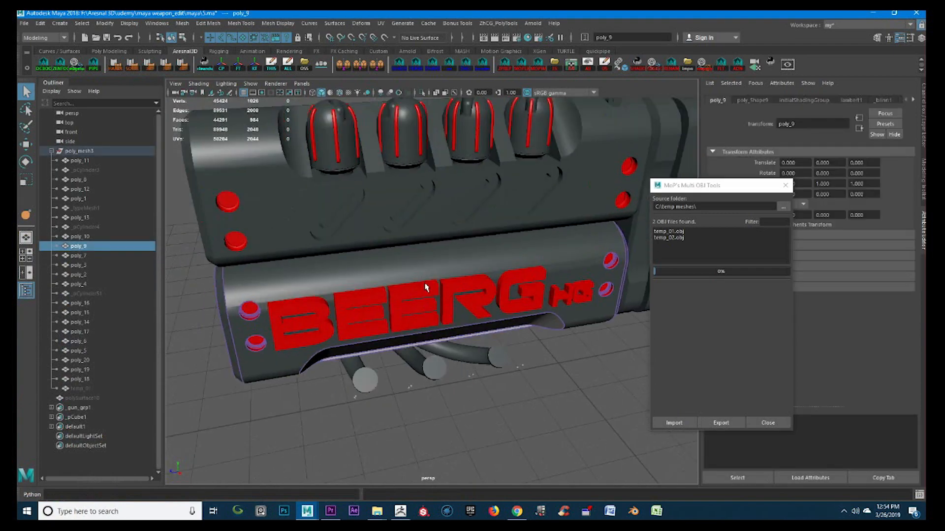
alt+drag(426, 287, 536, 305)
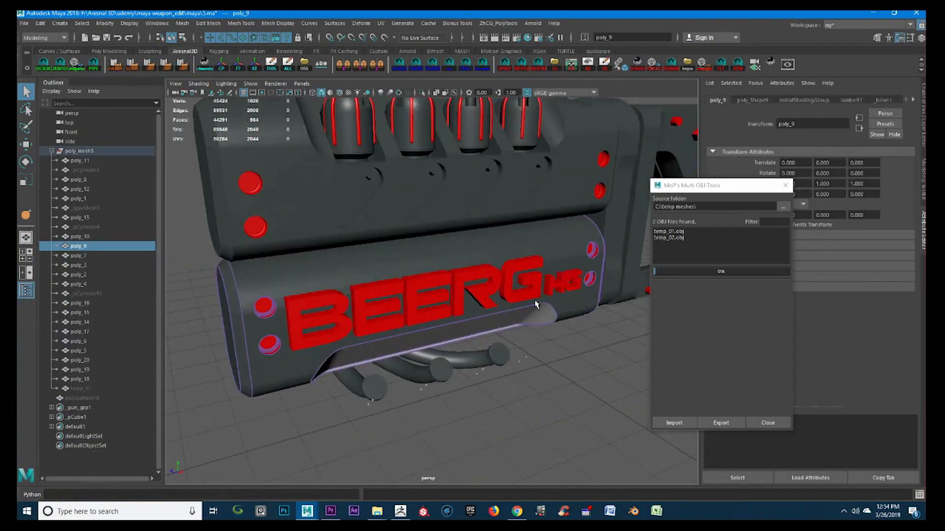
click(681, 232)
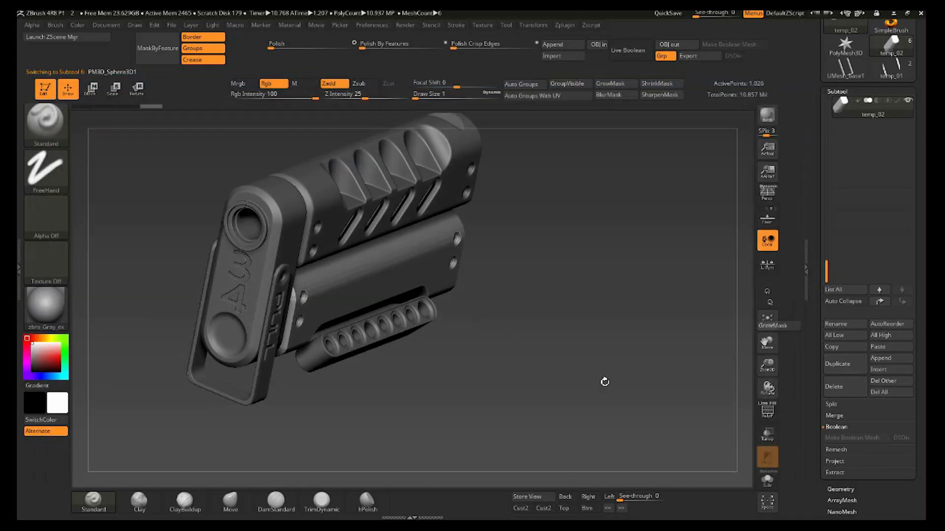
Step: Isolate the imported lower body in ZBrush, polygroup it by its UVs, and convert it with DynaMesh Master at 3 million polygons
click(767, 481)
shift+right_drag(580, 396, 369, 343)
ctrl+right_drag(403, 244, 485, 154)
click(543, 98)
key(shift+f)
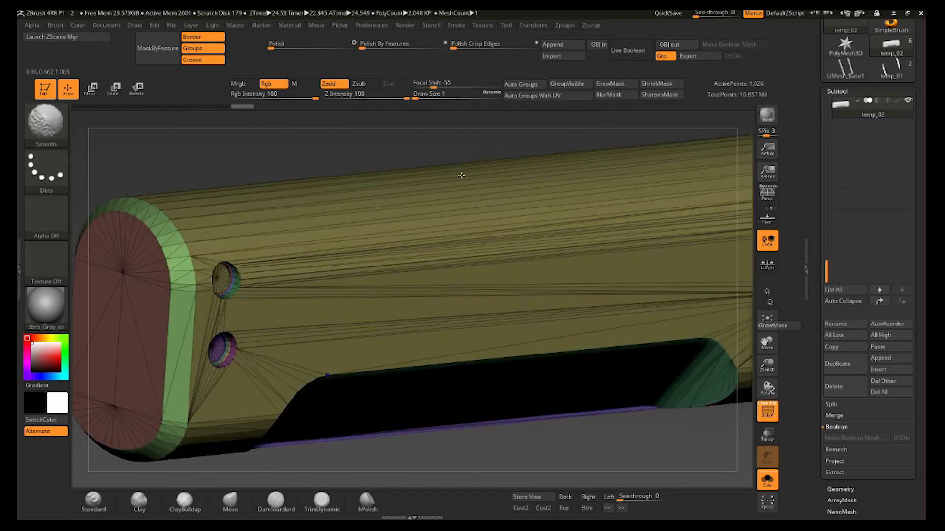
click(571, 26)
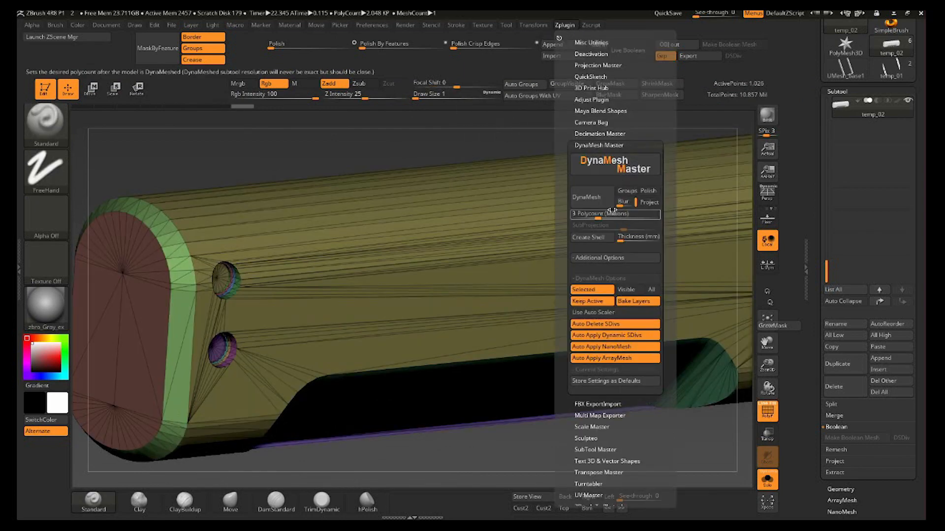
click(604, 209)
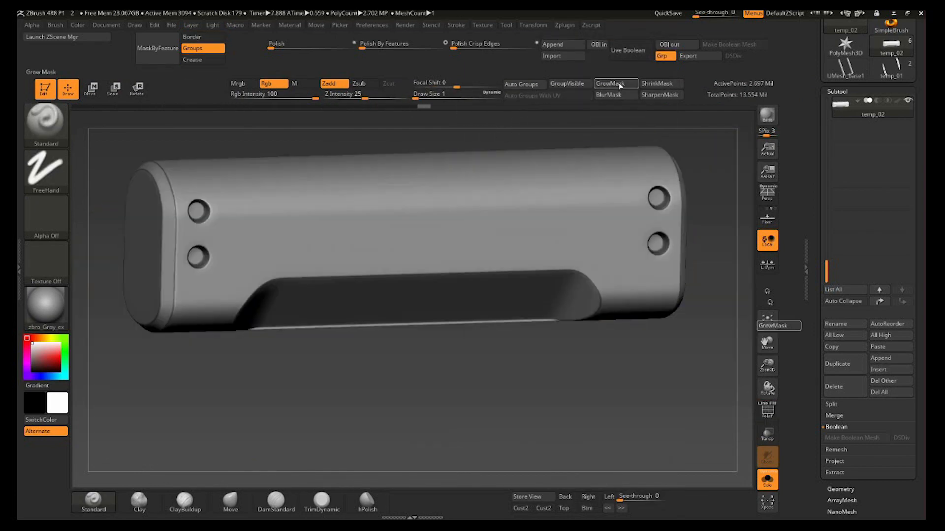
Step: Blur, sharpen and grow the lower body's polygroup border mask
click(629, 99)
click(660, 97)
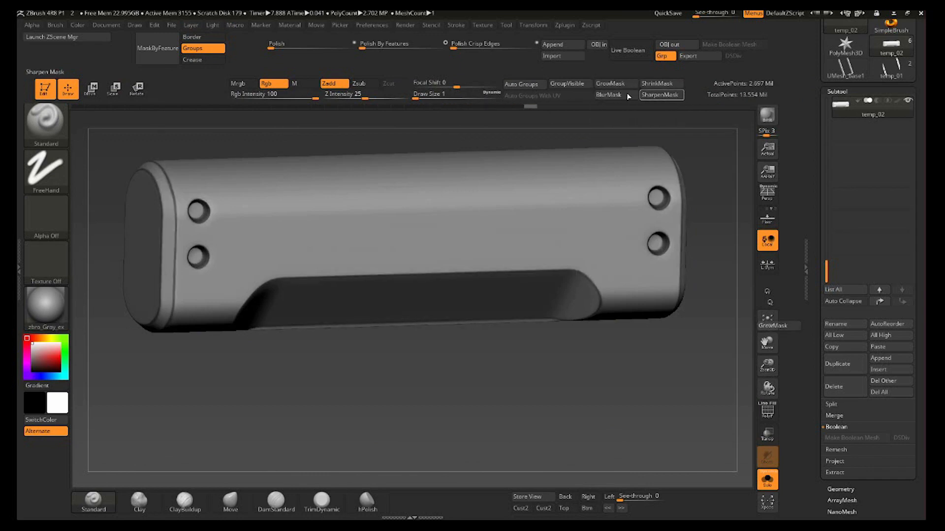
click(612, 87)
Step: Widen the border mask around the lower body's long recess with repeated GrowMask passes
right_drag(492, 143, 443, 108)
mouse_move(344, 275)
ctrl+right_down()
mouse_move(344, 350)
mouse_move(384, 307)
ctrl+right_up()
click(612, 89)
click(612, 90)
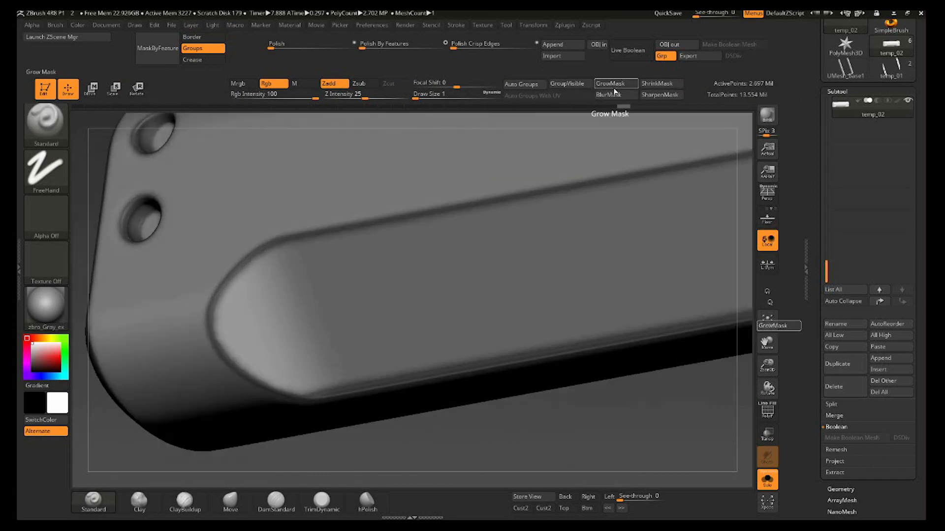
click(614, 90)
click(615, 89)
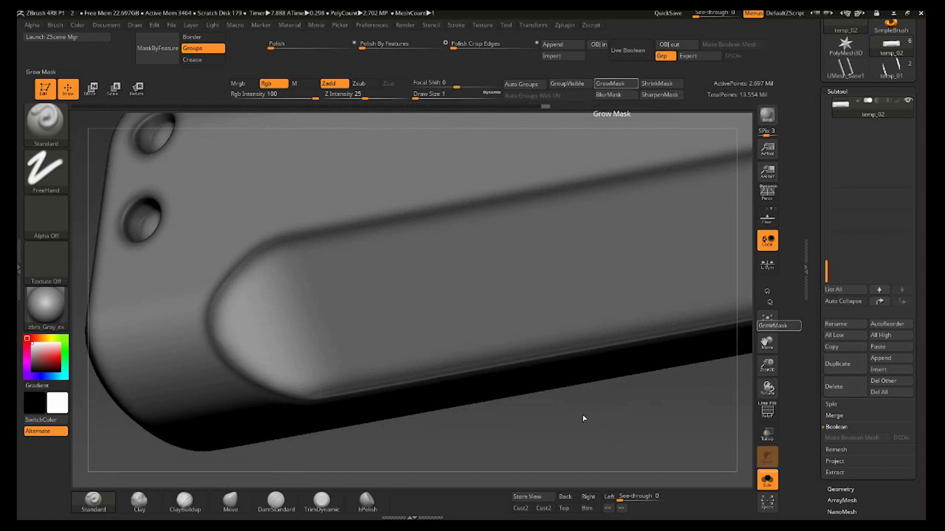
right_drag(457, 413, 424, 418)
click(626, 87)
click(628, 89)
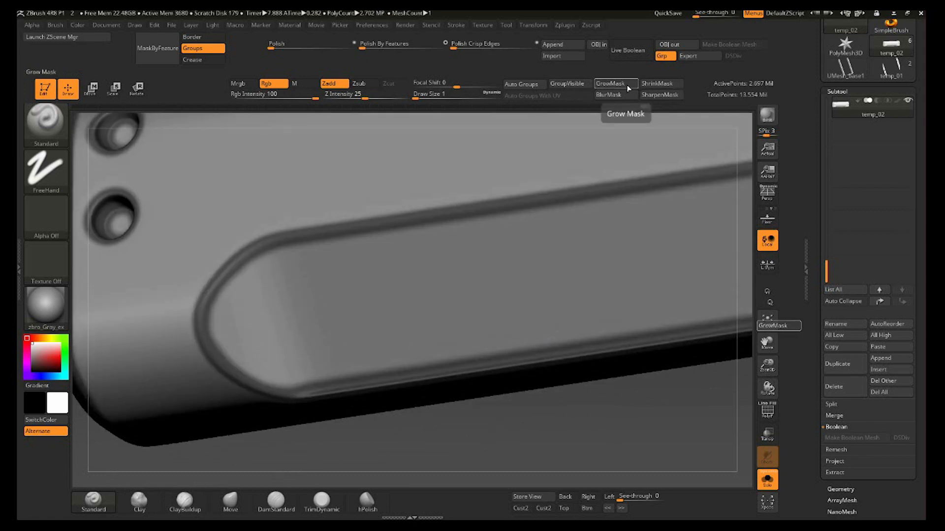
Step: Invert the lower body's mask and mask both ends with the holes, leaving only the long recess's border unmasked
key(f)
ctrl+click(615, 317)
shift+drag(616, 313, 635, 197)
ctrl+drag(638, 152, 537, 361)
mouse_move(181, 144)
ctrl+mouse_down()
mouse_move(273, 297)
mouse_move(275, 357)
ctrl+mouse_up()
mouse_move(418, 315)
right_down()
mouse_move(407, 314)
mouse_move(392, 374)
mouse_move(409, 325)
right_up()
ctrl+right_drag(394, 305, 655, 340)
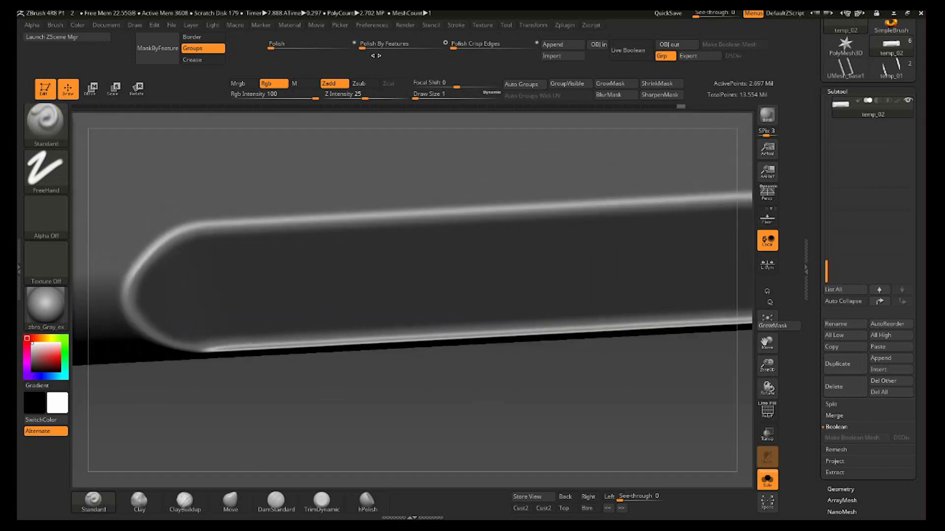
Step: Polish the long recess's unmasked border with Polish at 87 and inspect the softened edge
click(346, 43)
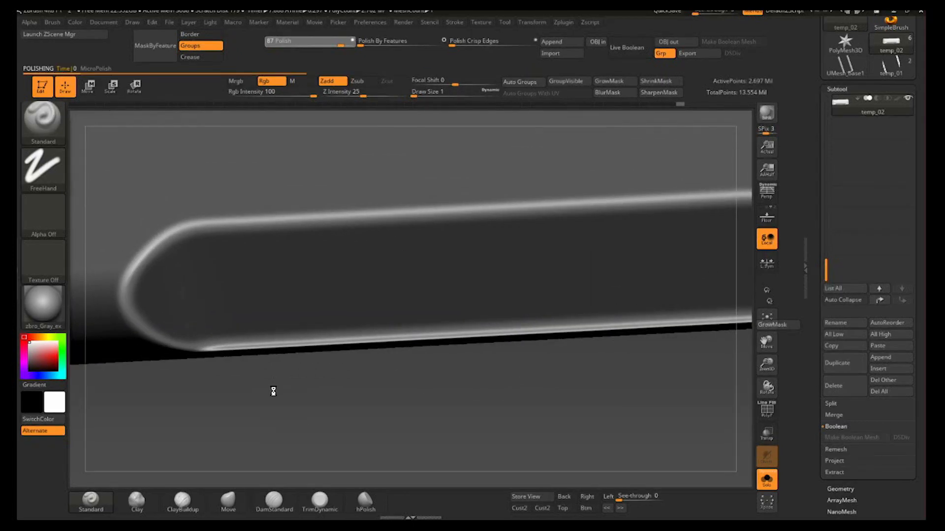
click(338, 39)
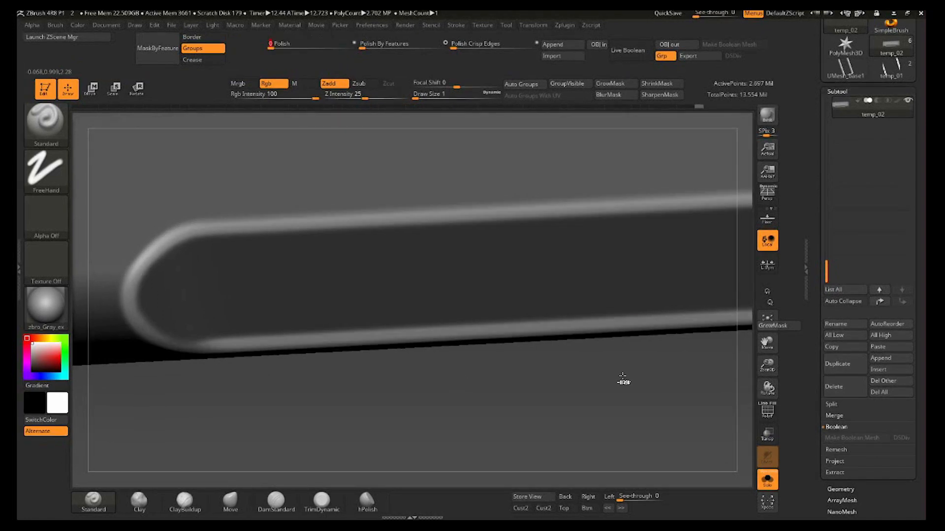
mouse_move(623, 376)
mouse_down()
mouse_move(498, 367)
mouse_move(445, 384)
mouse_move(392, 369)
mouse_move(401, 380)
mouse_up()
key(shift+f)
key(shift+f)
key(shift+f)
key(shift+f)
mouse_move(603, 450)
mouse_down()
mouse_move(547, 407)
mouse_move(442, 389)
mouse_move(441, 399)
mouse_up()
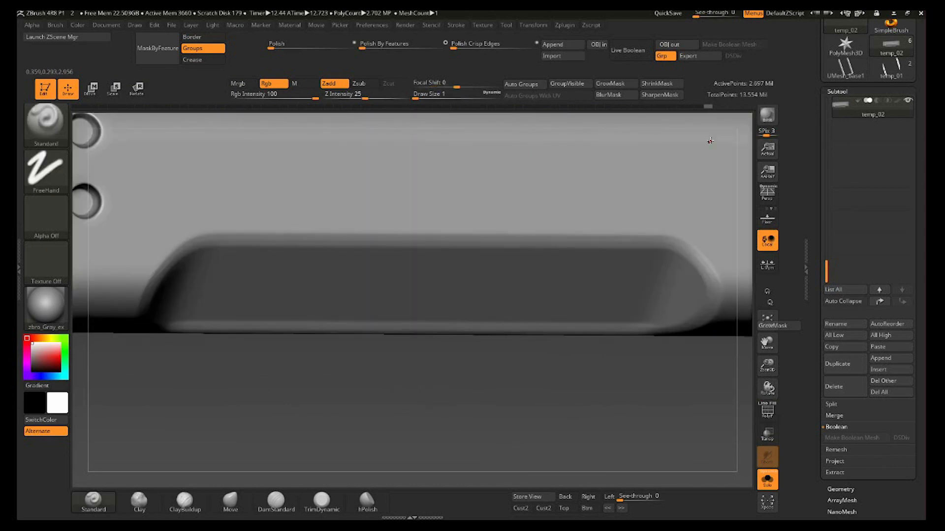
click(767, 485)
click(767, 487)
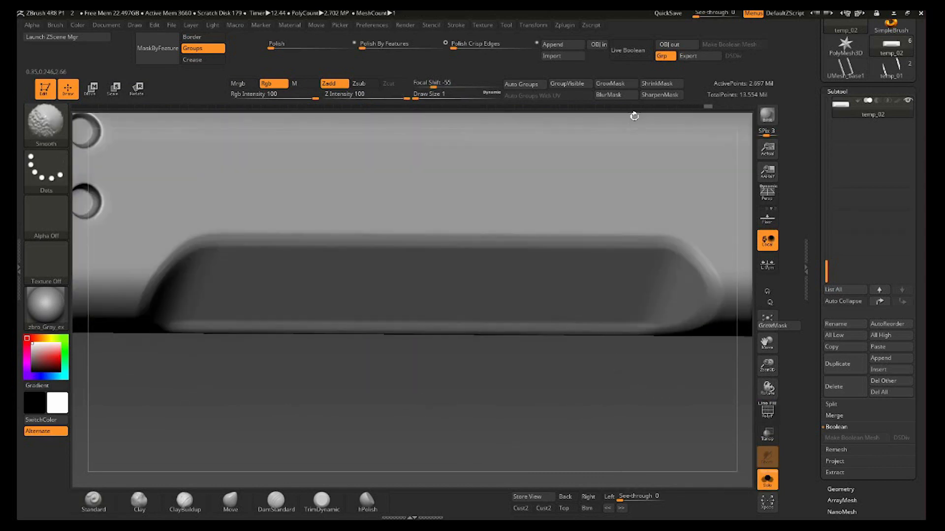
Step: Compare the recess's undo states and revert to the masked state before its polishing
click(633, 108)
click(645, 107)
drag(645, 107, 699, 119)
mouse_move(686, 429)
ctrl+mouse_down()
mouse_move(696, 434)
mouse_move(586, 432)
mouse_move(598, 418)
ctrl+mouse_up()
key(ctrl+z)
click(671, 107)
drag(666, 106, 686, 101)
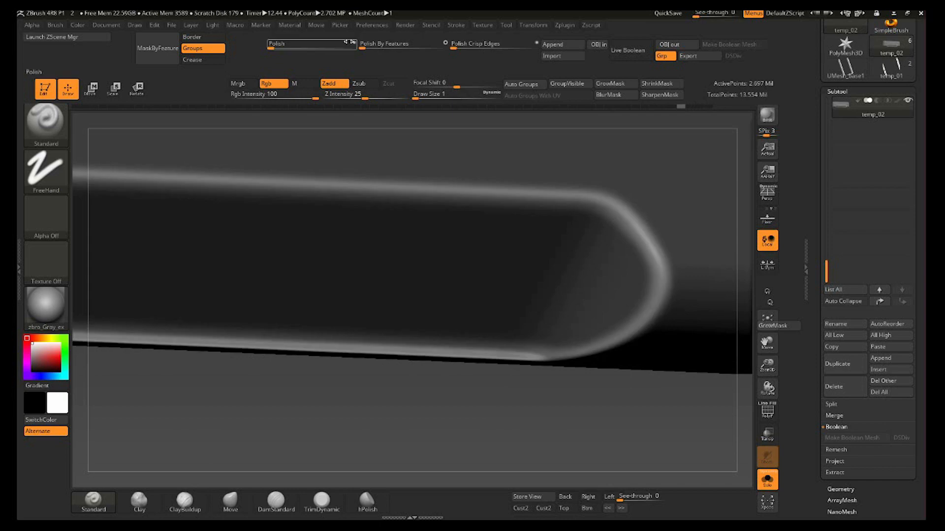
Step: Toggle the Polish mode, polish the long recess's unmasked border again, and clear the mask
click(354, 43)
drag(297, 44, 307, 45)
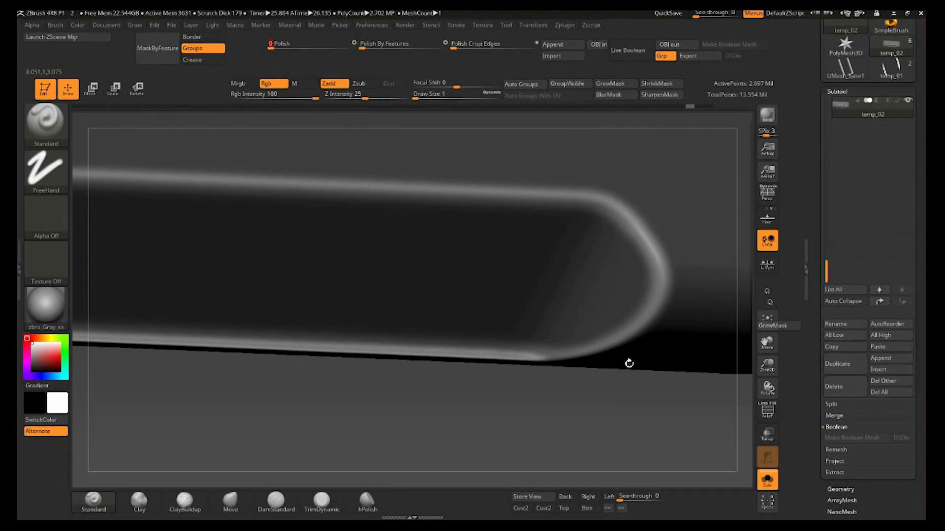
mouse_move(628, 424)
mouse_down()
mouse_move(641, 420)
mouse_move(614, 415)
mouse_move(565, 430)
mouse_move(705, 429)
mouse_up()
Step: Leave Solo mode and examine the lower body assembled with the other parts
click(776, 479)
drag(520, 430, 533, 439)
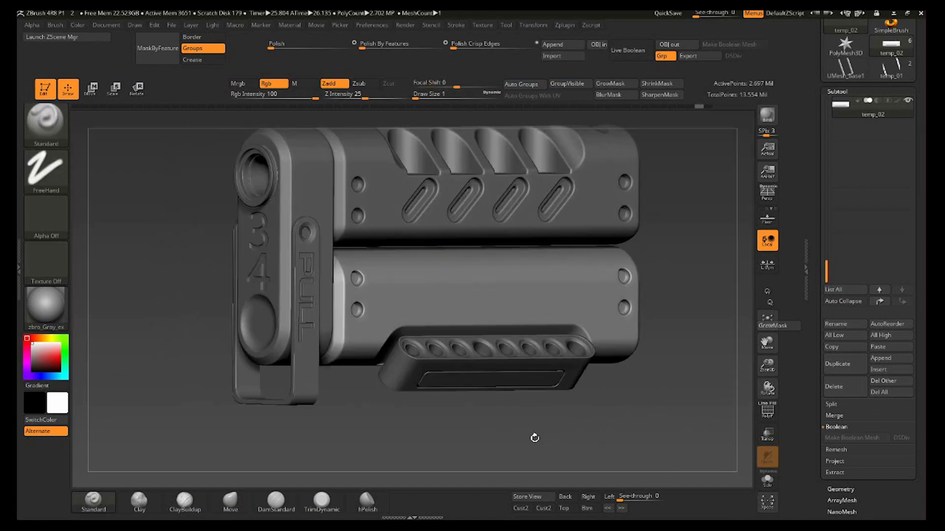
drag(696, 335, 641, 356)
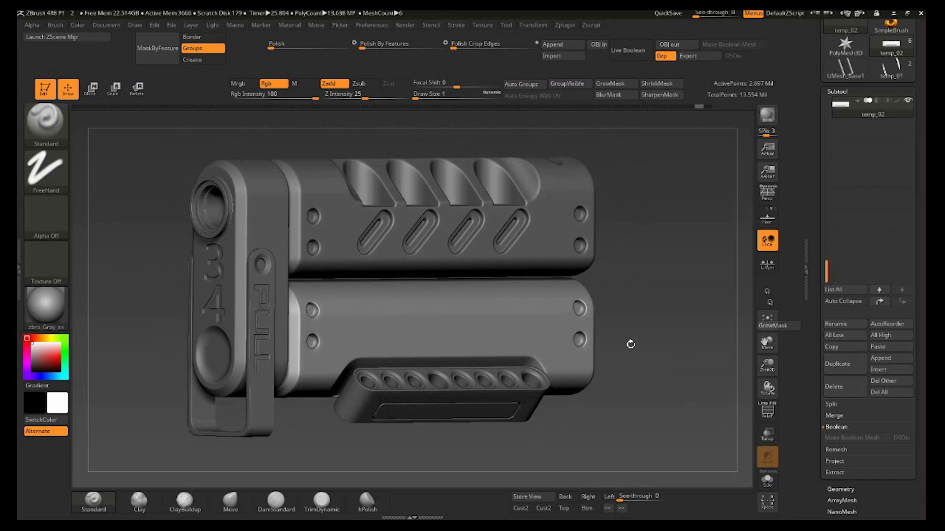
Step: Switch to Maya and transfer the BEERG HG lettering from the lower body into ZBrush as a new subtool
key(super)
mouse_move(308, 511)
click(360, 468)
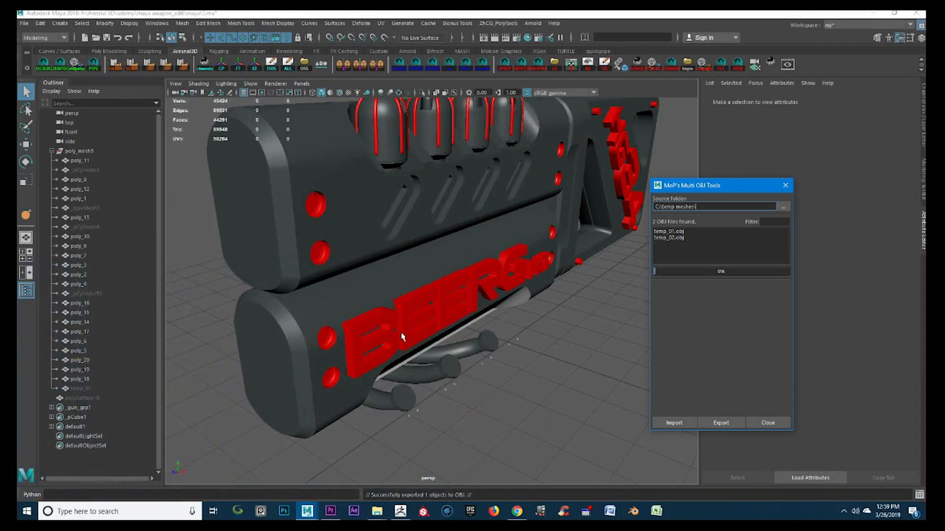
alt+drag(468, 366, 429, 324)
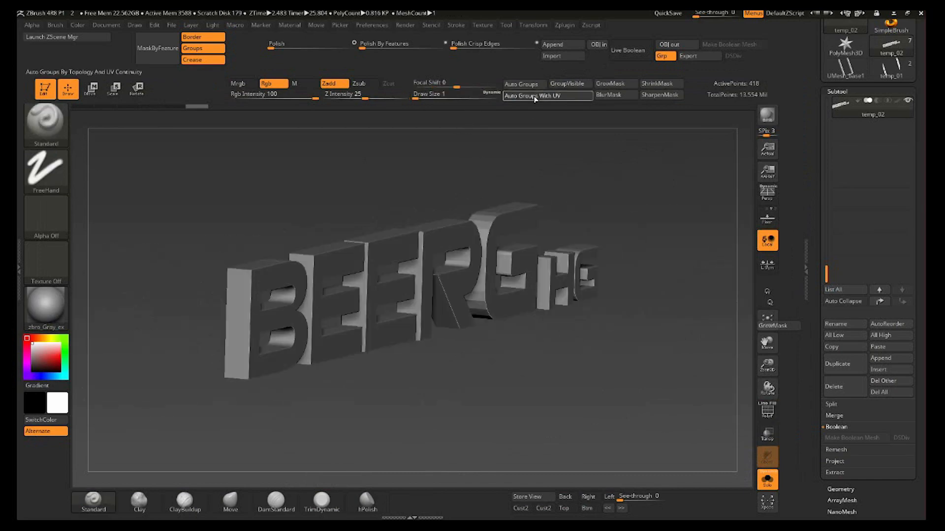
Step: Check the lettering's per-letter polygroups, undo a coarse DynaMesh, and remesh the lettering at a much higher resolution
key(shift+f)
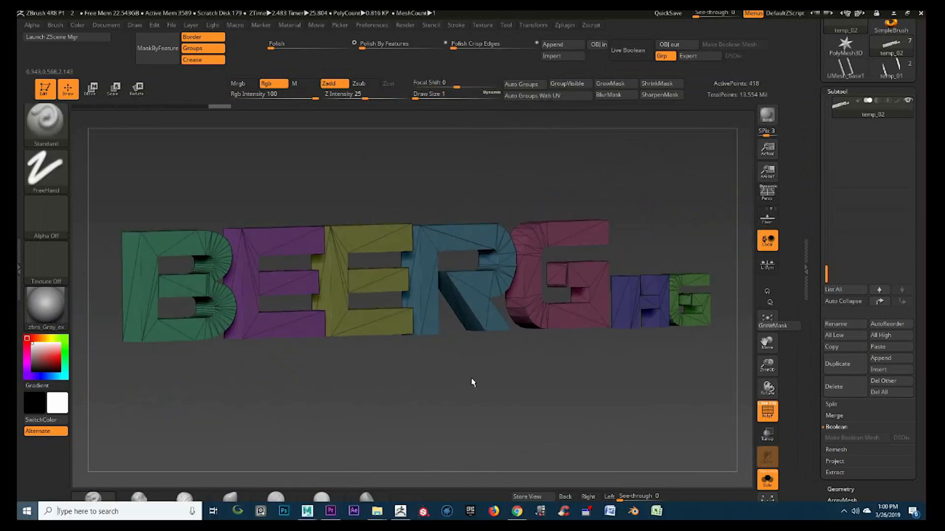
key(super)
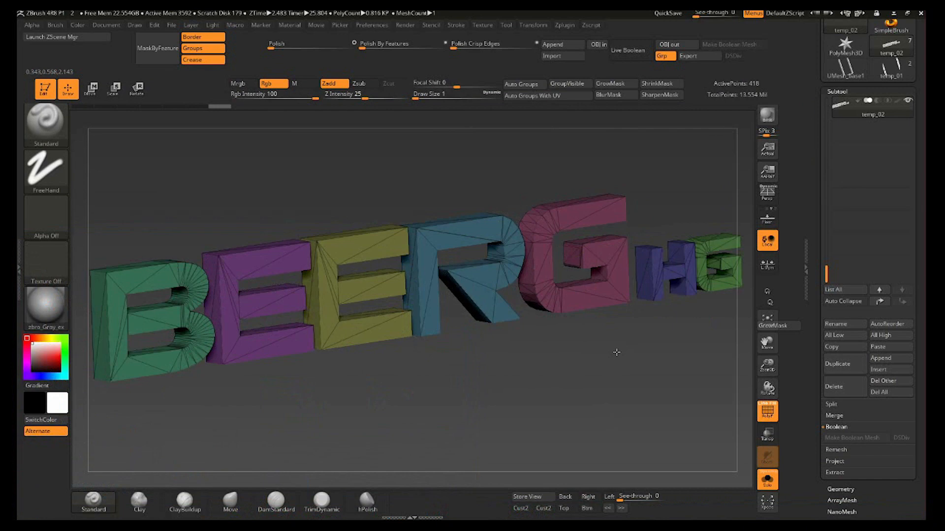
key(shift+f)
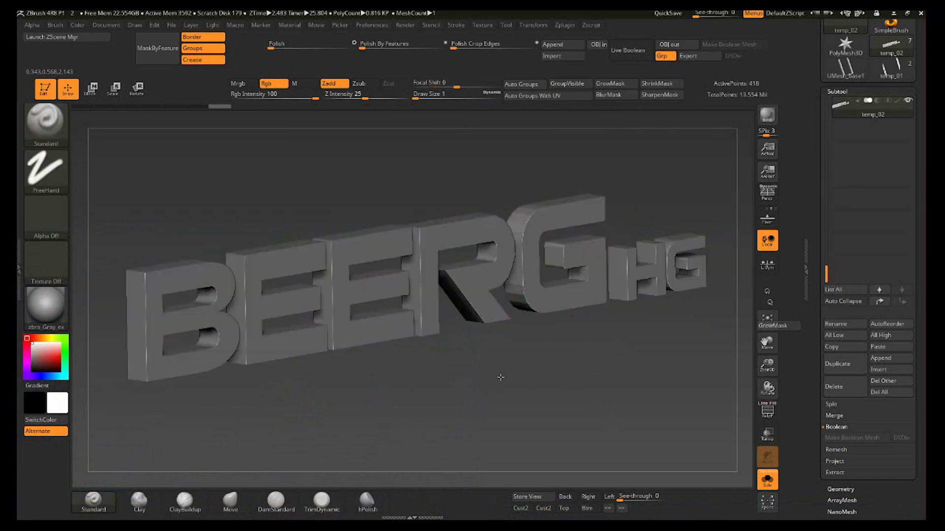
key(shift+f)
mouse_move(561, 27)
click(596, 201)
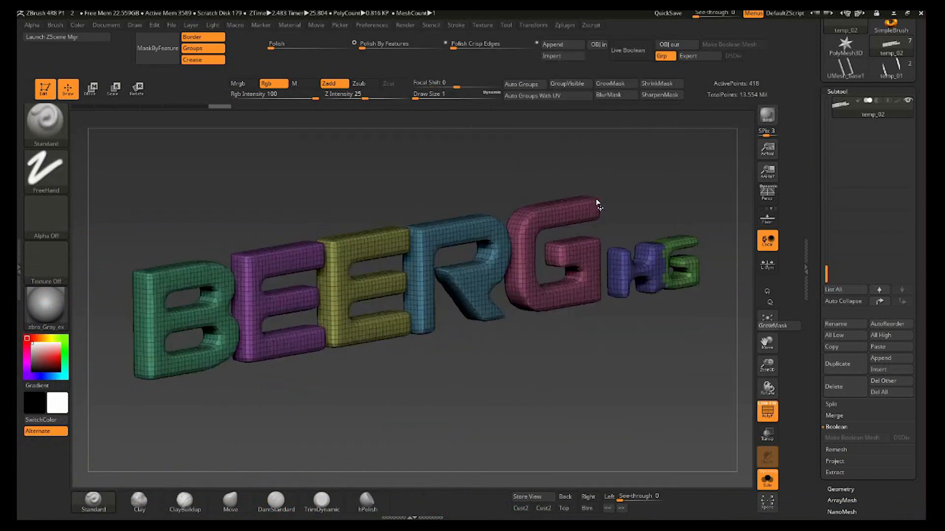
key(ctrl+z)
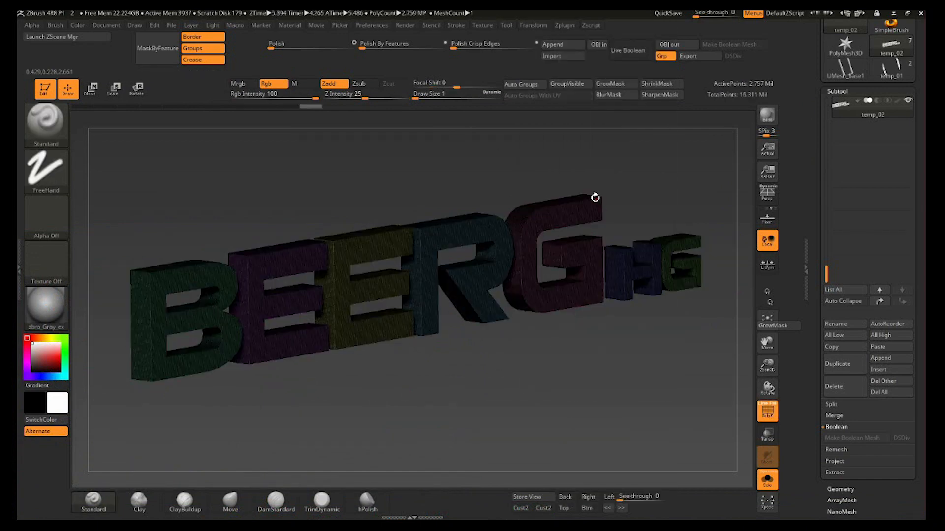
Step: Hide the polyframe, apply Polish By Features to the lettering, and leave Solo mode
key(shift+f)
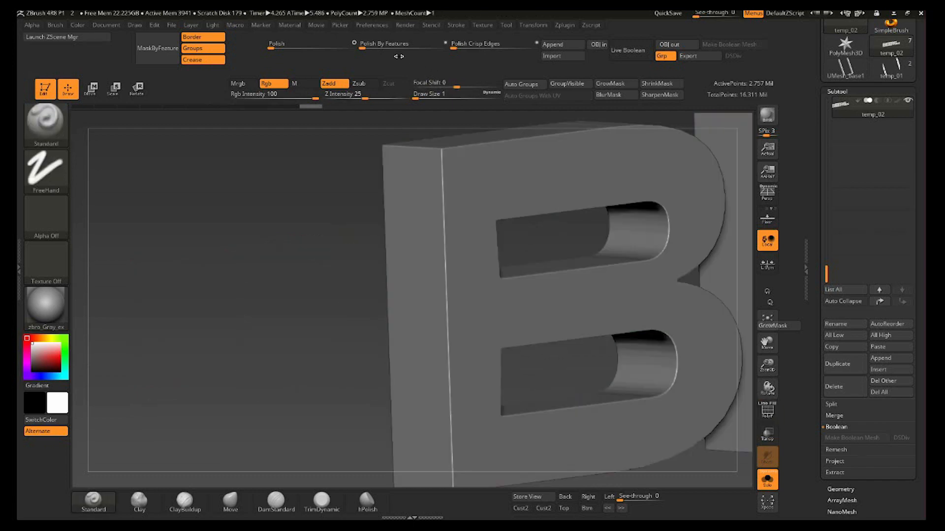
click(420, 45)
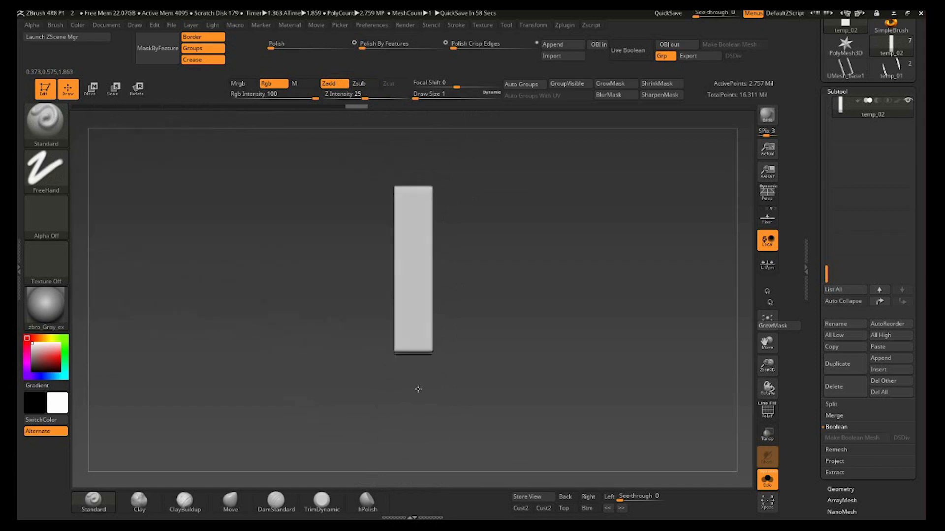
click(761, 485)
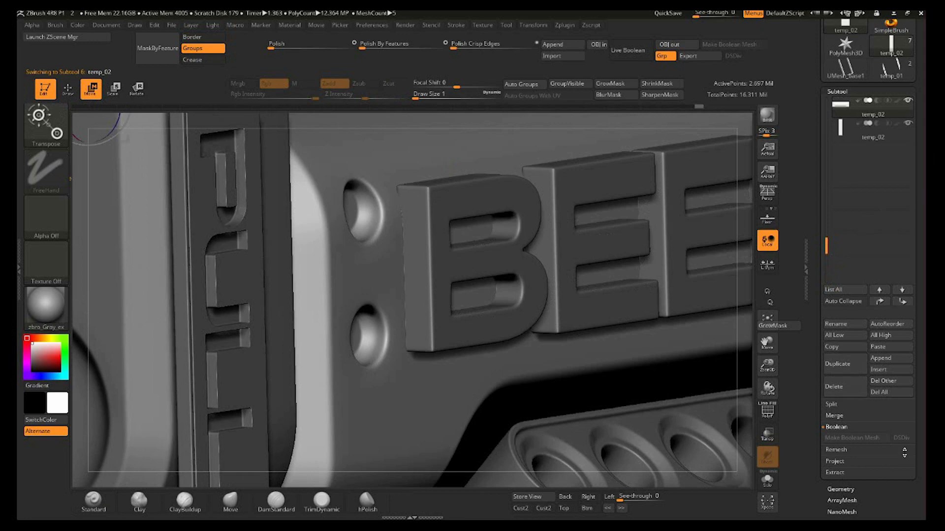
Step: Delete all subtools of the UMesh_base1 and temp_01 tools and return to the temp_02 tool
scroll(921, 274, up, 5)
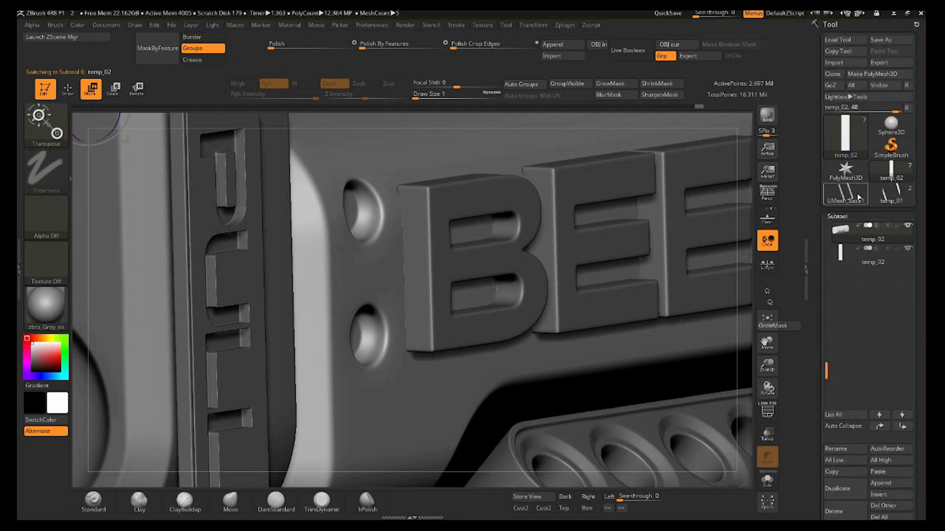
click(856, 199)
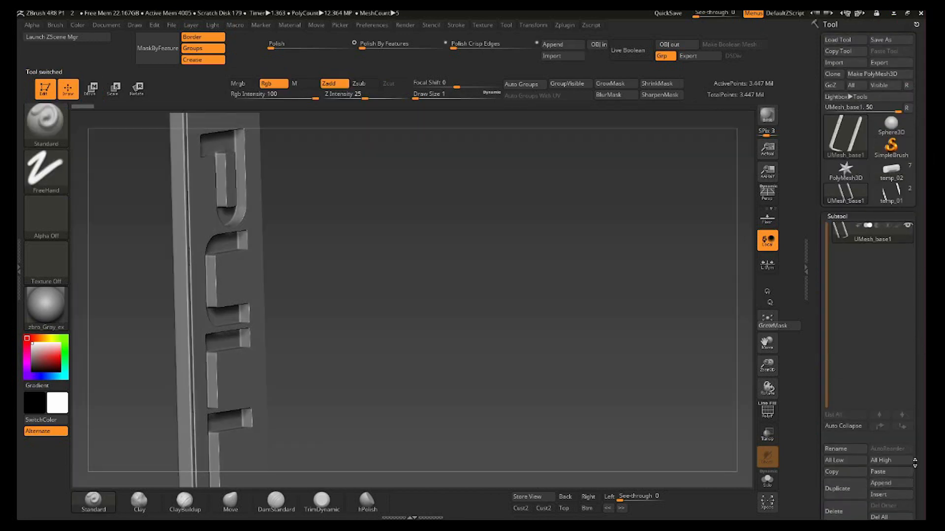
scroll(914, 462, down, 1)
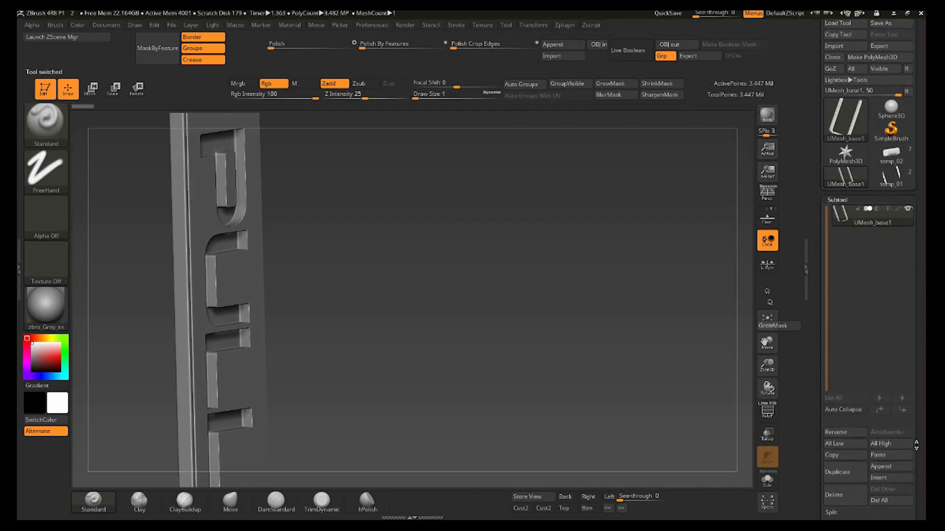
click(897, 502)
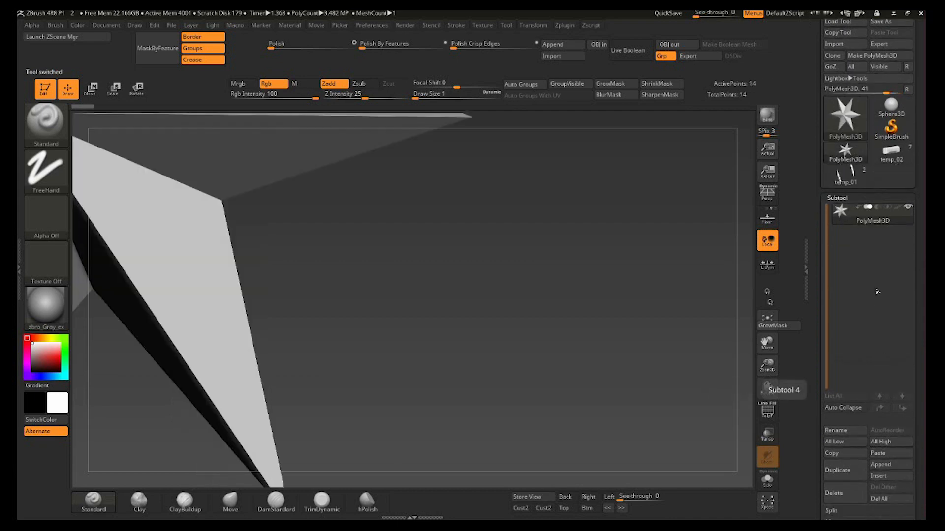
click(861, 173)
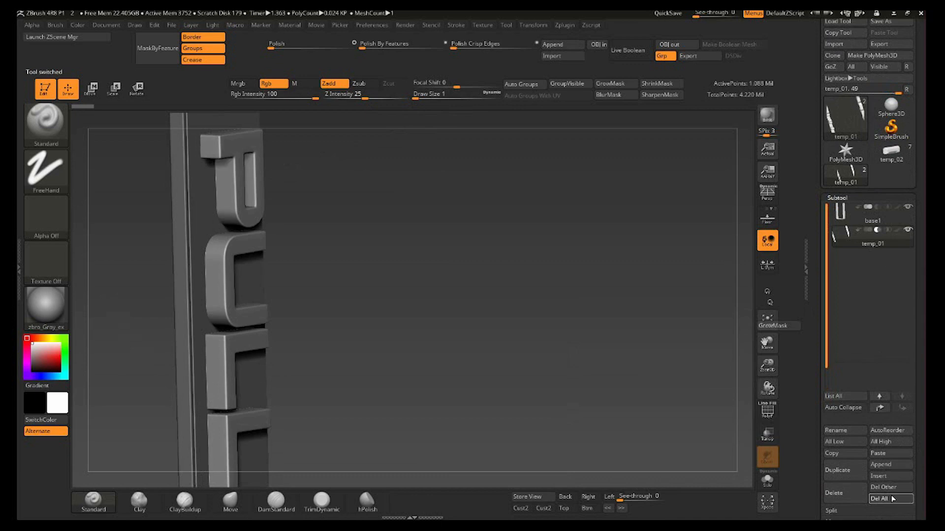
click(892, 498)
click(891, 152)
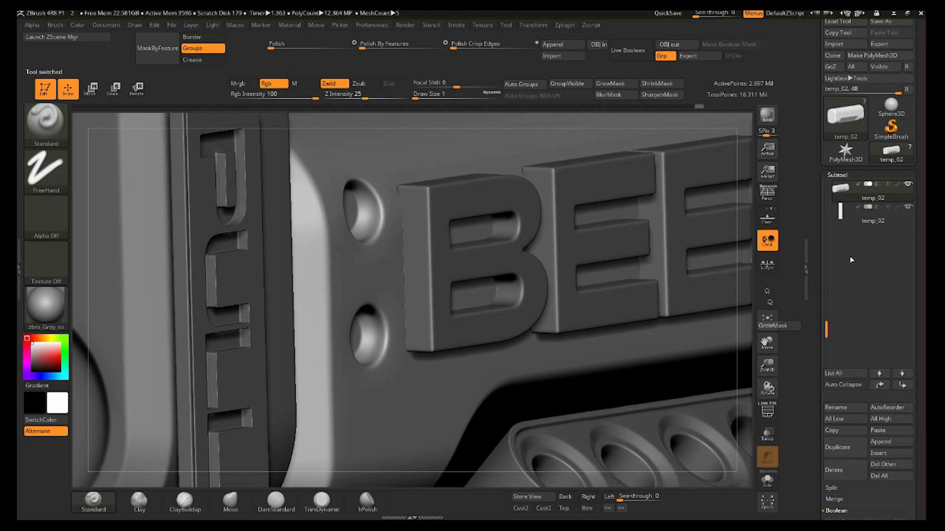
Step: Switch to the PolyMesh3D star tool and paste the copied lower body into it
click(860, 158)
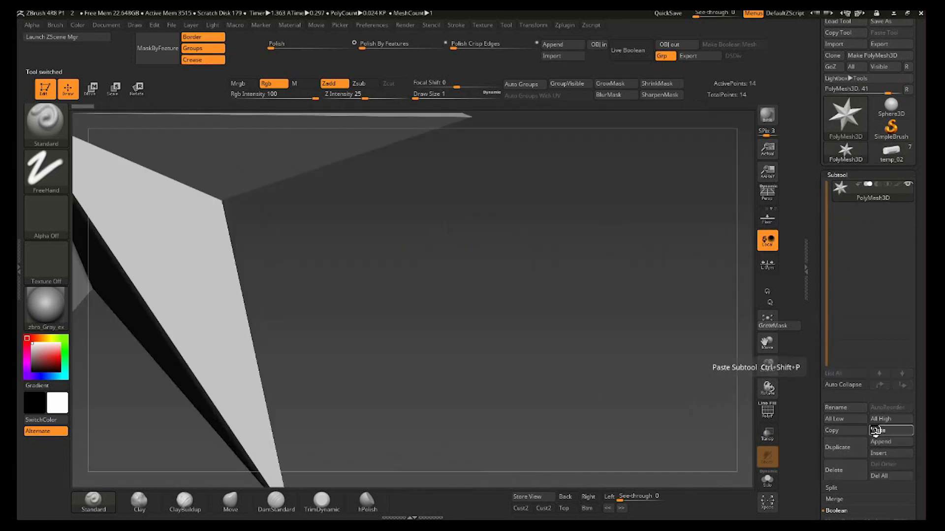
click(891, 431)
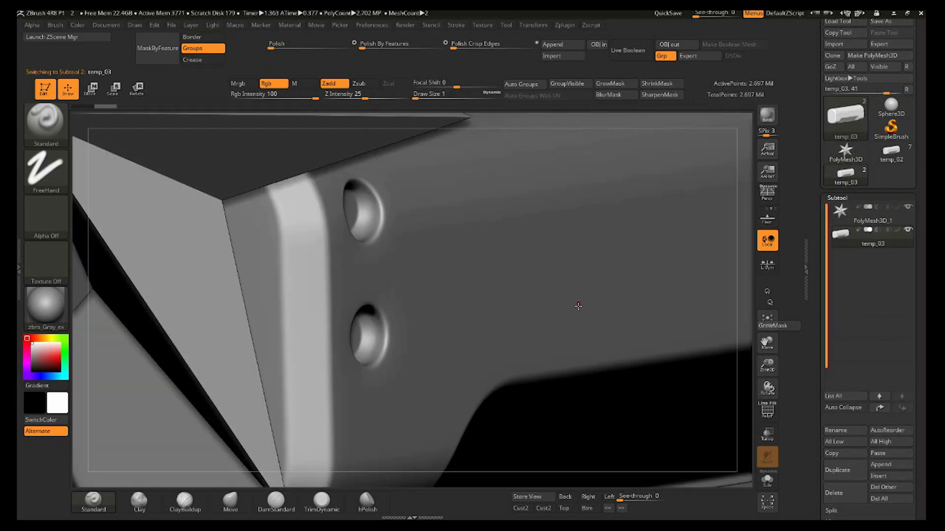
ctrl+right_drag(540, 306, 539, 200)
Step: Copy the BEERG HG lettering from the temp_02 tool and paste it into the temp_03 tool beside the lower body
click(888, 153)
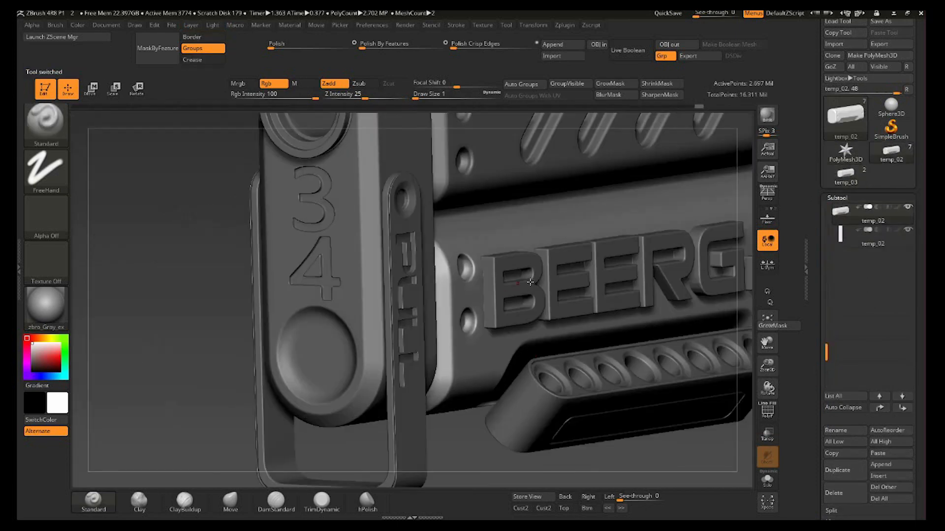
alt+click(558, 284)
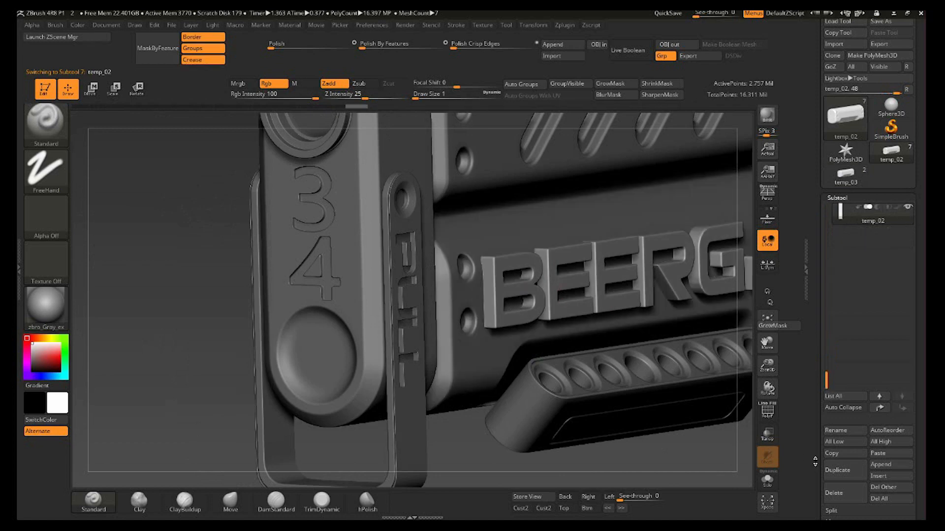
click(852, 456)
click(861, 178)
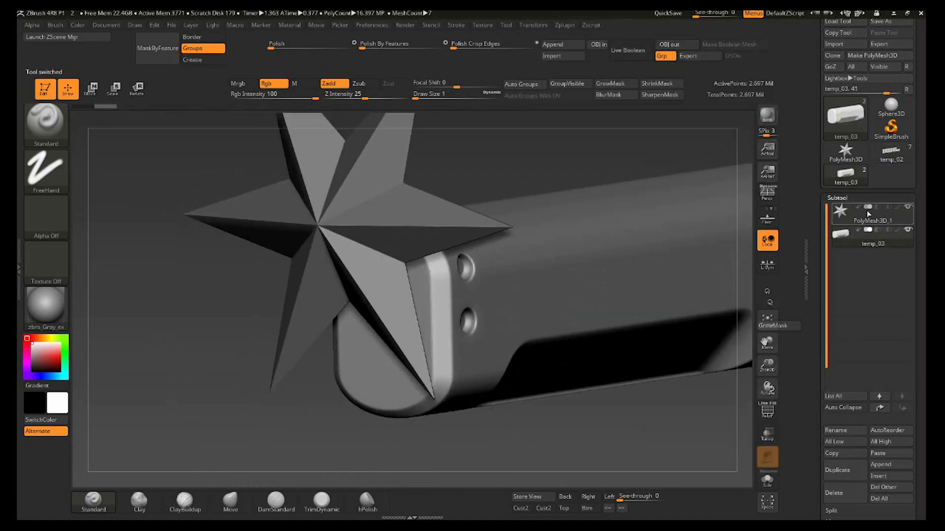
click(876, 451)
Step: Delete the star subtool so the tool holds just the lower body and the lettering
alt+click(385, 224)
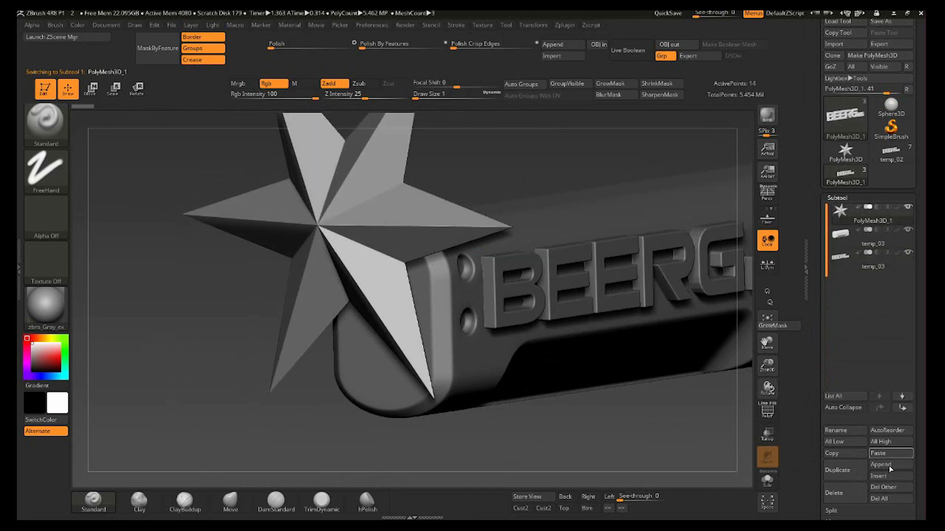
click(845, 497)
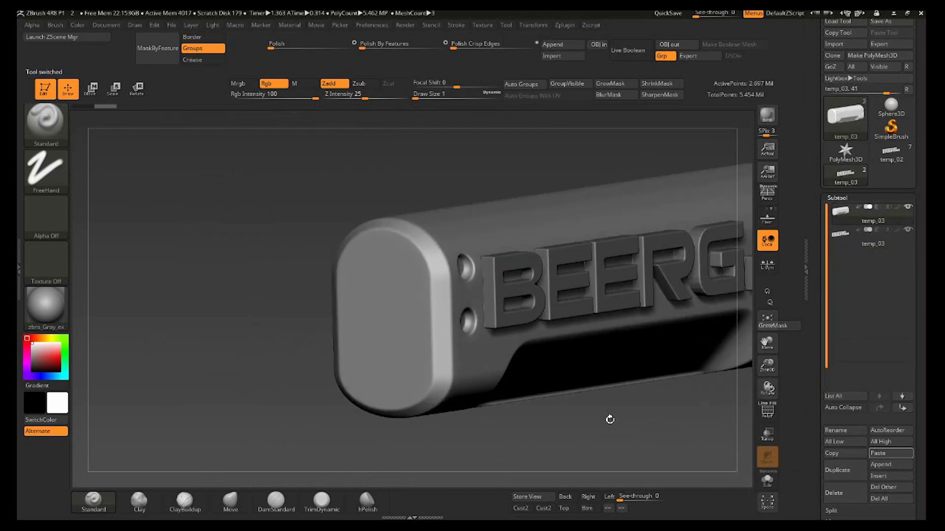
drag(609, 420, 604, 111)
Step: Enable Live Boolean and set the lettering subtool to subtract from the lower body
click(631, 57)
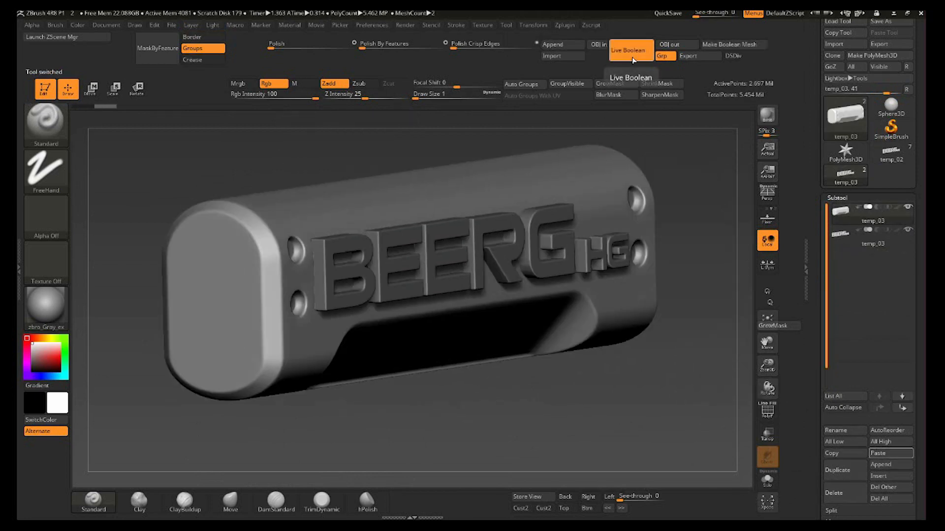
click(878, 230)
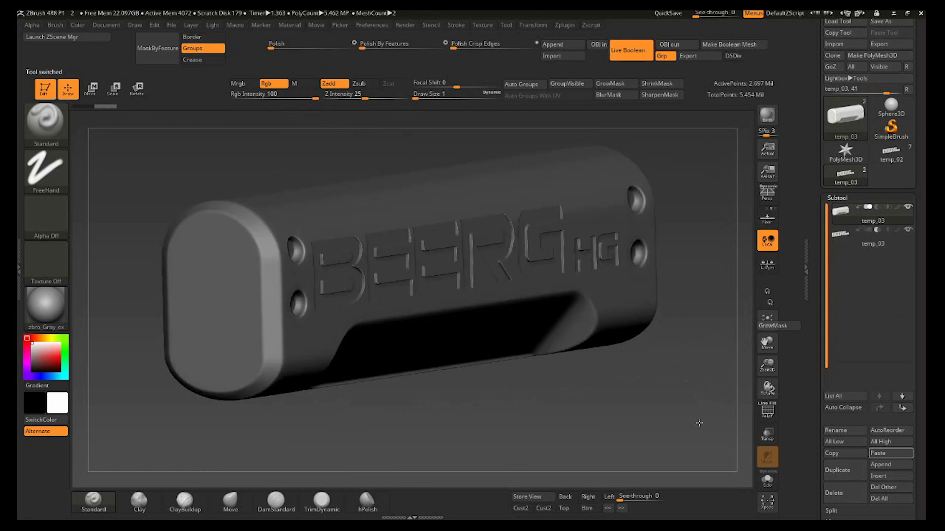
shift+drag(699, 422, 703, 422)
ctrl+right_drag(453, 259, 496, 329)
right_drag(496, 330, 466, 339)
key(w)
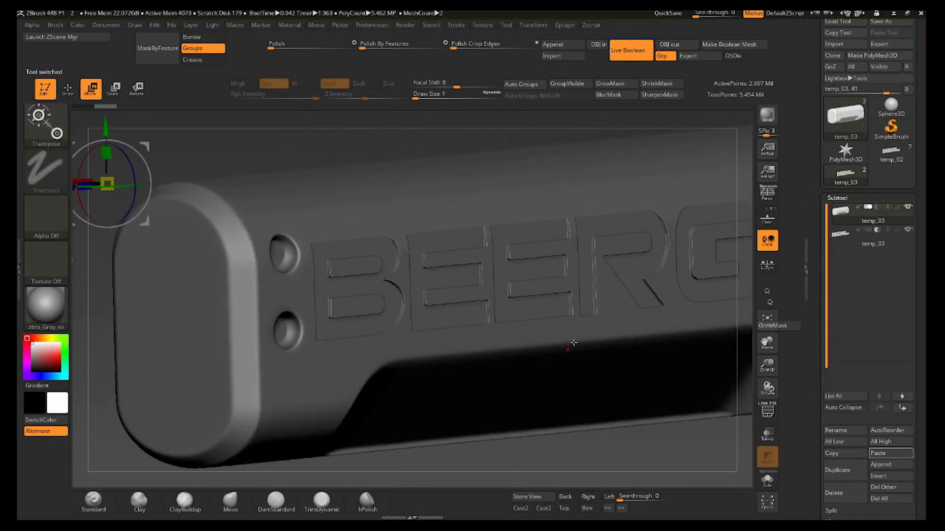
ctrl+right_drag(364, 254, 341, 192)
click(273, 161)
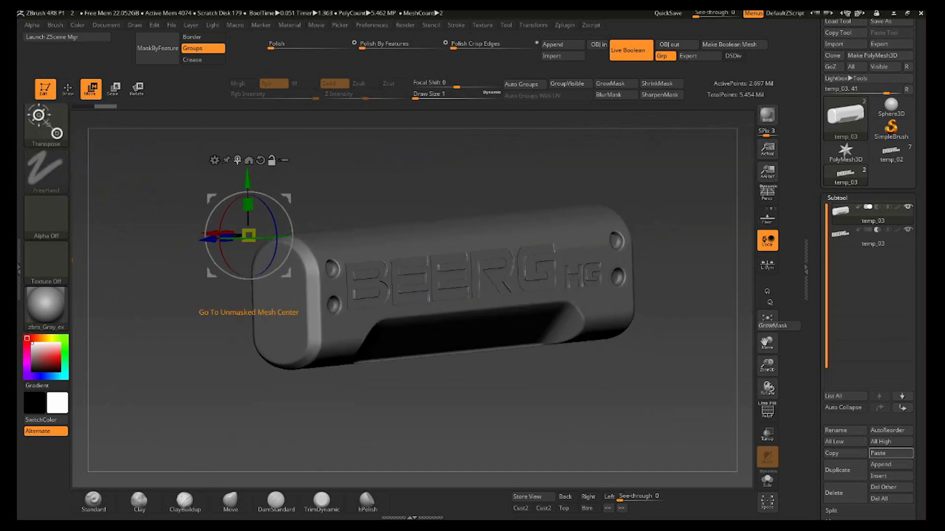
click(249, 161)
ctrl+right_drag(441, 320, 512, 427)
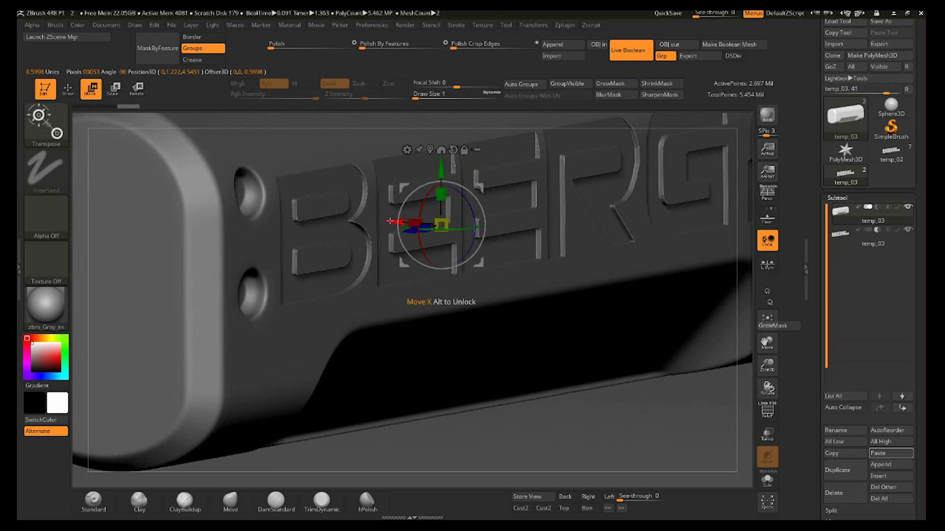
drag(387, 222, 382, 221)
key(ctrl+z)
key(ctrl+z)
Step: Select the lettering subtool, center the gizmo on its mesh, and shift the lettering to adjust its engraving in the lower body
click(855, 221)
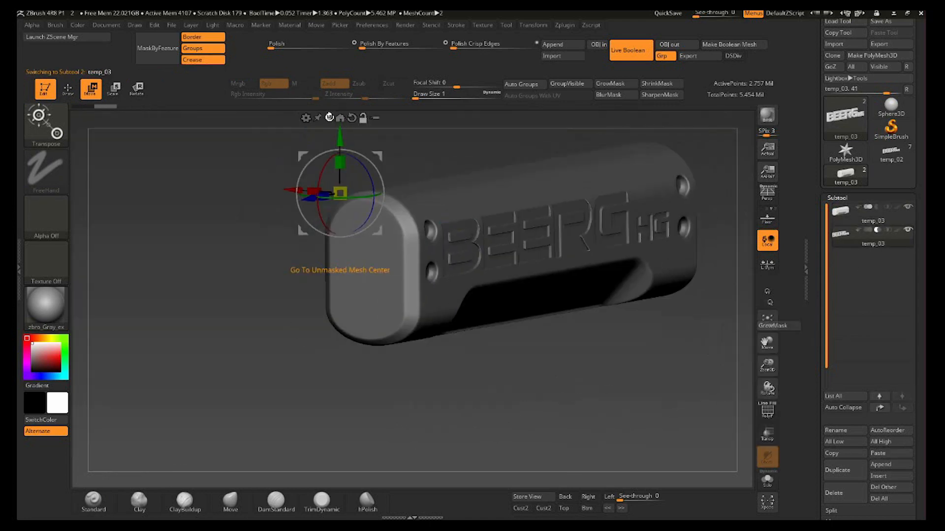
click(329, 117)
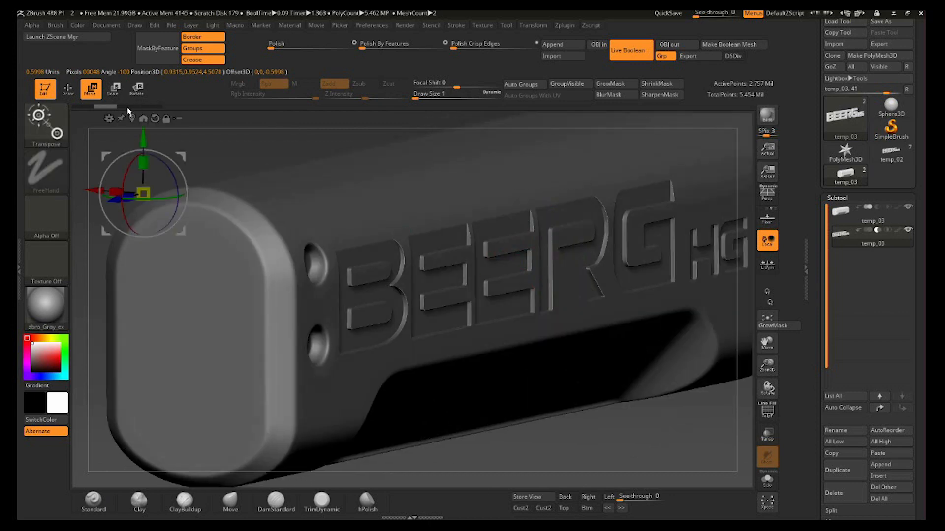
click(132, 118)
drag(523, 263, 521, 264)
drag(606, 437, 578, 456)
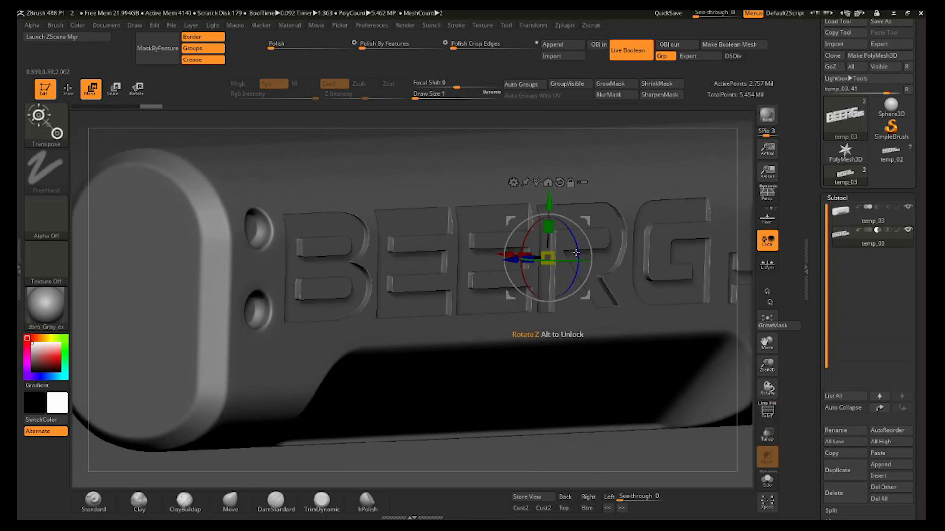
key(q)
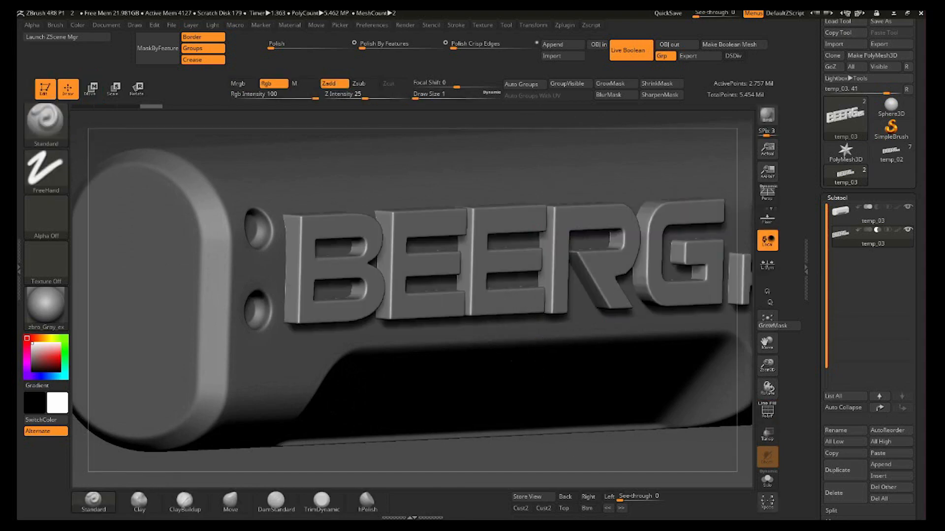
Step: Make a Boolean mesh of the lower body with the engraved lettering and open the resulting UMesh_temp_03 tool
key(ctrl+n)
drag(437, 270, 709, 161)
key(t)
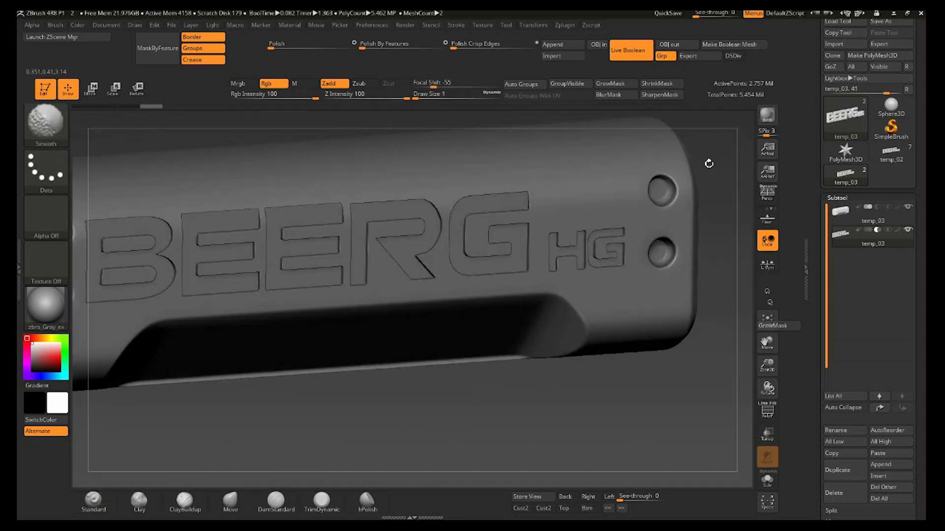
click(738, 45)
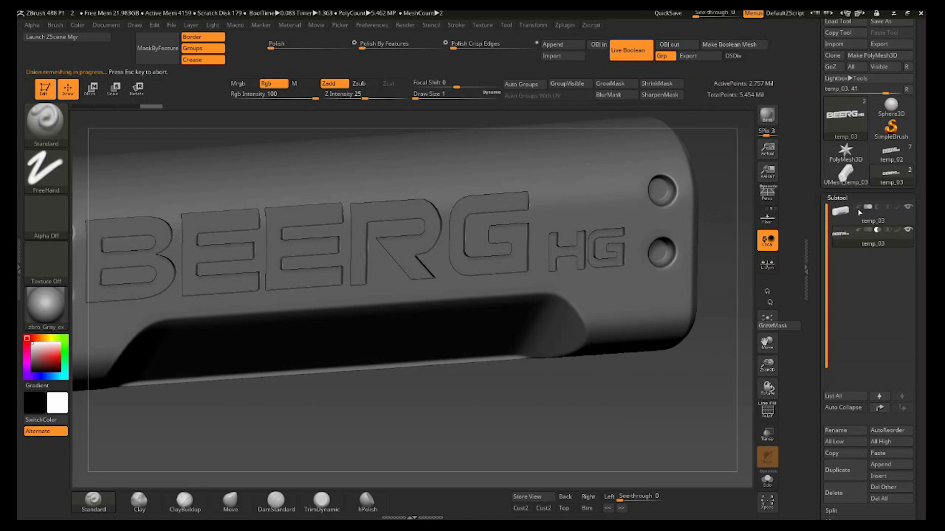
click(846, 175)
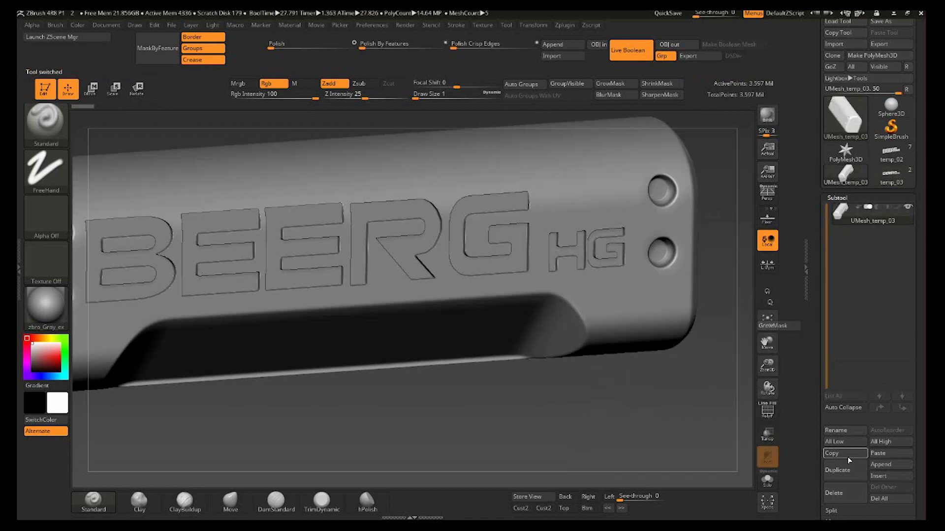
Step: Turn off Live Boolean and replace the old lower body and lettering subtools in temp_02 with a pasted copy of the engraved mesh
click(627, 51)
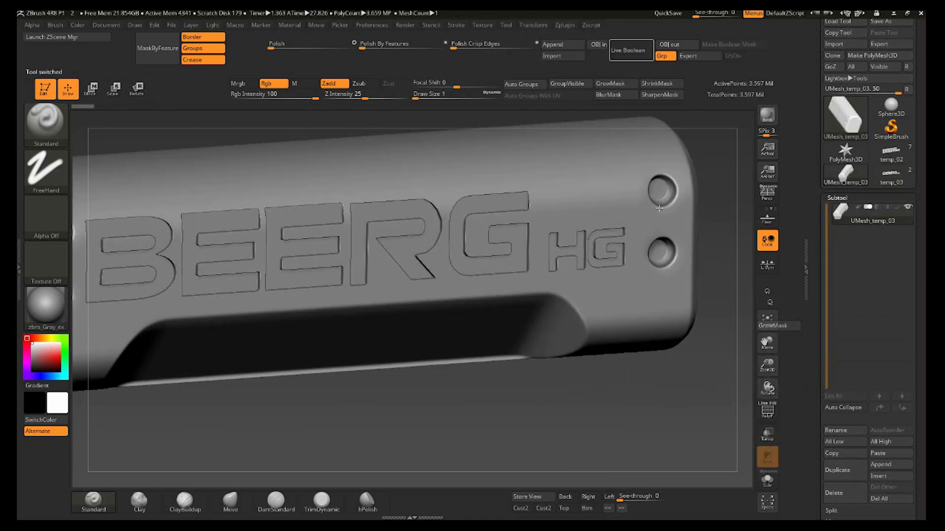
click(832, 454)
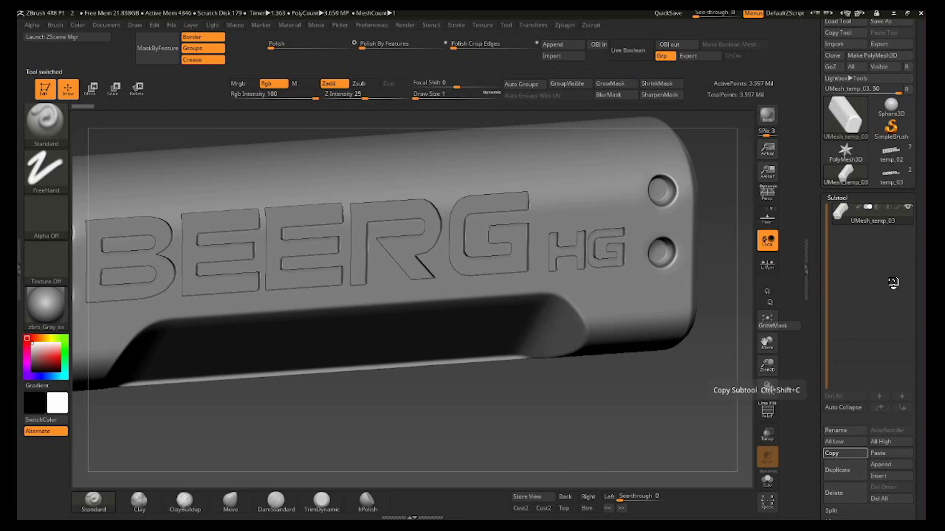
click(891, 153)
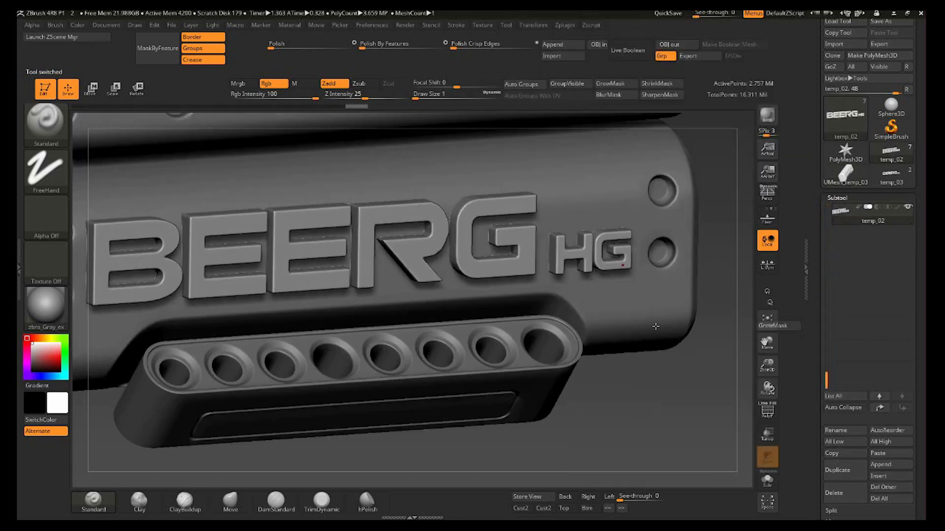
key(ctrl+shift+v)
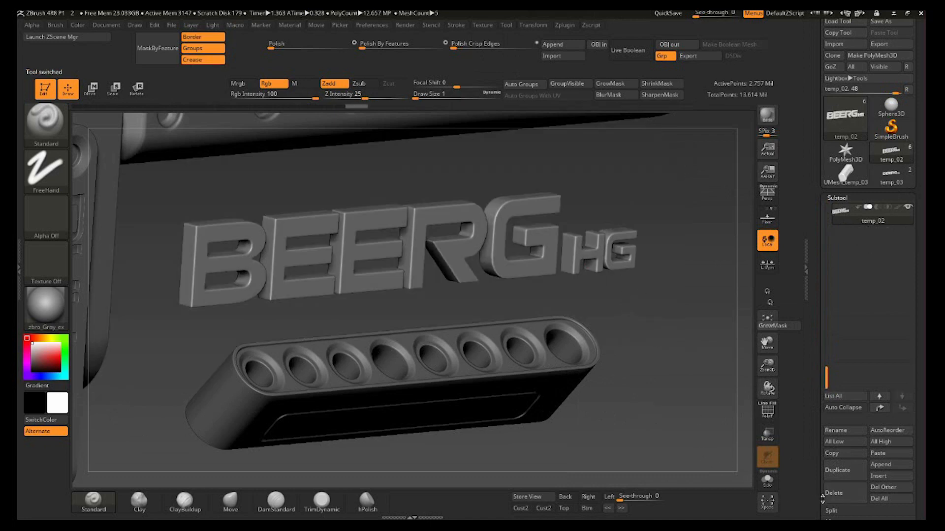
click(840, 496)
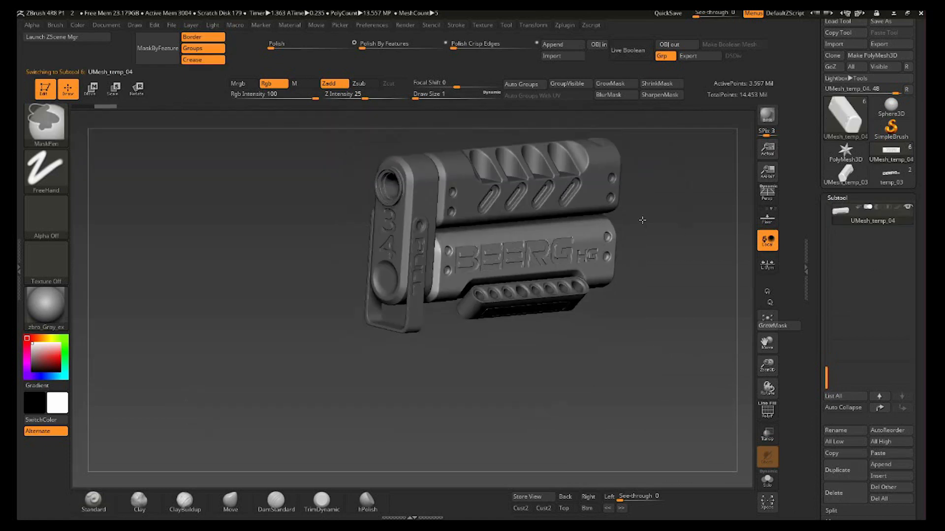
drag(639, 217, 548, 341)
Step: Switch to Maya and cut the UVs of the rounded end plate poly_2 along its selected border edges
key(super)
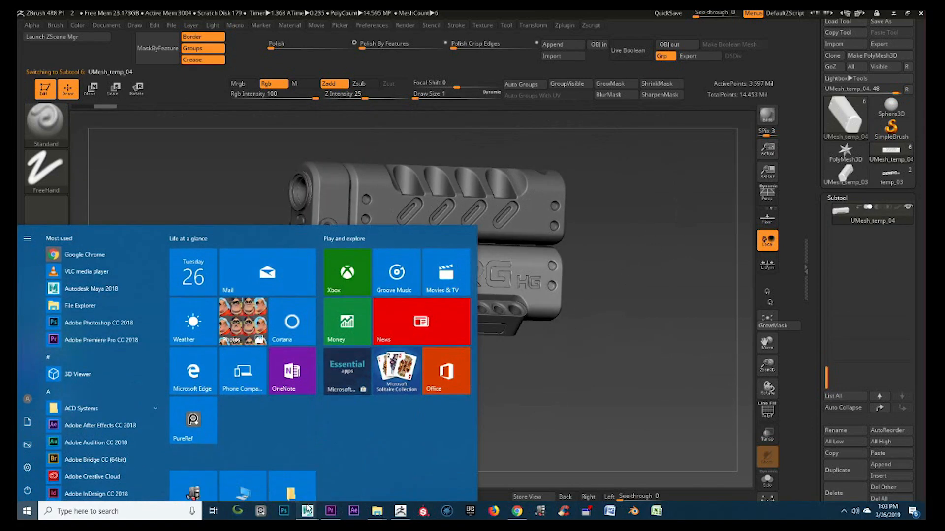
mouse_move(308, 512)
click(345, 476)
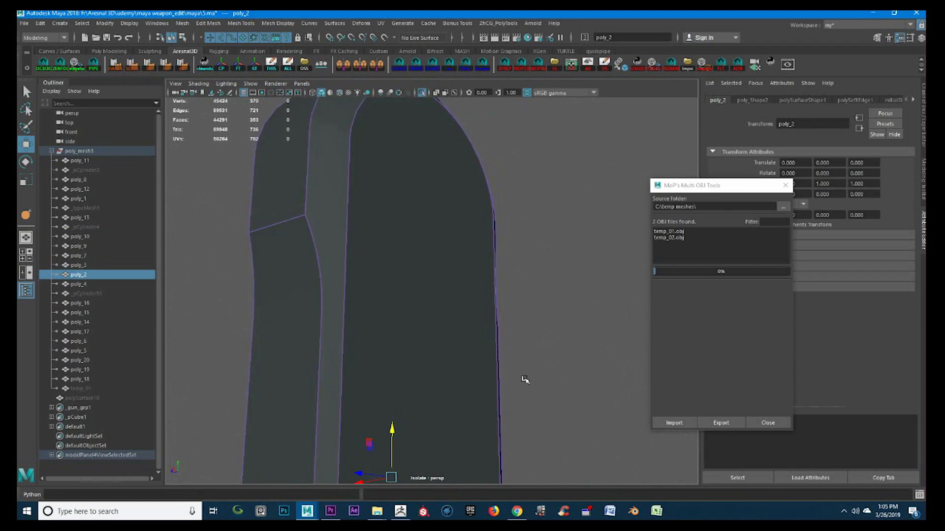
alt+right_drag(524, 379, 430, 356)
alt+drag(430, 356, 458, 364)
alt+middle_drag(458, 364, 422, 290)
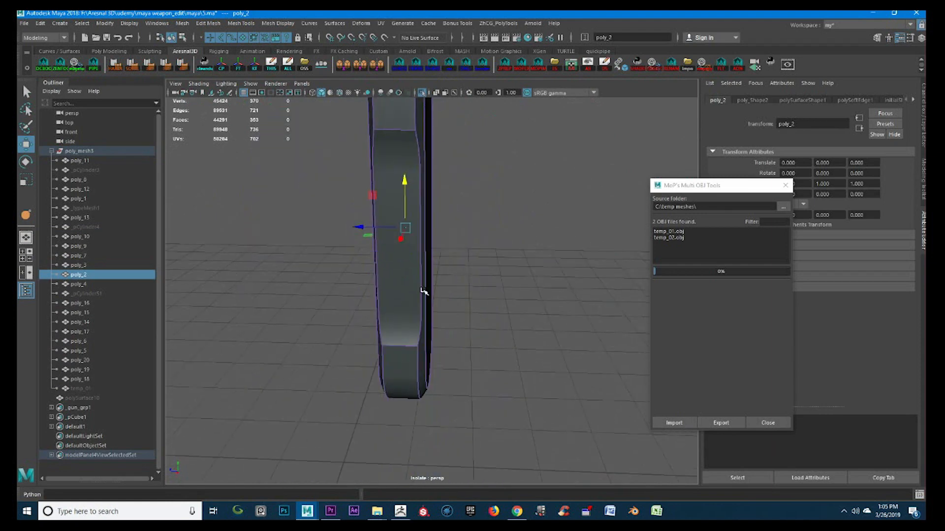
alt+drag(422, 291, 487, 256)
alt+right_drag(473, 202, 420, 175)
right_drag(424, 119, 426, 147)
drag(329, 102, 489, 389)
key(F8)
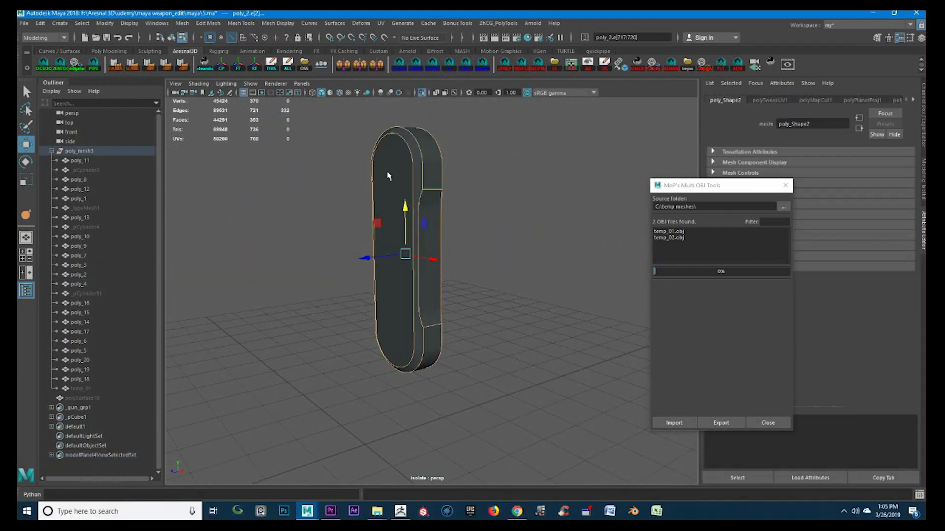
Step: Export the end plate from Maya and import it into the ZBrush gun model as the temp_02 subtool
click(526, 70)
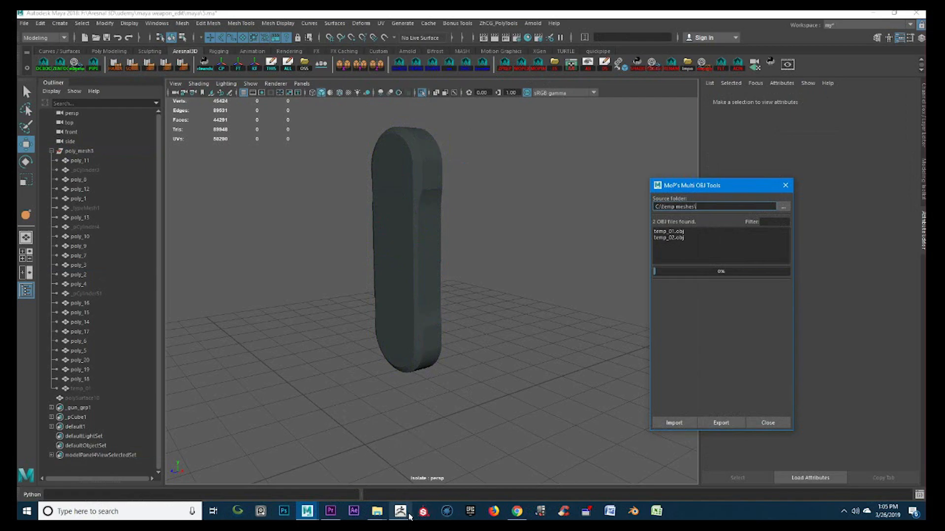
click(401, 511)
alt+drag(542, 249, 768, 212)
click(562, 56)
double_click(352, 143)
key(f)
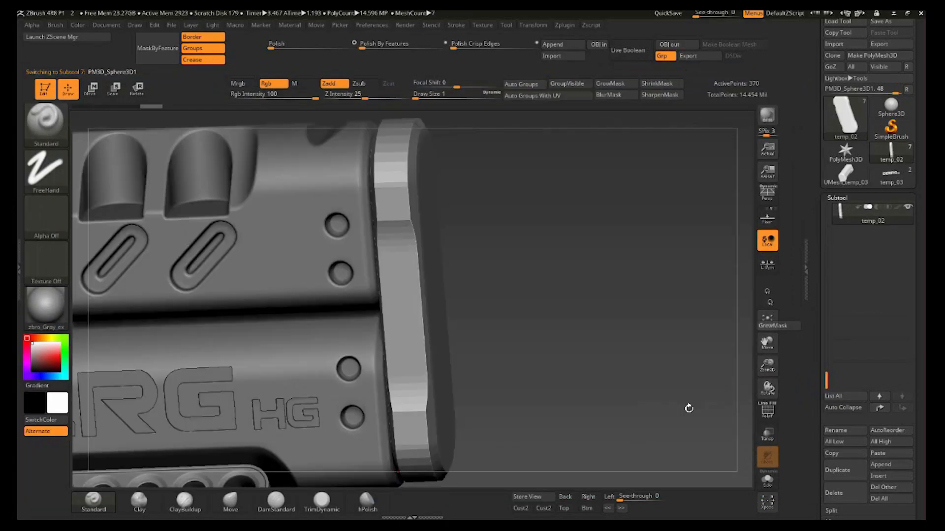
Step: Split the end plate into polygroups with Auto Groups With UV and isolate it in the view
key(shift+f)
shift+drag(688, 408, 571, 315)
click(556, 96)
click(770, 483)
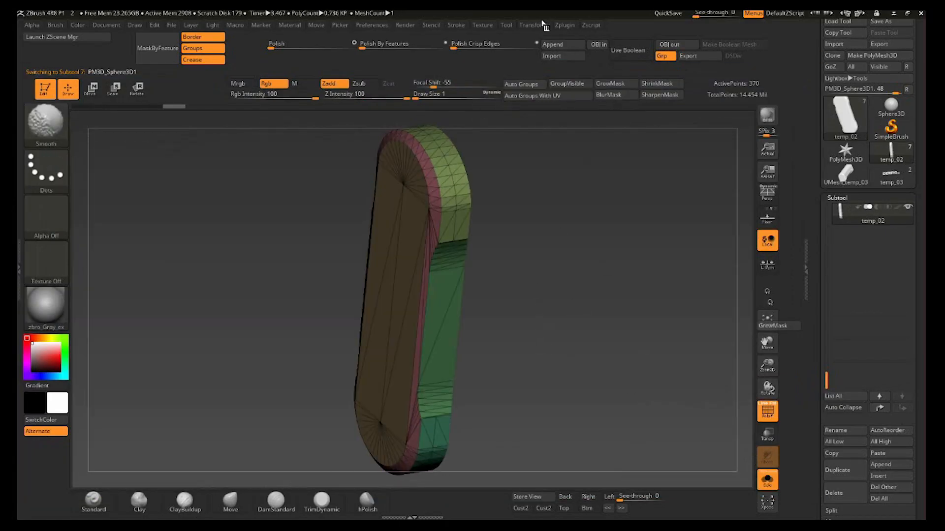
Step: DynaMesh the end plate with DynaMesh Master and smooth its surfaces with Polish By Features
click(591, 25)
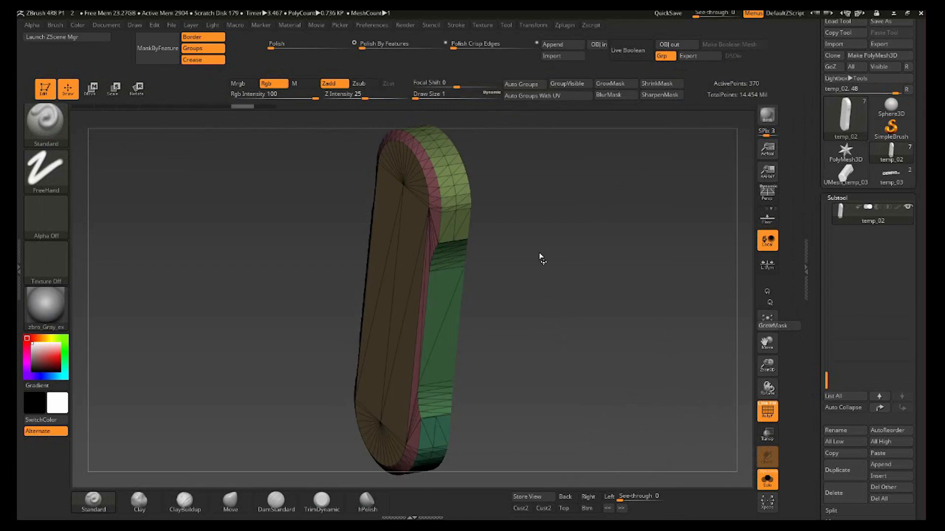
key(shift+f)
click(441, 43)
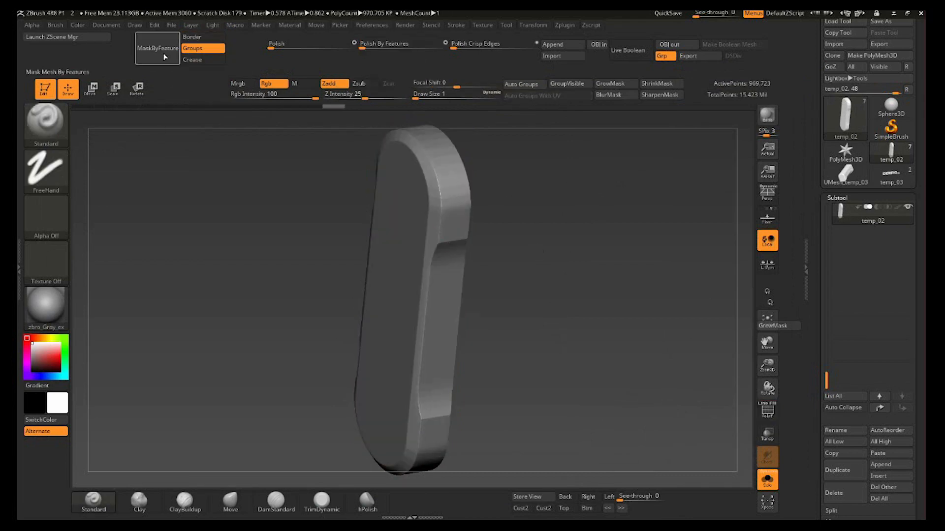
Step: Mask the end plate by polygroup borders only, invert the mask, and soften the edges with Polish
ctrl+click(598, 199)
ctrl+right_drag(597, 199, 597, 246)
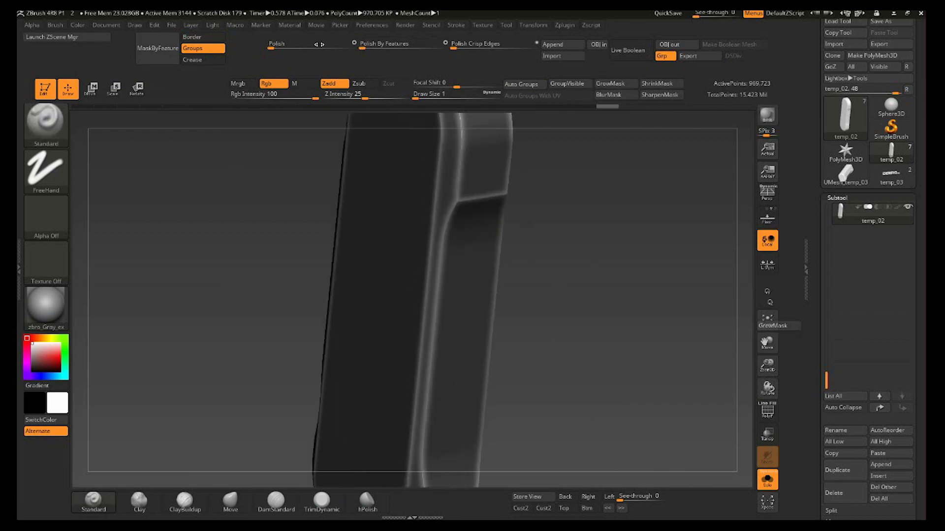
click(333, 48)
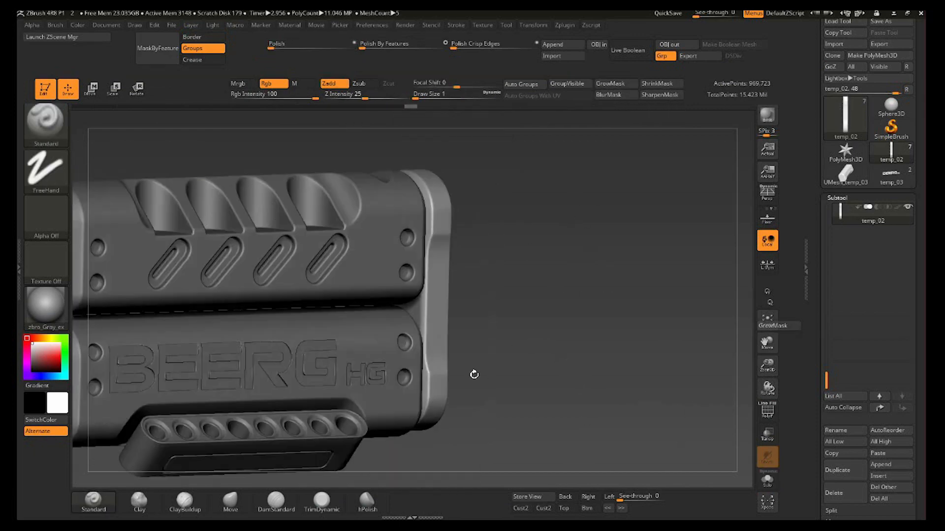
Step: Bring the poly_20 discs over from Maya, importing them into a newly appended Sphere3D subtool in ZBrush
drag(474, 374, 357, 445)
key(super)
click(308, 512)
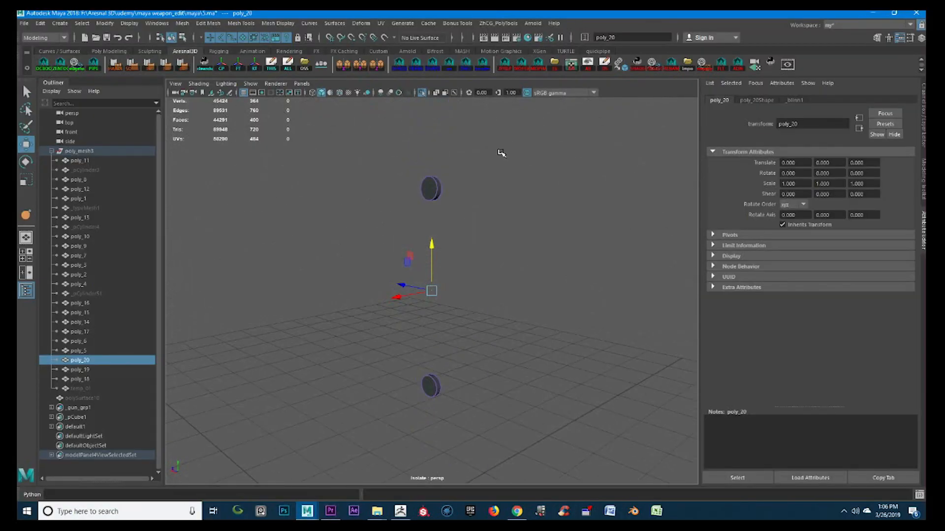
click(441, 157)
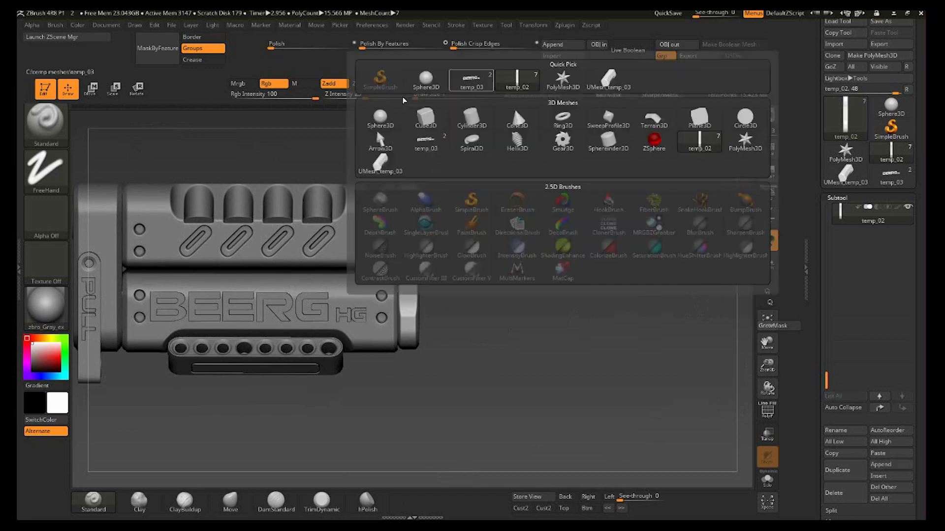
click(381, 119)
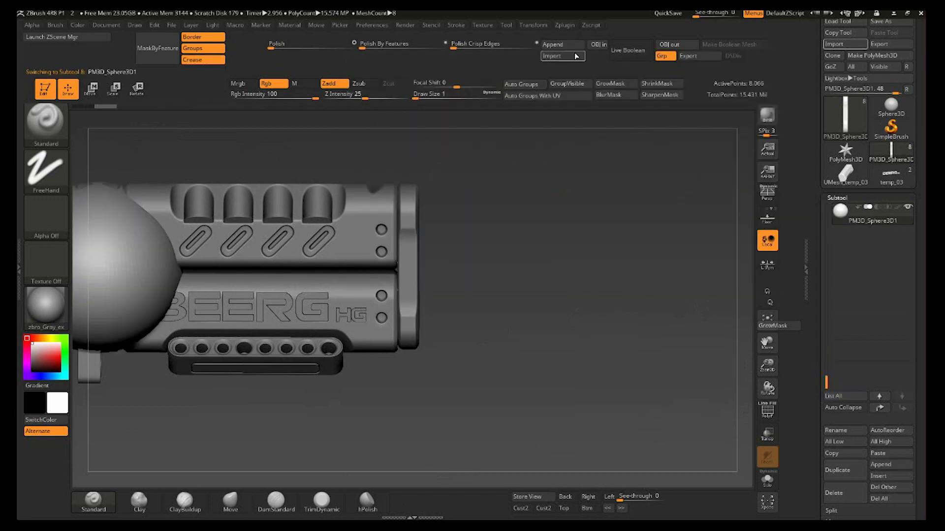
click(553, 56)
Step: Isolate the imported discs and split them into polygroups with Auto Groups With UV
click(767, 480)
alt+drag(728, 221, 428, 428)
key(shift+f)
click(529, 96)
alt+drag(501, 220, 464, 238)
Step: Try to smooth the discs by subdividing them several times
key(shift+f)
key(ctrl+d)
key(ctrl+d)
key(ctrl+d)
alt+drag(445, 299, 264, 341)
key(shift+f)
key(shift+f)
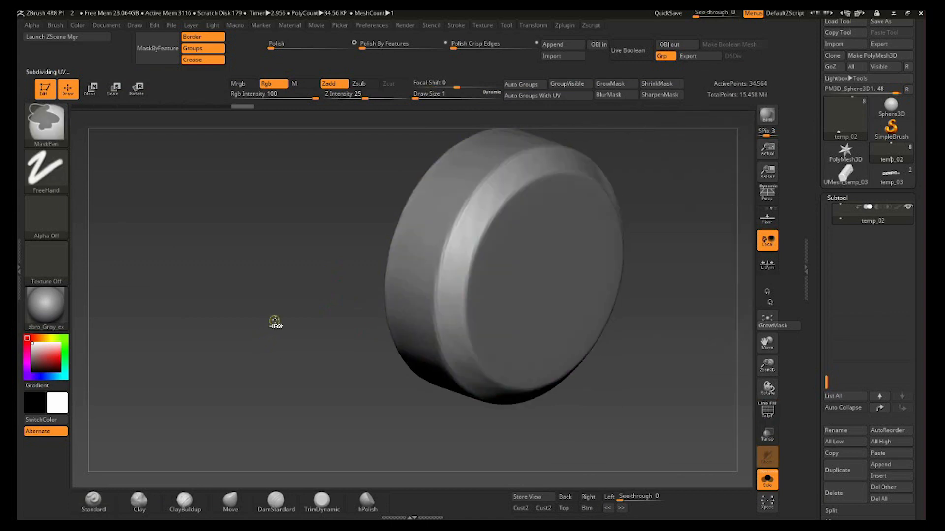
key(ctrl+d)
key(ctrl+d)
click(837, 198)
click(841, 209)
click(827, 232)
click(859, 253)
Step: Convert the grouped discs to a dense mesh with DynaMesh Master
key(shift+f)
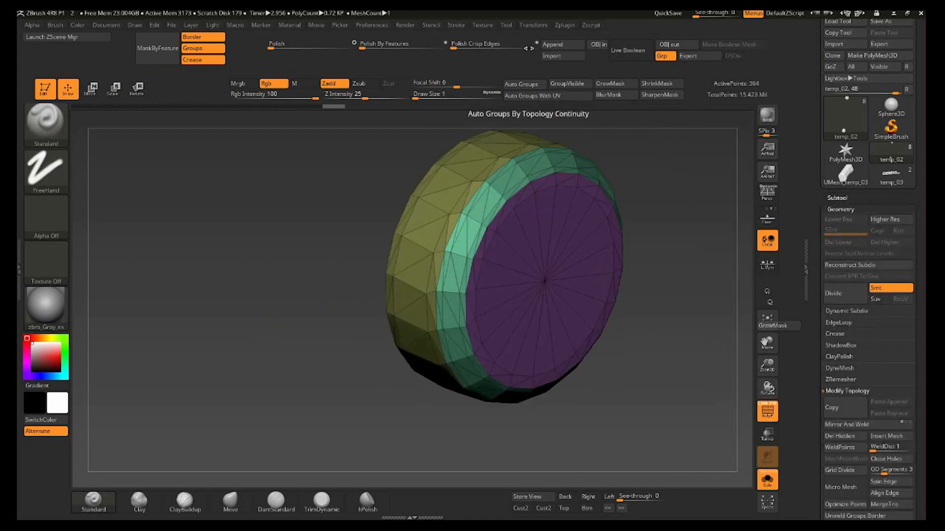
mouse_move(564, 25)
click(592, 198)
key(shift+f)
Step: Smooth the faceted rims of the discs with repeated Polish By Features passes and soften their edges with Polish
click(446, 43)
click(412, 44)
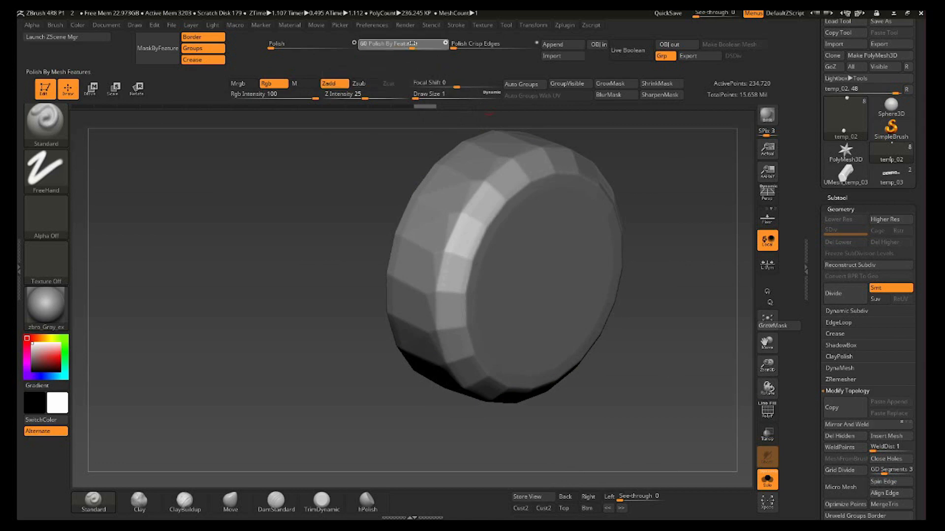
click(413, 44)
click(413, 44)
right_drag(392, 148, 350, 430)
key(f)
click(311, 46)
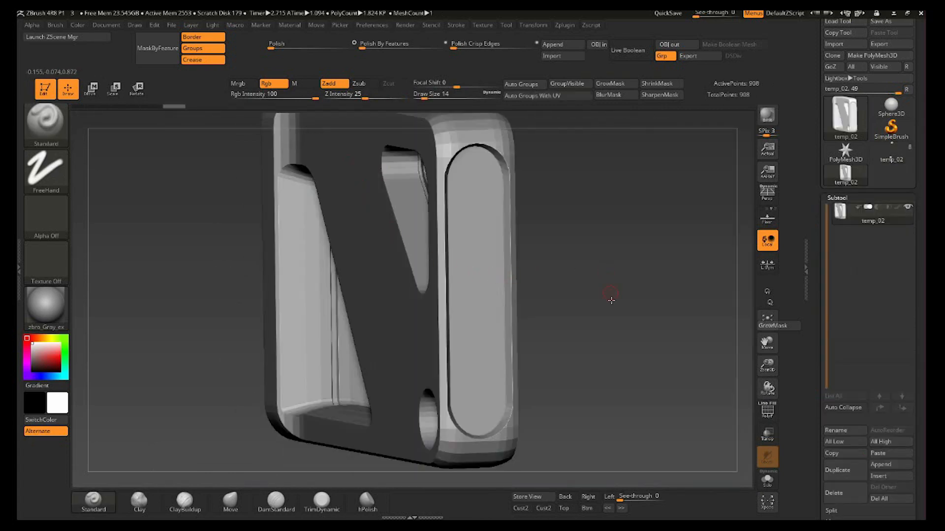
Step: Group the frame with the triangular cutouts using Auto Groups With UV and DynaMesh it at a polycount of 1 million
mouse_move(611, 301)
right_down()
mouse_move(605, 318)
mouse_move(614, 300)
mouse_move(601, 302)
mouse_move(630, 290)
right_up()
mouse_move(630, 290)
ctrl+right_down()
mouse_move(602, 219)
mouse_move(593, 287)
mouse_move(601, 323)
mouse_move(565, 302)
mouse_move(639, 328)
ctrl+right_up()
key(shift+f)
key(shift+f)
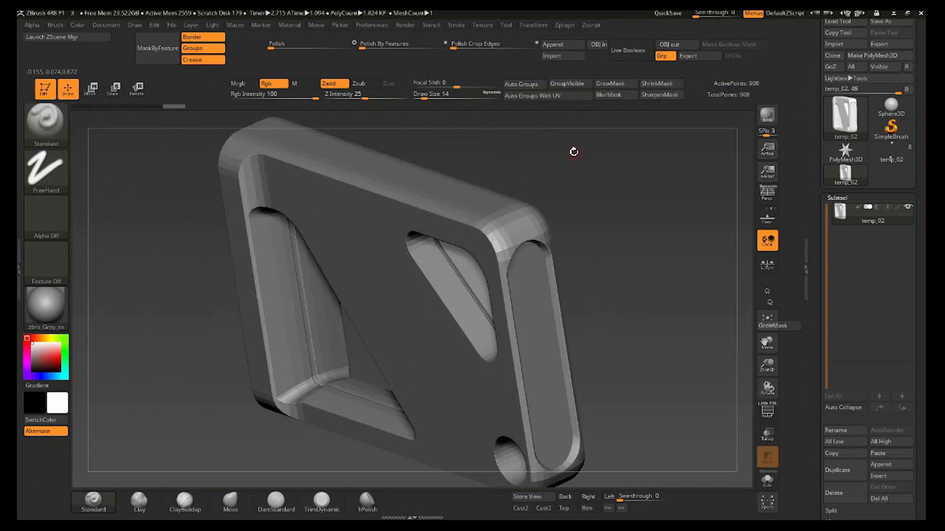
right_drag(514, 158, 531, 148)
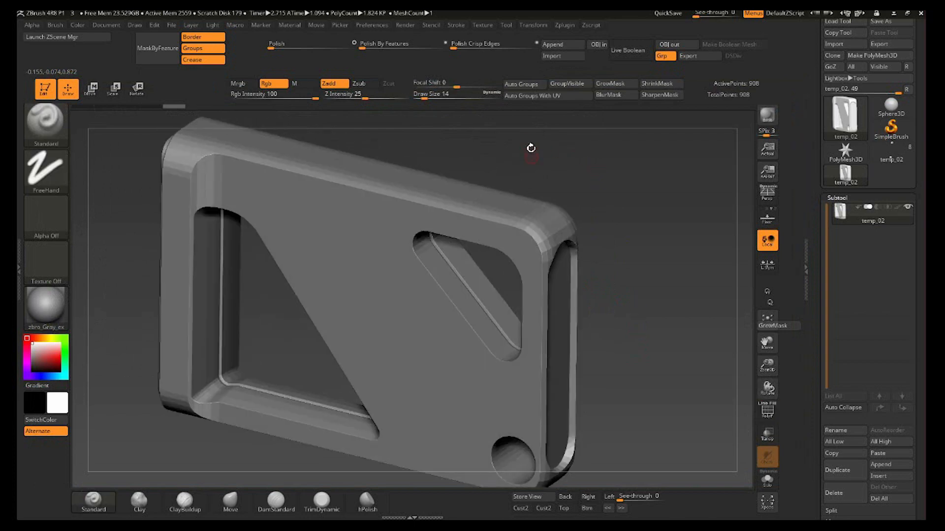
click(565, 25)
key(shift+f)
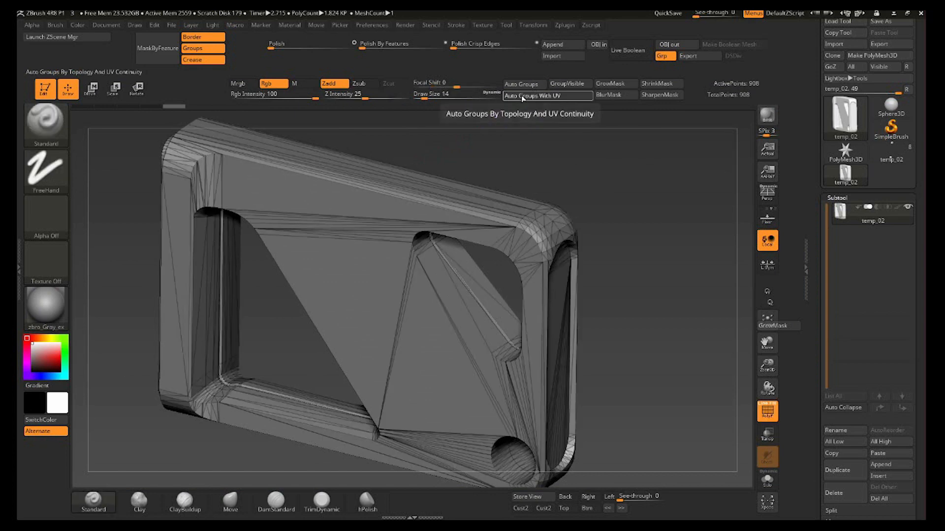
click(521, 95)
click(564, 26)
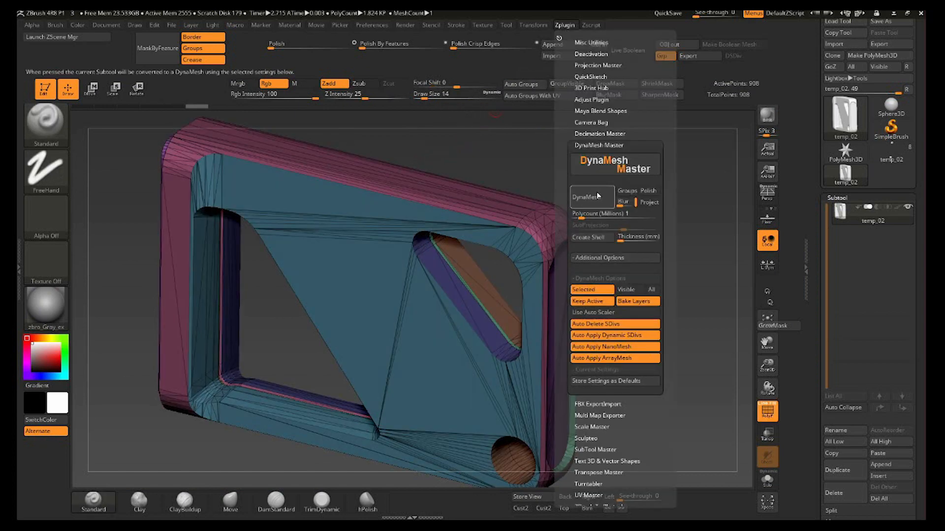
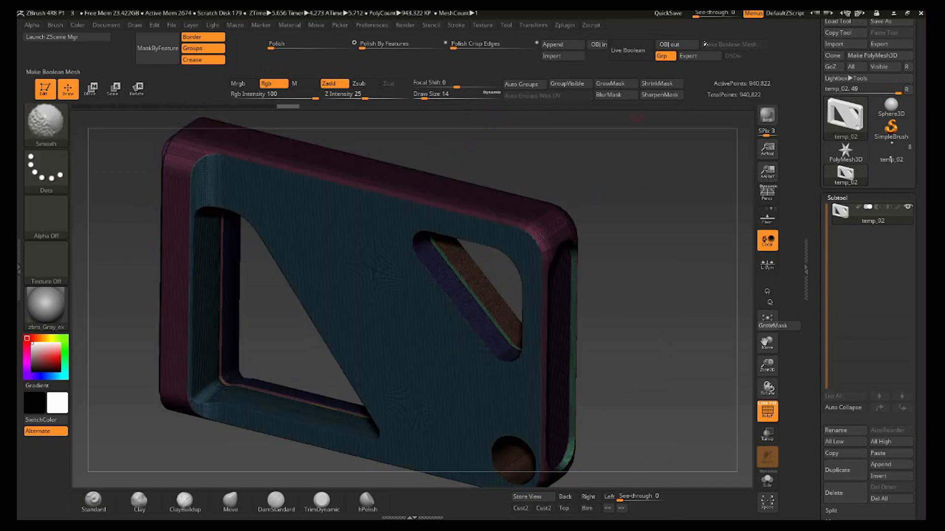
key(shift+f)
Step: Smooth the frame's rounded corners and faceted surfaces with Polish By Features
drag(689, 232, 575, 240)
ctrl+right_drag(573, 235, 626, 215)
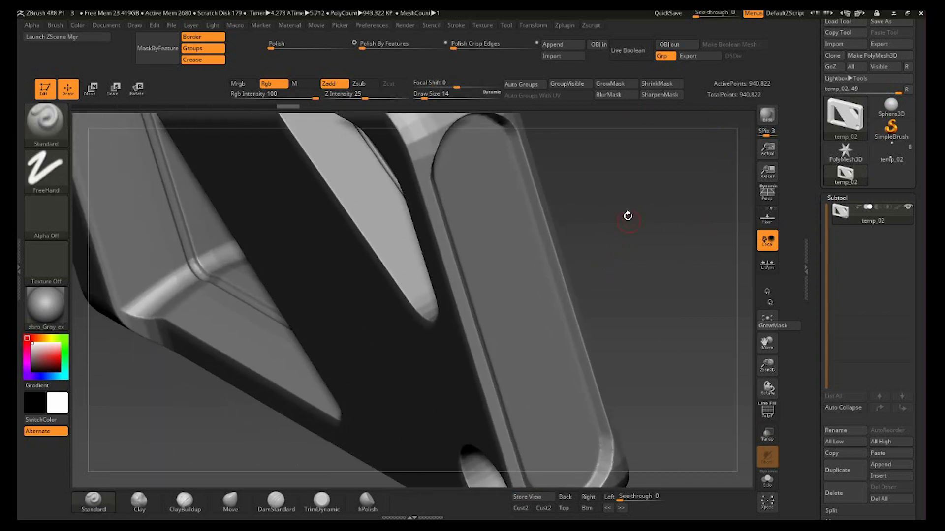
alt+right_drag(624, 148, 652, 301)
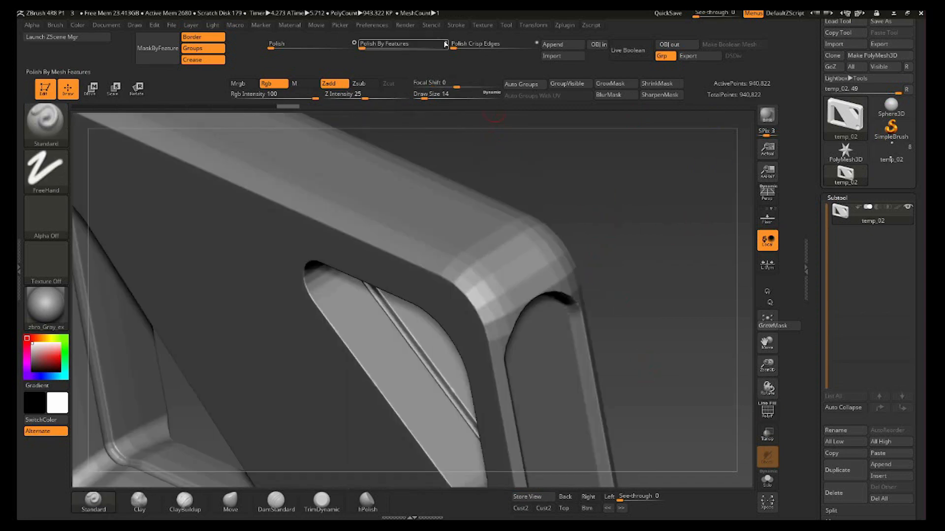
drag(417, 44, 358, 45)
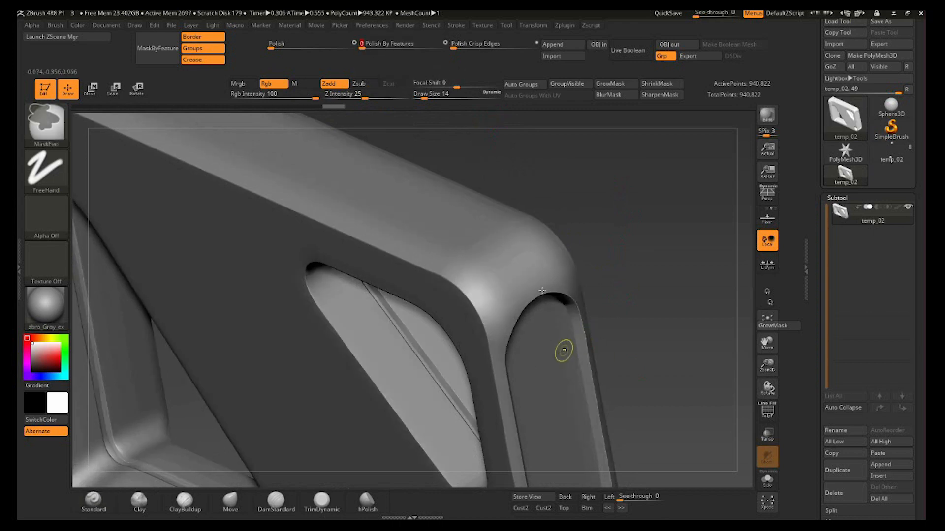
ctrl+right_drag(563, 350, 556, 237)
right_drag(556, 237, 599, 333)
alt+right_drag(598, 334, 599, 210)
right_drag(637, 257, 594, 259)
Step: Switch to Maya and examine the red lettering and pin meshes placed around the frame
key(super)
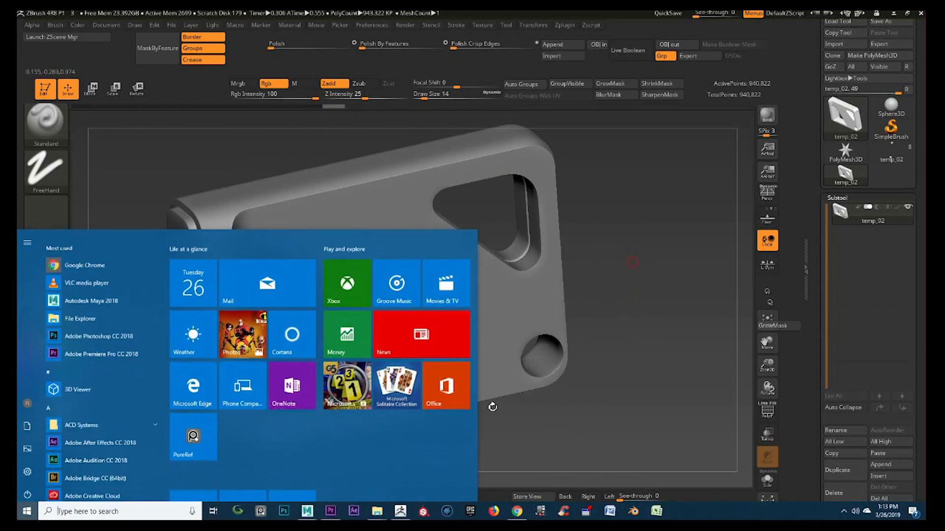
mouse_move(314, 515)
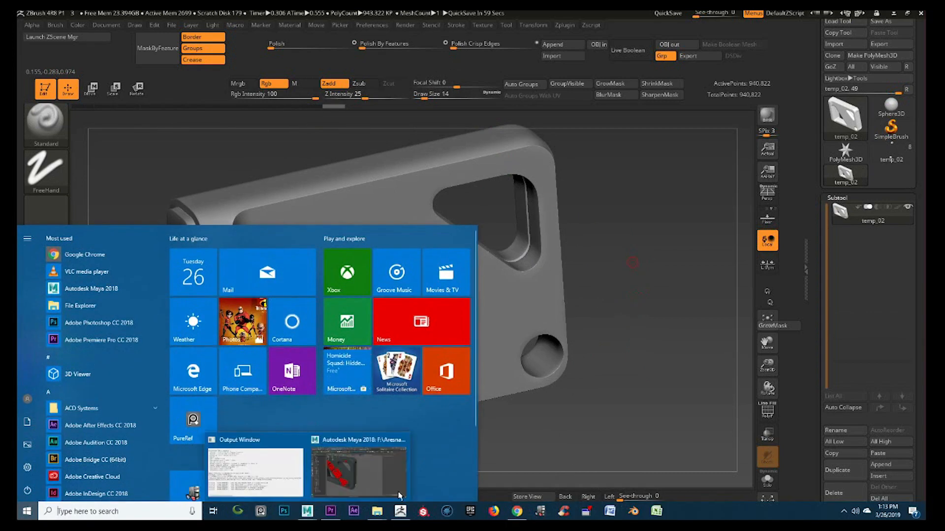
click(345, 486)
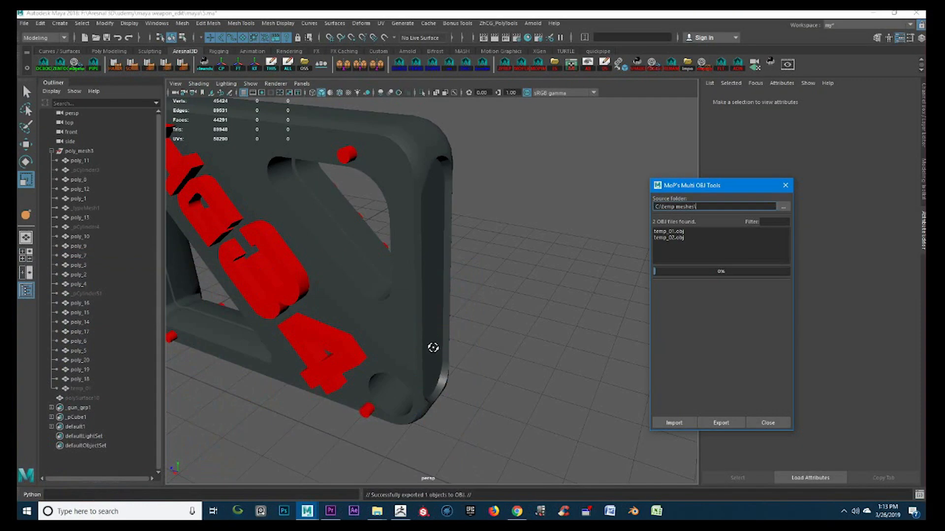
alt+drag(432, 348, 331, 316)
alt+middle_drag(331, 317, 514, 304)
click(612, 205)
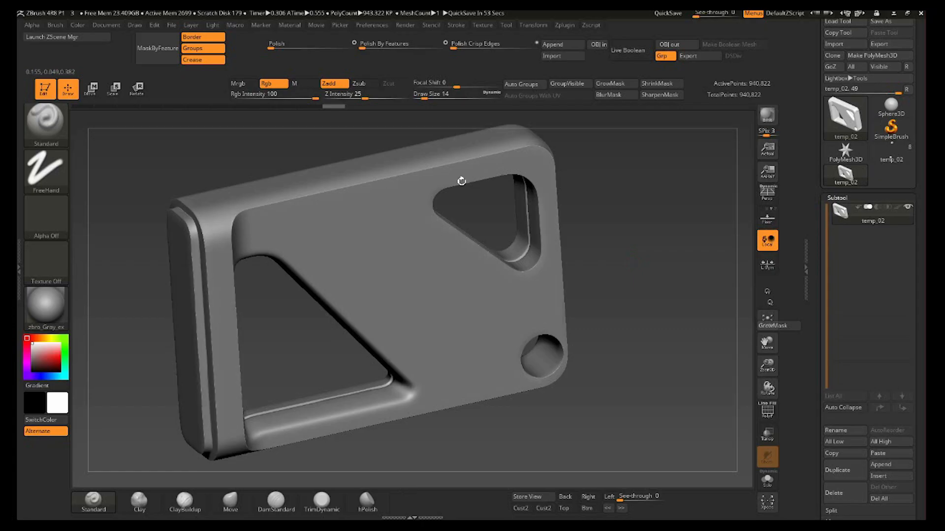
Step: Append a Sphere3D subtool and replace it with the imported temp_02 mesh of the four small pins
click(574, 46)
click(513, 107)
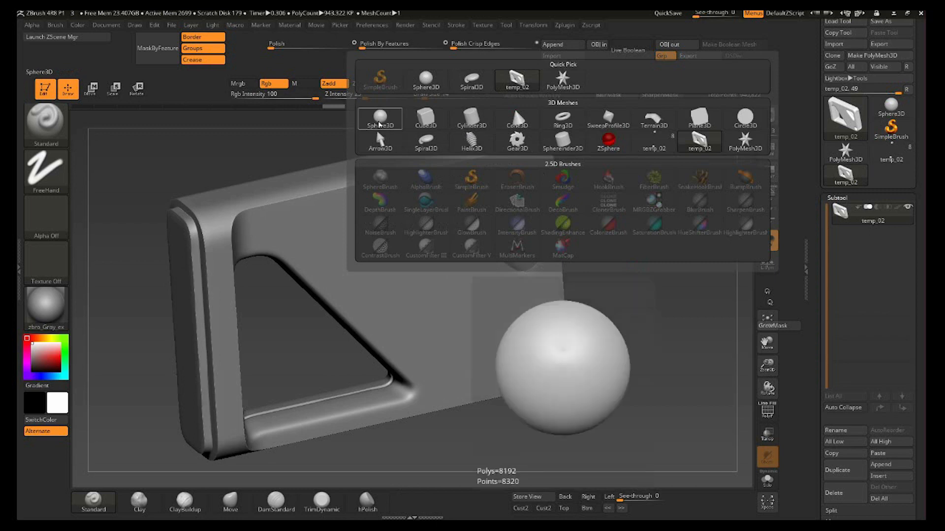
alt+click(416, 251)
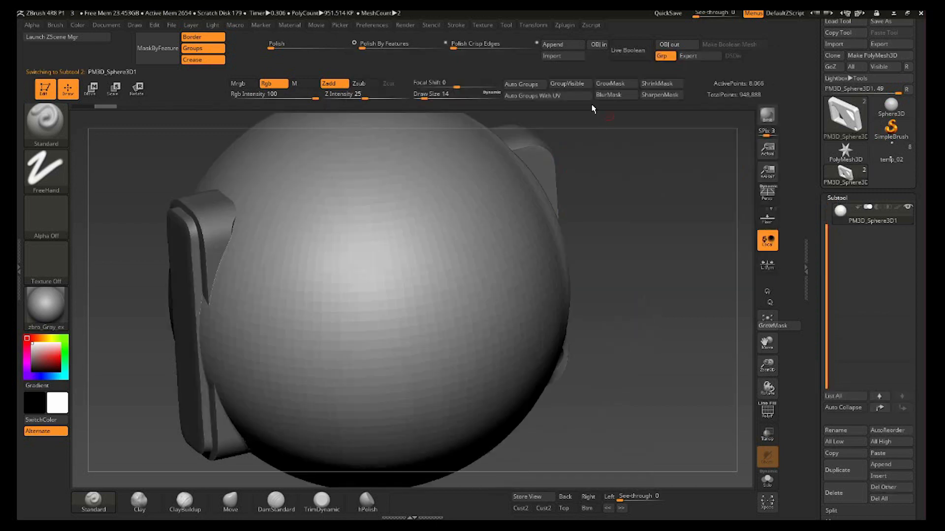
click(565, 58)
double_click(350, 138)
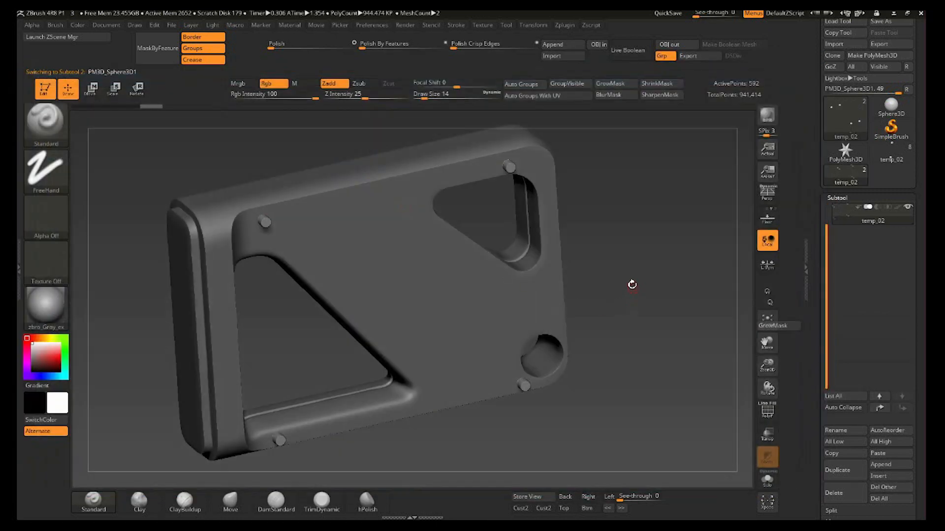
Step: Turn on Live Boolean and set the pins subtool to subtract from the frame, then check the holes from the side
click(630, 52)
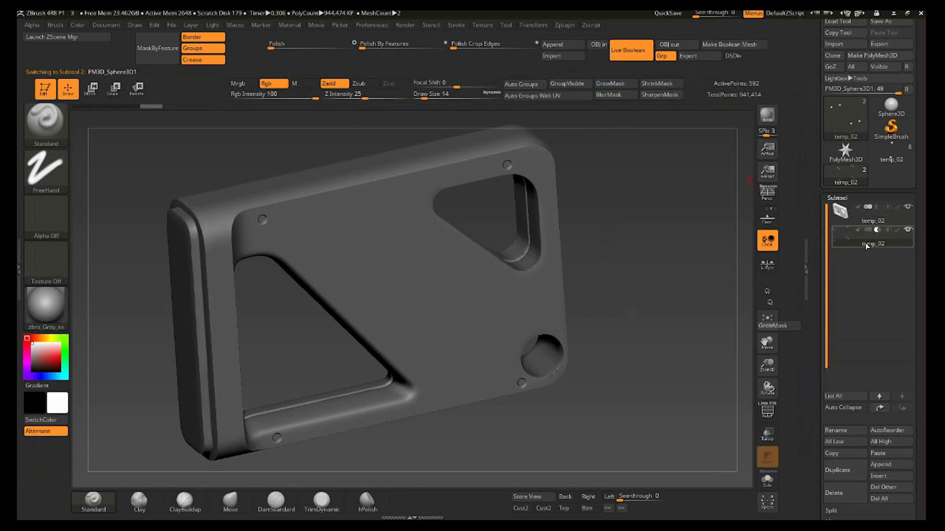
drag(614, 258, 687, 241)
ctrl+right_drag(635, 316, 630, 284)
shift+drag(629, 284, 624, 336)
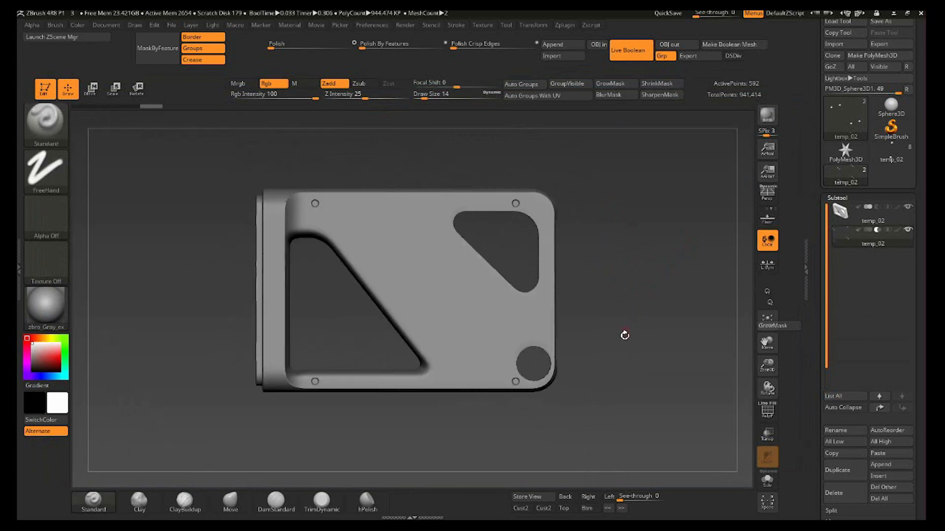
Step: Switch to Maya and export the red HG34 lettering on the frame as an OBJ
key(super)
mouse_move(308, 513)
click(360, 468)
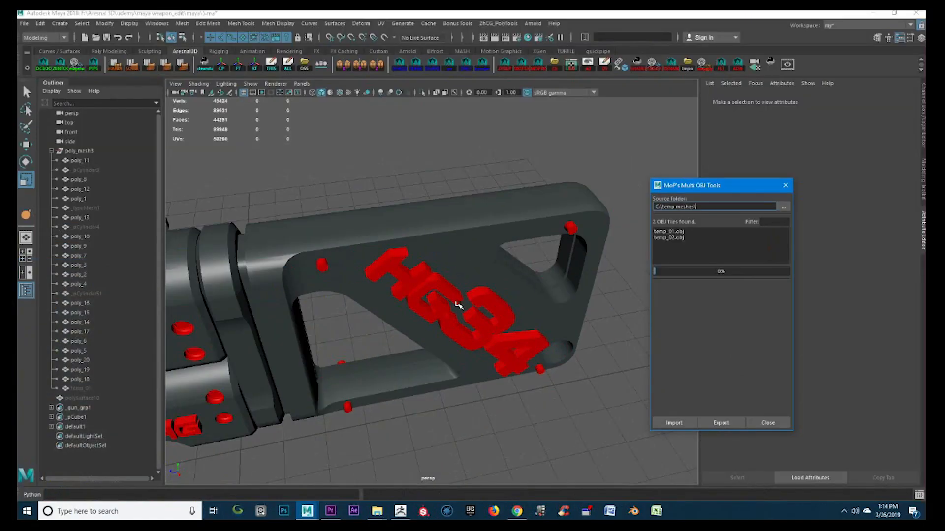
click(457, 305)
alt+drag(480, 315, 457, 268)
key(w)
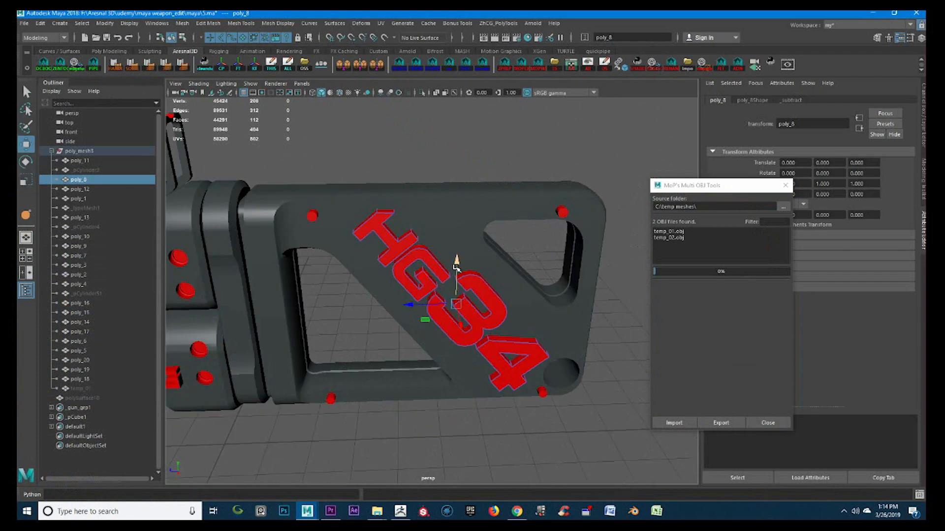
click(784, 185)
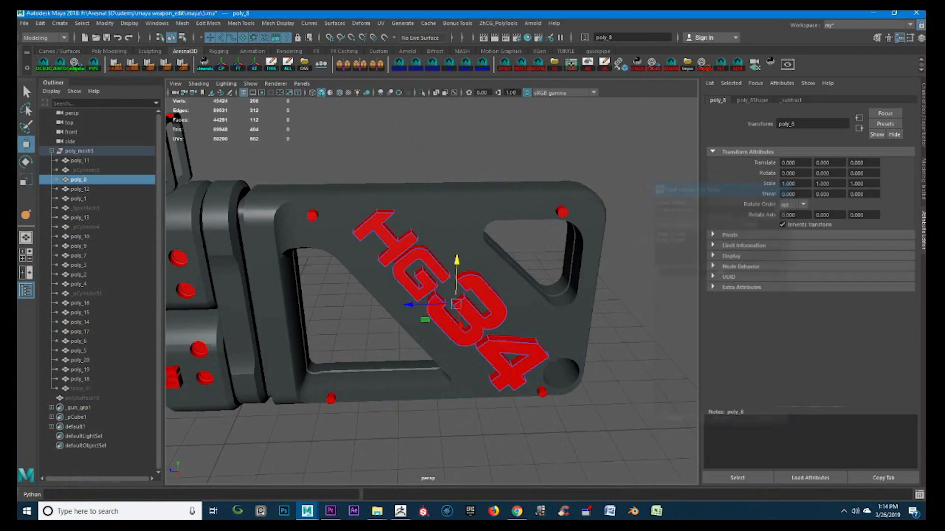
click(522, 71)
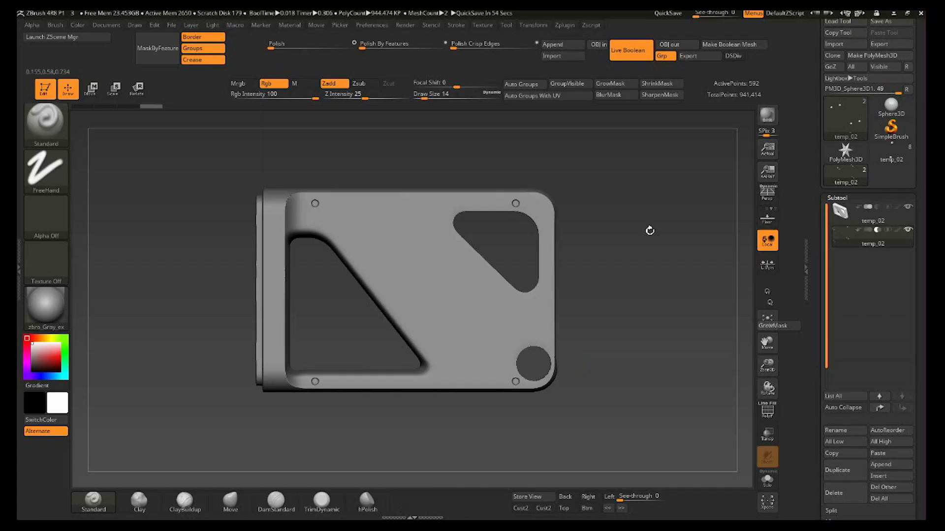
Step: In ZBrush, append another Sphere3D subtool and replace it with the imported HG34 lettering mesh
click(566, 48)
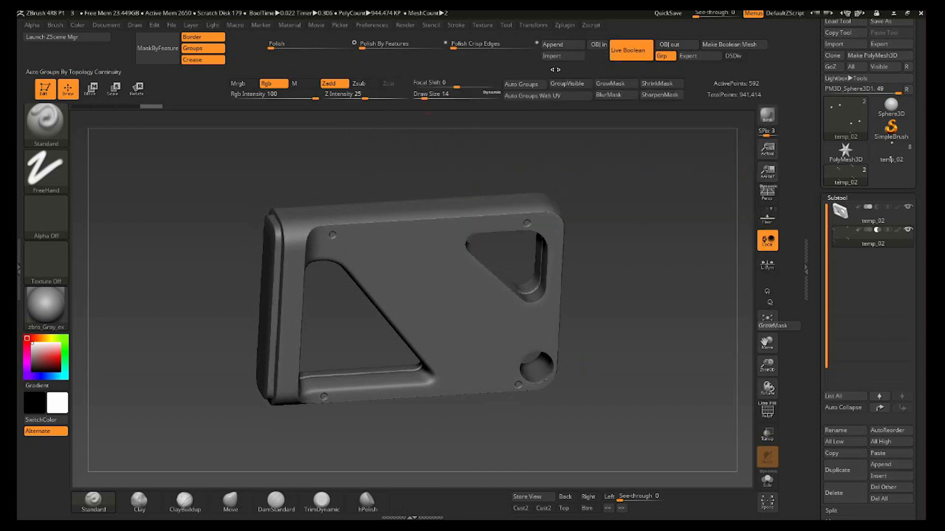
click(556, 44)
click(376, 129)
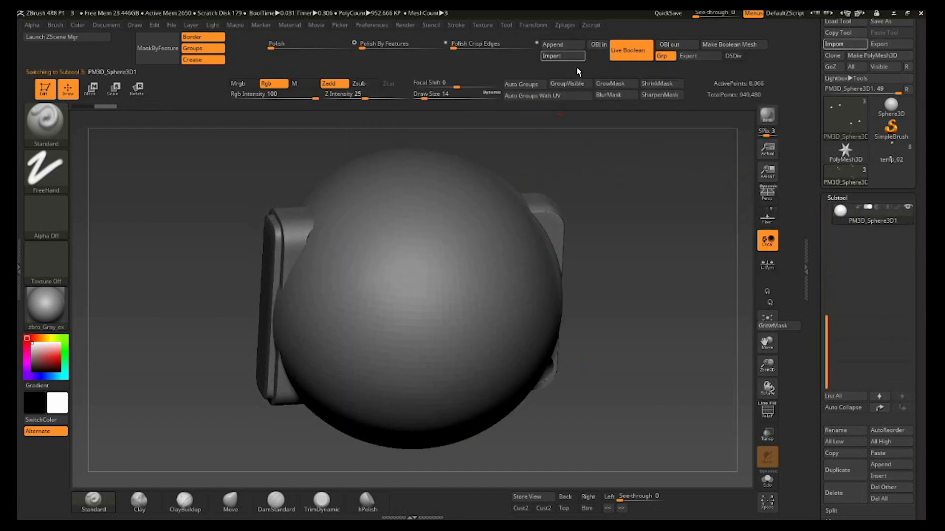
click(566, 55)
double_click(350, 143)
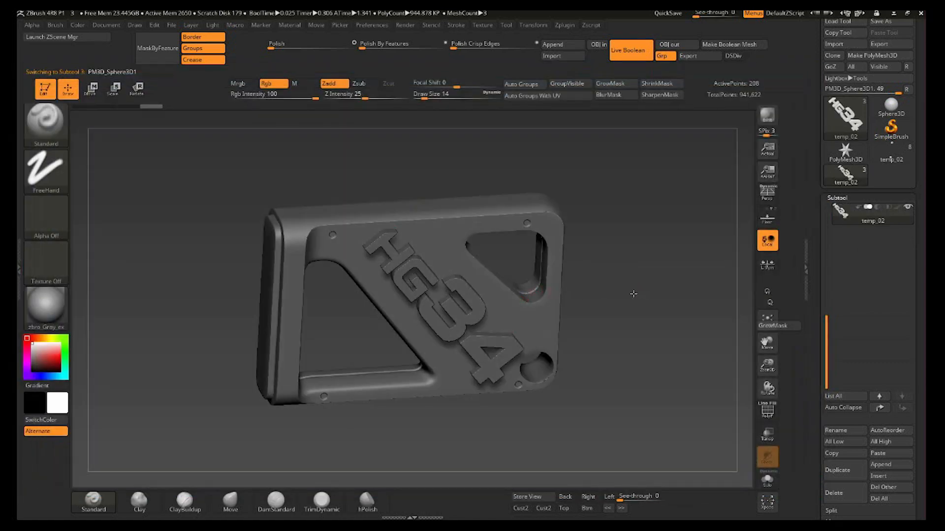
Step: Set the HG34 lettering subtool to subtract from the frame and inspect the engraving from several angles
drag(633, 293, 652, 305)
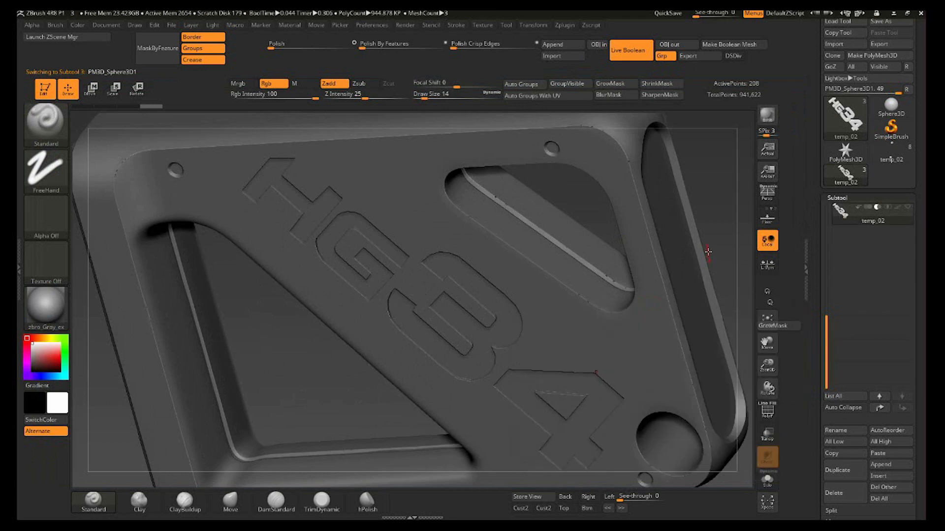
drag(721, 228, 453, 261)
key(w)
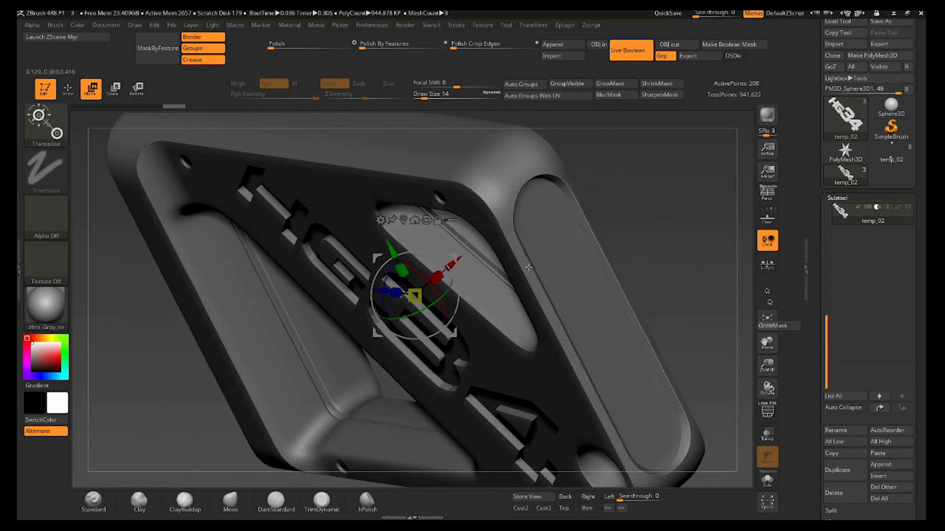
key(q)
ctrl+right_drag(576, 267, 669, 226)
shift+drag(669, 226, 590, 219)
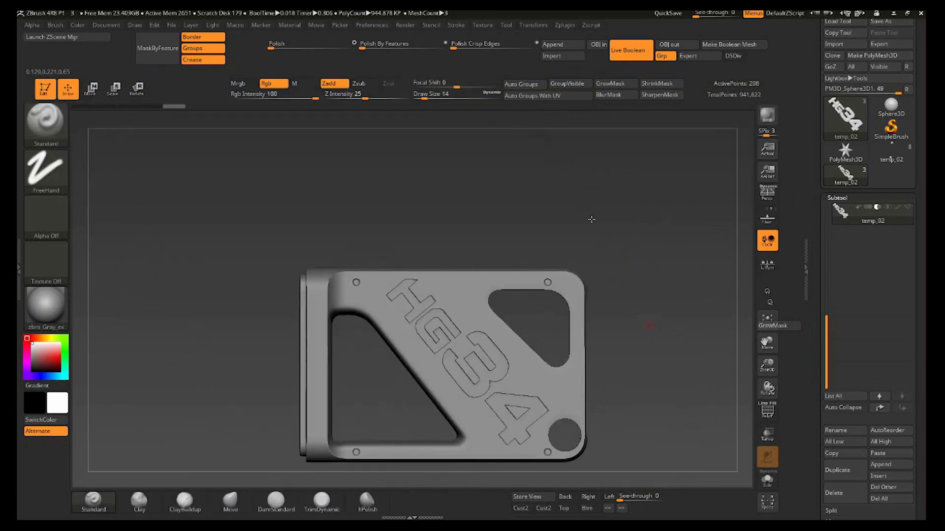
alt+drag(644, 335, 585, 232)
drag(609, 274, 597, 291)
Step: Switch to Maya and export the red diagonal bars on the frame's other side as an OBJ
key(super)
mouse_move(309, 512)
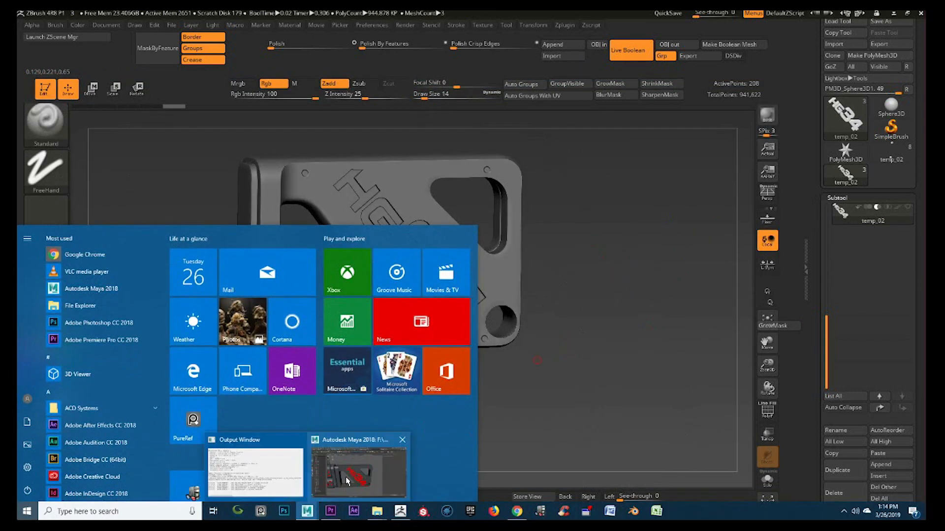
click(348, 480)
alt+drag(416, 257, 464, 258)
click(463, 259)
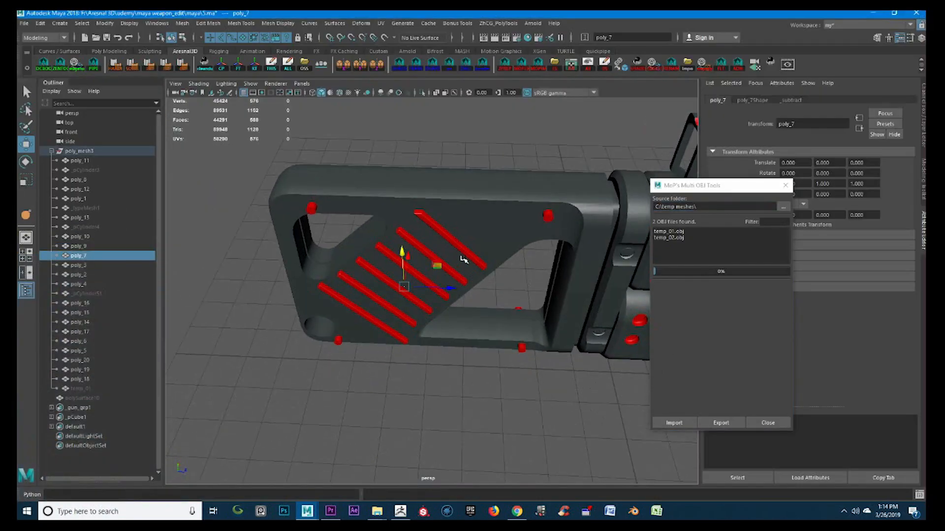
click(527, 69)
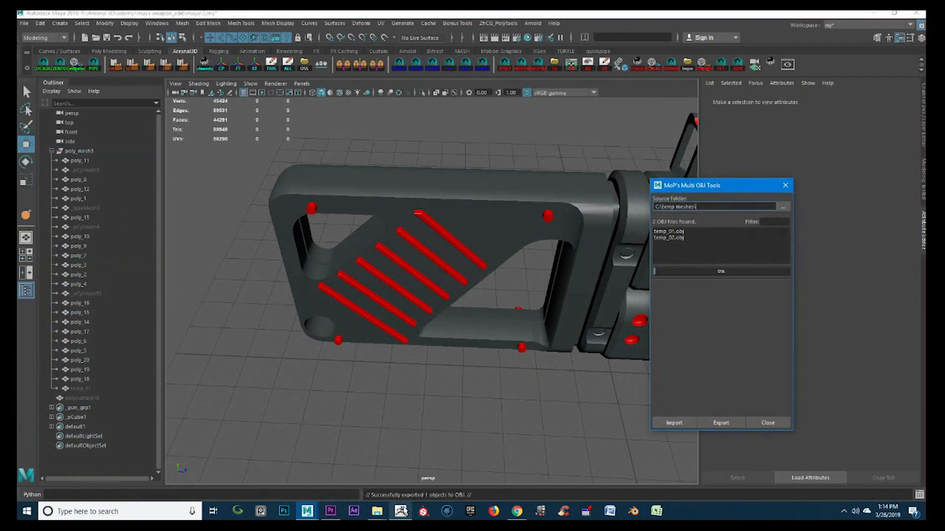
Step: Switch to ZBrush and append a Sphere3D subtool to the frame as a placeholder for the diagonal bars
click(402, 511)
drag(576, 230, 633, 251)
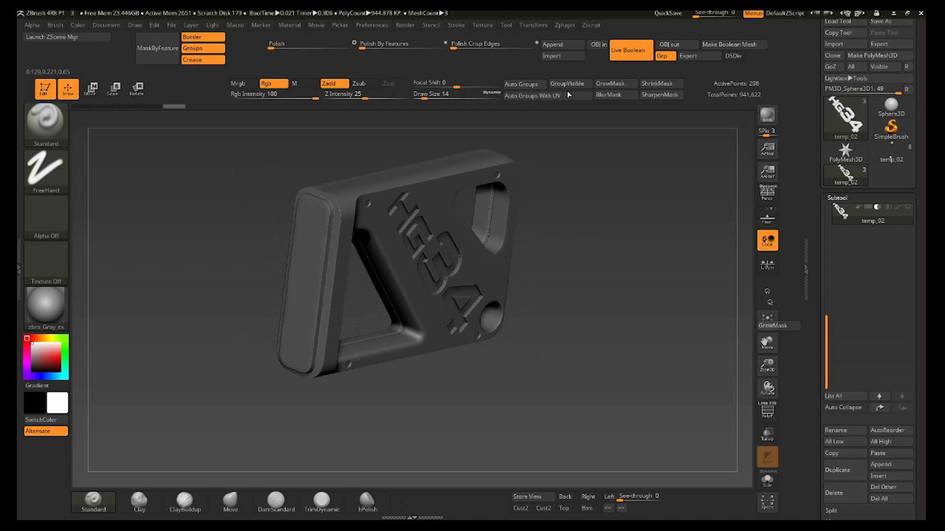
click(561, 45)
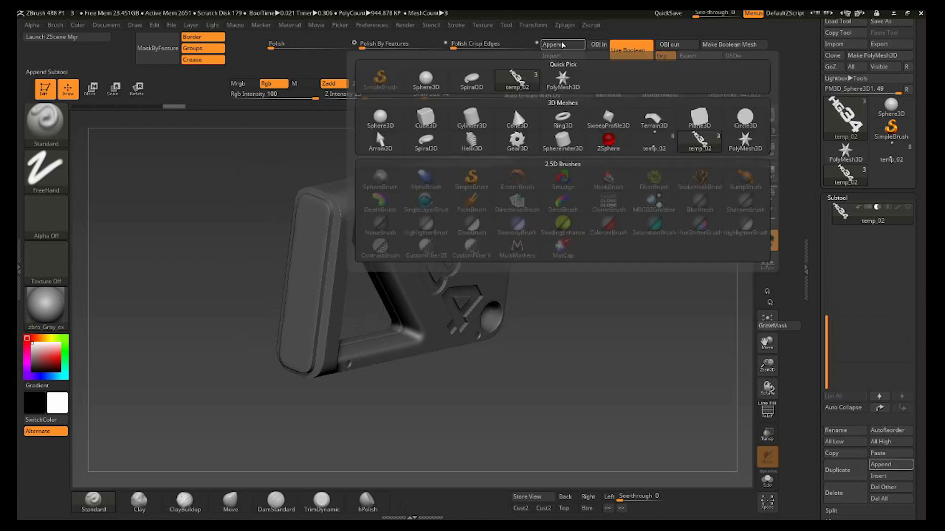
click(379, 118)
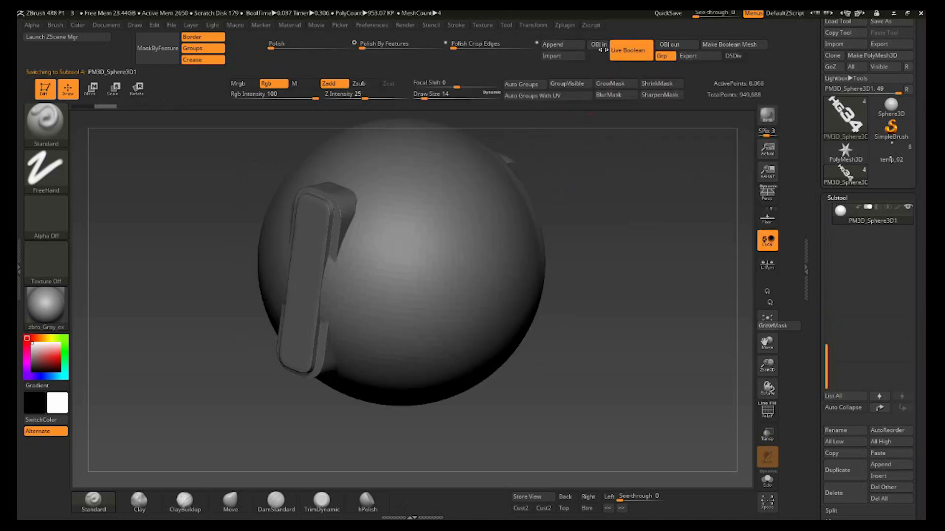
Step: Import the temp_02 mesh in place of the sphere subtool and set that subtool to subtract from the panel
click(563, 56)
double_click(352, 140)
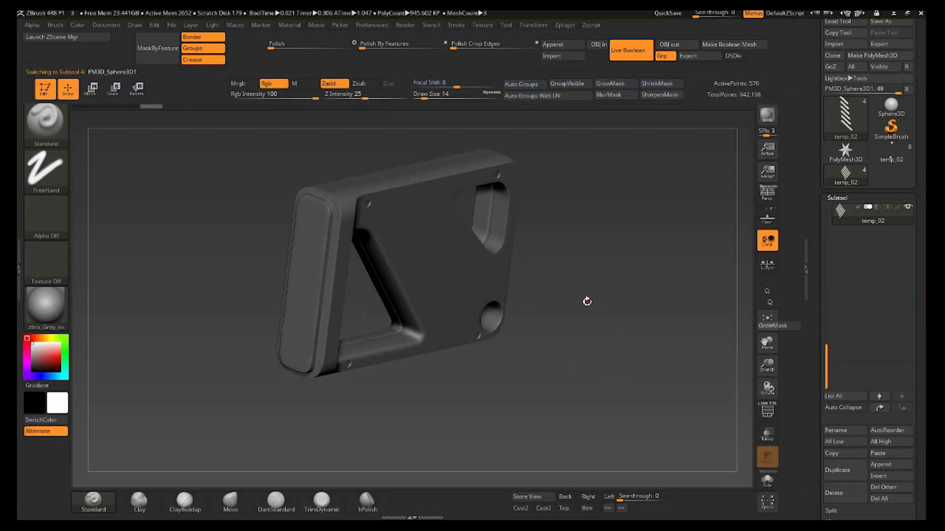
drag(639, 307, 600, 384)
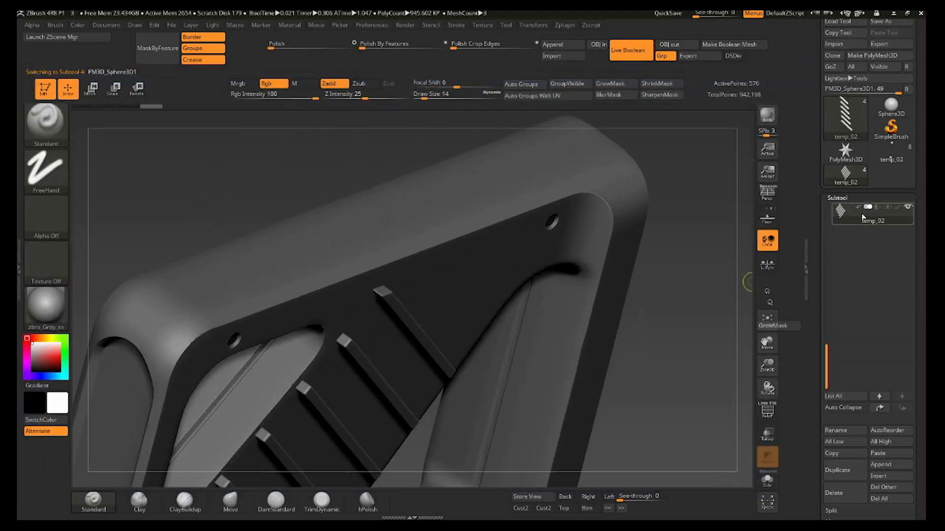
click(877, 207)
drag(593, 328, 648, 318)
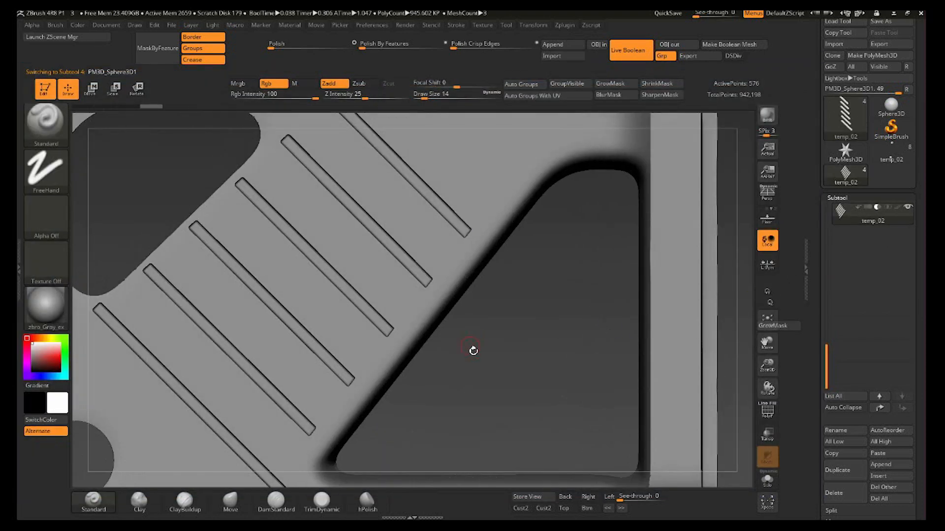
Step: Select the main panel subtool, isolate it with Solo and turn off Live Boolean
drag(474, 350, 499, 363)
ctrl+right_drag(350, 285, 610, 315)
right_drag(508, 229, 463, 249)
ctrl+right_drag(462, 249, 524, 327)
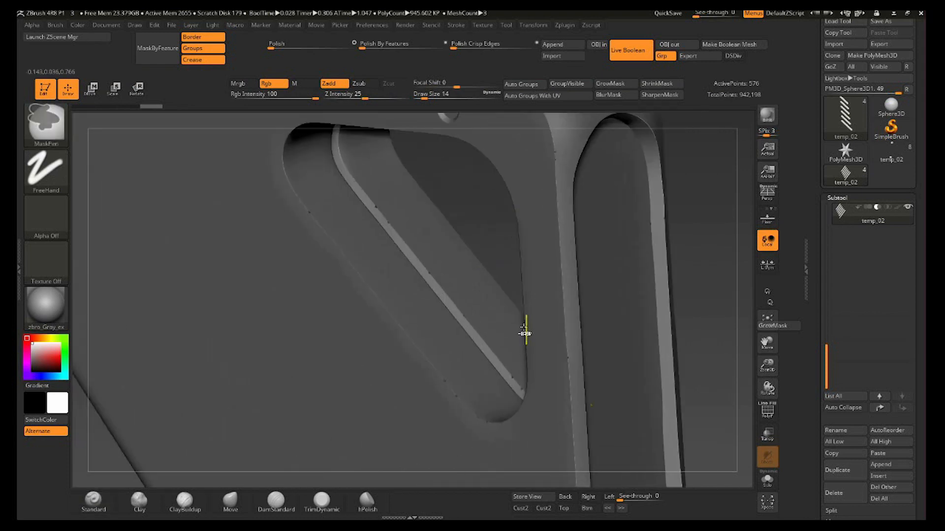
key(shift)
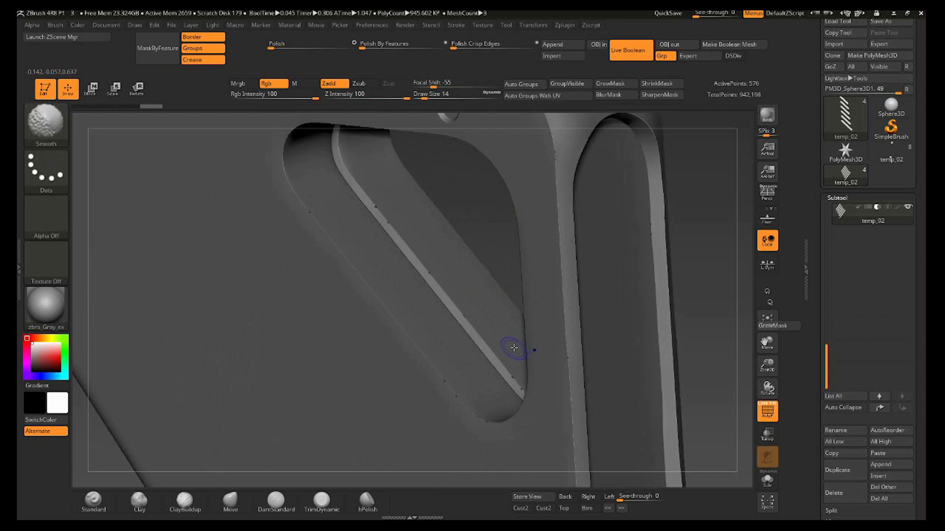
alt+click(391, 358)
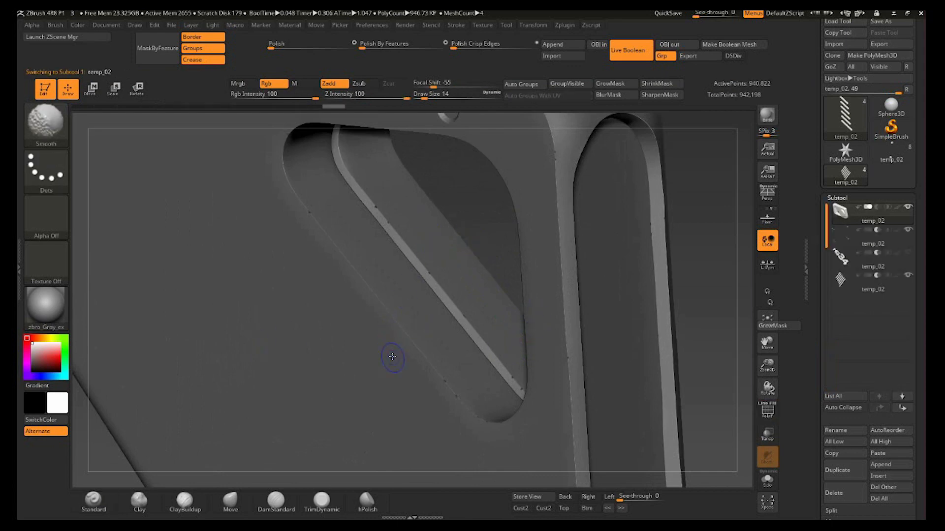
key(shift+f)
ctrl+right_drag(426, 372, 566, 345)
mouse_move(566, 344)
alt+right_down()
mouse_move(610, 171)
mouse_move(503, 394)
mouse_move(538, 446)
mouse_move(541, 432)
mouse_move(499, 430)
alt+right_up()
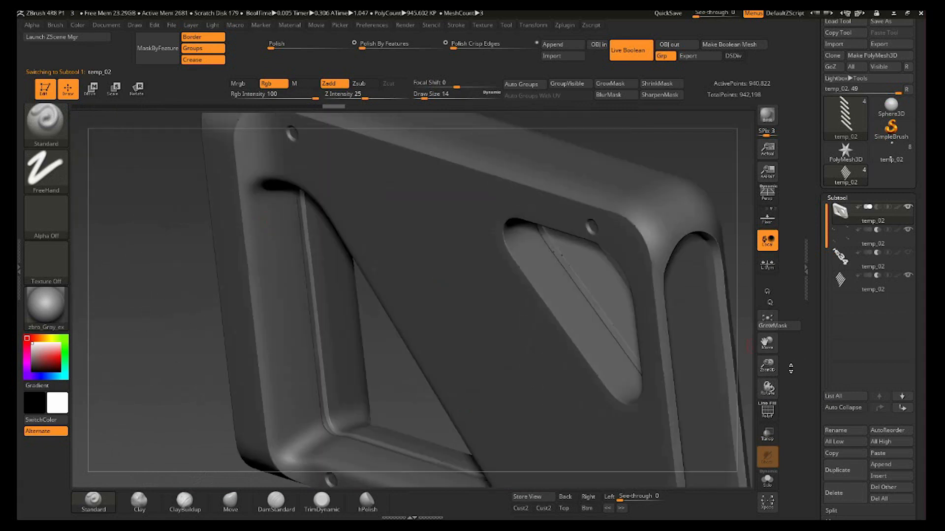
click(761, 483)
click(639, 59)
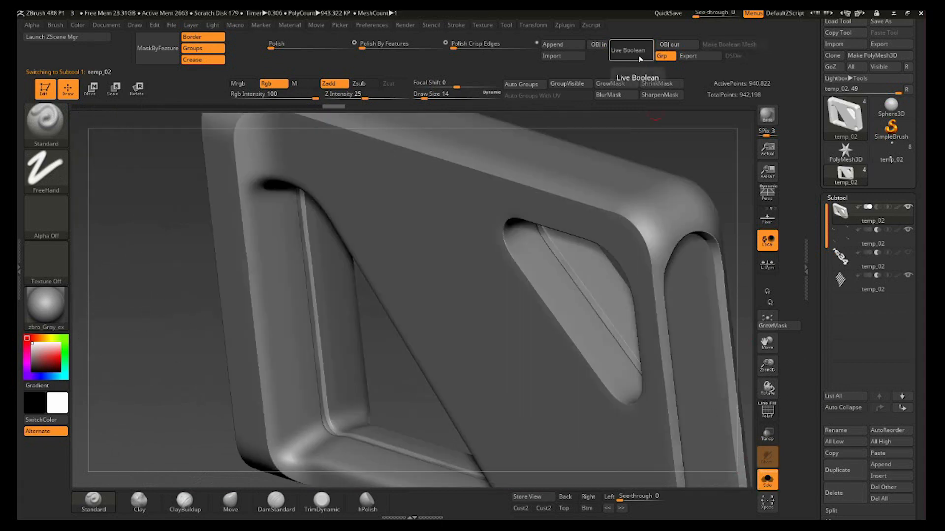
Step: Mask the panel by feature using only polygroup borders, with Border and Crease turned off
right_drag(674, 154, 609, 199)
key(shift+f)
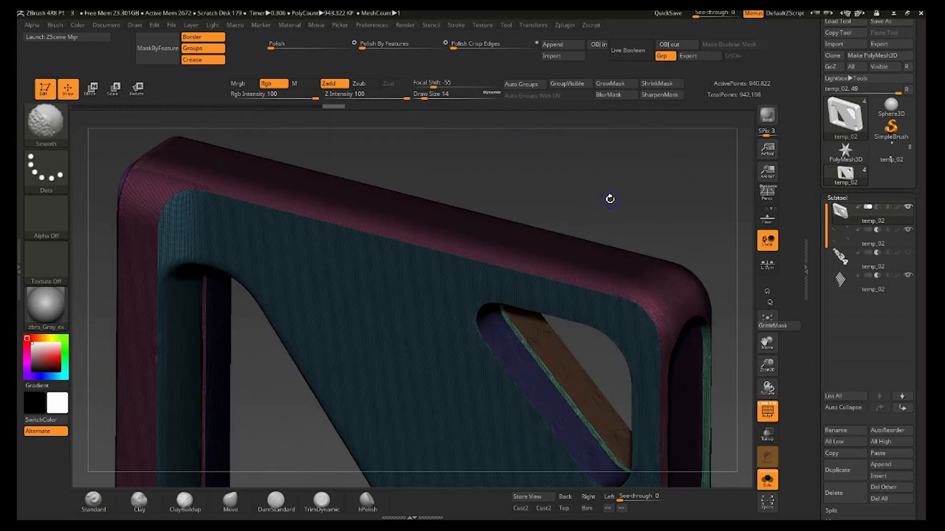
key(shift+f)
ctrl+right_drag(610, 242, 451, 260)
alt+right_drag(554, 346, 482, 264)
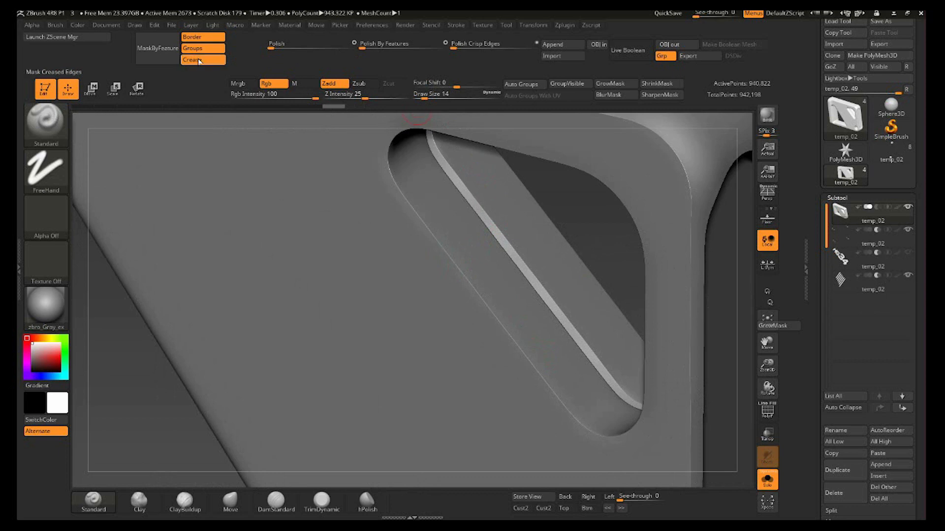
click(199, 37)
key(shift+f)
click(166, 56)
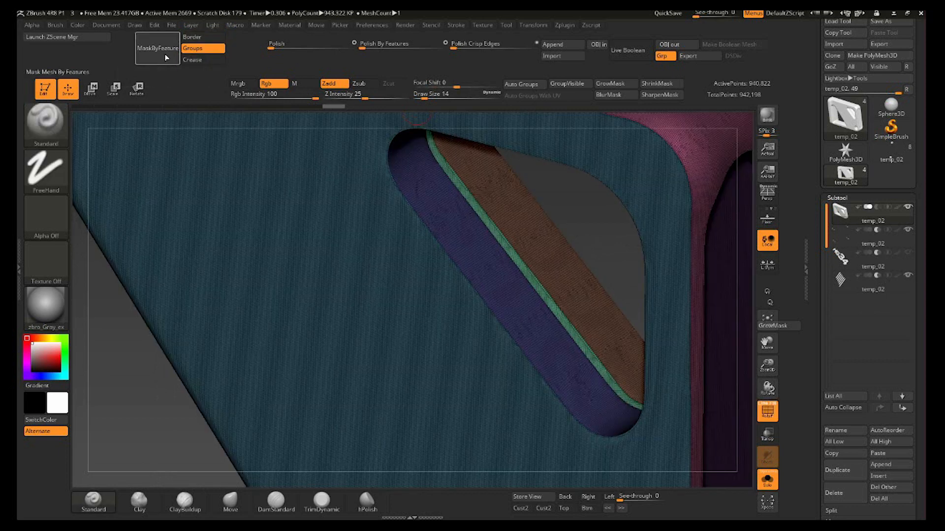
Step: Hide the polyframe, grow the mask along the panel's group borders and sharpen it
key(shift+f)
click(624, 87)
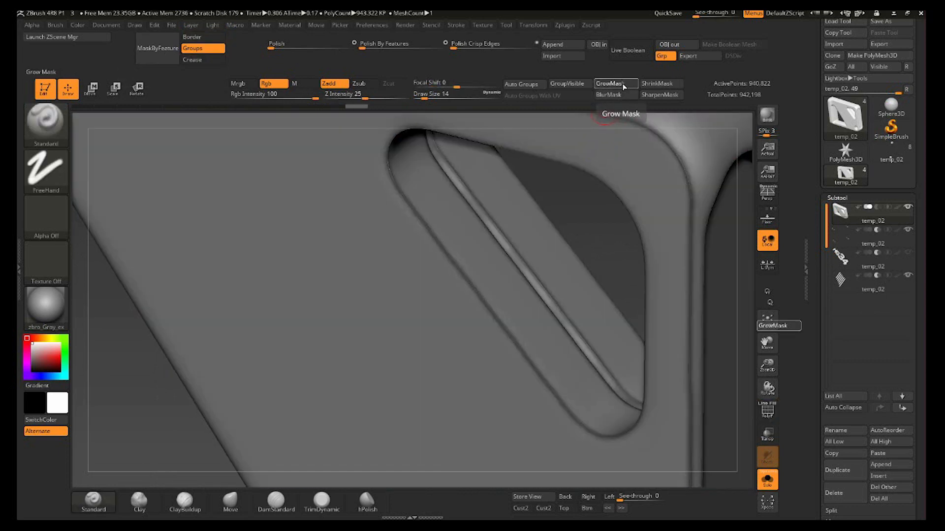
click(624, 88)
click(648, 96)
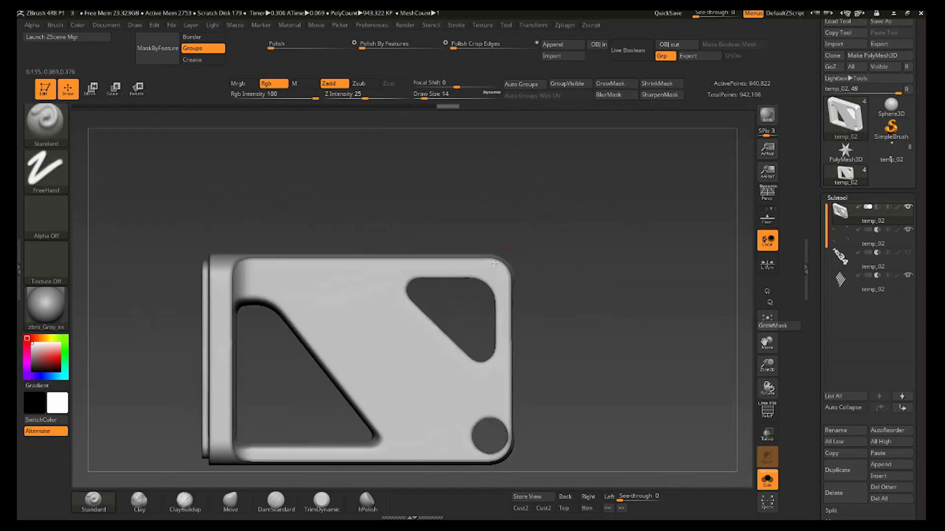
Step: Invert the mask and polish the panel's unmasked edges with Polish
drag(534, 264, 369, 271)
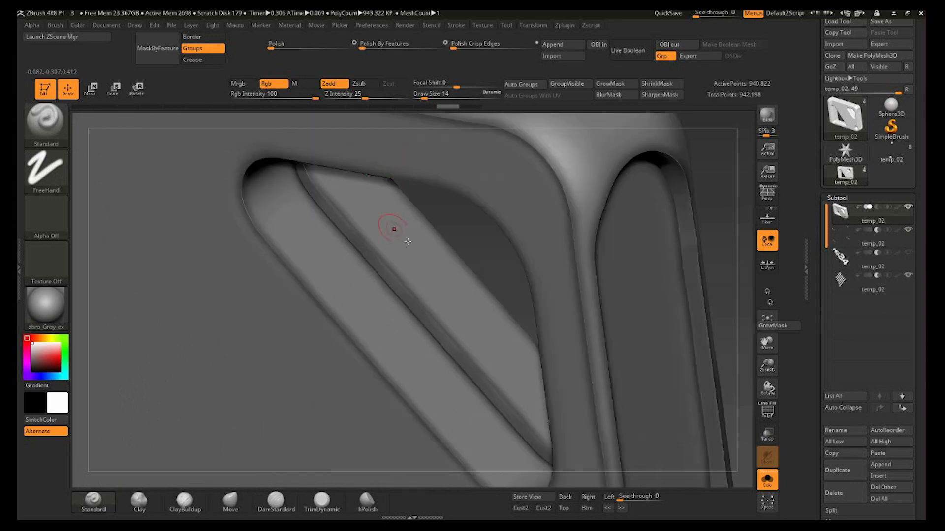
ctrl+click(487, 243)
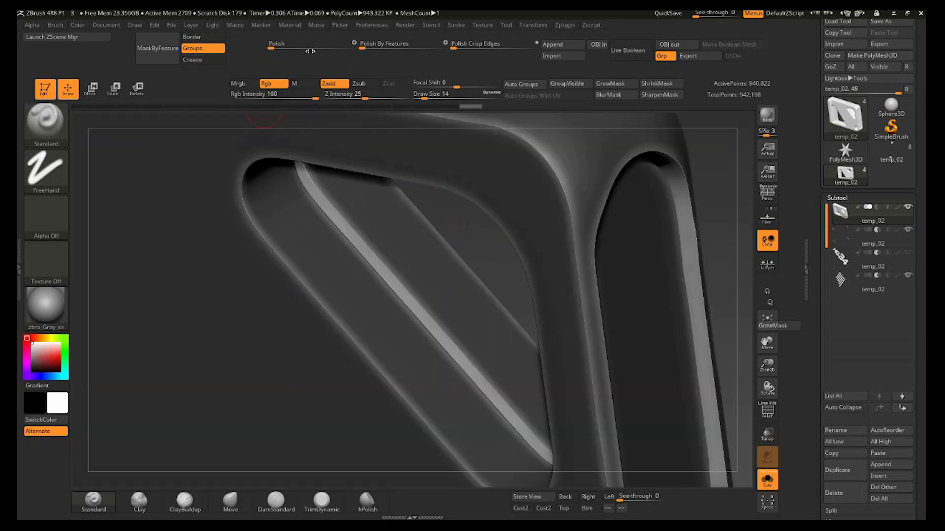
drag(320, 45, 298, 49)
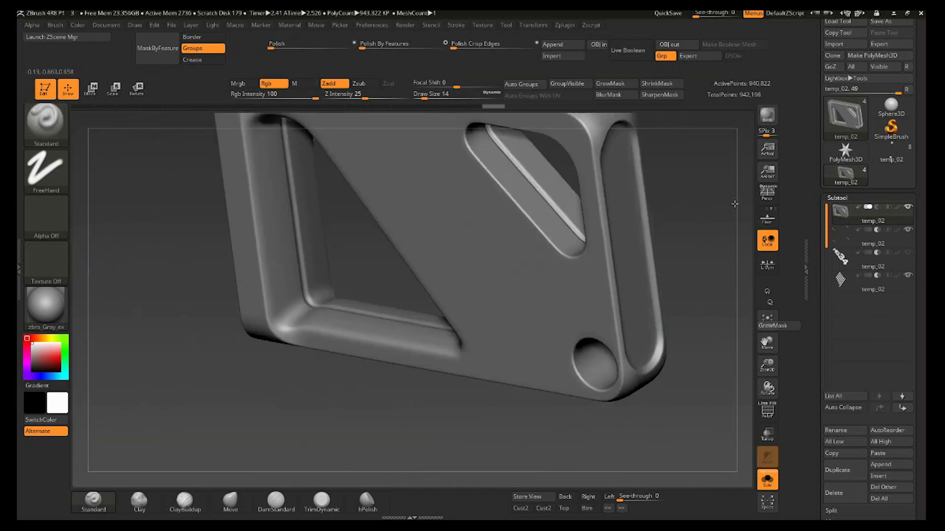
drag(734, 204, 344, 256)
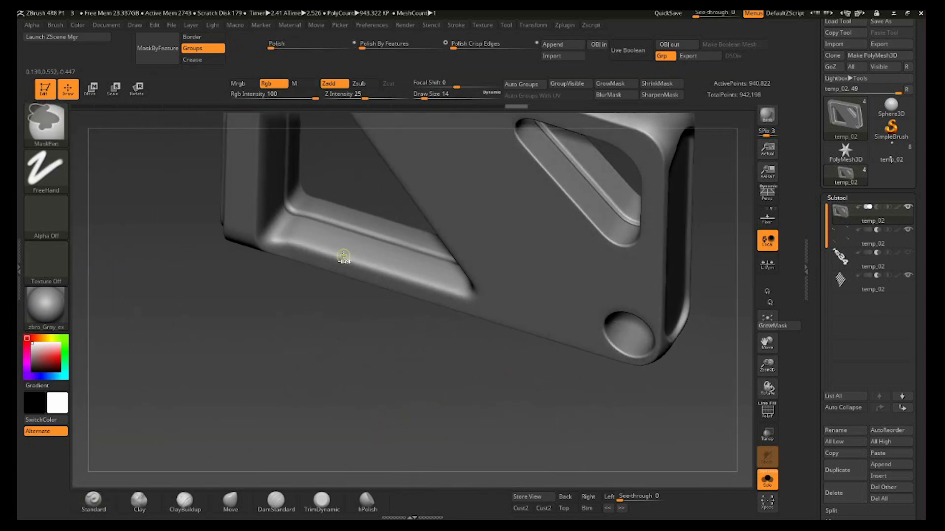
Step: Set the masking brush to MaskLasso with the FreeHand stroke
key(ctrl)
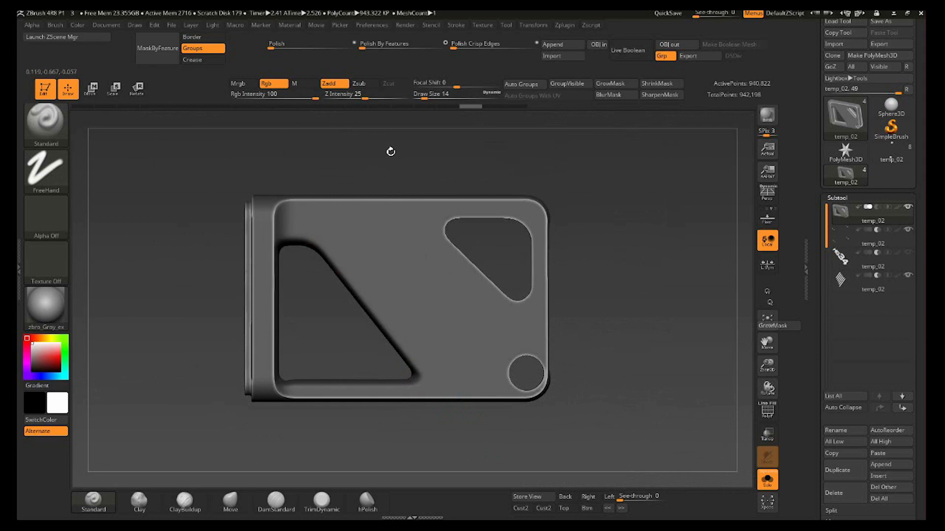
key(ctrl)
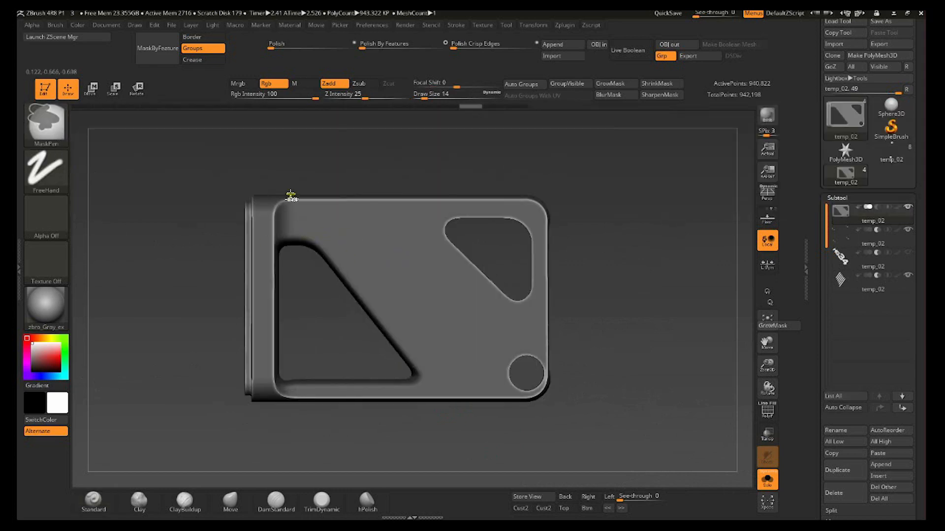
click(46, 123)
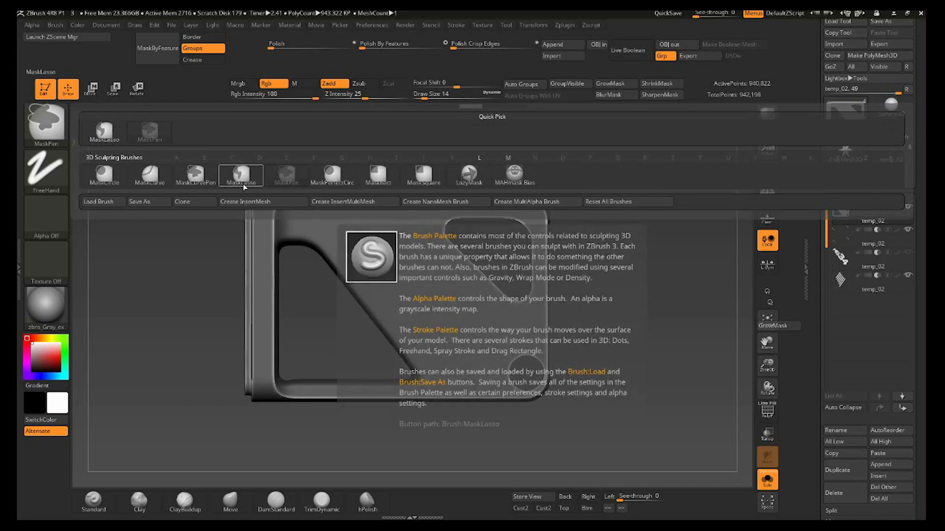
ctrl+click(244, 180)
mouse_move(411, 300)
alt+right_down()
mouse_move(422, 339)
mouse_move(380, 242)
alt+right_up()
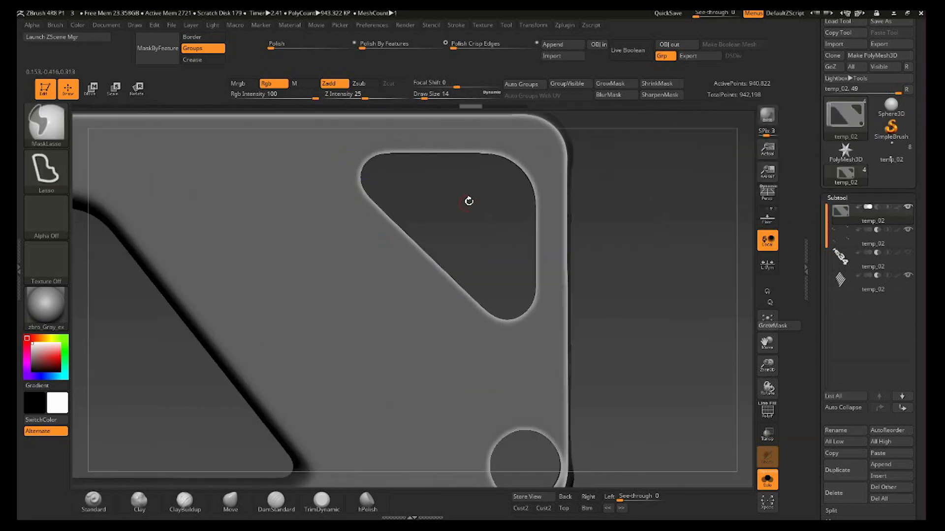
right_drag(469, 201, 449, 206)
ctrl+click(59, 143)
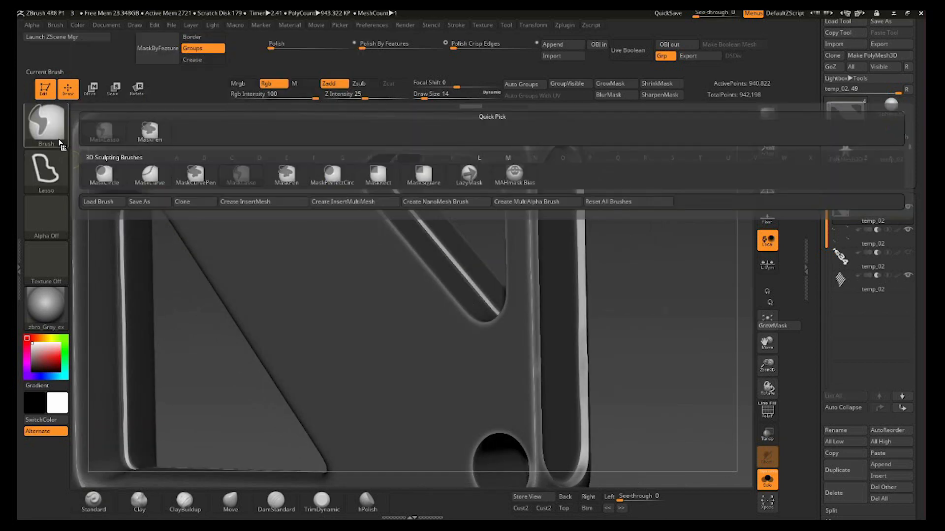
ctrl+click(58, 185)
ctrl+click(196, 180)
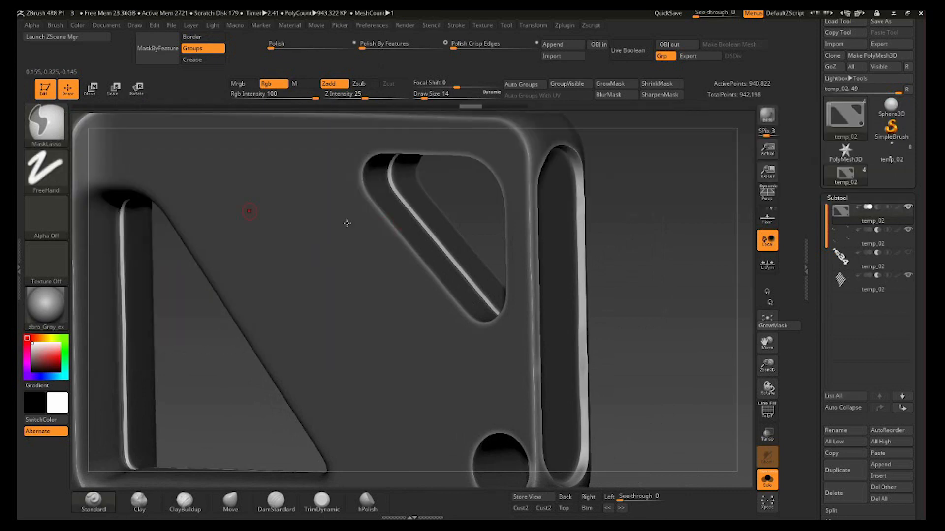
Step: Switch the panel's material to Flat Color
right_drag(471, 212, 476, 191)
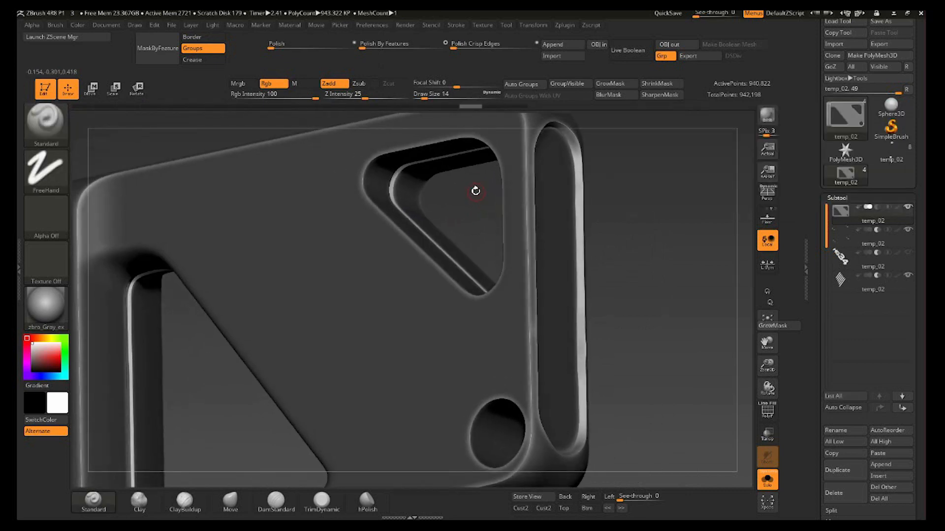
click(51, 327)
click(76, 418)
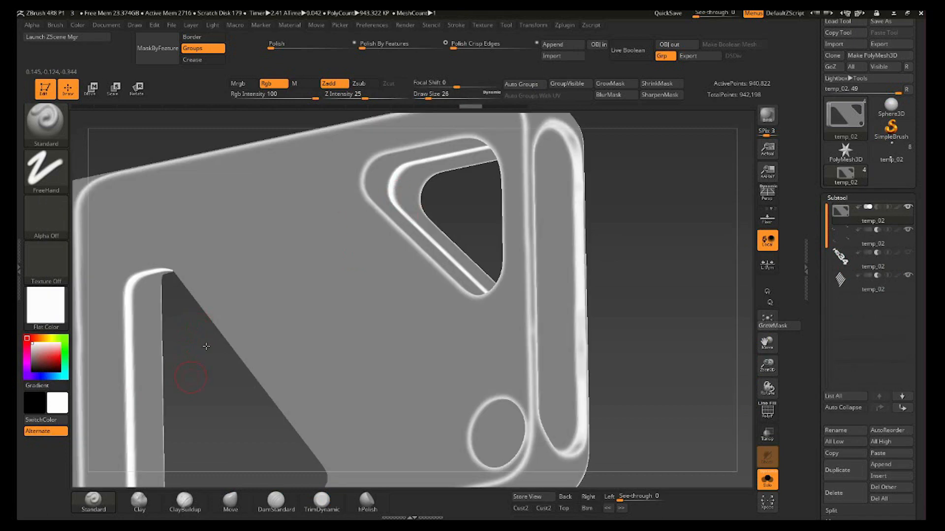
Step: Paint mask over the unmasked inner ridge along the lower and diagonal walls of the large triangular opening
mouse_move(197, 394)
alt+right_down()
mouse_move(356, 308)
mouse_move(350, 348)
mouse_move(380, 414)
alt+right_up()
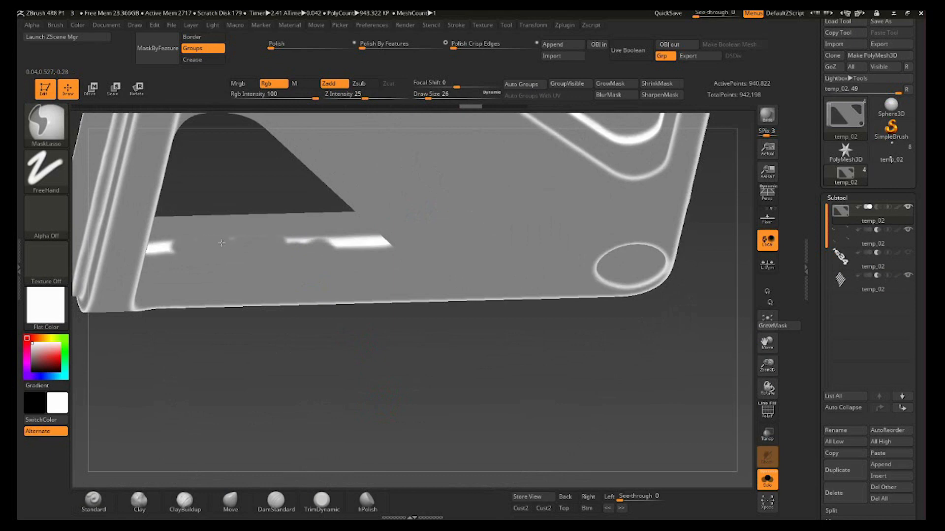
right_drag(353, 265, 327, 342)
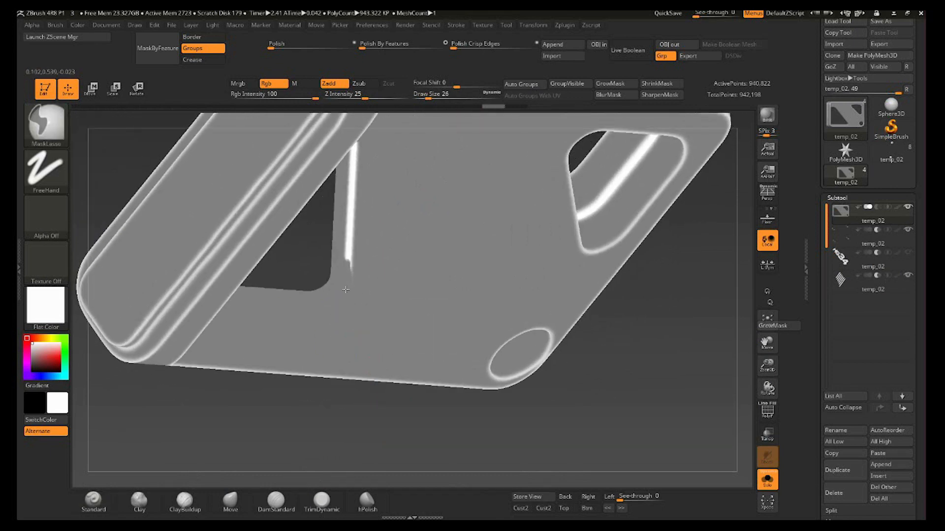
alt+right_drag(344, 209, 337, 355)
right_drag(402, 150, 383, 315)
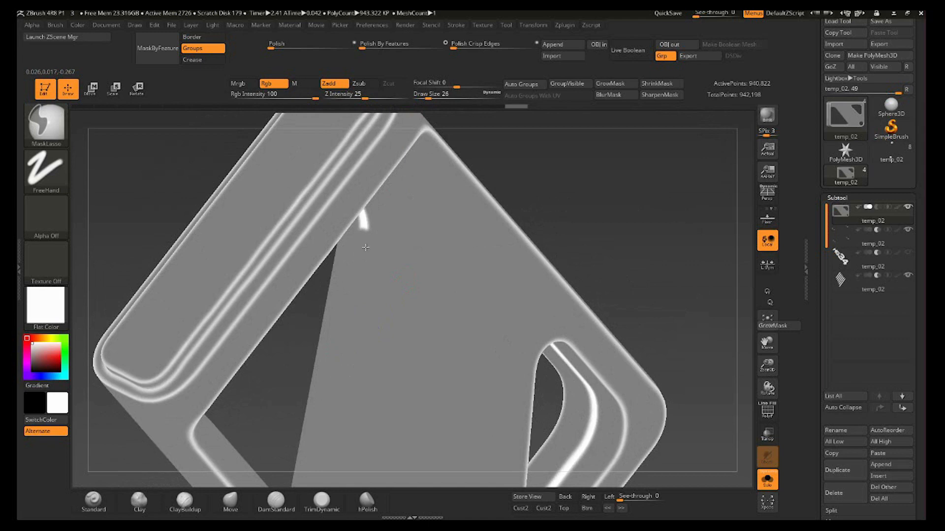
mouse_move(365, 247)
right_down()
mouse_move(504, 363)
mouse_move(559, 148)
mouse_move(615, 245)
right_up()
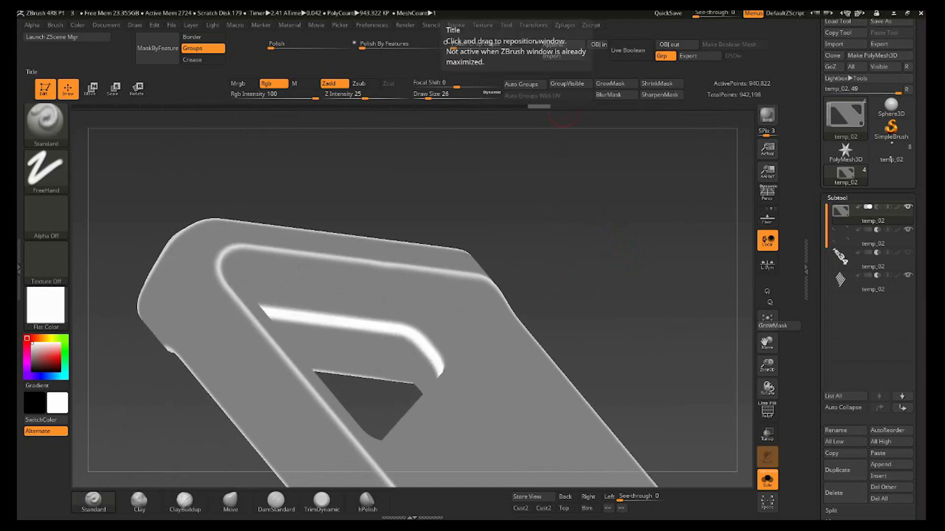
Step: Mask the remaining stretches of inner ridge around the corners and short walls of the openings
key(ctrl)
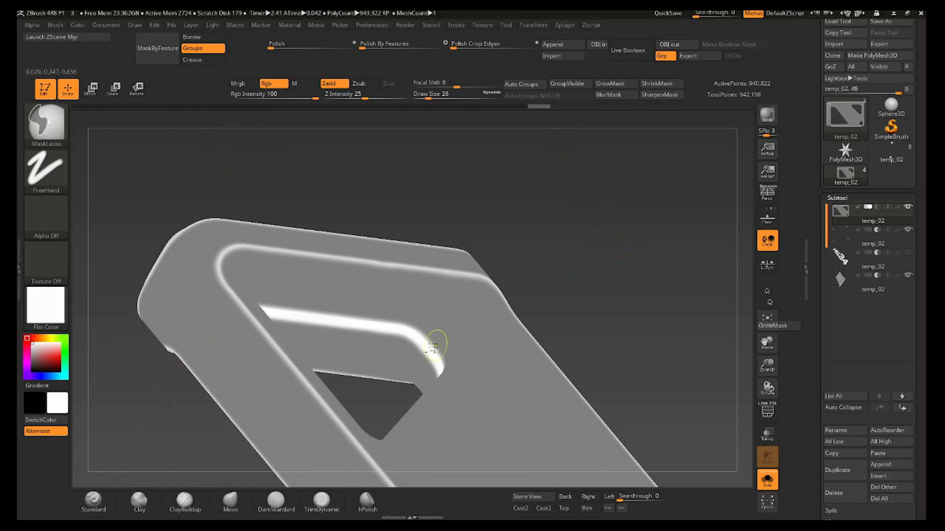
mouse_move(438, 365)
right_down()
mouse_move(610, 317)
mouse_move(474, 387)
right_up()
right_drag(429, 356, 354, 346)
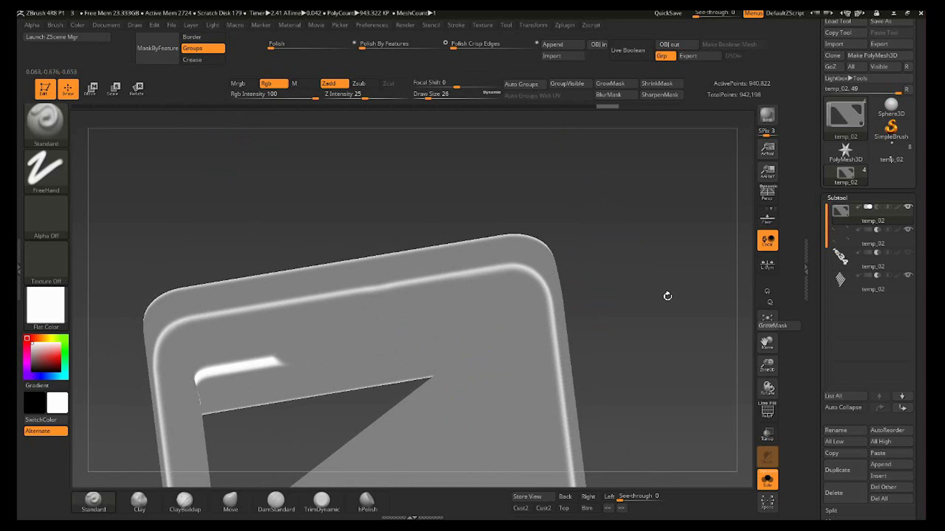
mouse_move(667, 295)
right_down()
mouse_move(415, 215)
mouse_move(397, 239)
mouse_move(431, 320)
right_up()
ctrl+drag(422, 330, 413, 326)
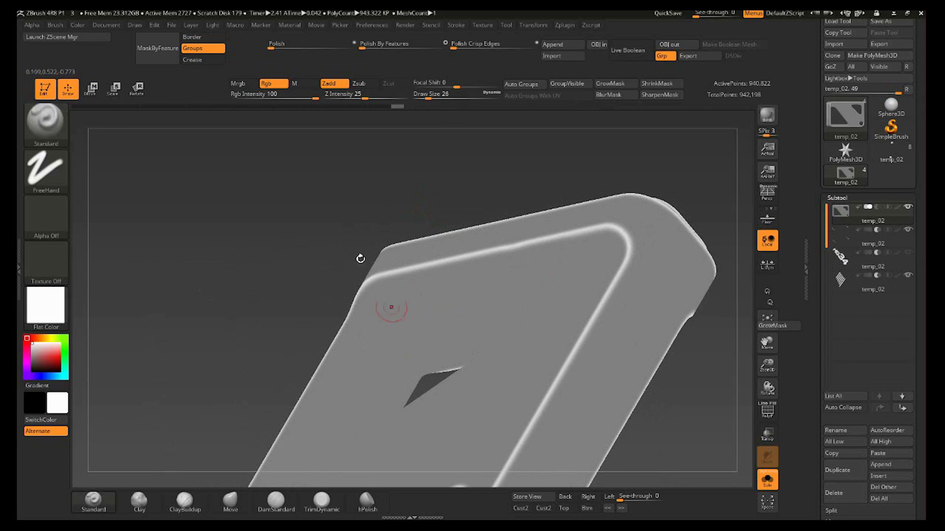
Step: Mask the exposed inner ridge along the walls and around the corners of the small triangular opening
mouse_move(359, 257)
right_down()
mouse_move(270, 249)
mouse_move(221, 180)
mouse_move(288, 344)
mouse_move(626, 330)
right_up()
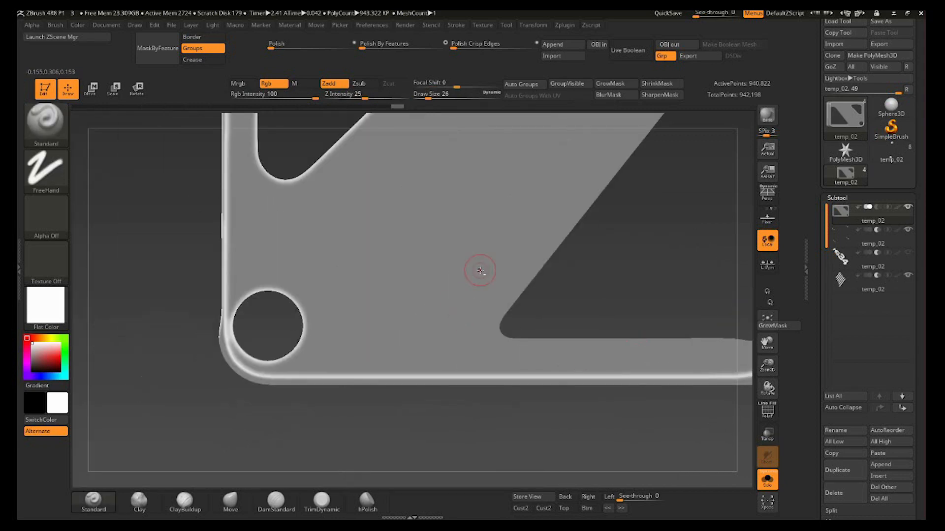
alt+right_drag(482, 269, 482, 432)
right_drag(310, 246, 269, 256)
mouse_move(279, 219)
ctrl+right_down()
mouse_move(349, 293)
mouse_move(432, 312)
mouse_move(327, 232)
mouse_move(338, 384)
mouse_move(485, 344)
ctrl+right_up()
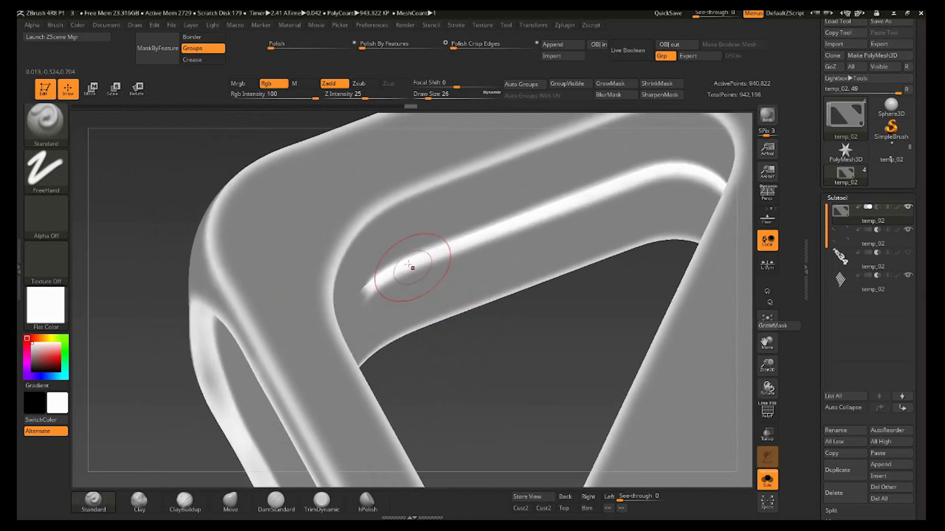
mouse_move(427, 273)
ctrl+mouse_down()
mouse_move(423, 238)
mouse_move(596, 191)
ctrl+mouse_up()
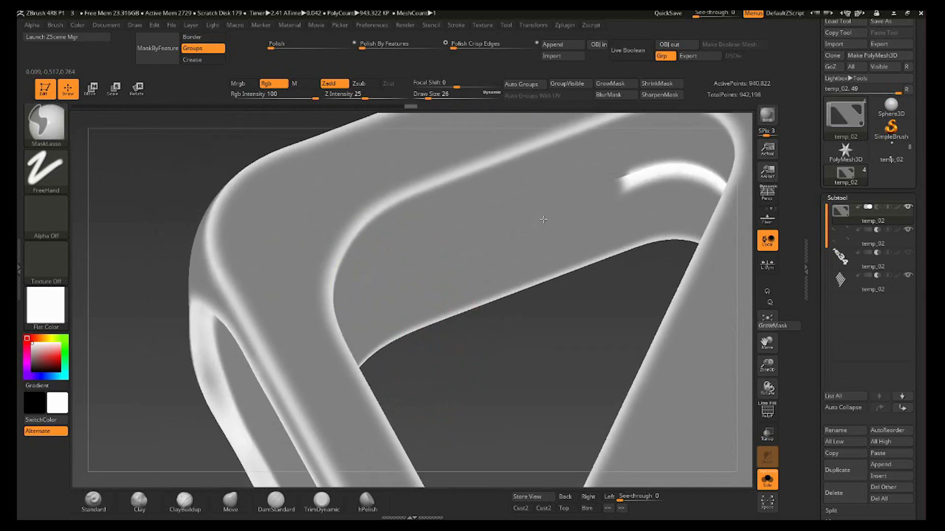
right_drag(548, 351, 578, 276)
mouse_move(616, 221)
ctrl+mouse_down()
mouse_move(593, 211)
mouse_move(521, 218)
mouse_move(656, 307)
mouse_move(642, 301)
ctrl+mouse_up()
ctrl+drag(655, 361, 664, 396)
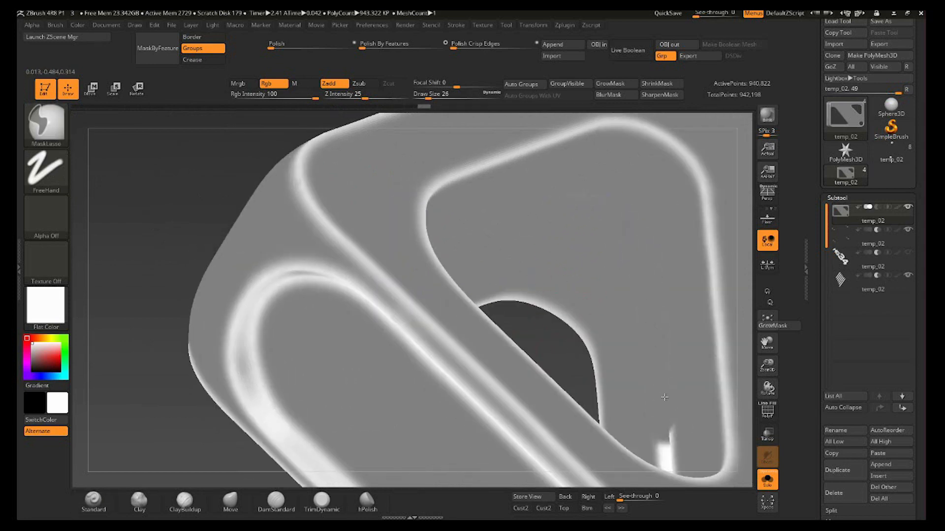
alt+right_drag(471, 413, 426, 235)
mouse_move(268, 436)
right_down()
mouse_move(604, 388)
mouse_move(635, 323)
mouse_move(542, 316)
right_up()
mouse_move(514, 246)
ctrl+mouse_down()
mouse_move(423, 320)
mouse_move(327, 278)
ctrl+mouse_up()
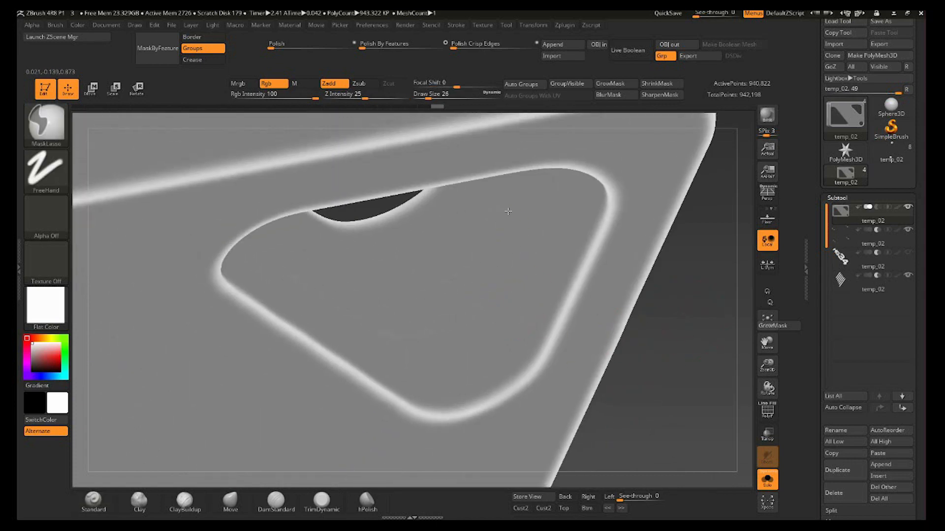
Step: Switch the panel's material to zbro_Gray_ex
mouse_move(454, 331)
ctrl+right_down()
mouse_move(460, 275)
mouse_move(580, 311)
mouse_move(684, 249)
ctrl+right_up()
click(56, 326)
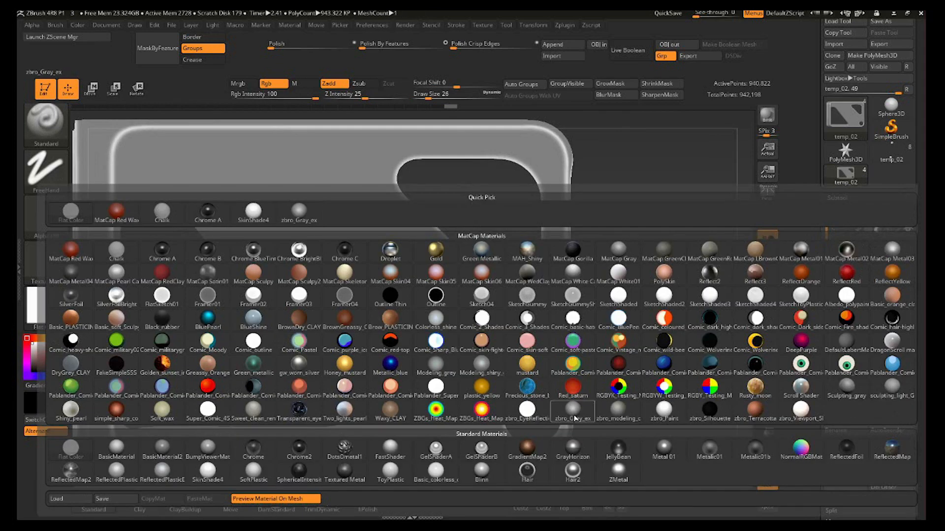
click(579, 416)
Step: Polish the panel's unmasked edges with a Polish value of about 48
right_drag(630, 327, 570, 386)
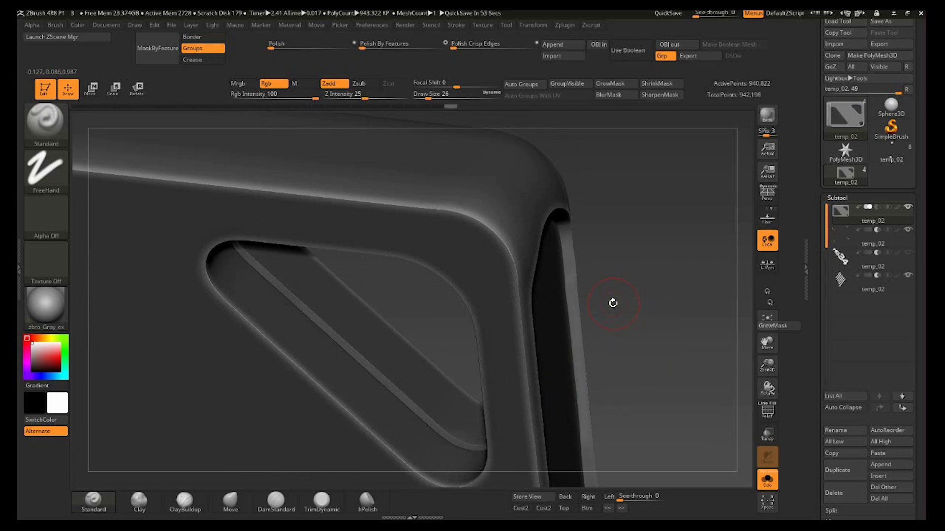
key(shift+f)
key(shift+f)
click(296, 42)
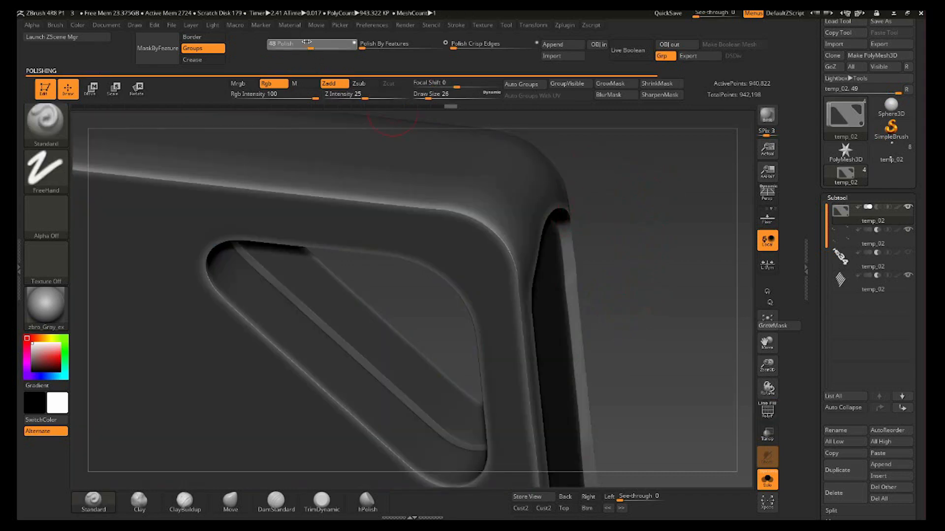
drag(306, 42, 306, 41)
Step: Examine the polished outer edges, openings and side recess from several angles
ctrl+right_drag(462, 357, 606, 228)
shift+right_drag(639, 305, 603, 320)
right_drag(247, 378, 231, 374)
alt+right_drag(231, 374, 487, 152)
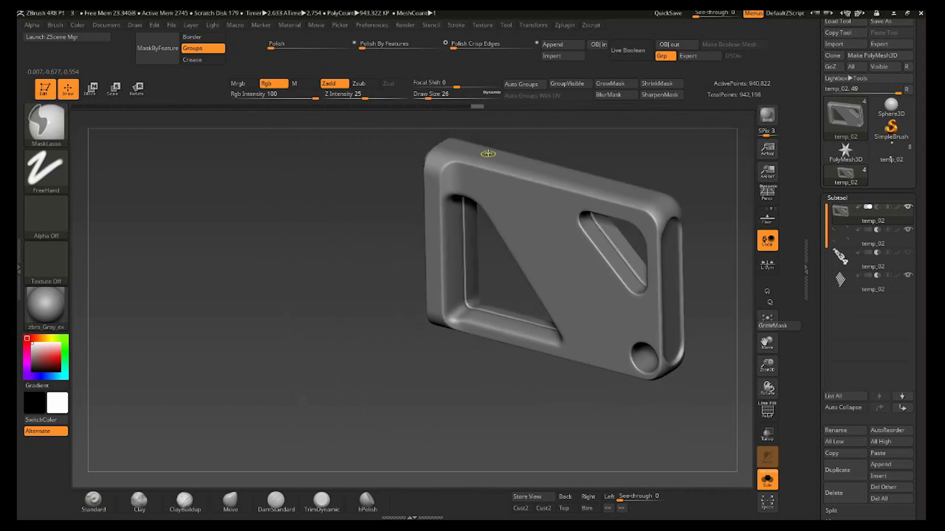
alt+right_drag(733, 234, 621, 276)
ctrl+right_drag(621, 276, 607, 351)
alt+right_drag(607, 352, 297, 358)
mouse_move(522, 280)
right_down()
mouse_move(489, 300)
mouse_move(544, 280)
mouse_move(622, 297)
mouse_move(605, 320)
mouse_move(514, 315)
mouse_move(624, 312)
mouse_move(608, 328)
mouse_move(747, 339)
right_up()
Step: Leave Solo mode to show all visible subtools and turn on Live Boolean
click(765, 485)
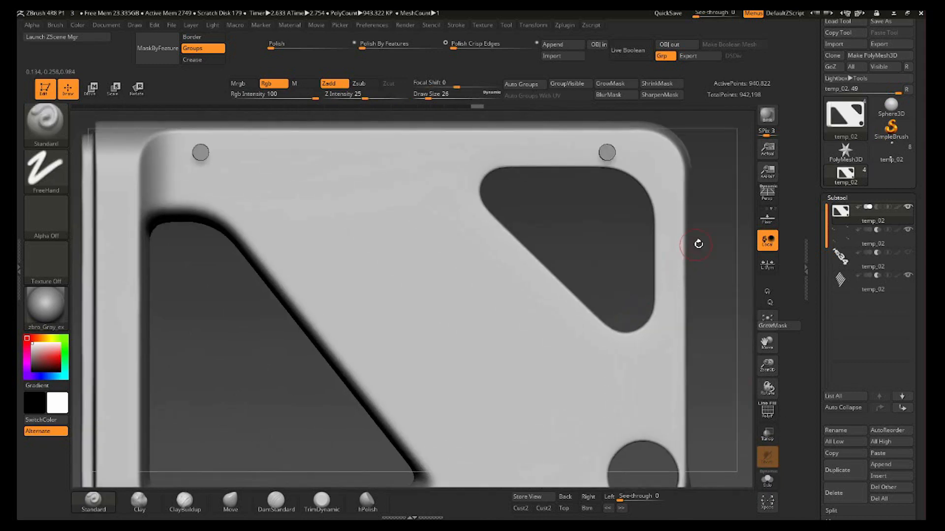
right_drag(698, 243, 687, 198)
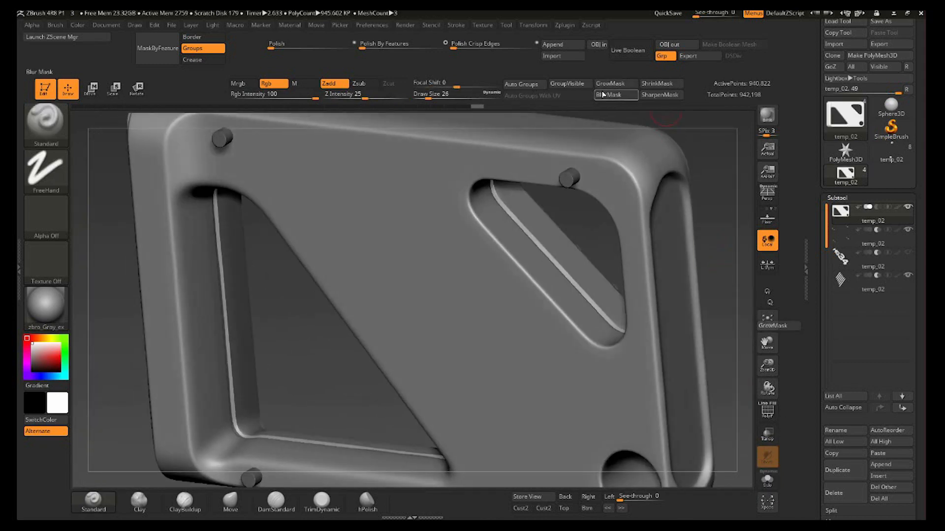
click(621, 52)
right_drag(673, 267, 649, 290)
ctrl+right_drag(548, 301, 568, 374)
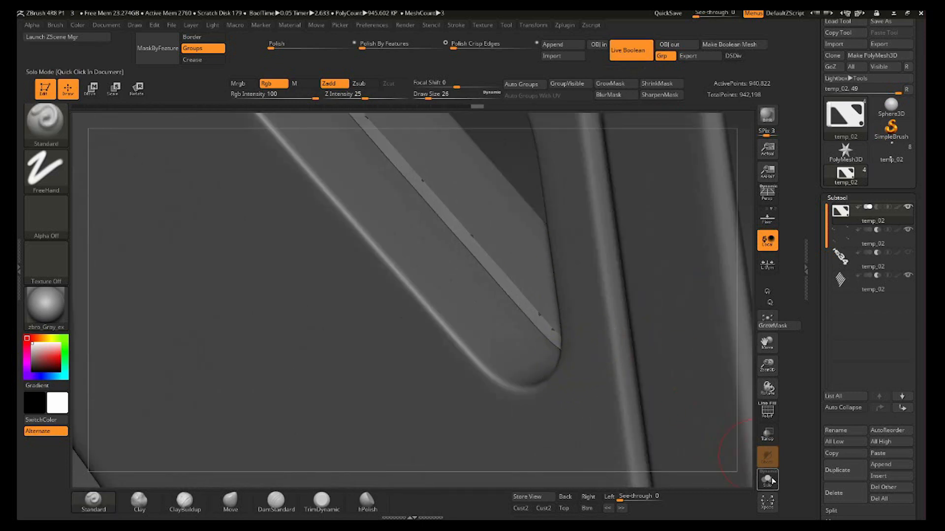
Step: Compare the small opening's inner ridge with Solo mode and Live Boolean switched on and off
click(768, 481)
click(769, 480)
click(769, 481)
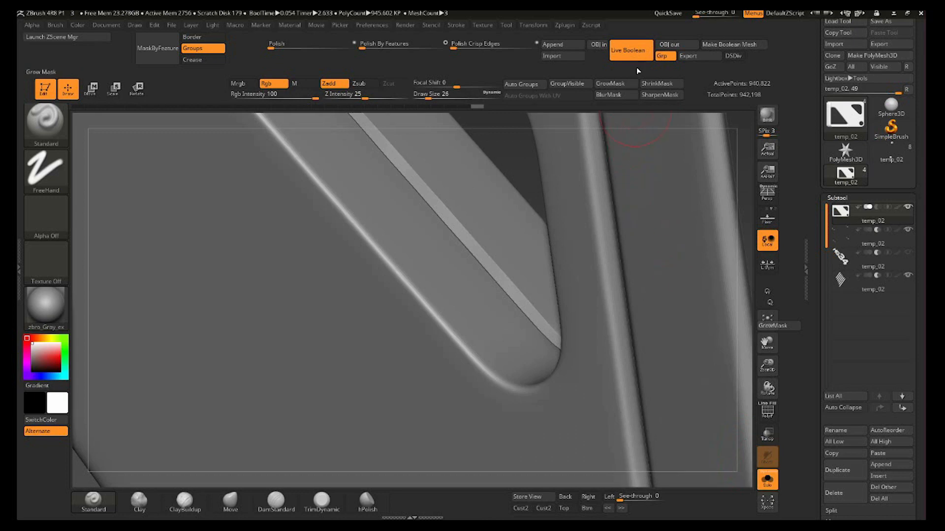
click(768, 481)
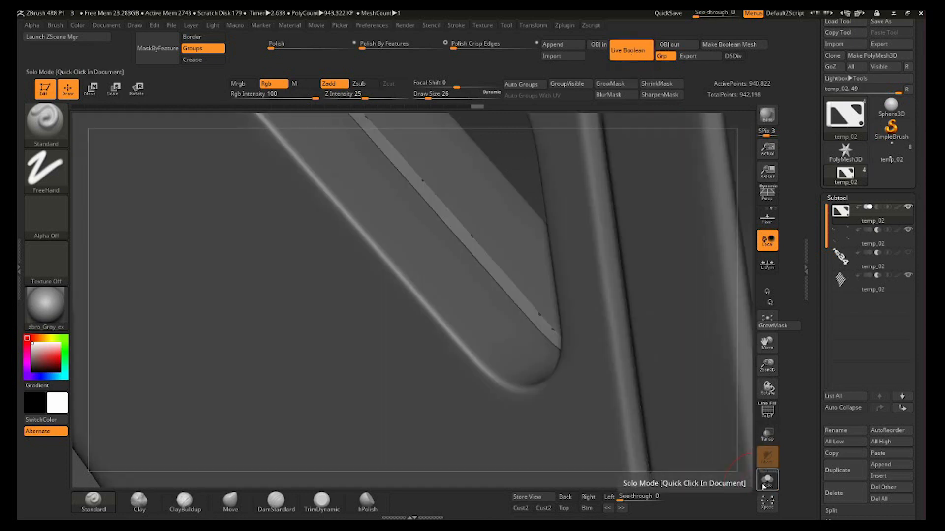
click(634, 50)
click(633, 50)
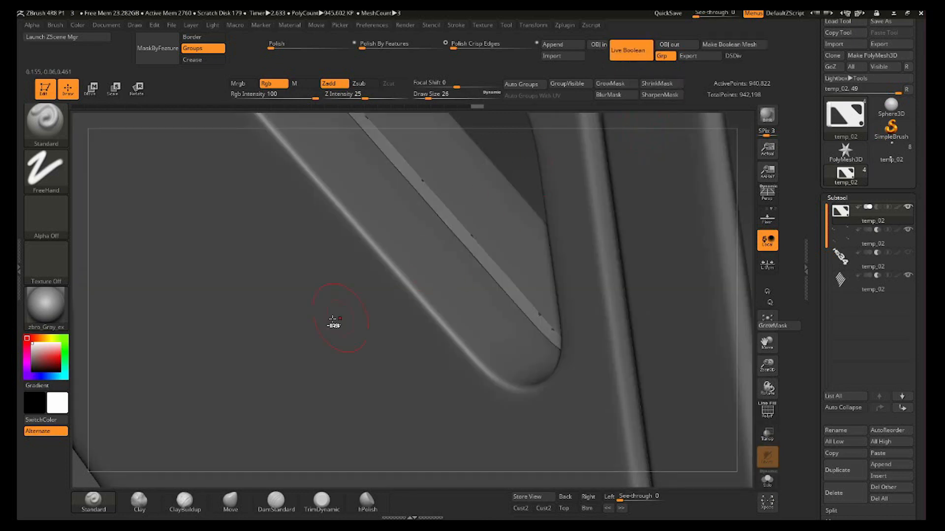
Step: Select the diagonal groove subtool and check its wireframe
ctrl+right_drag(333, 321, 566, 259)
shift+right_drag(475, 268, 369, 280)
alt+right_drag(162, 358, 443, 290)
right_drag(443, 290, 317, 287)
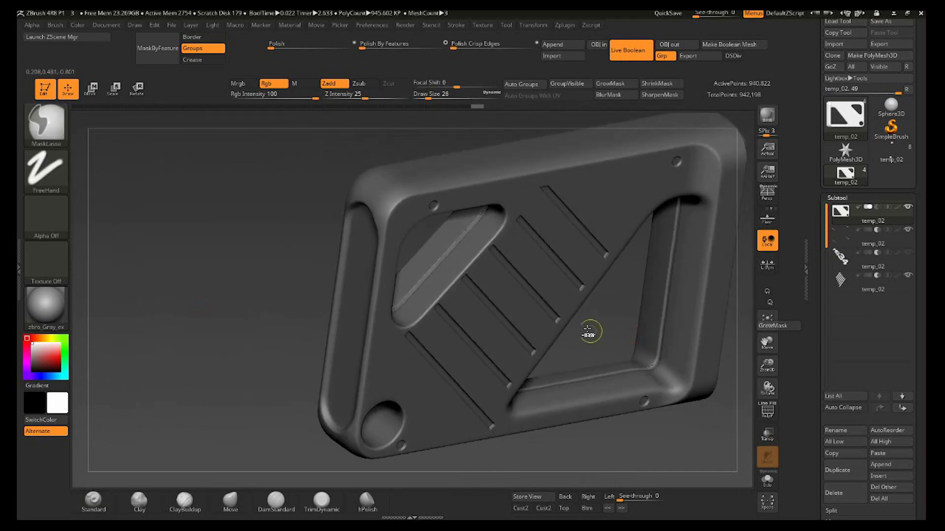
ctrl+right_drag(590, 329, 360, 285)
click(850, 291)
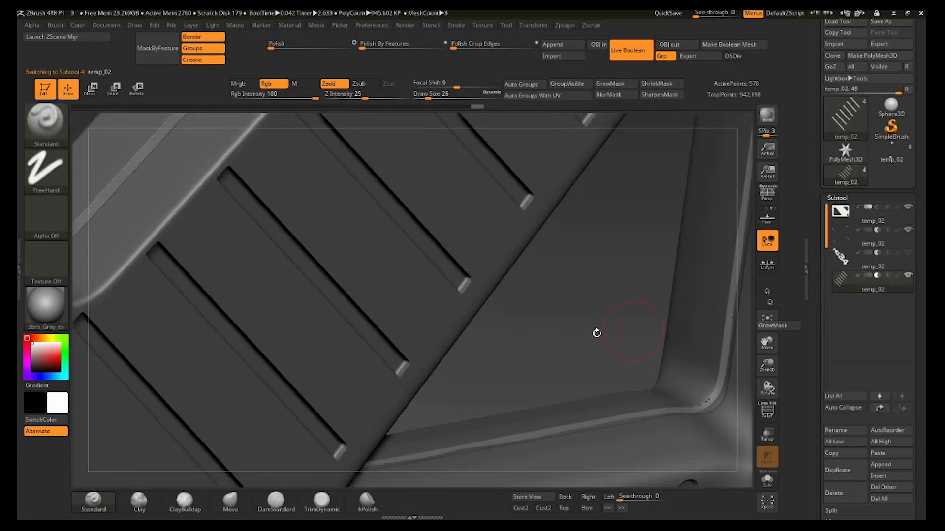
key(shift+f)
right_drag(604, 366, 568, 322)
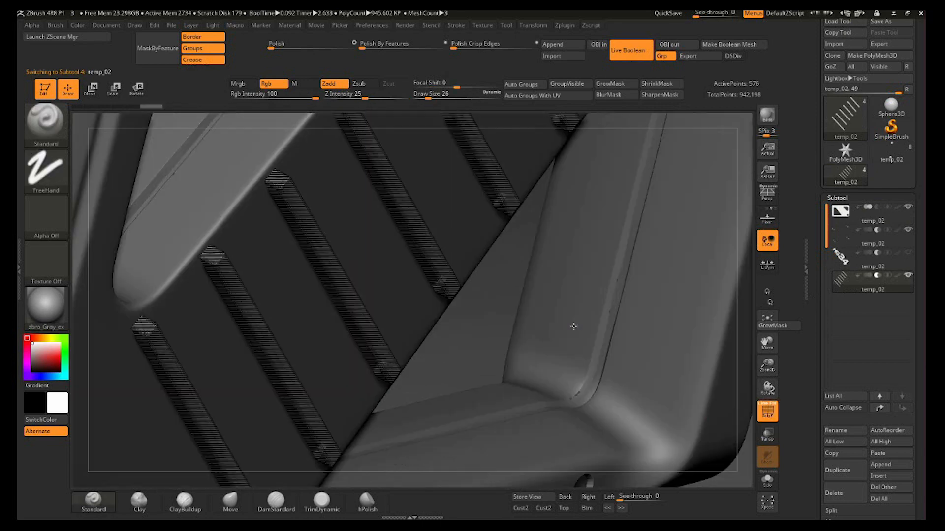
key(shift+f)
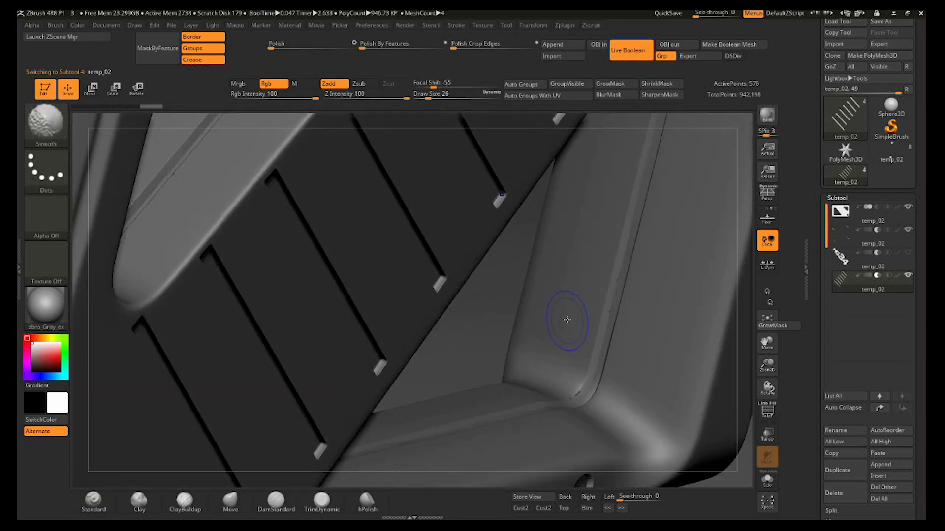
Step: Try subdividing the diagonal groove subtool once, inspect the groove ends, and undo the subdivision
key(shift+f)
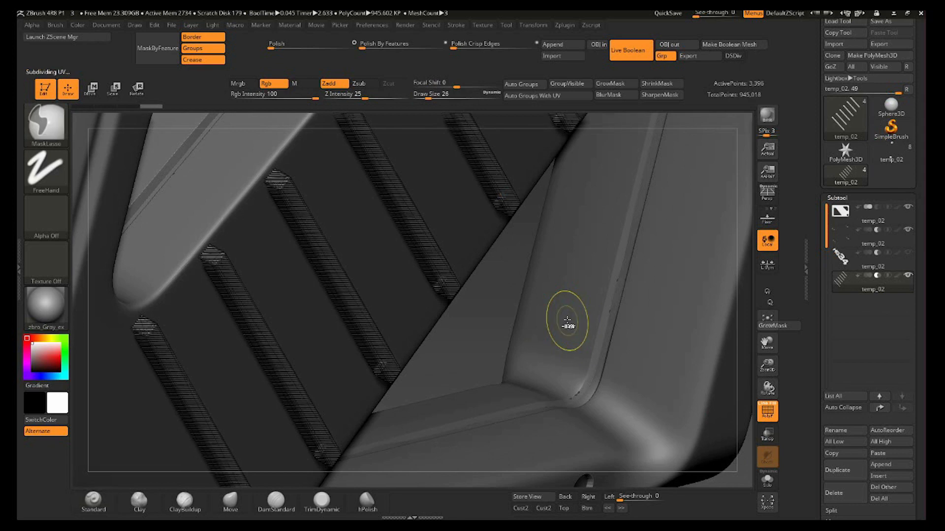
key(shift+f)
key(ctrl+d)
ctrl+right_drag(473, 357, 639, 366)
ctrl+right_drag(640, 367, 636, 423)
mouse_move(695, 417)
ctrl+right_down()
mouse_move(664, 424)
mouse_move(657, 457)
ctrl+right_up()
alt+right_drag(657, 457, 559, 359)
right_drag(646, 395, 496, 355)
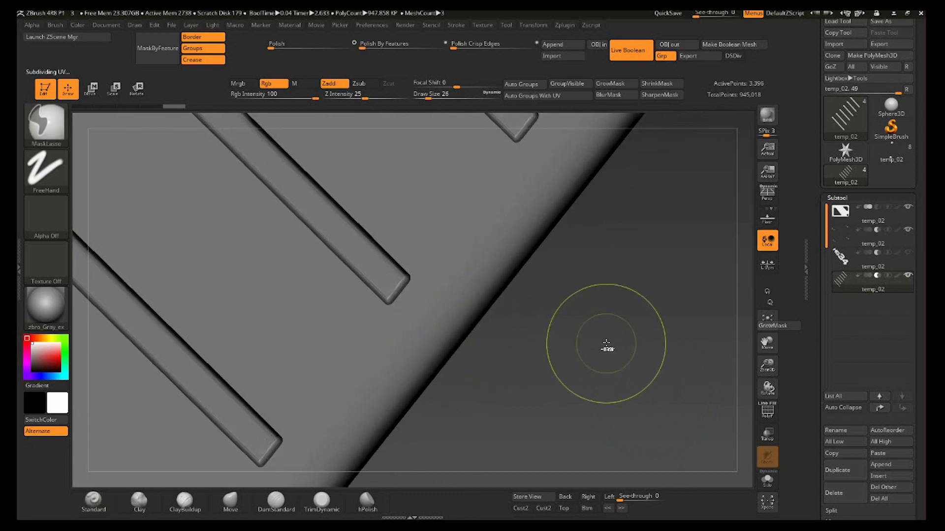
key(ctrl+z)
right_drag(567, 346, 570, 359)
key(super)
mouse_move(307, 512)
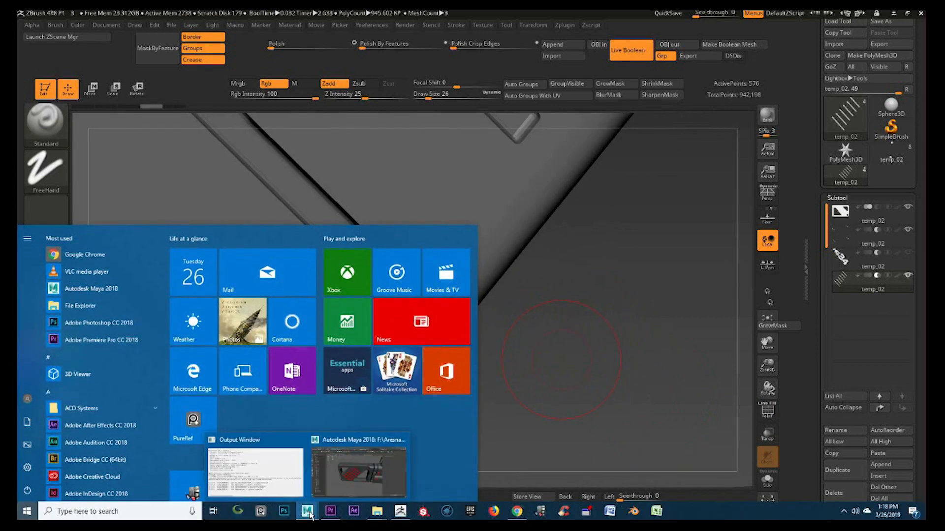
click(358, 467)
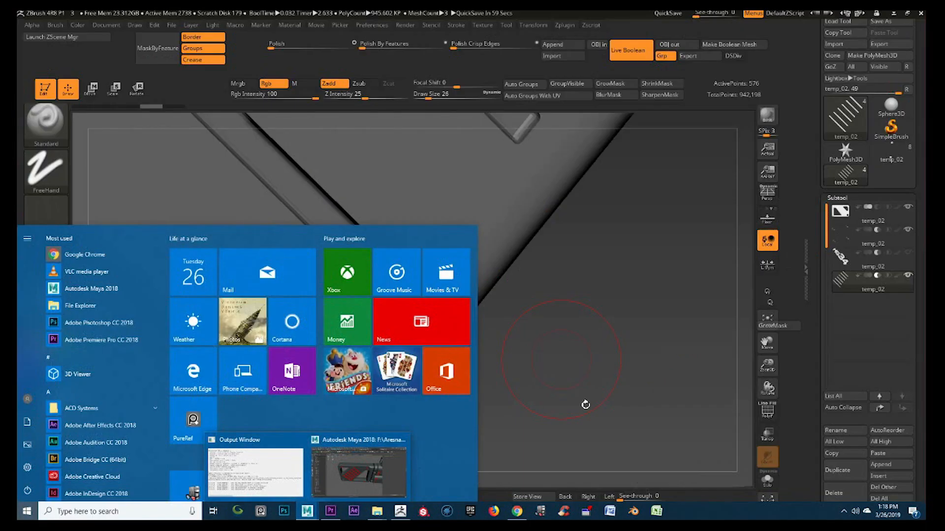
click(585, 403)
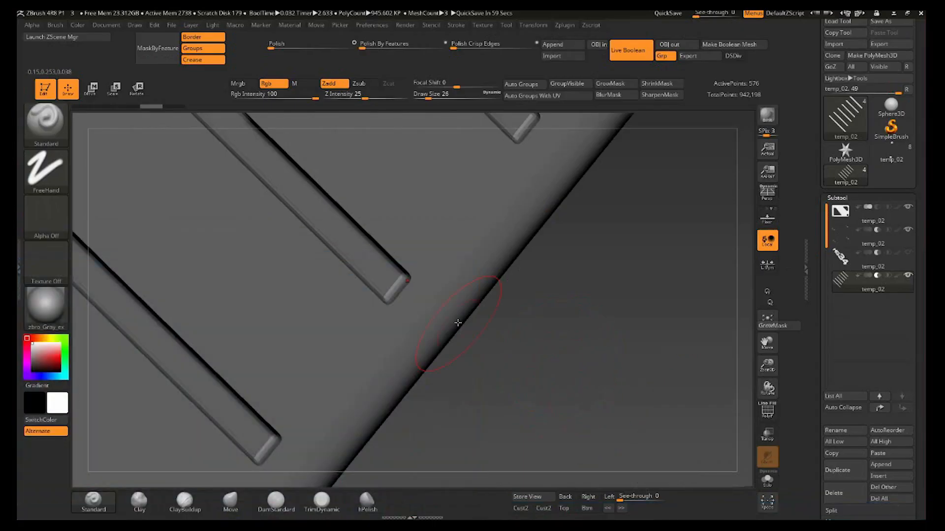
Step: Generate a boolean mesh from the panel with its subtracted grooves and holes, and switch to the UMesh_temp_02 tool
ctrl+right_drag(440, 407, 453, 290)
mouse_move(586, 288)
alt+right_down()
mouse_move(561, 354)
mouse_move(570, 341)
alt+right_up()
key(f)
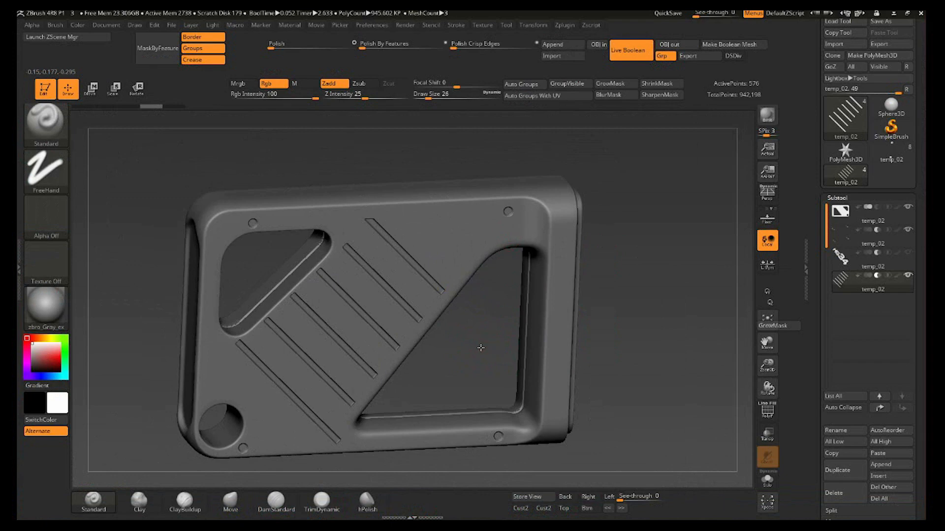
ctrl+right_drag(422, 292, 446, 318)
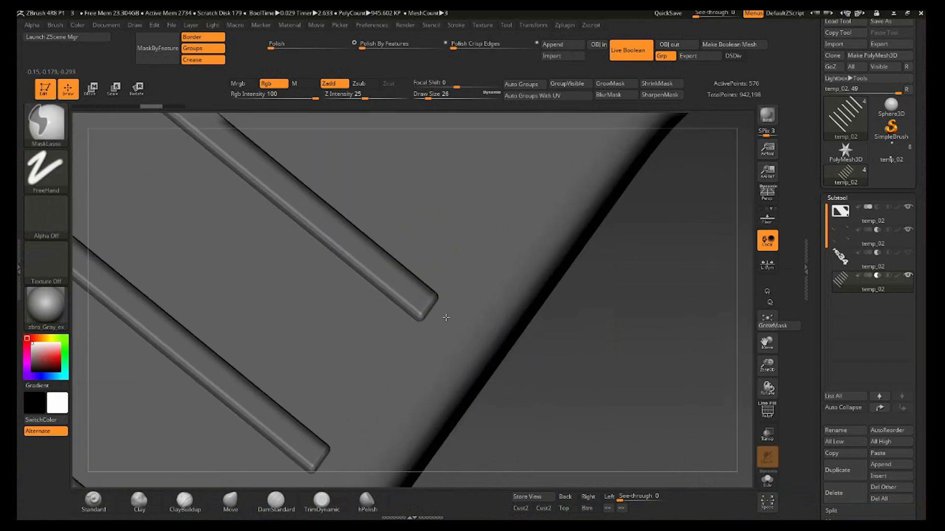
key(shift+f)
key(shift+f)
ctrl+right_drag(453, 386, 505, 221)
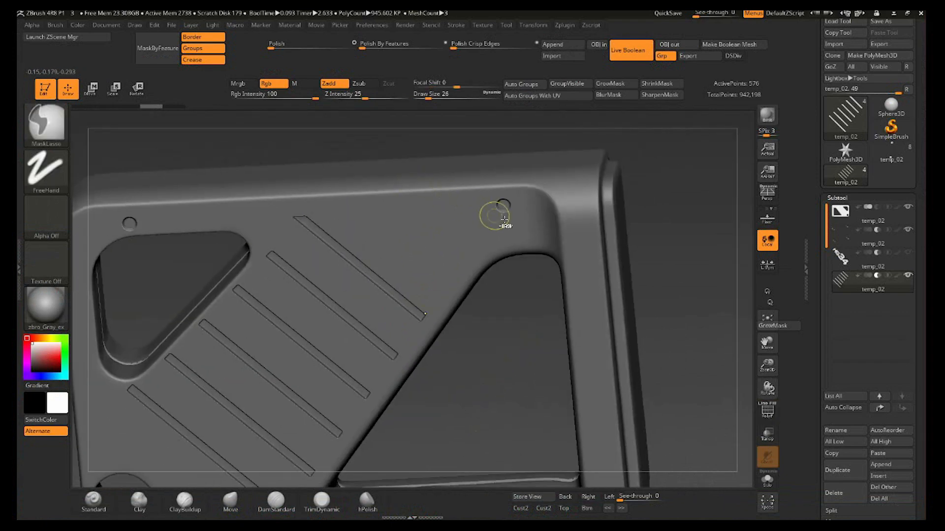
drag(675, 236, 796, 302)
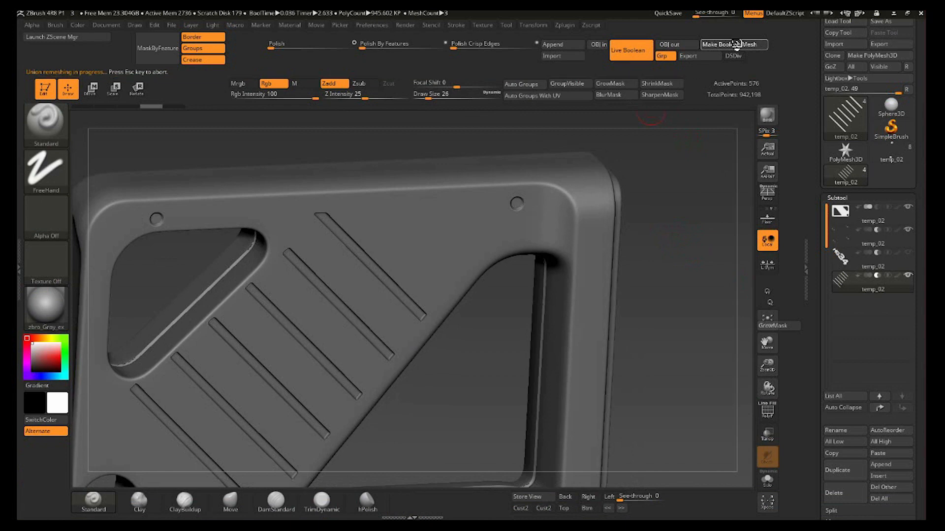
click(840, 181)
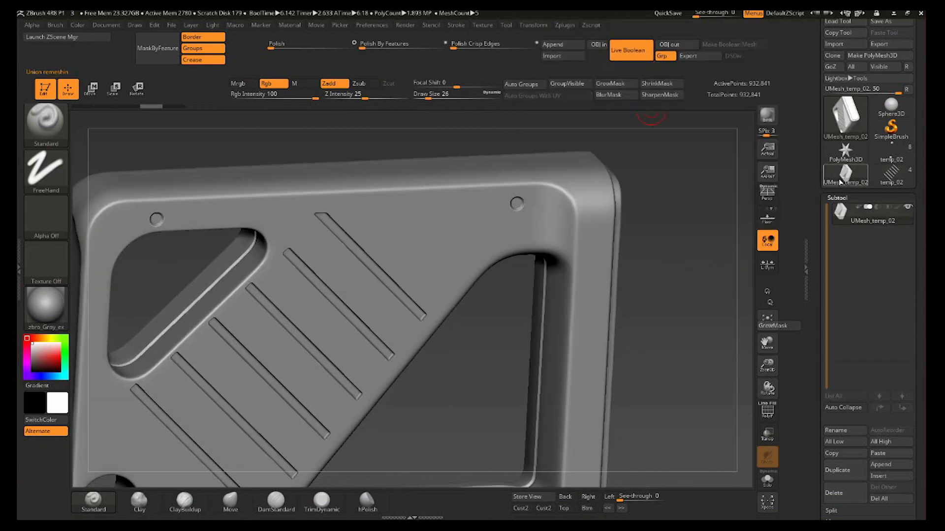
Step: Examine the merged mesh's ridges, grooves and holes, and display its polygroup wireframe
drag(693, 294, 625, 321)
ctrl+right_drag(420, 255, 435, 314)
alt+right_drag(473, 351, 450, 157)
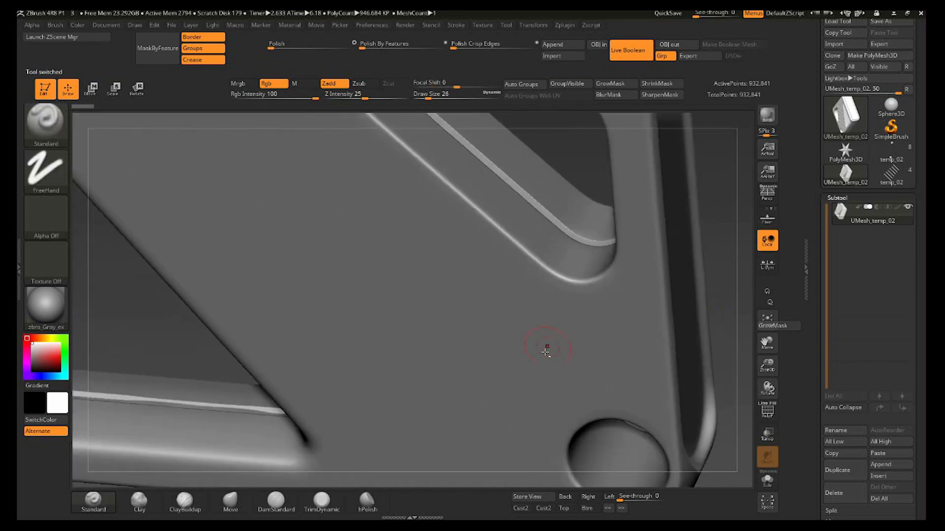
alt+right_drag(546, 349, 530, 169)
shift+drag(581, 391, 510, 392)
alt+right_drag(510, 393, 412, 427)
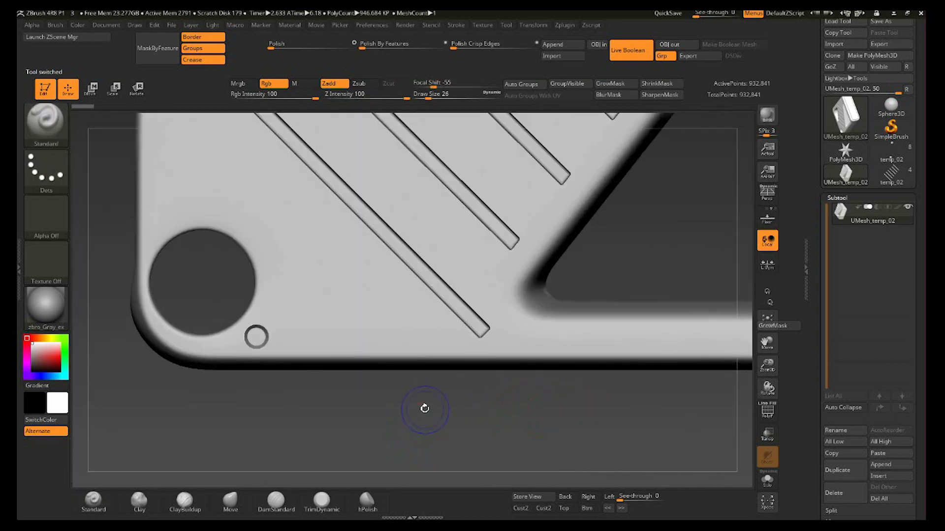
key(shift+f)
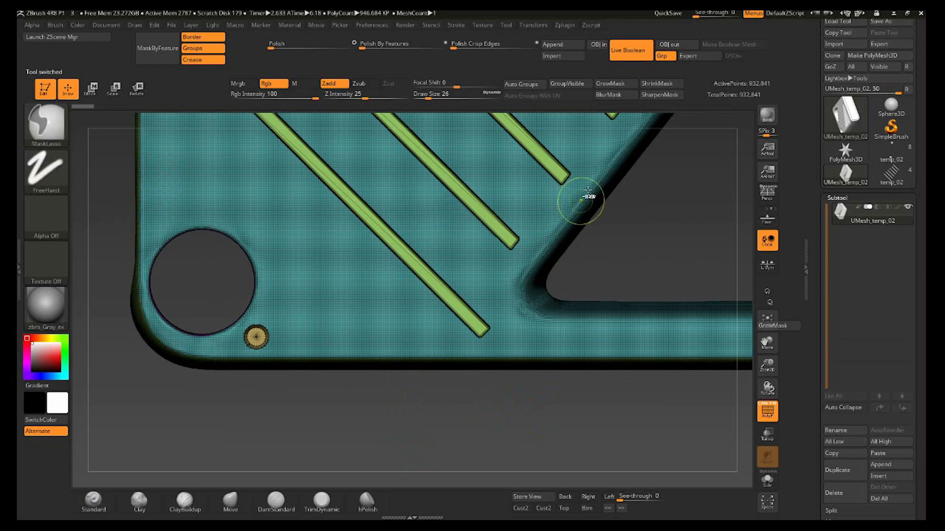
Step: Set the DynaMesh Master target polycount to 2 million for the merged panel
click(565, 24)
alt+drag(665, 204, 586, 410)
click(564, 25)
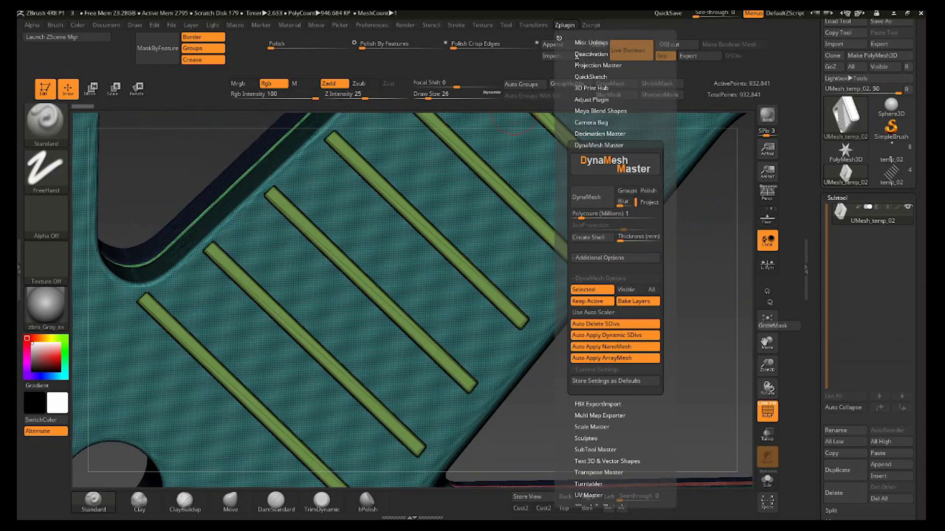
text(2)
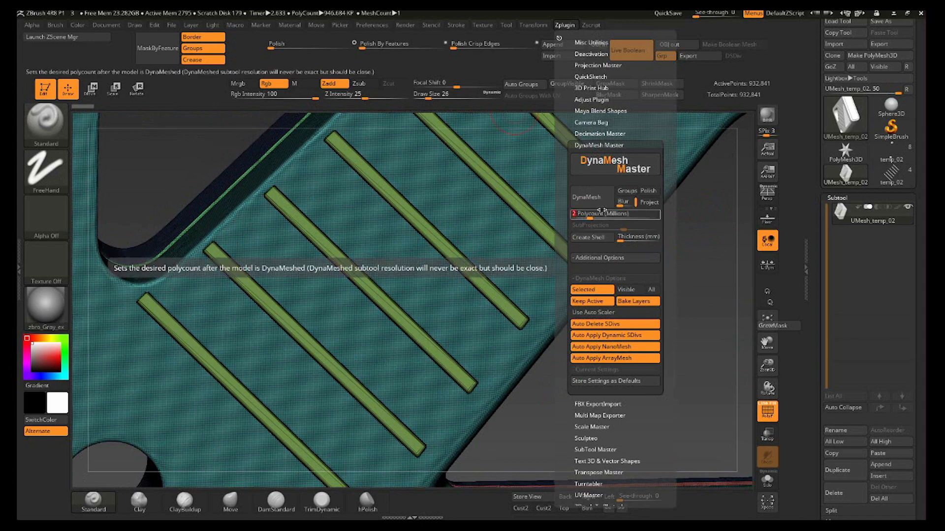
key(Return)
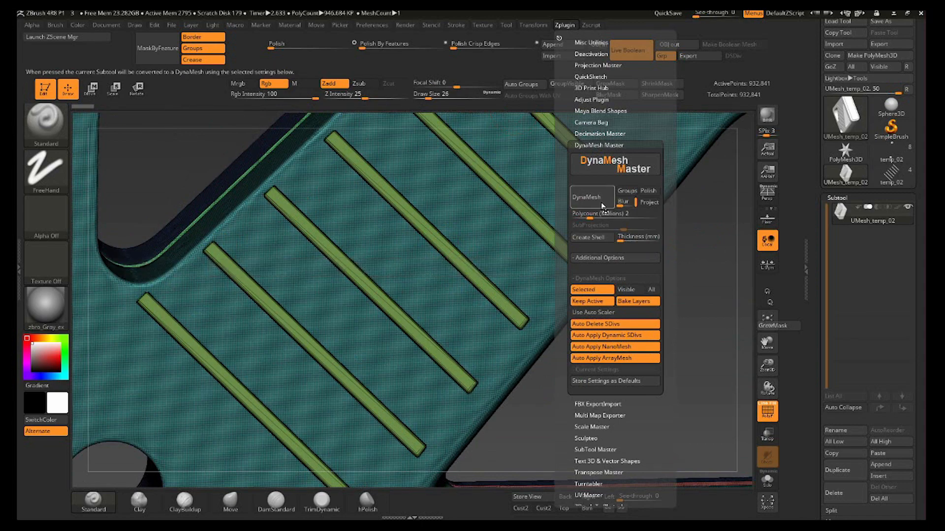
Step: DynaMesh the merged panel, hide its wireframe, and check the grooves and holes on the whole part
click(602, 206)
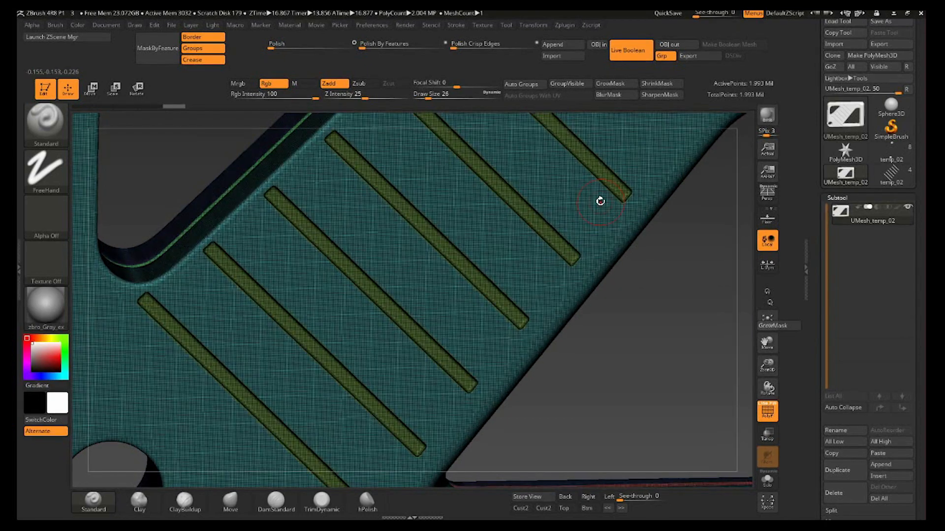
key(shift+f)
ctrl+drag(571, 322, 548, 350)
ctrl+right_drag(549, 348, 523, 259)
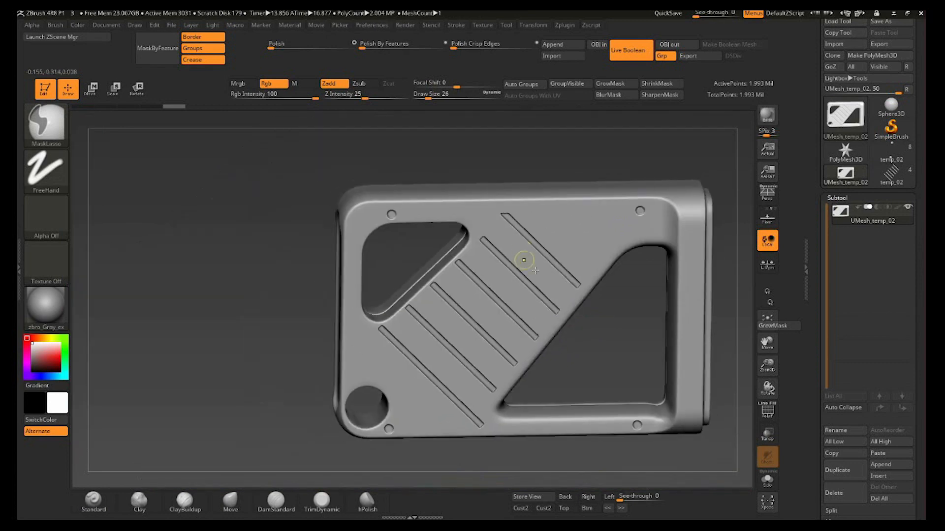
mouse_move(616, 317)
right_down()
mouse_move(681, 327)
mouse_move(684, 340)
mouse_move(264, 301)
mouse_move(487, 359)
mouse_move(497, 257)
mouse_move(350, 391)
mouse_move(541, 403)
mouse_move(489, 382)
mouse_move(515, 362)
mouse_move(580, 357)
right_up()
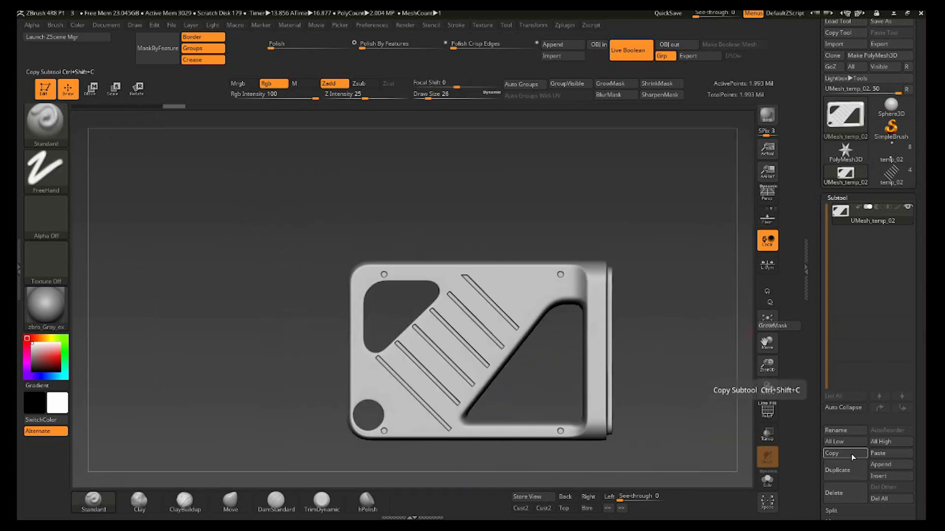
Step: Copy the DynaMeshed panel into the multi-part gun tool temp_02 as a new subtool and turn off Live Boolean
click(899, 146)
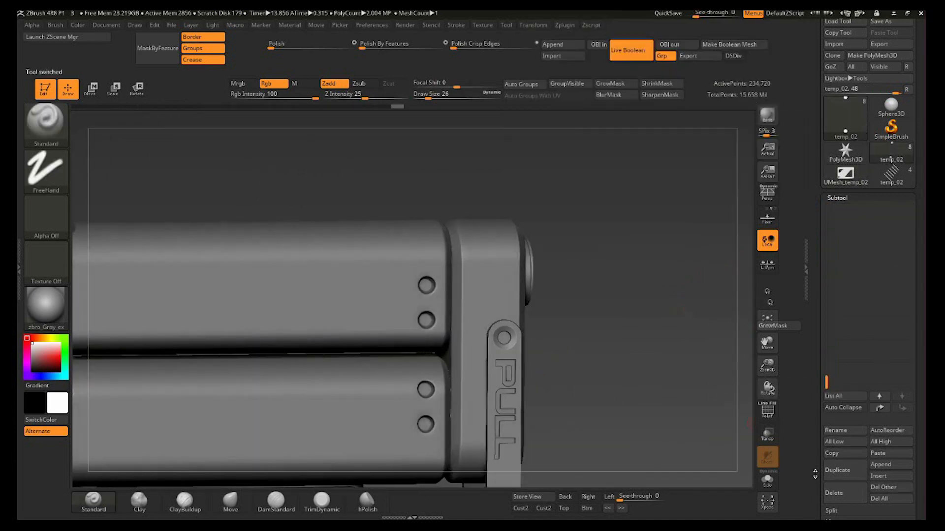
click(883, 454)
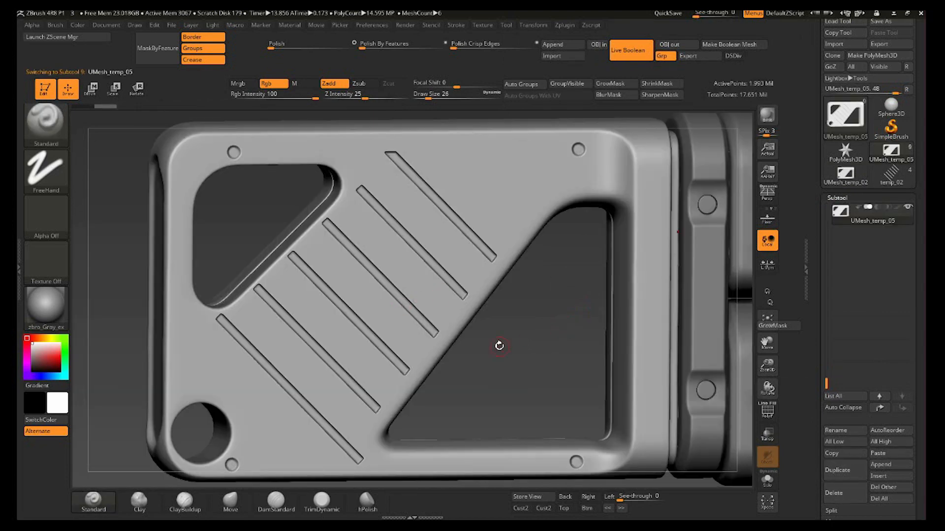
shift+drag(499, 346, 320, 166)
shift+drag(371, 190, 518, 415)
key(super)
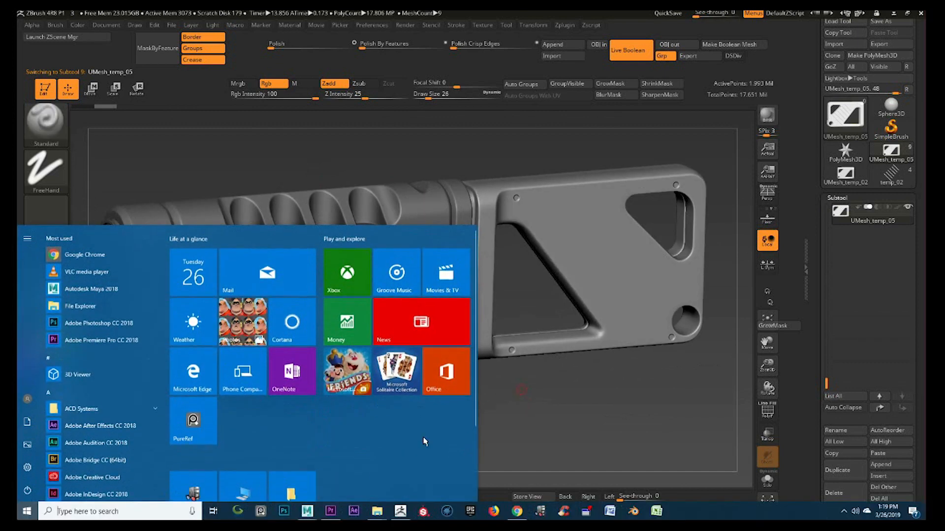
click(636, 51)
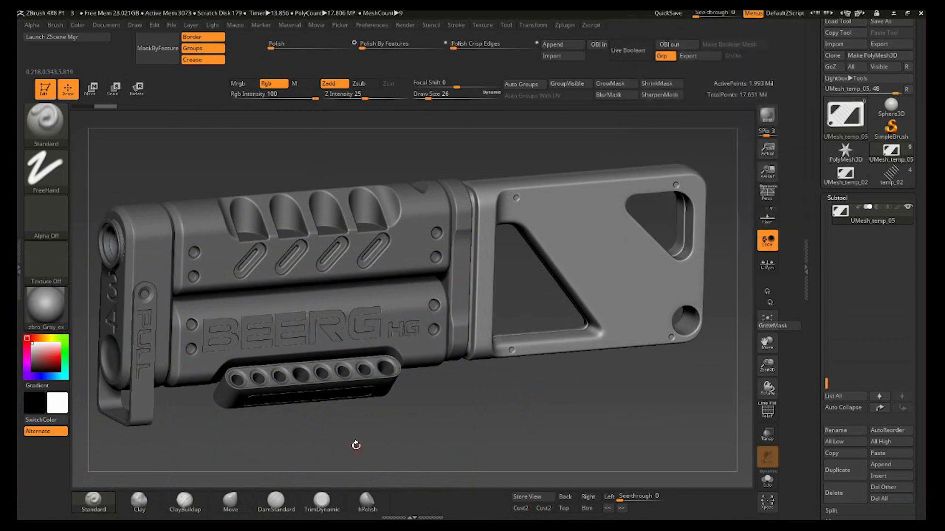
Step: Switch to Maya and export the thin upright bracket on top of the gun body as an OBJ into C:\temp meshes
key(super)
mouse_move(307, 512)
click(350, 479)
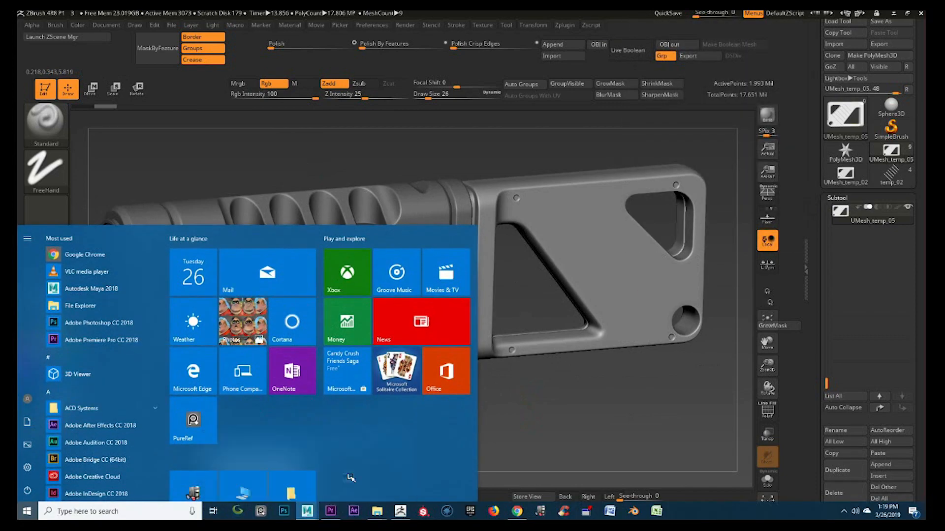
scroll(472, 269, down, 3)
alt+drag(472, 269, 357, 240)
scroll(327, 181, up, 6)
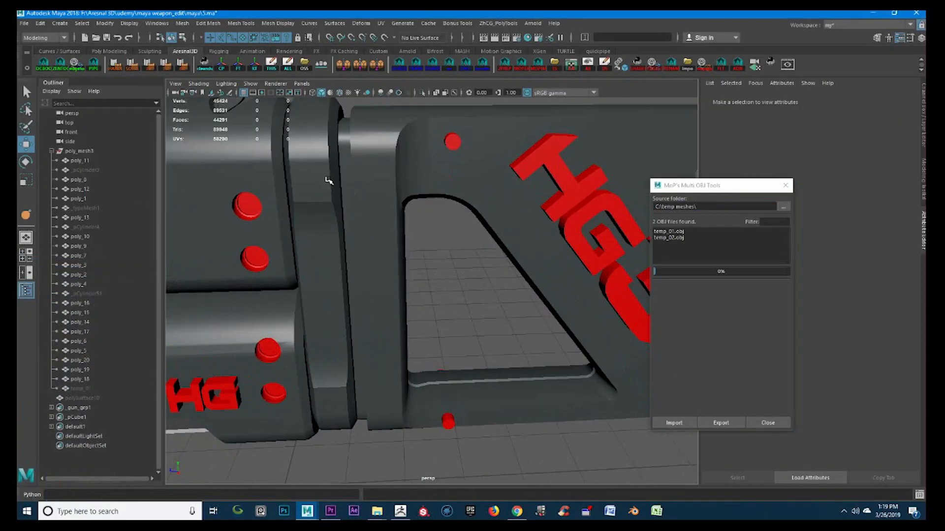
alt+drag(328, 181, 334, 215)
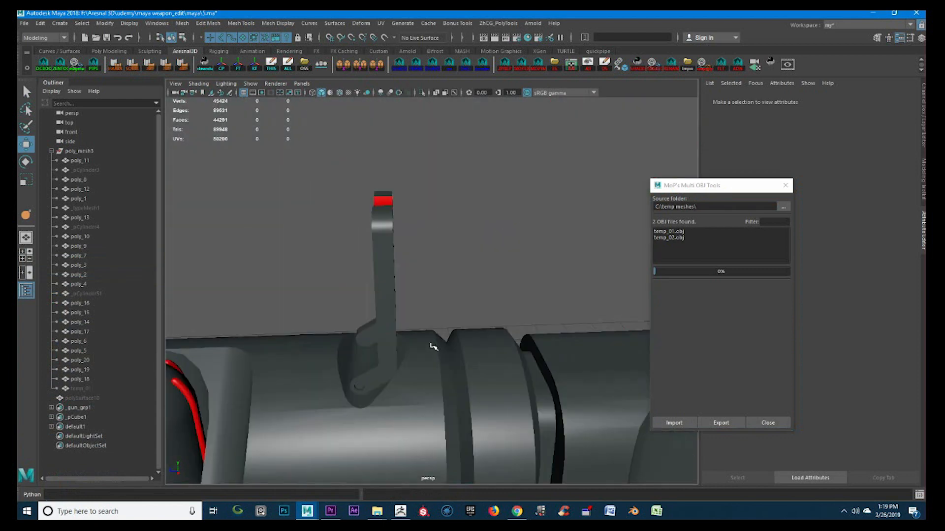
click(393, 290)
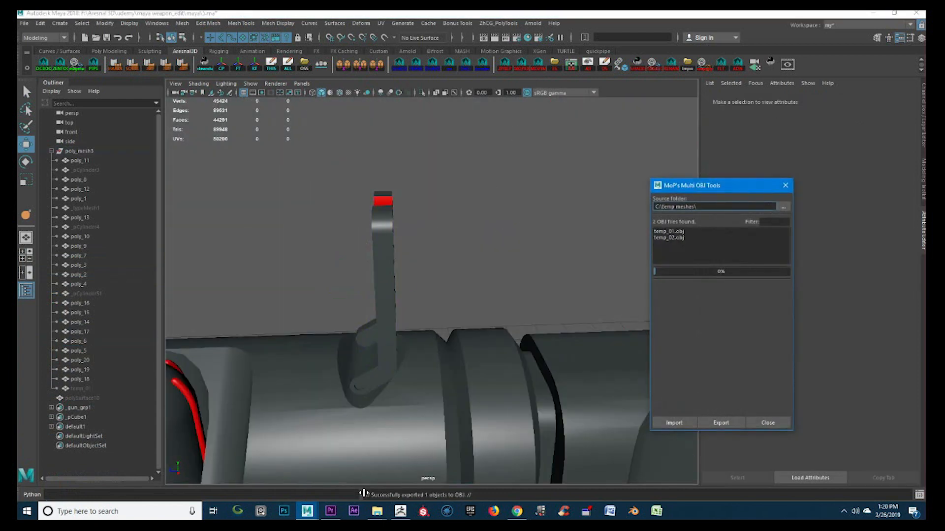
Step: Switch to ZBrush, append a Sphere3D subtool to the gun, and replace it with the imported temp_02.obj
click(401, 511)
click(560, 53)
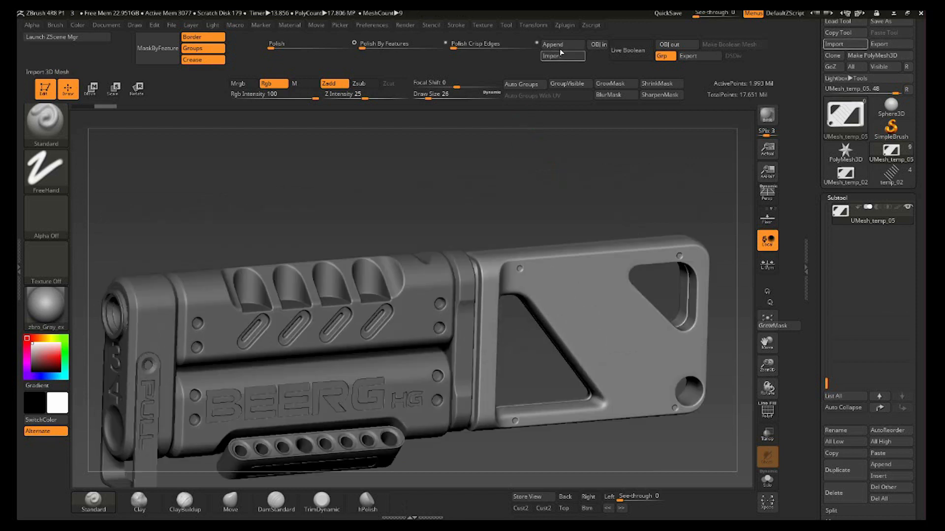
click(561, 45)
click(421, 117)
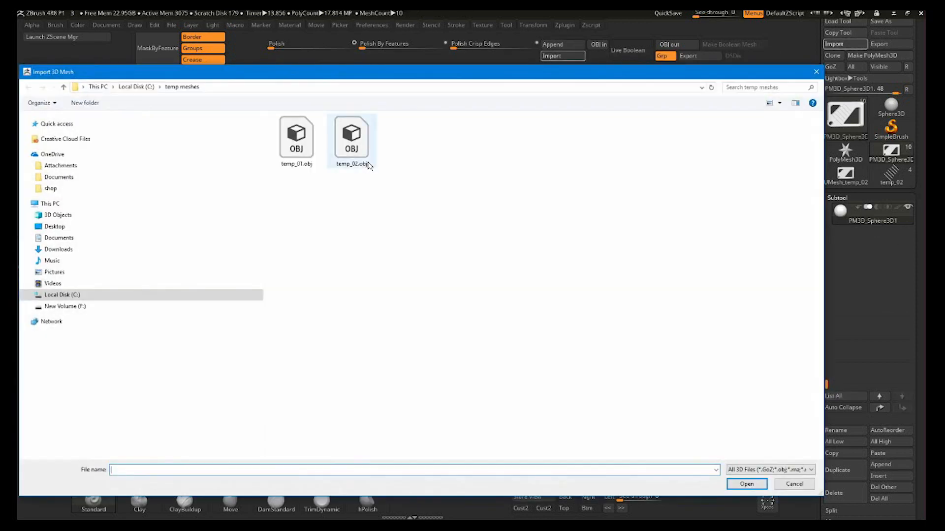
click(368, 164)
click(745, 484)
Step: Isolate the imported bracket, show its wireframe, and split it into polygroups with Auto Groups With UV
click(777, 484)
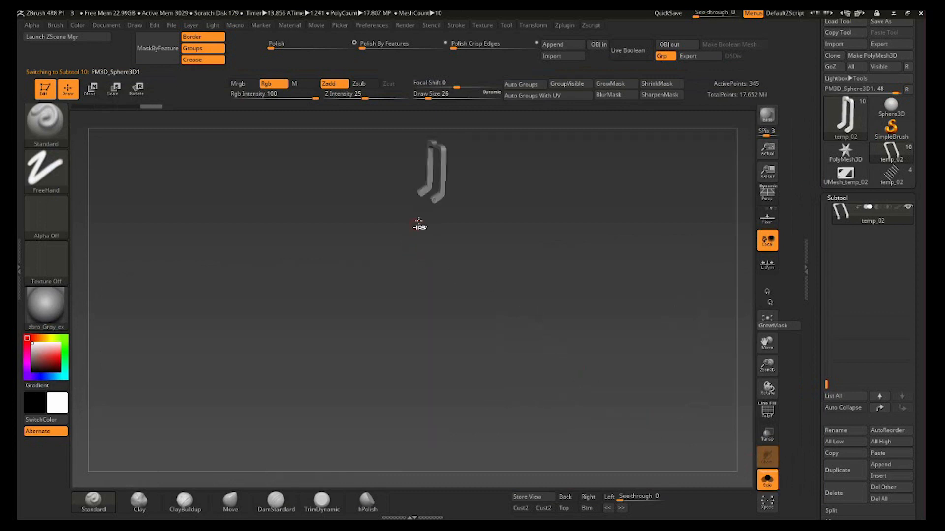
key(f)
right_drag(545, 398, 603, 275)
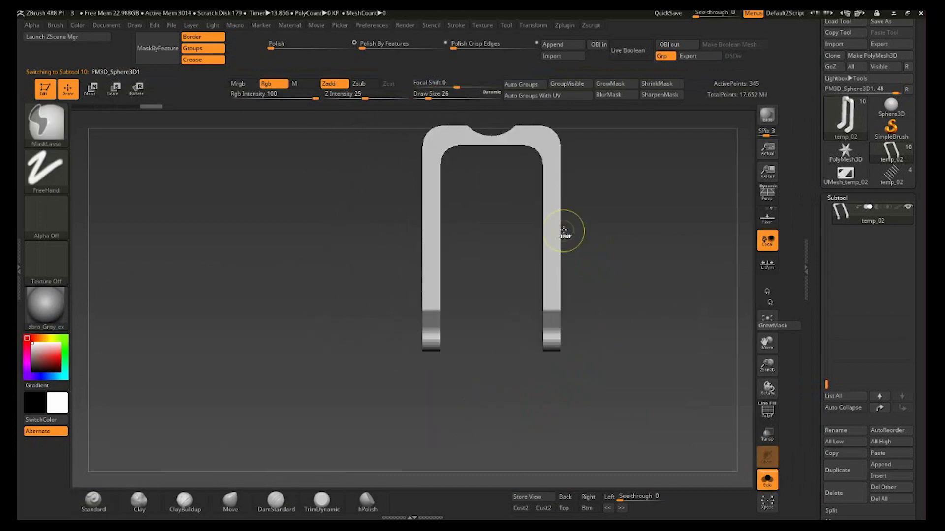
ctrl+right_drag(563, 233, 581, 313)
key(shift+f)
right_drag(642, 268, 696, 288)
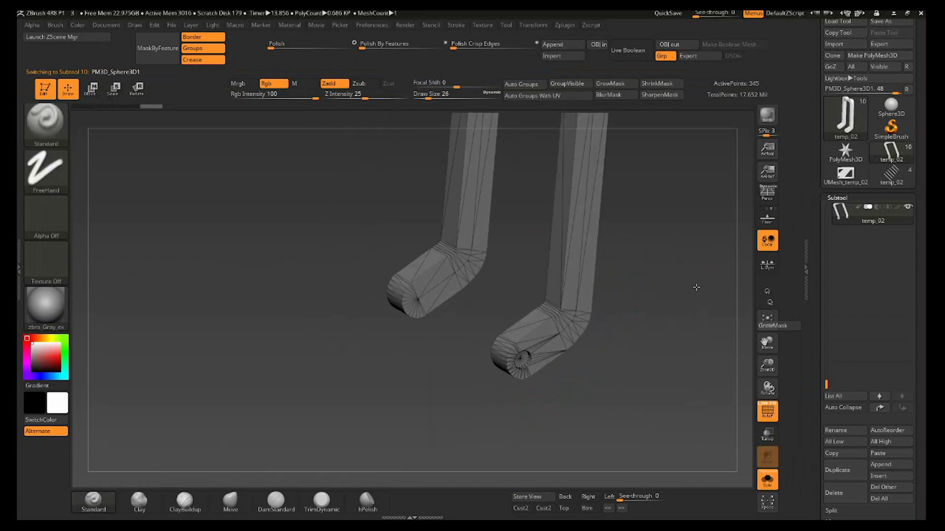
click(564, 96)
key(f)
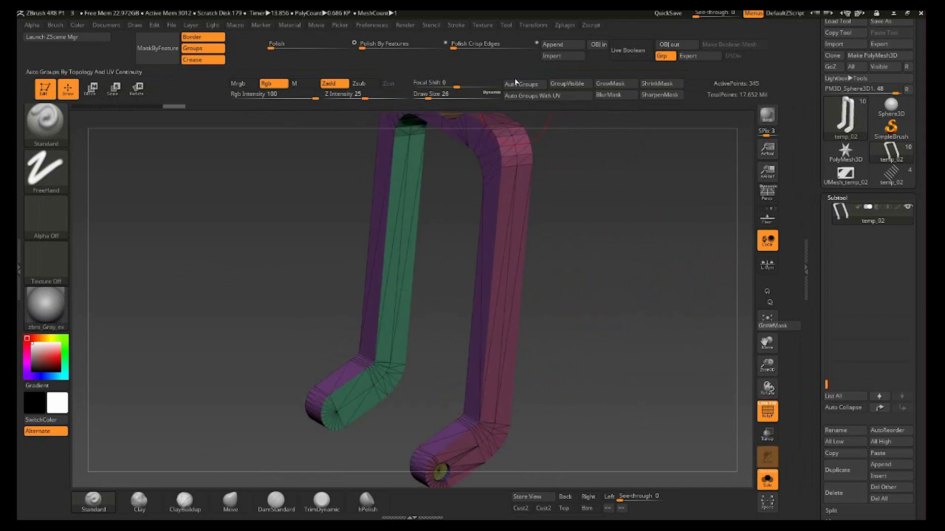
click(566, 26)
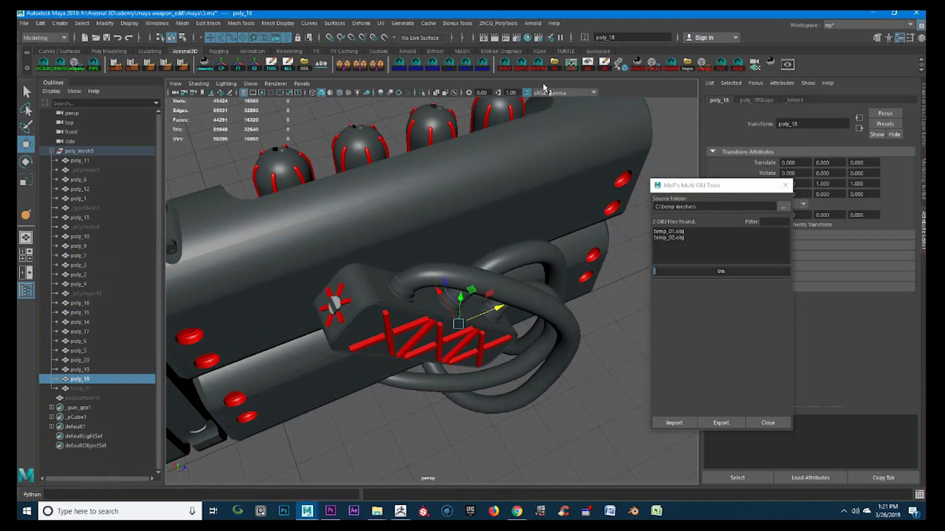
Step: Export the selected cable mesh poly_18 from Maya over the existing base.obj on the Desktop
click(555, 63)
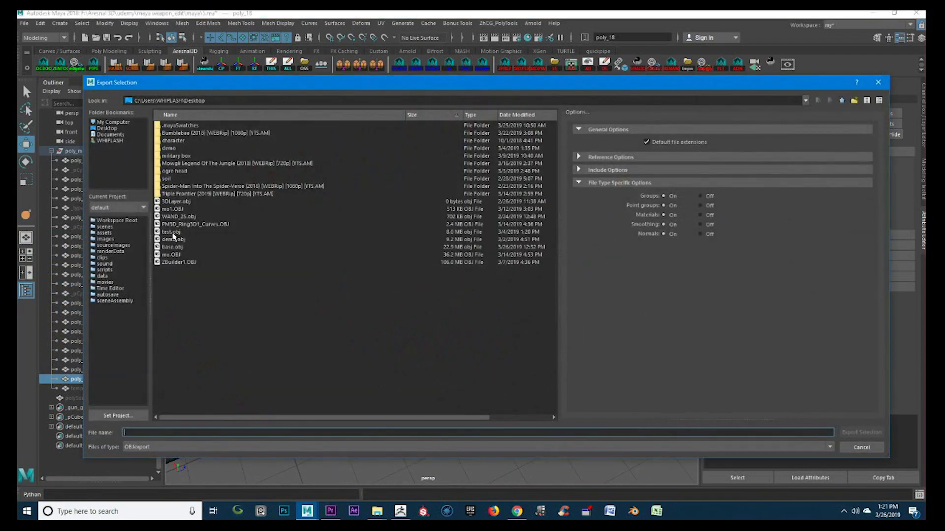
click(178, 202)
double_click(176, 246)
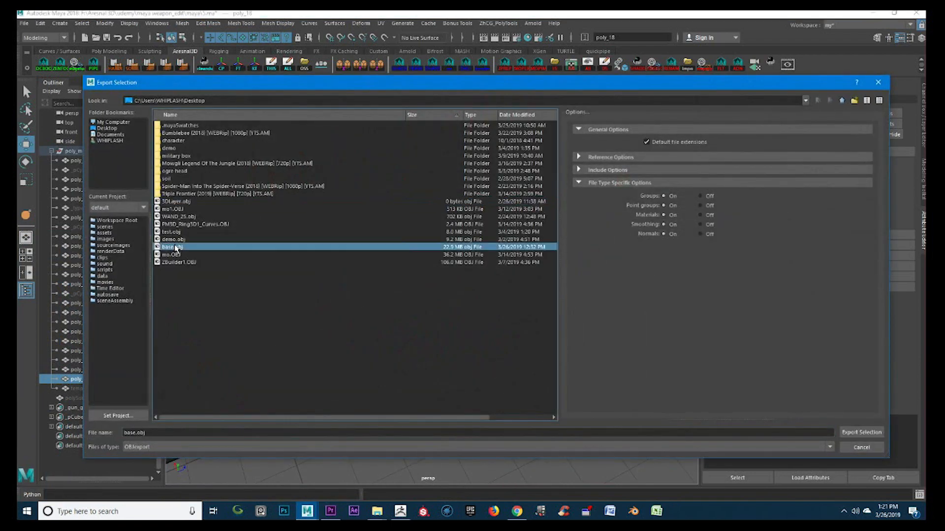
click(465, 282)
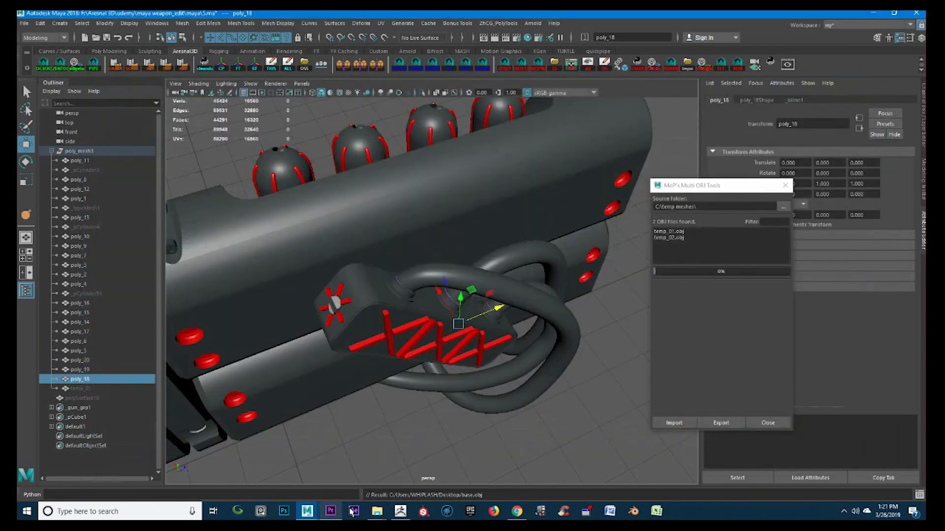
Step: Switch to ZBrush, append and select a Sphere3D subtool, and replace it with base.obj imported from the Desktop
click(400, 512)
click(578, 48)
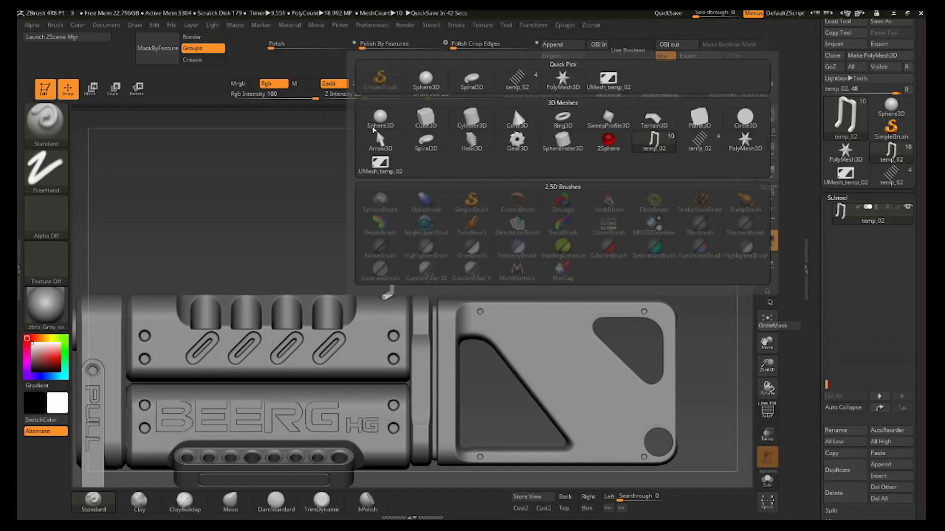
click(382, 120)
alt+click(152, 361)
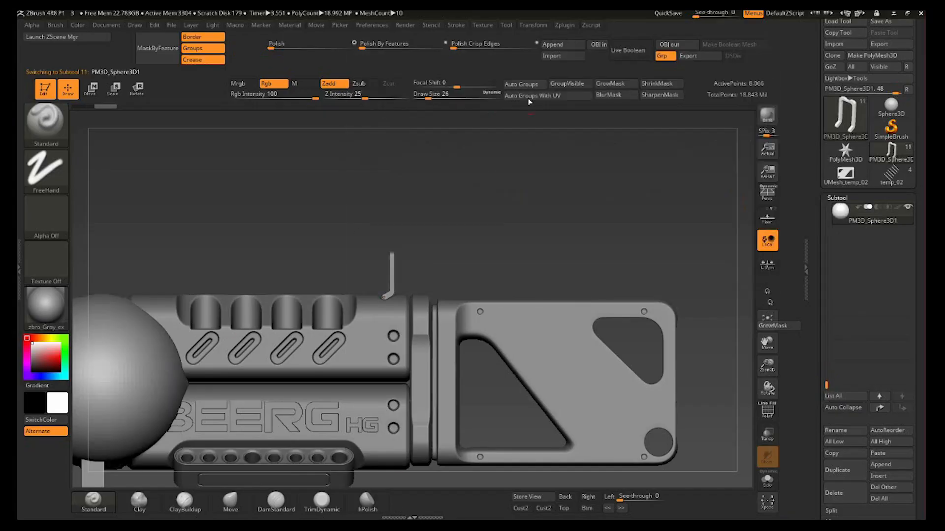
click(569, 57)
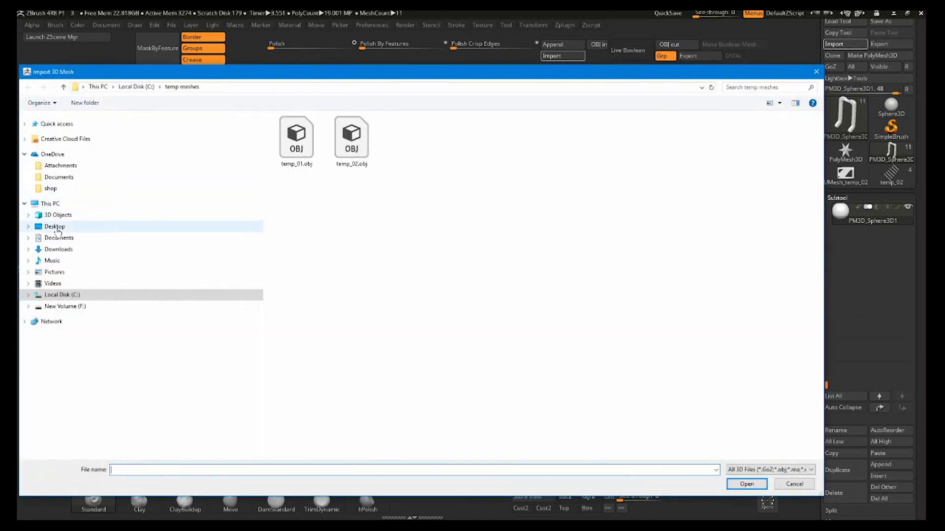
click(55, 227)
click(363, 225)
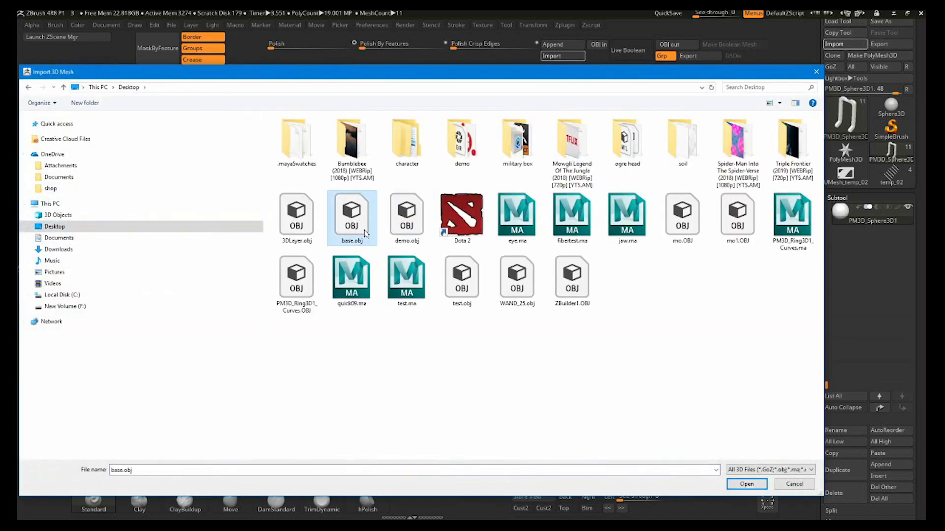
double_click(365, 233)
Step: Check the cables alone and against the gun, subdivide them until smooth, and inspect their wireframe
click(768, 480)
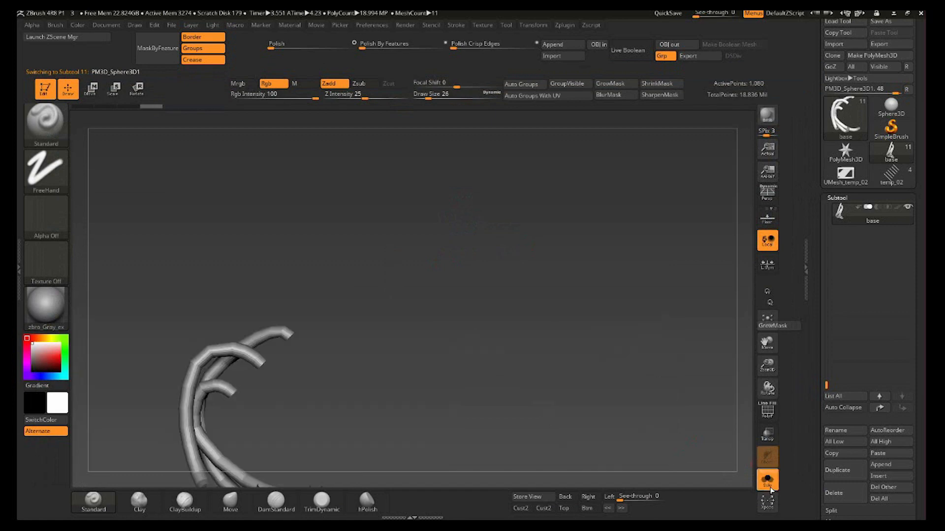
click(766, 480)
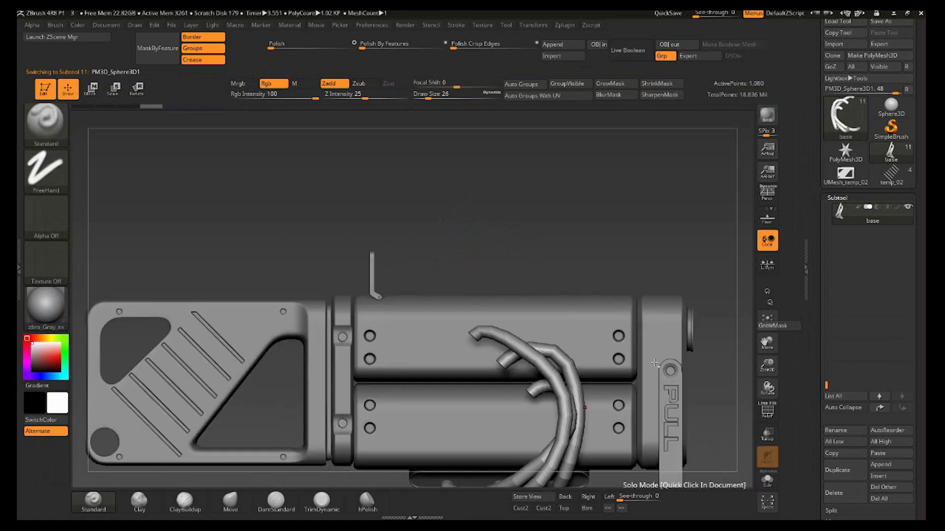
key(ctrl)
key(ctrl+d)
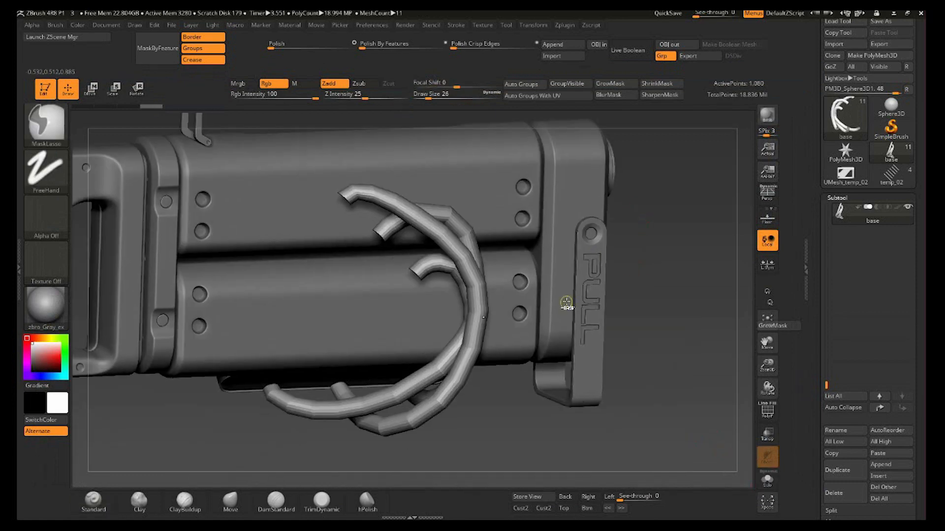
key(ctrl+d)
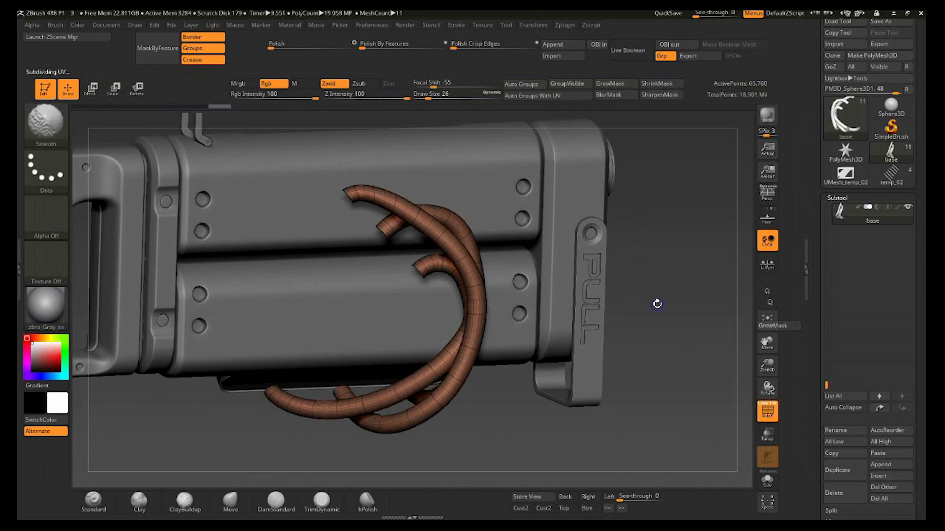
key(shift+f)
key(shift+f)
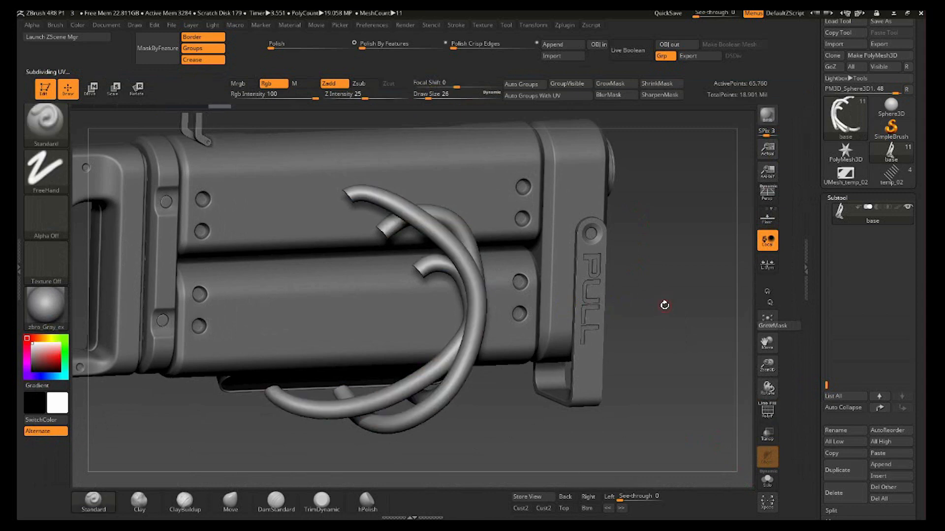
Step: Switch to Maya and export the red crossed-strip mesh poly_4 on the cable housing as an OBJ
key(super)
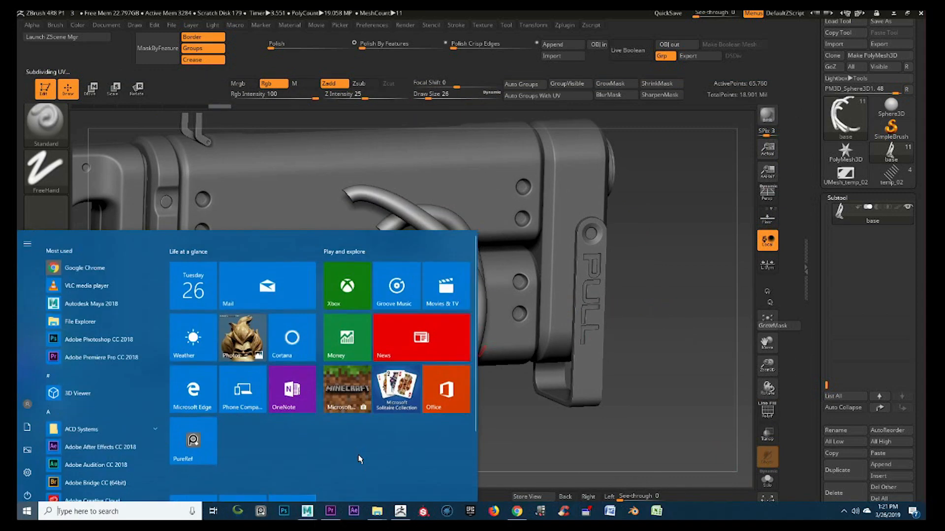
click(307, 511)
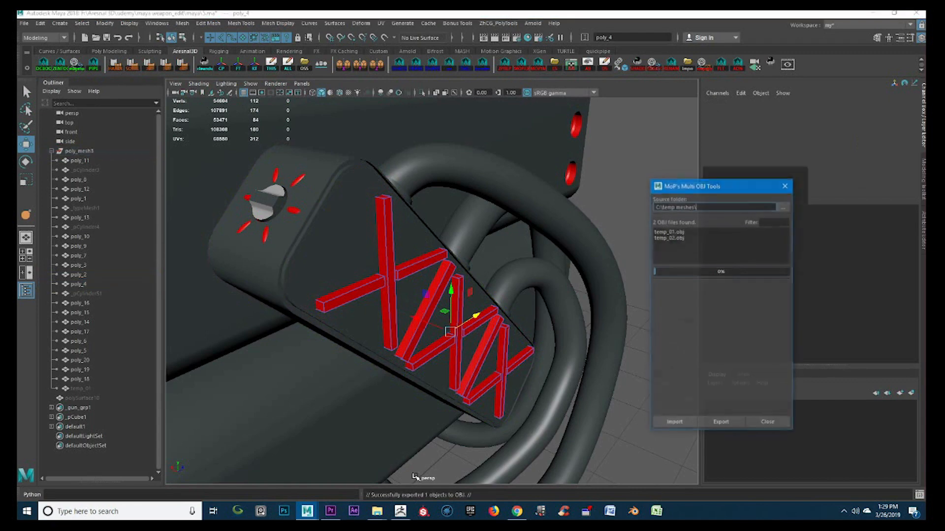
Step: Switch to ZBrush and append a Sphere3D subtool to the cable housing temp_02
click(402, 508)
drag(577, 242, 569, 107)
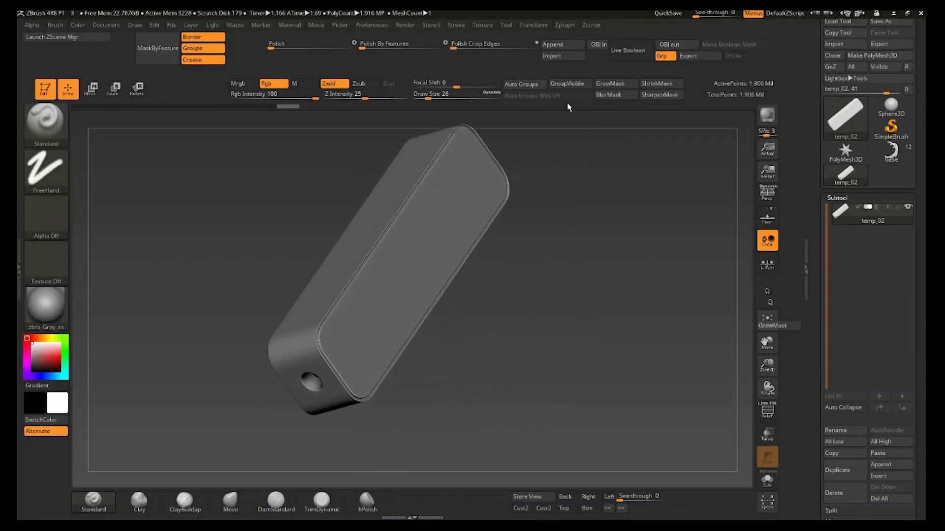
click(563, 45)
click(371, 121)
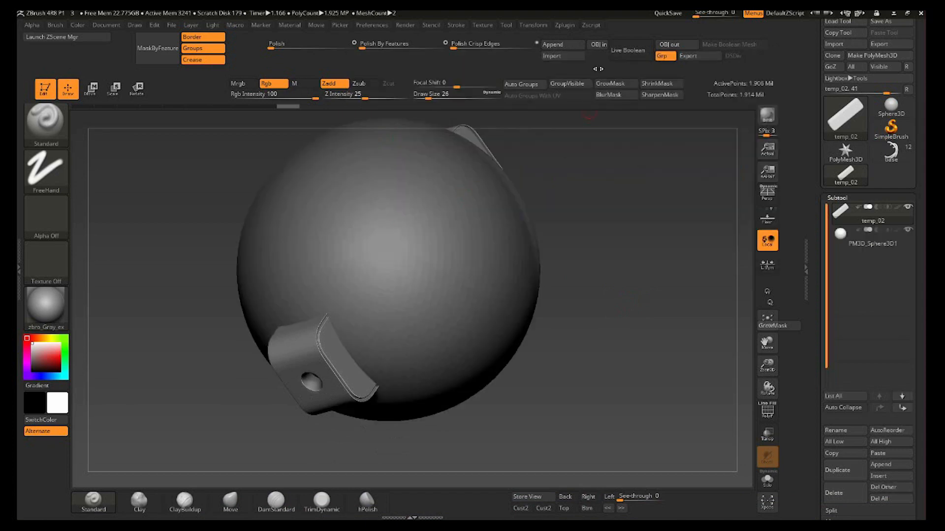
click(571, 56)
click(362, 156)
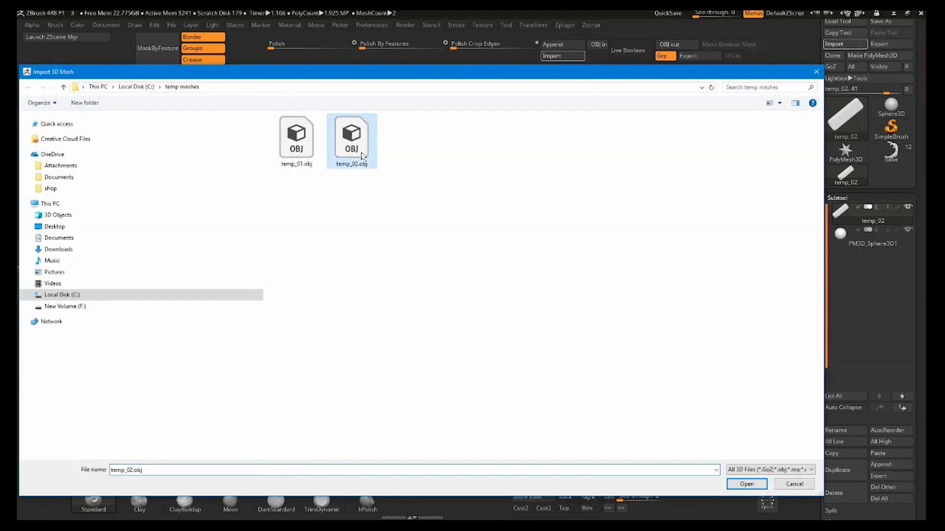
double_click(362, 155)
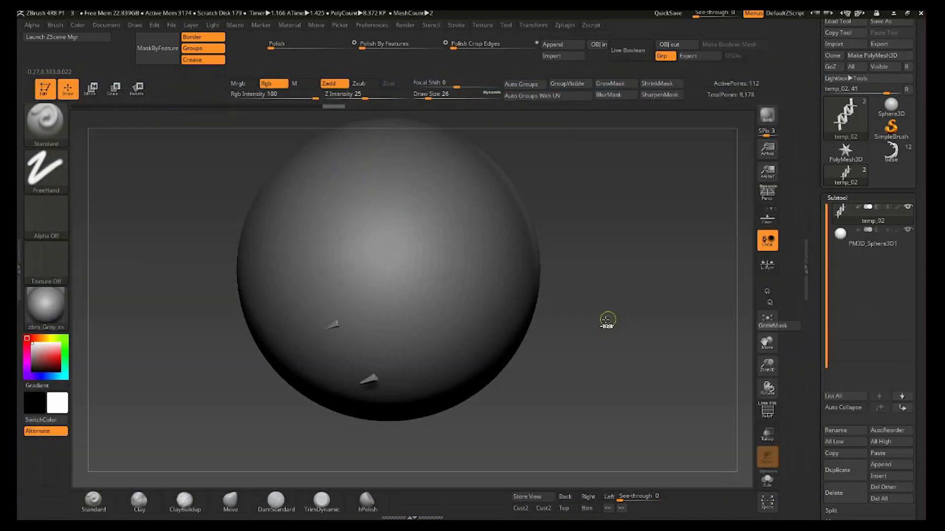
key(ctrl+d)
key(ctrl+d)
key(ctrl+d)
key(ctrl+d)
key(ctrl+d)
key(ctrl+d)
key(ctrl+d)
Step: Select the appended sphere subtool and replace it with temp_02.obj imported from the temp meshes folder
alt+click(383, 178)
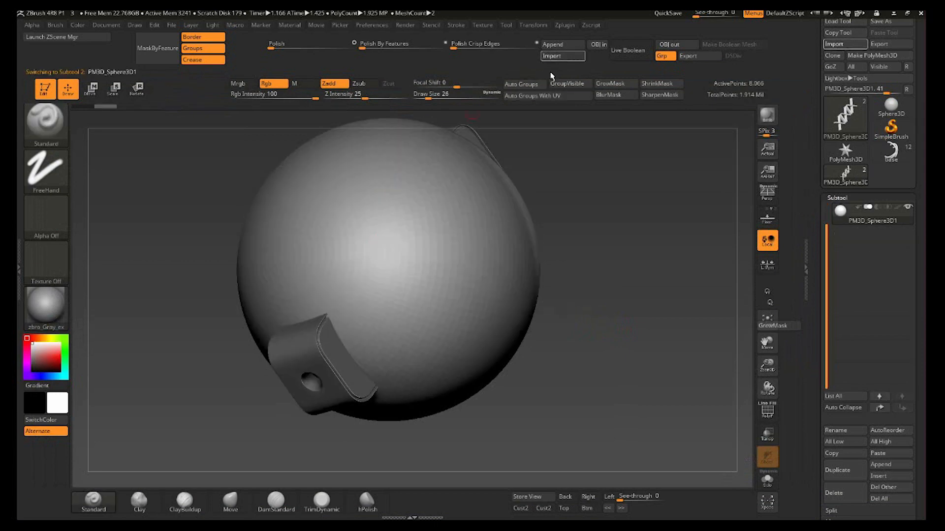
click(562, 56)
click(369, 148)
double_click(369, 148)
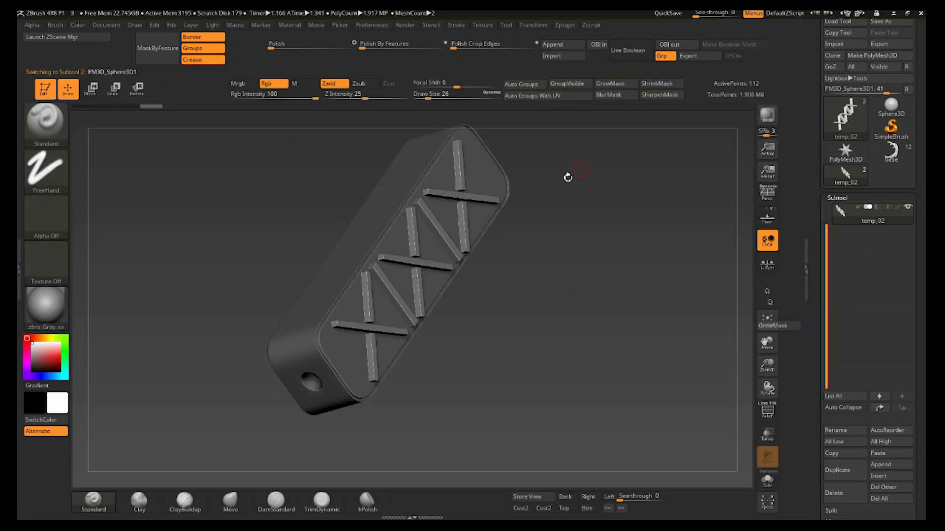
Step: Enable Live Boolean and set the crossed-strip subtool to subtract from the housing
ctrl+right_drag(567, 177, 484, 294)
alt+right_drag(633, 218, 690, 186)
click(633, 55)
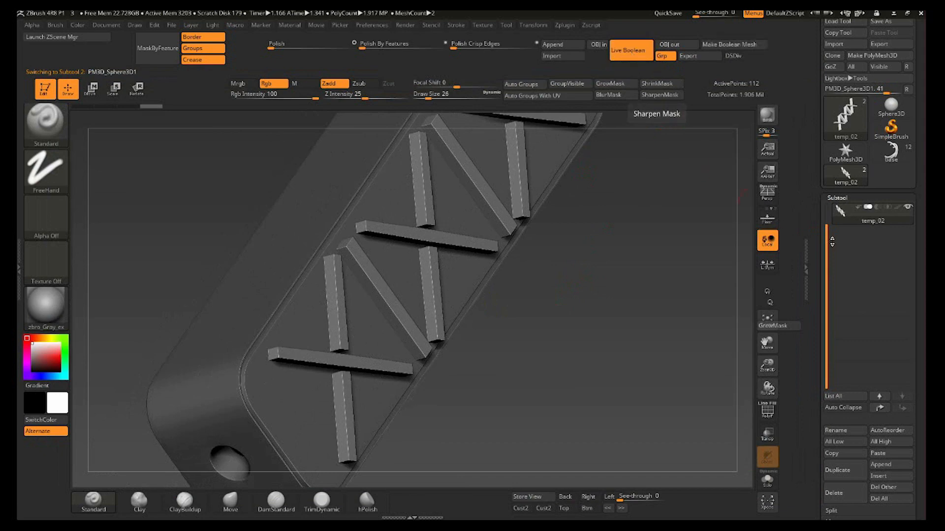
drag(828, 230, 829, 209)
click(877, 230)
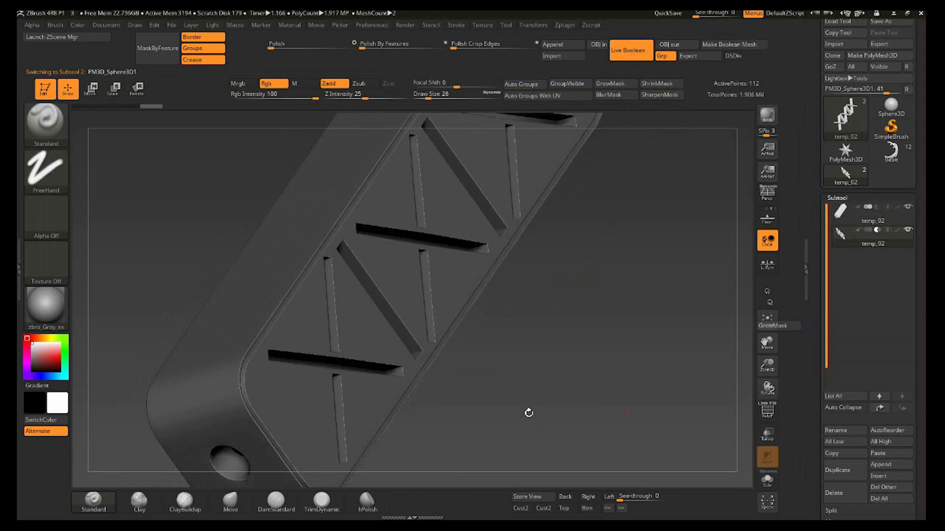
drag(528, 412, 568, 337)
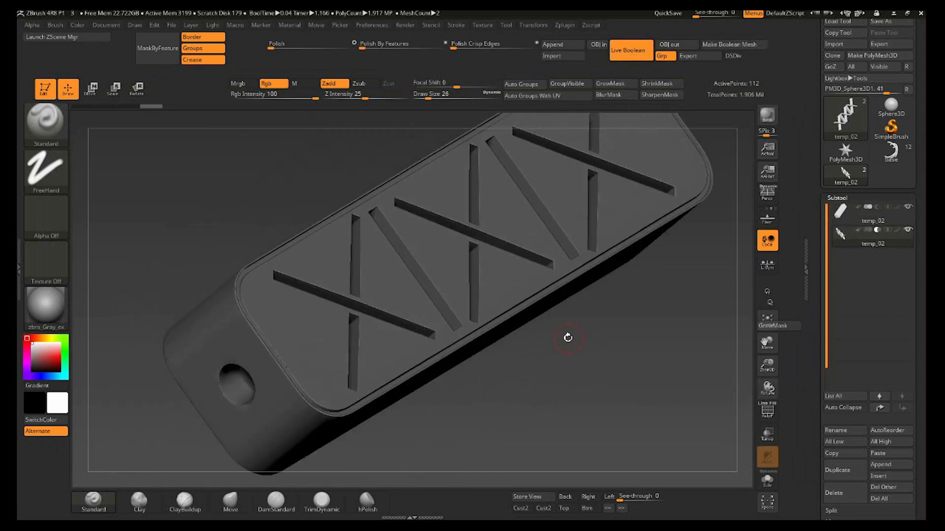
Step: Switch to Maya and export the red oval marks poly_5 around the knob over base.obj on the Desktop
key(super)
mouse_move(307, 511)
click(368, 484)
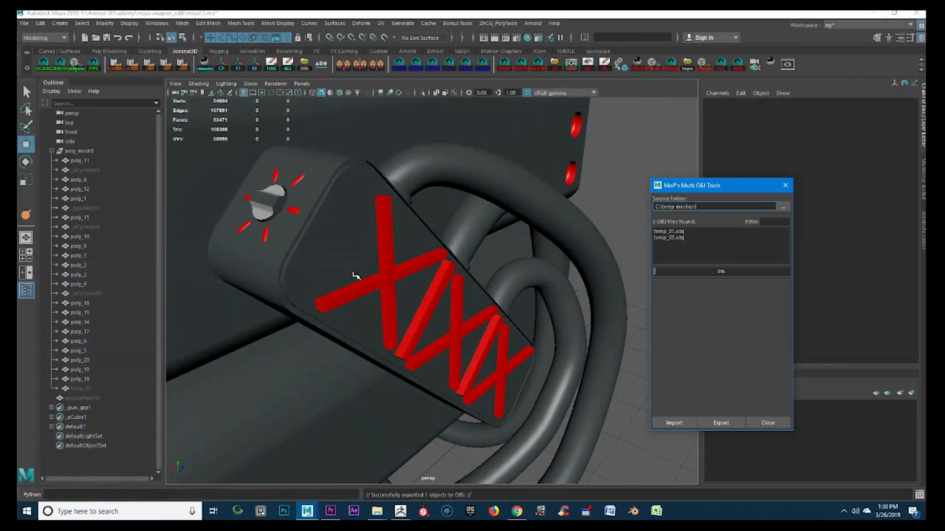
alt+drag(285, 243, 399, 253)
alt+right_drag(399, 254, 414, 351)
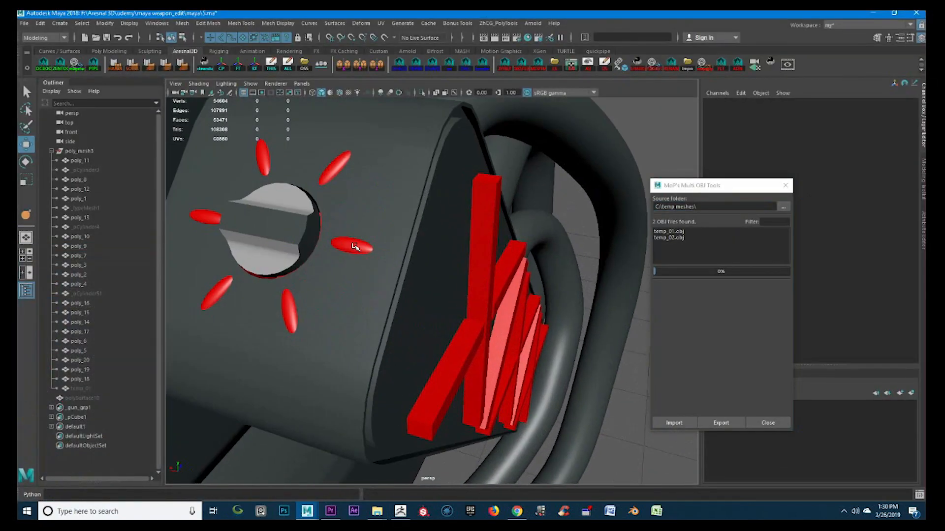
click(352, 244)
click(552, 64)
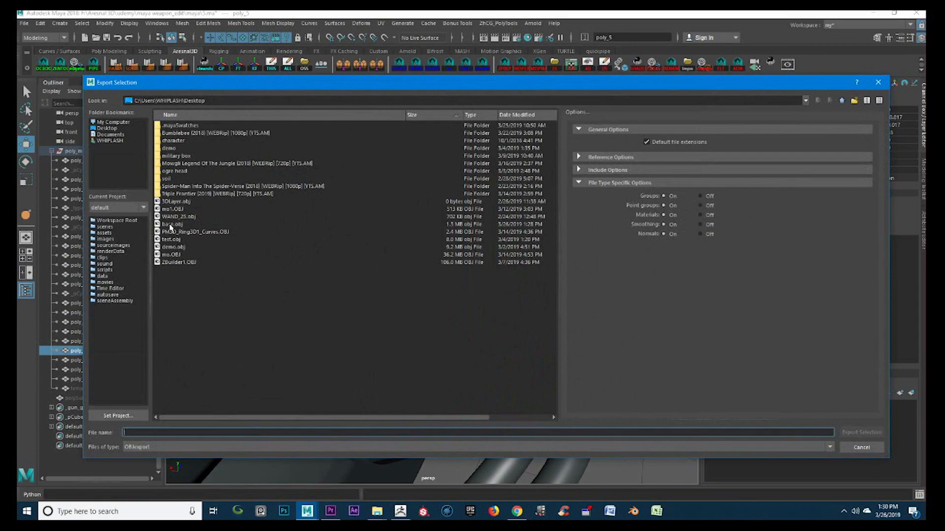
double_click(170, 224)
click(463, 278)
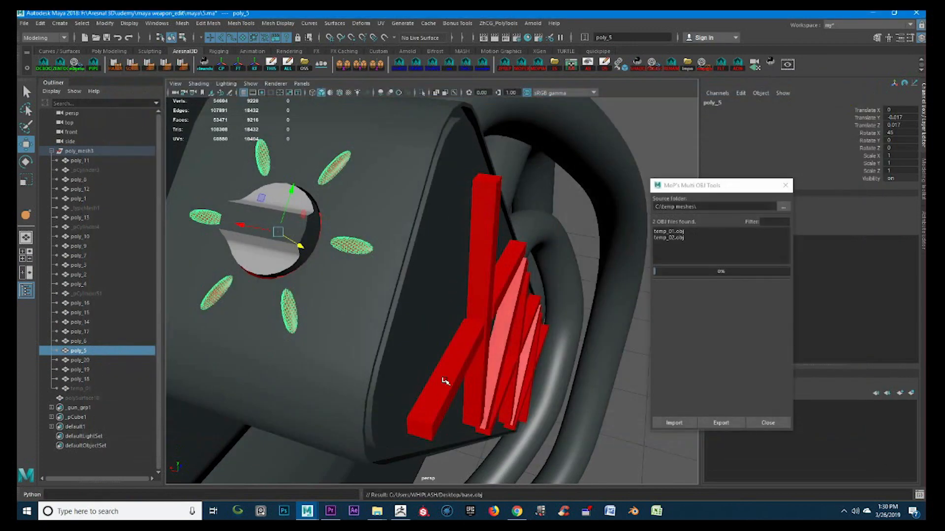
Step: Switch to ZBrush and append a Sphere3D subtool alongside the housing and its crossed strips
mouse_move(377, 511)
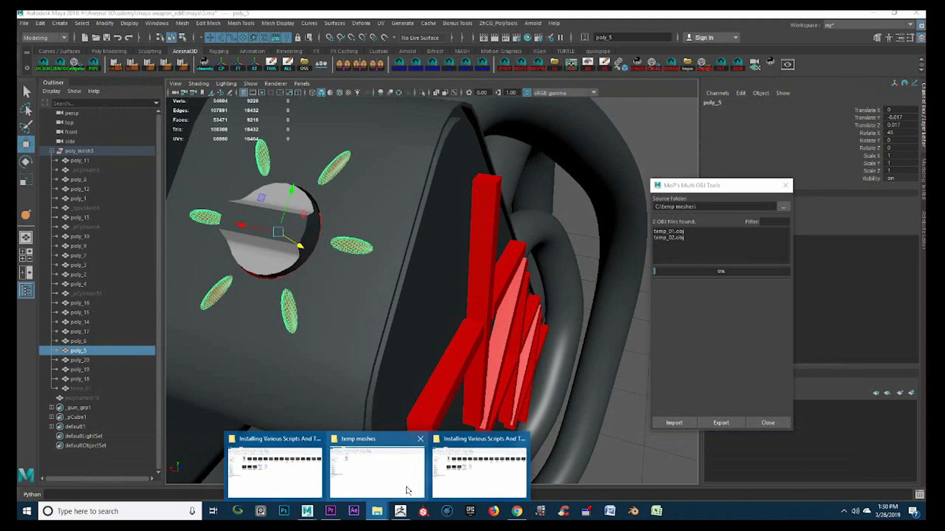
click(409, 488)
drag(461, 411, 614, 312)
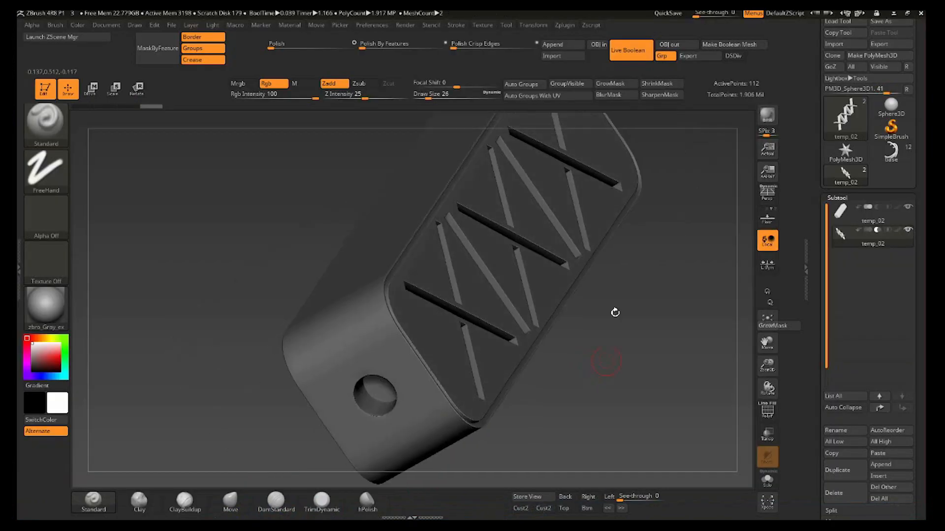
click(567, 44)
click(392, 123)
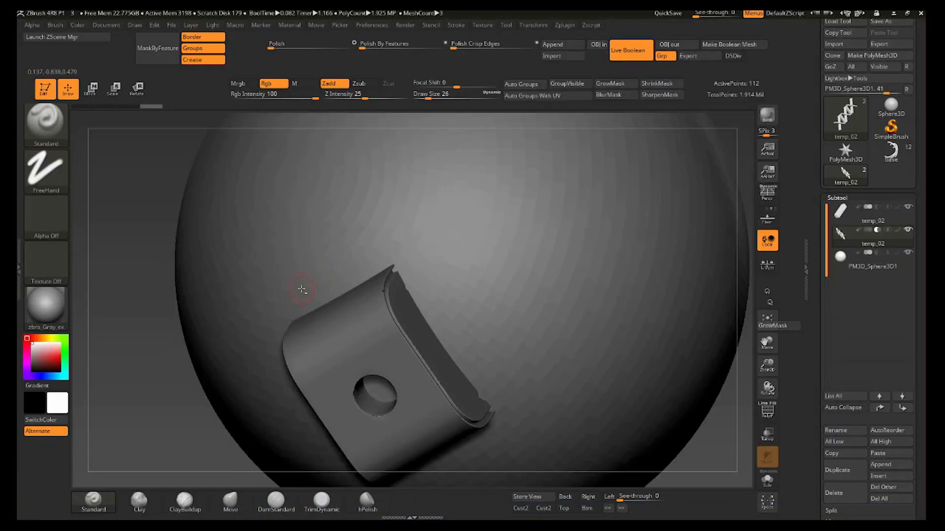
Step: Replace the new sphere with base.obj from the Desktop and set the oval marks to subtract from the housing
alt+click(308, 229)
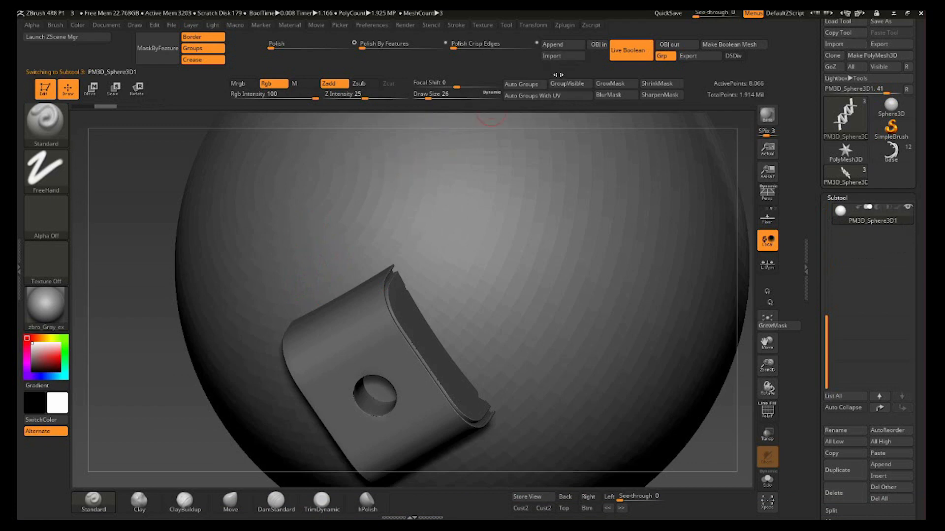
click(555, 60)
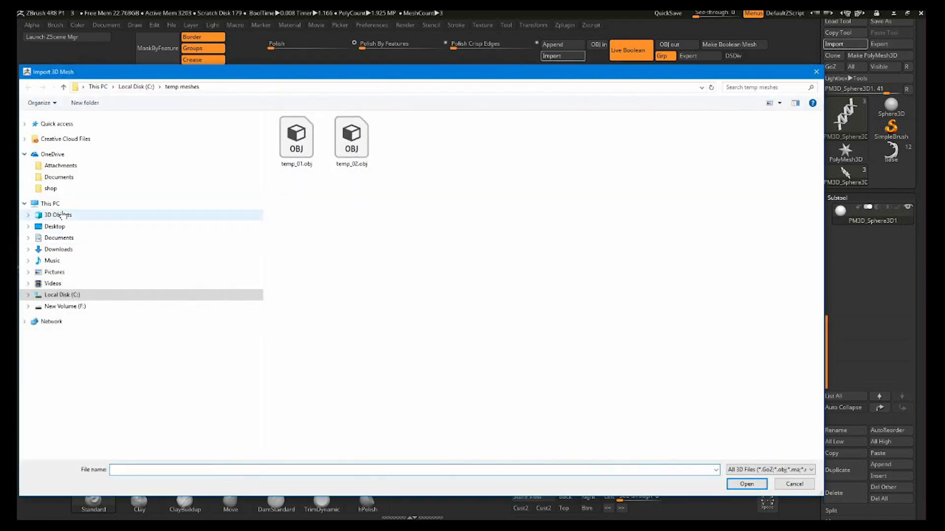
click(53, 226)
double_click(340, 237)
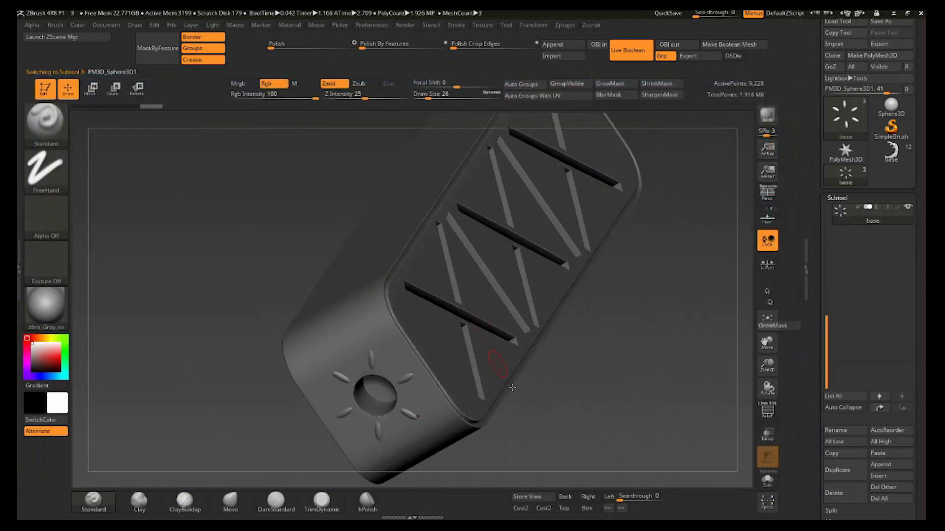
click(877, 207)
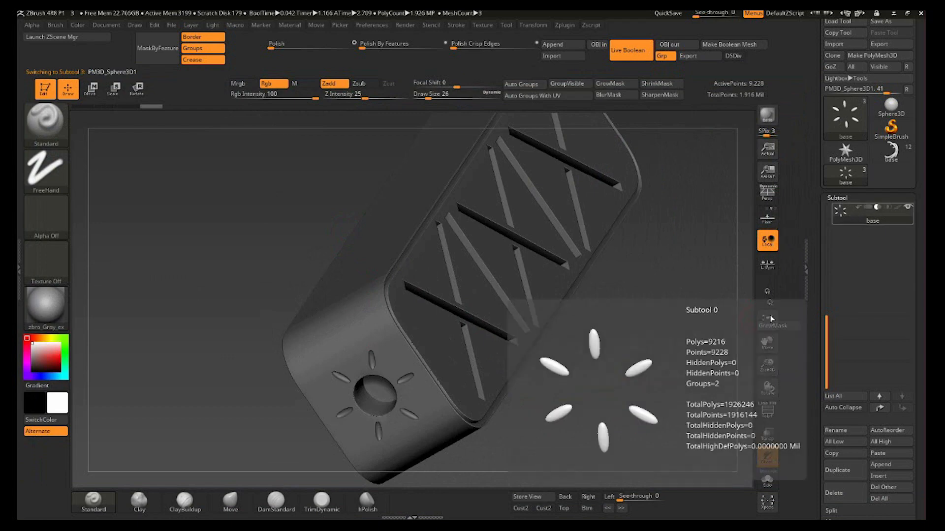
drag(551, 418, 536, 368)
Step: Switch to Maya and examine the knob poly_17 and the recess behind it, hiding the knob only temporarily
key(super)
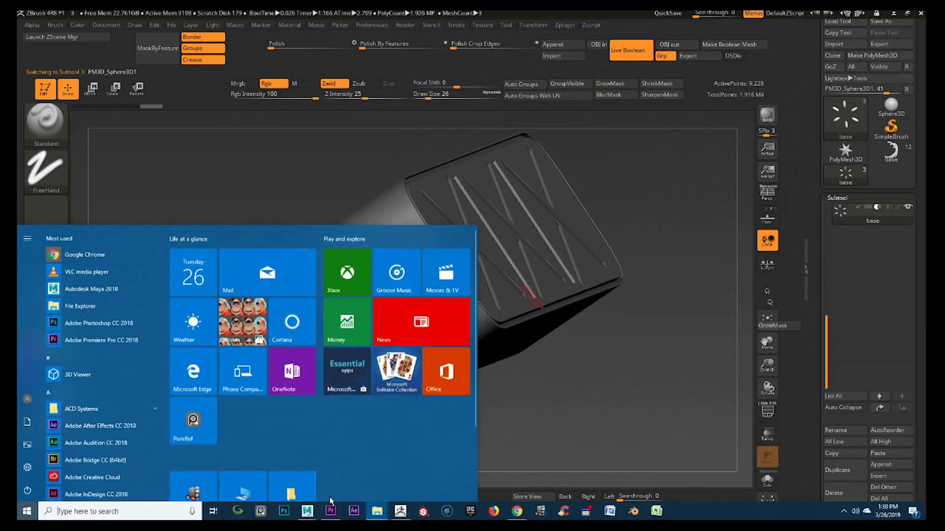
mouse_move(307, 512)
click(361, 471)
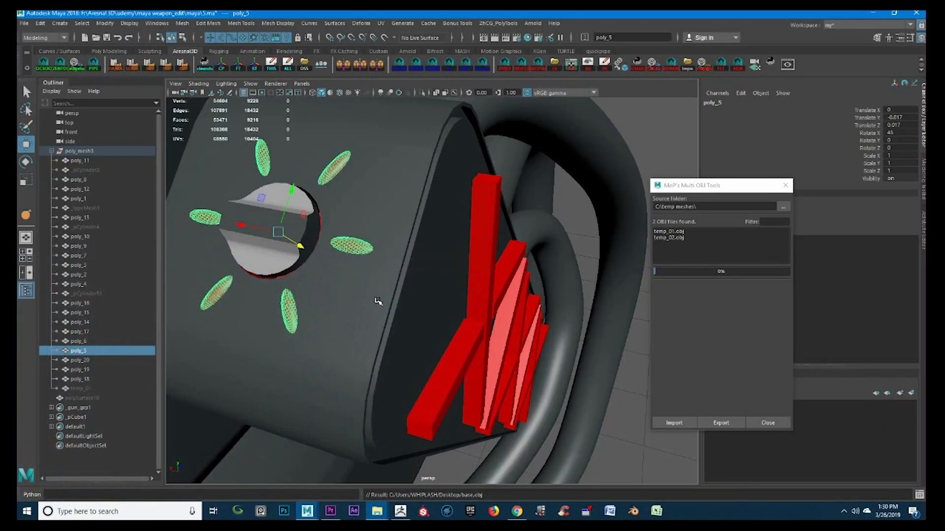
click(312, 222)
key(ctrl+h)
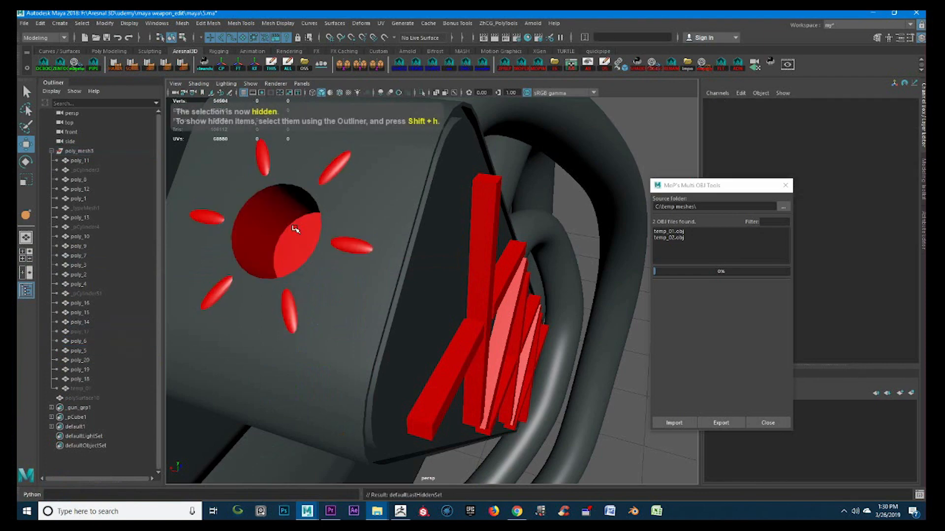
key(ctrl+z)
key(f)
alt+drag(319, 234, 376, 273)
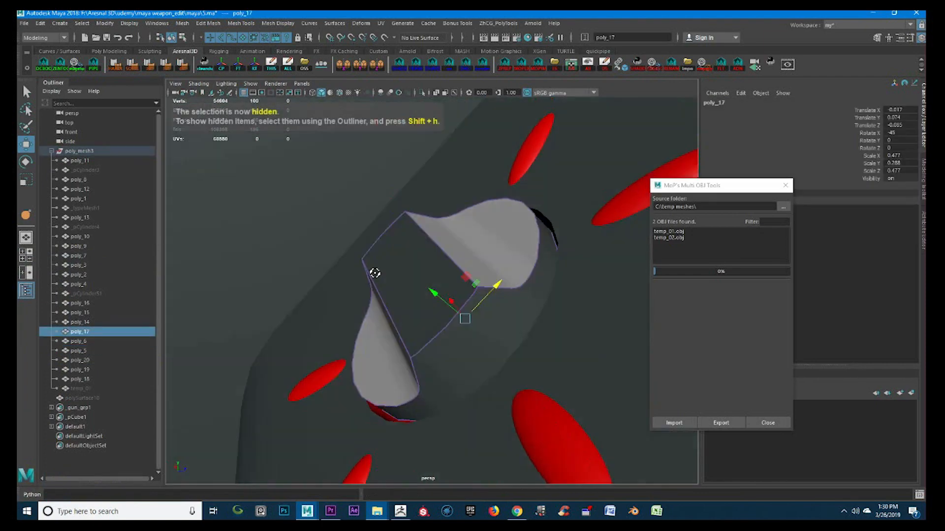
alt+right_drag(375, 272, 367, 153)
alt+middle_drag(538, 332, 315, 221)
alt+drag(472, 340, 544, 352)
alt+right_drag(543, 352, 502, 323)
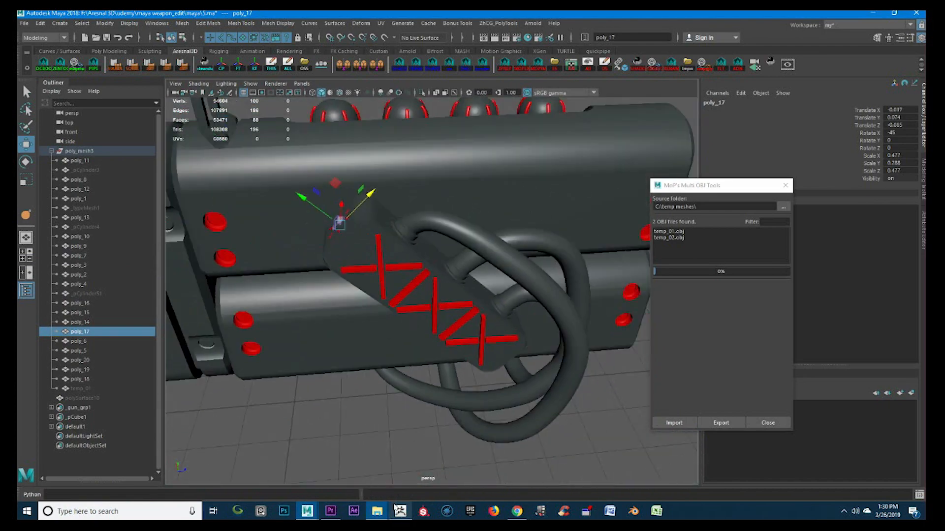
Step: Switch to ZBrush and inspect the crossed grooves cut into the housing up close and from several angles
click(397, 510)
drag(586, 380, 550, 415)
mouse_move(614, 357)
mouse_down()
mouse_move(595, 383)
mouse_move(591, 421)
mouse_move(624, 389)
mouse_move(627, 325)
mouse_up()
ctrl+right_drag(453, 272, 483, 312)
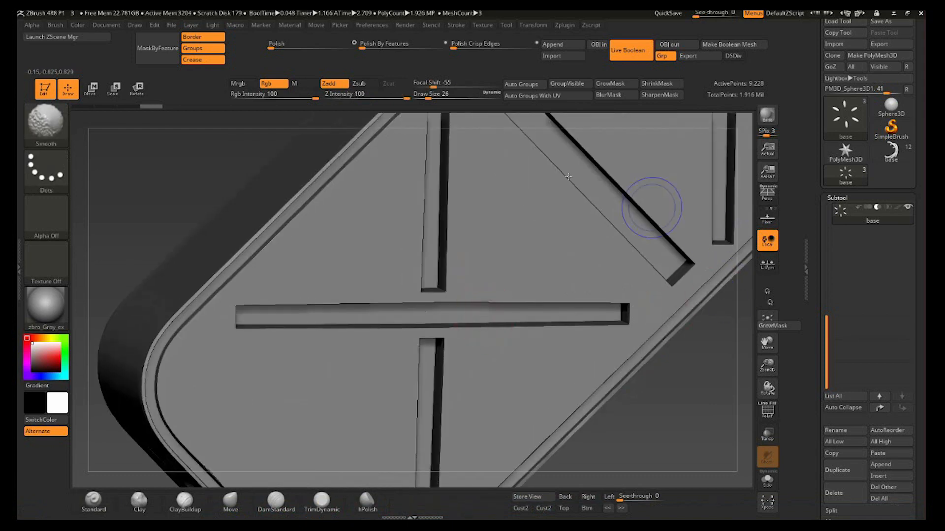
ctrl+right_drag(568, 177, 533, 245)
drag(534, 245, 555, 281)
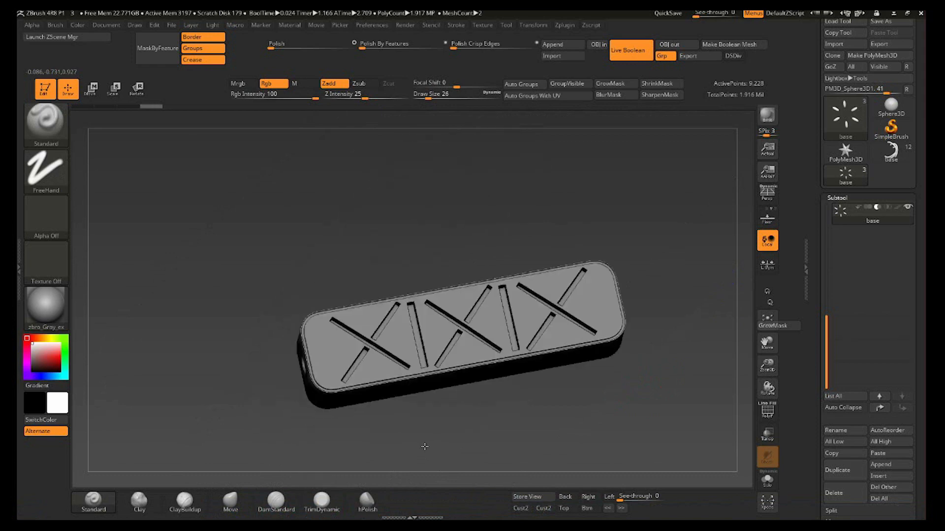
drag(472, 374, 493, 350)
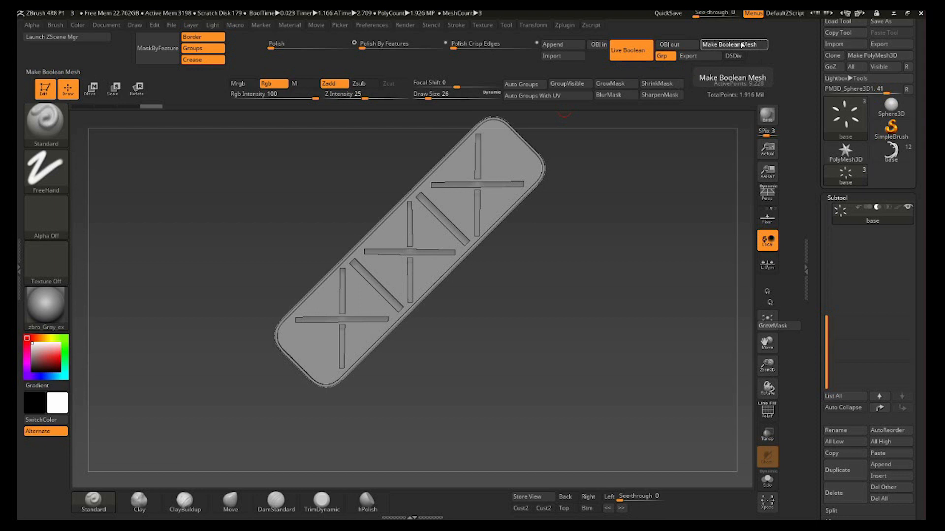
Step: Make the boolean mesh of the housing with its cutters and append the resulting UMesh_temp_02 to the gun's subtools
click(742, 44)
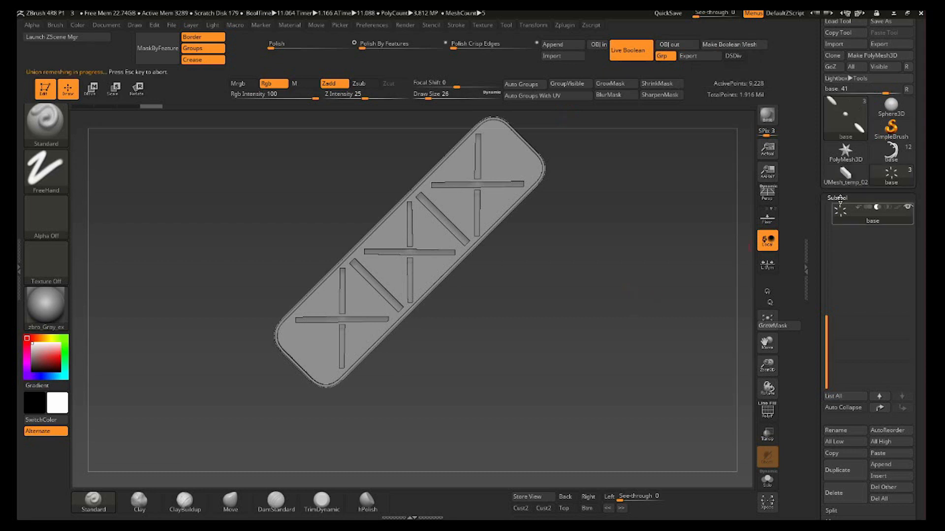
click(850, 175)
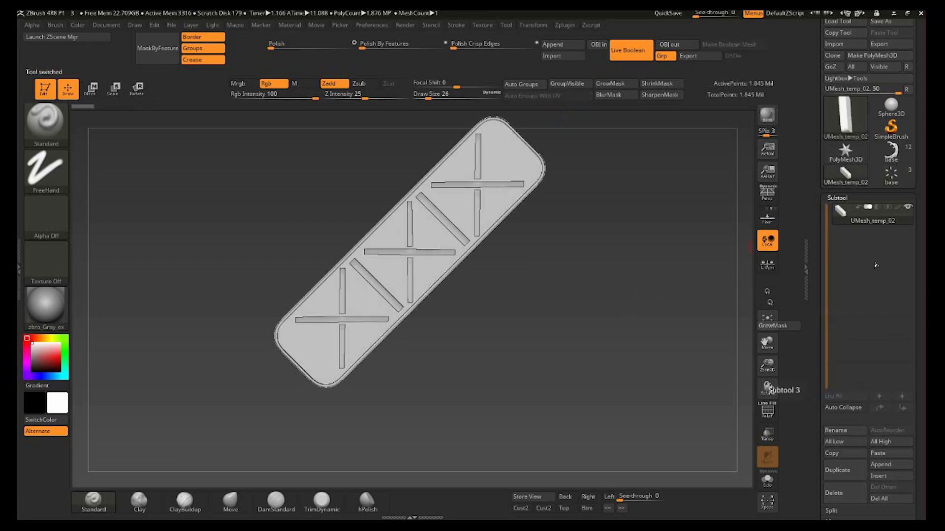
click(894, 154)
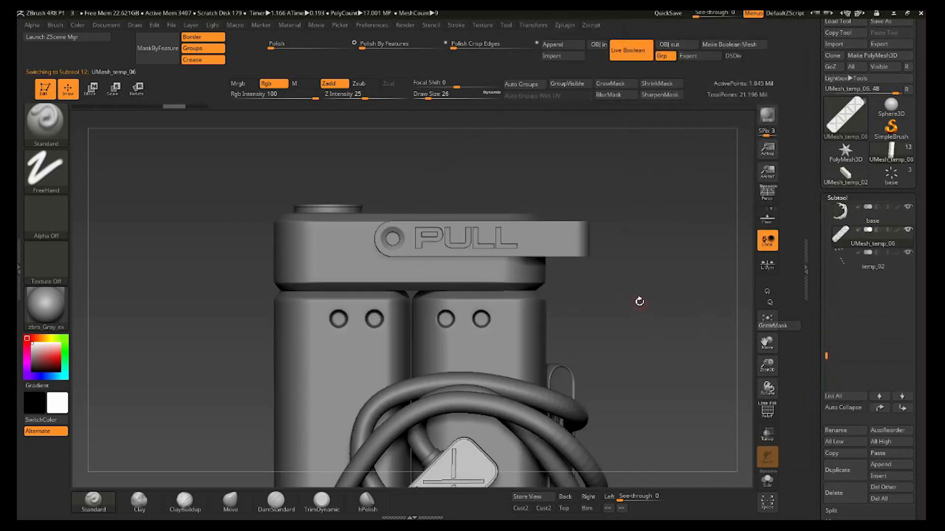
drag(641, 384, 641, 416)
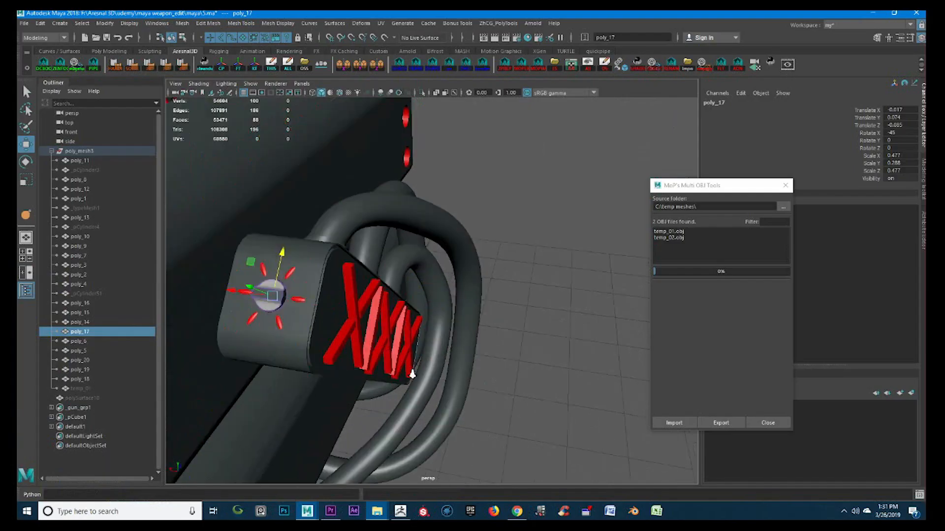
Step: Switch to Maya and export the knob mesh poly_17 on the cable housing as an OBJ
key(f)
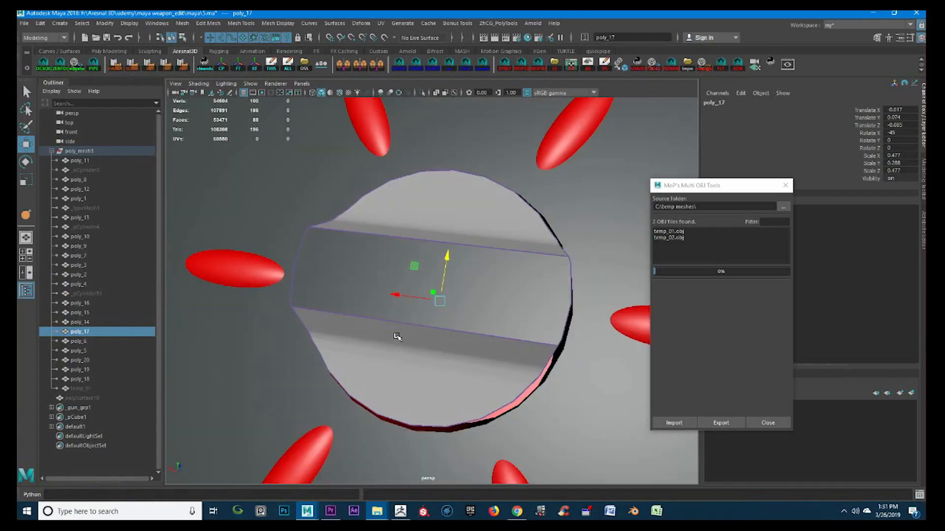
alt+drag(394, 336, 451, 361)
alt+right_drag(451, 360, 508, 191)
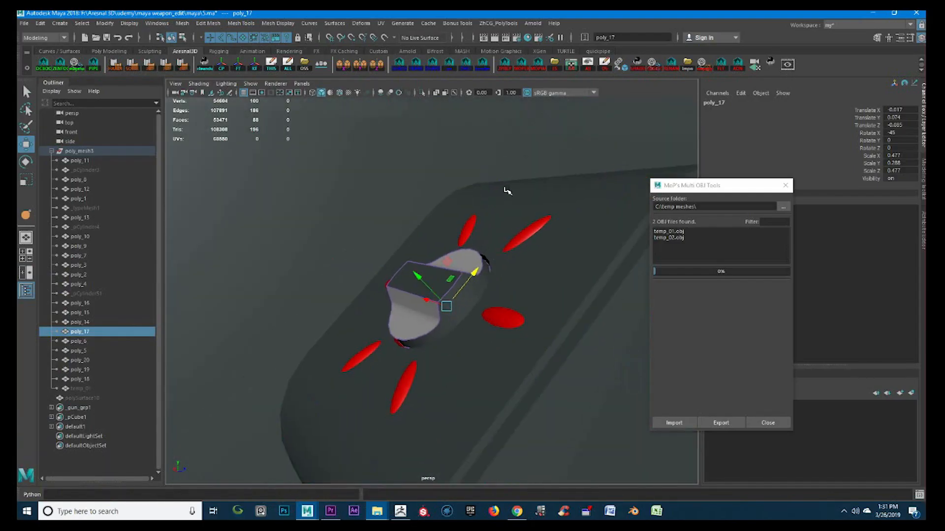
click(524, 66)
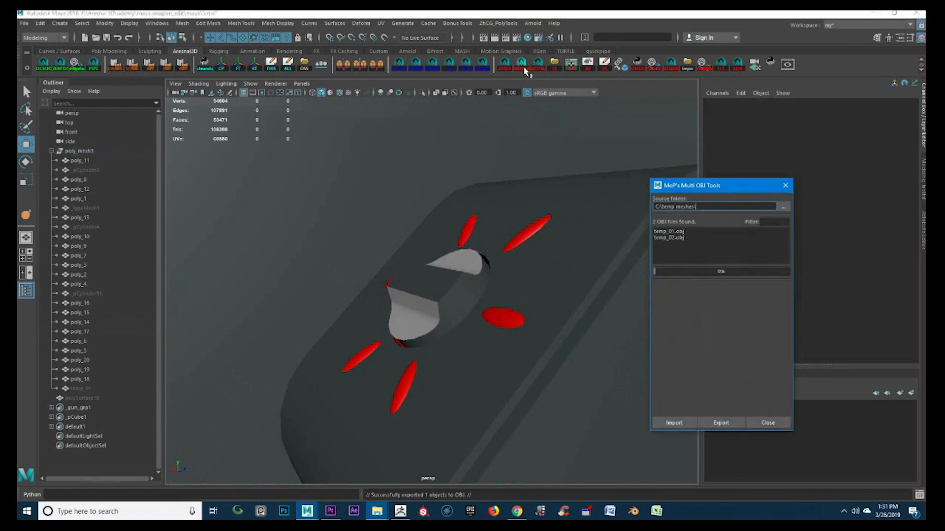
Step: Switch to ZBrush, append a sphere subtool, replace it with the exported knob mesh temp_02 and isolate it
click(400, 511)
drag(528, 164, 561, 147)
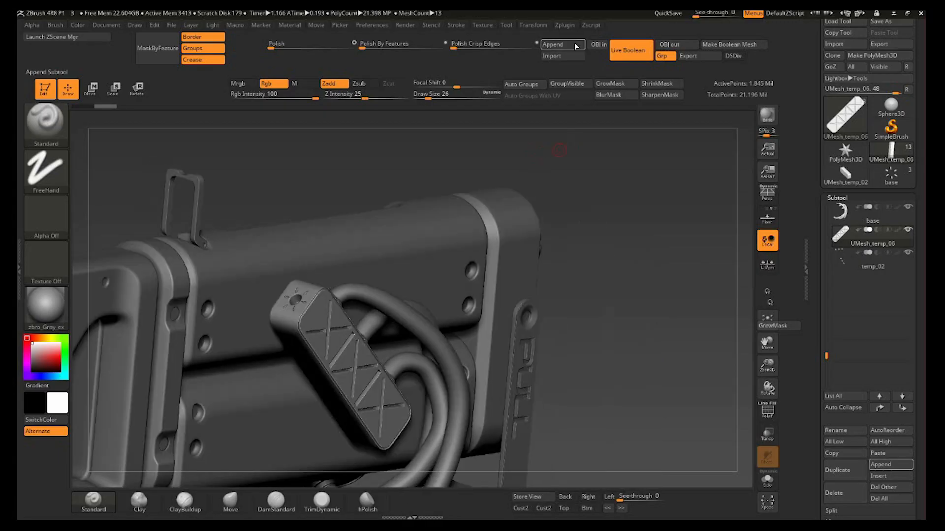
click(553, 45)
click(390, 126)
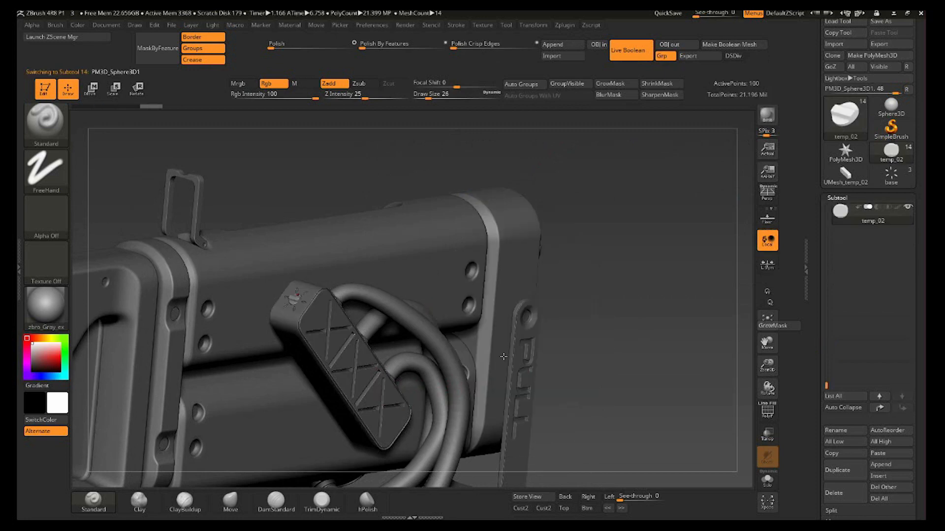
click(761, 481)
key(f)
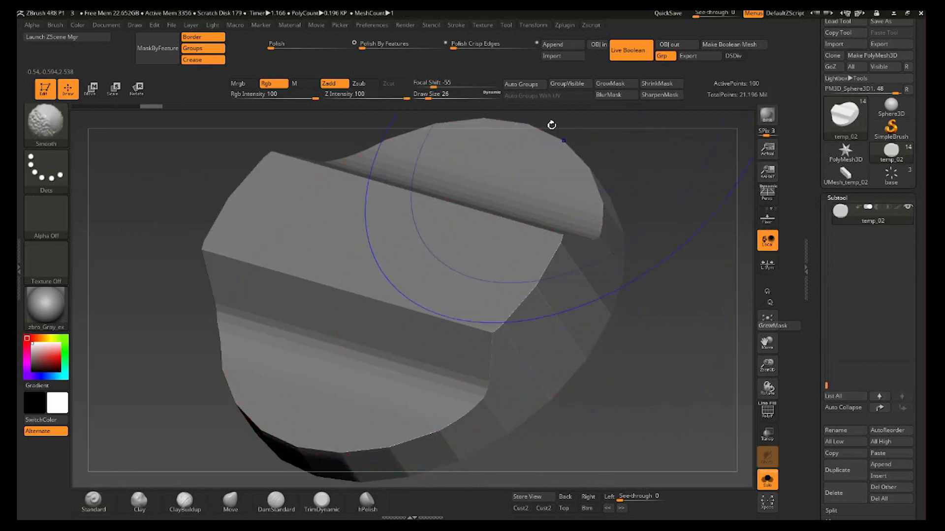
Step: Assign the knob's polygroups by UV and DynaMesh it, raising the resolution after undoing the coarse first attempt
key(shift+f)
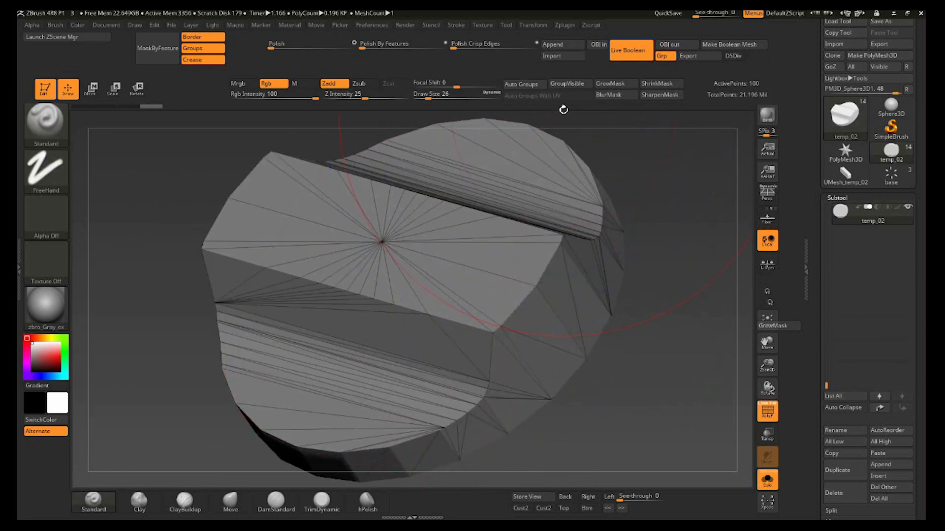
click(532, 95)
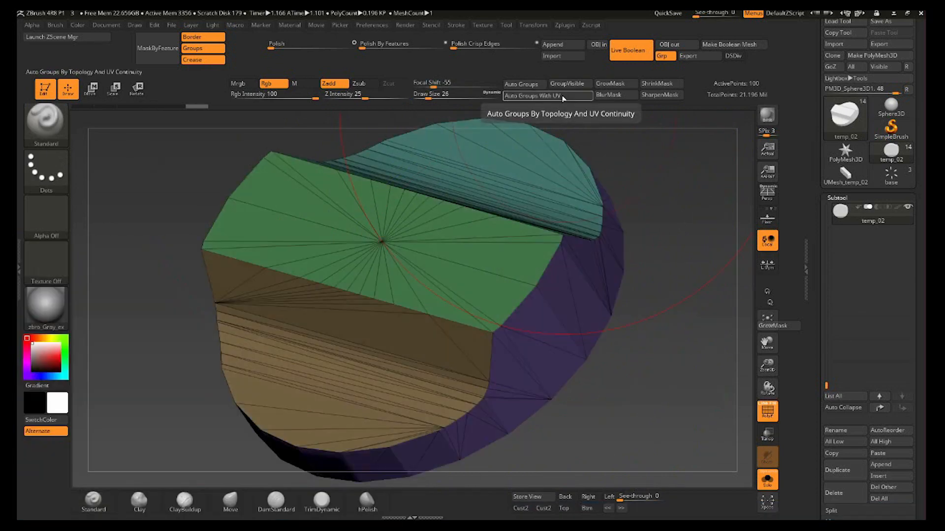
click(565, 26)
click(586, 196)
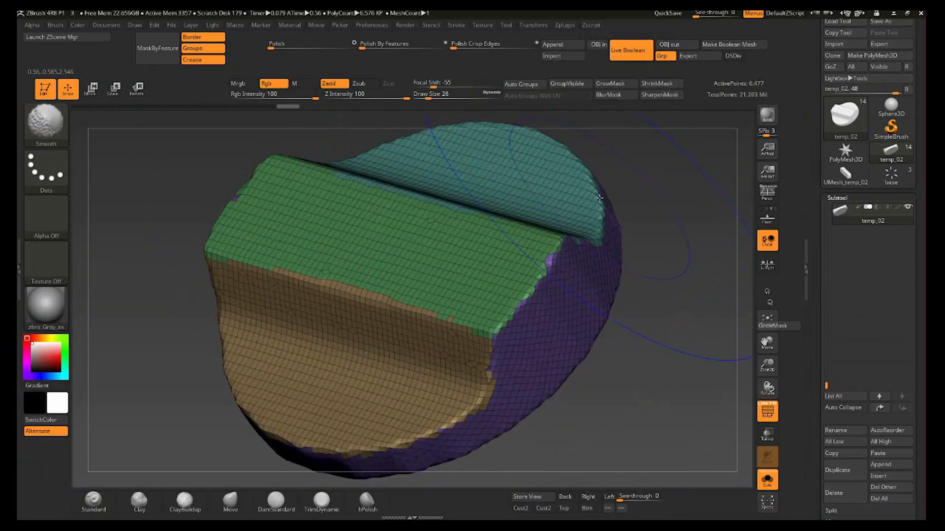
click(563, 25)
click(590, 195)
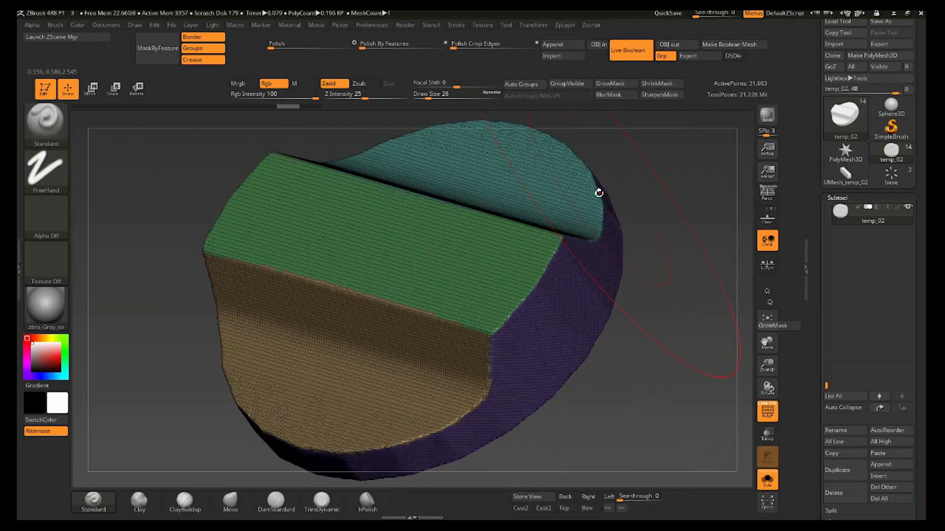
Step: Smooth the knob's faces with Polish By Features and round its edges with Polish, undoing the final Polish By Features pass
key(shift+f)
click(445, 43)
click(416, 45)
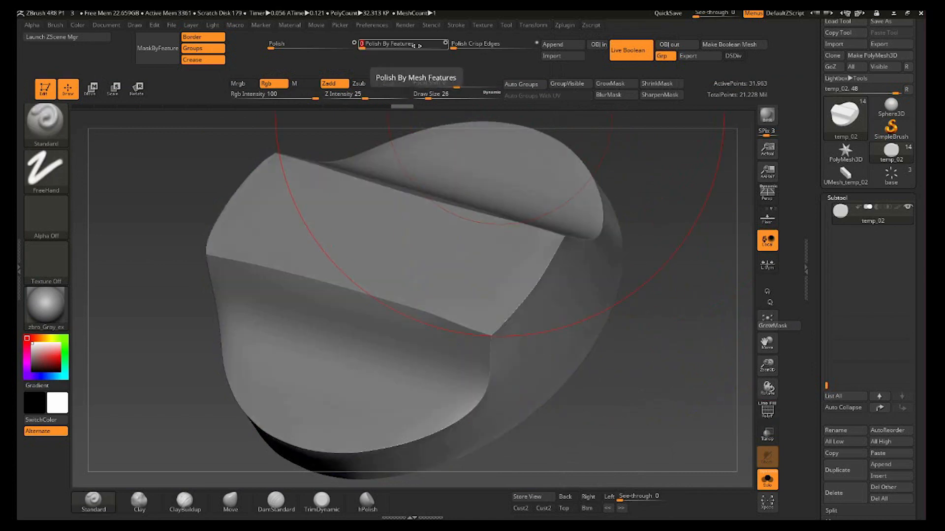
ctrl+right_drag(596, 166, 586, 123)
click(306, 44)
right_drag(625, 305, 689, 344)
ctrl+right_drag(485, 192, 487, 228)
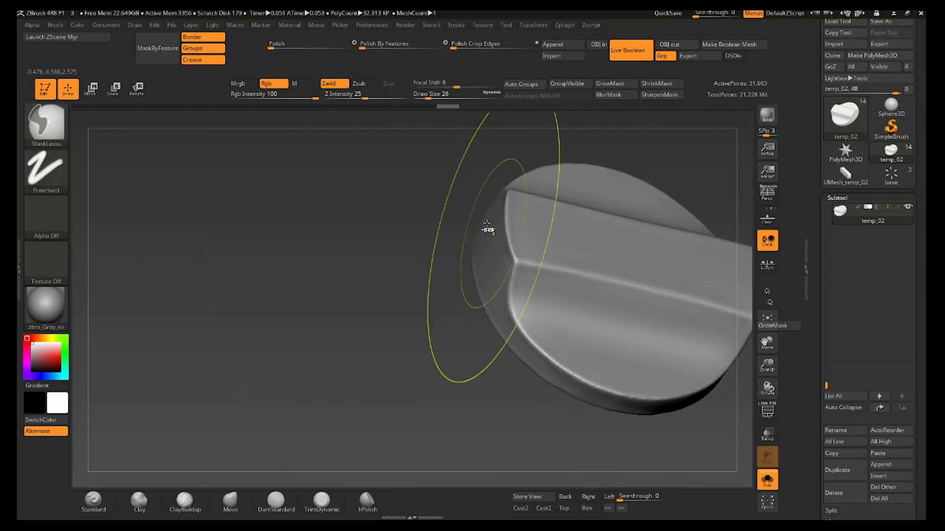
click(350, 43)
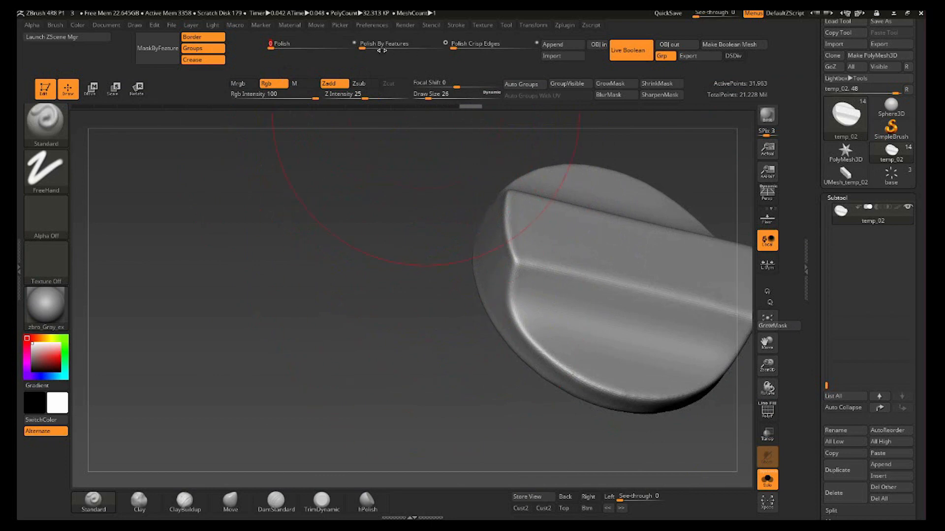
drag(401, 46, 402, 45)
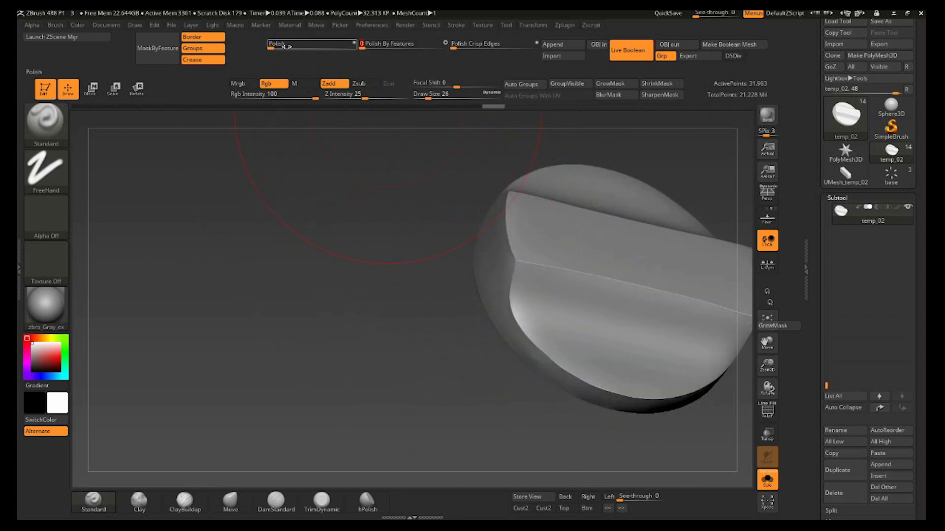
key(ctrl+z)
Step: Show all subtools again and view the whole gun from the side
mouse_move(384, 294)
ctrl+right_down()
mouse_move(347, 241)
mouse_move(359, 337)
mouse_move(718, 482)
ctrl+right_up()
click(774, 482)
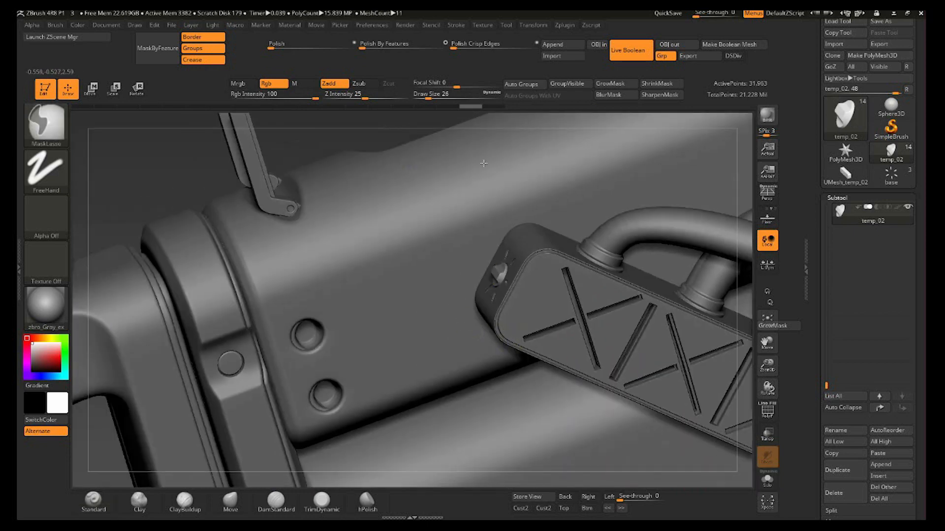
ctrl+right_drag(485, 338, 508, 431)
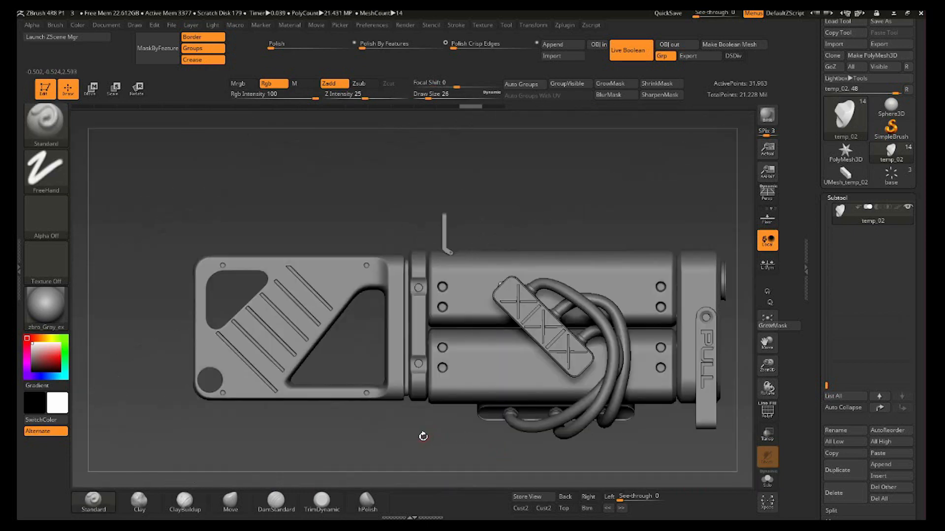
drag(423, 436, 500, 436)
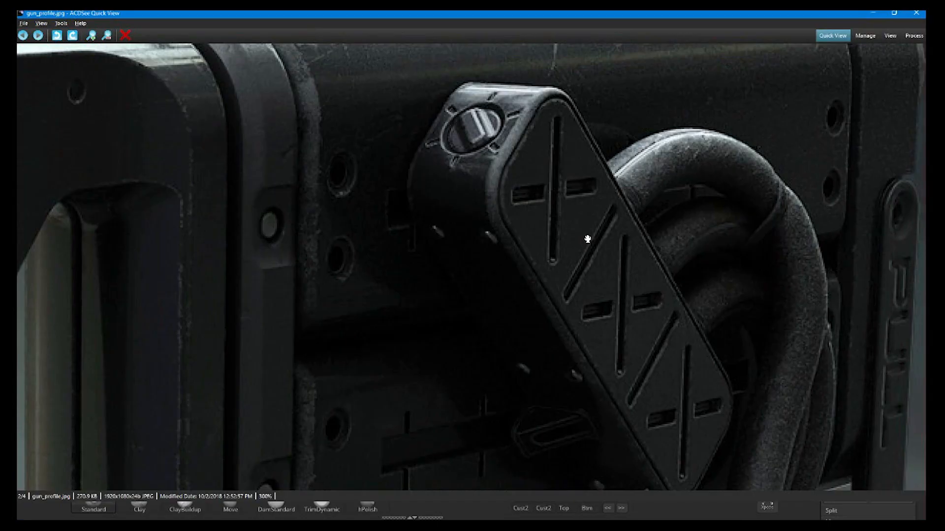
Step: Check the housing in gun_profile.jpg and, in Maya, scale pCube1 to about 0.41 in X and 0.54 in Y
drag(588, 239, 496, 278)
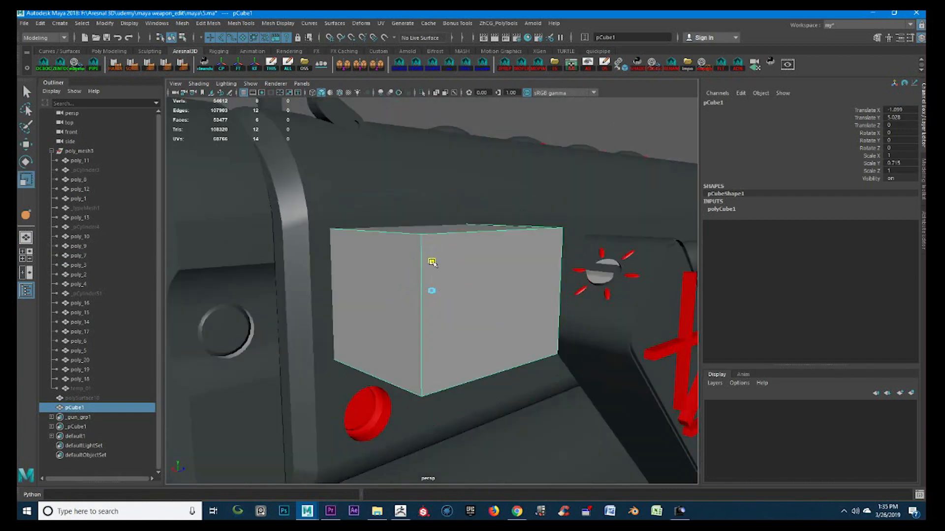
drag(432, 261, 392, 316)
key(r)
drag(409, 275, 411, 229)
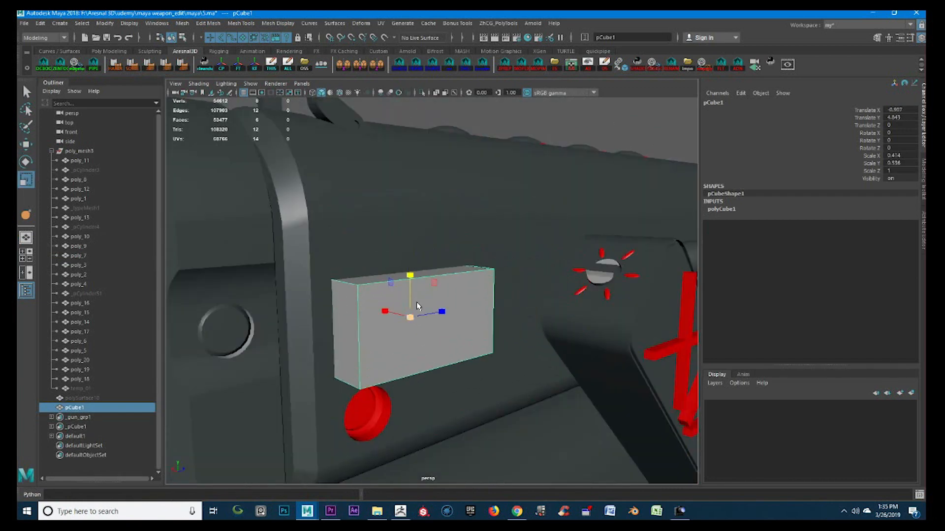
Step: Assign the red material to the cube pCube1
right_drag(418, 305, 482, 483)
alt+drag(464, 306, 452, 310)
right_drag(452, 306, 521, 481)
alt+drag(472, 319, 453, 327)
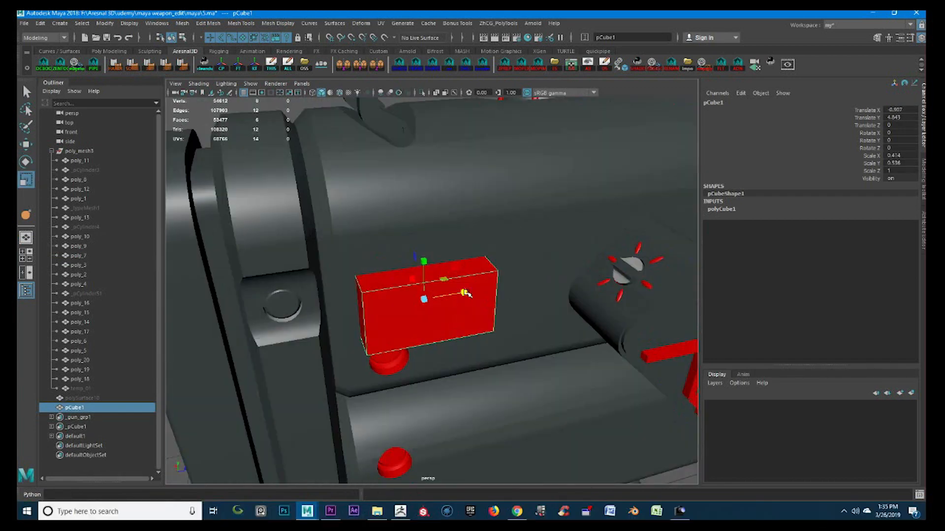
Step: Thin the red block to about 0.29 in X and place it on the upper barrel between the bolt holes and cable housing
key(w)
drag(465, 293, 553, 285)
alt+drag(367, 295, 434, 288)
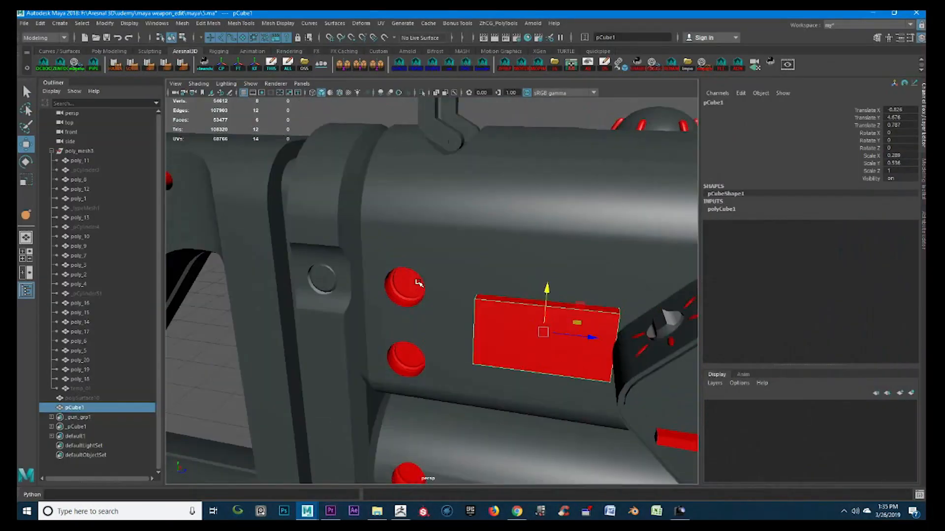
alt+drag(419, 283, 403, 327)
alt+middle_drag(403, 327, 392, 295)
Step: Move the block's end vertices lengthwise to stretch it behind the cable housing, checking its extent against gun_profile.jpg
right_drag(443, 251, 396, 250)
drag(375, 179, 447, 329)
drag(450, 250, 432, 250)
alt+drag(433, 250, 435, 268)
drag(462, 199, 514, 293)
alt+right_drag(443, 266, 369, 245)
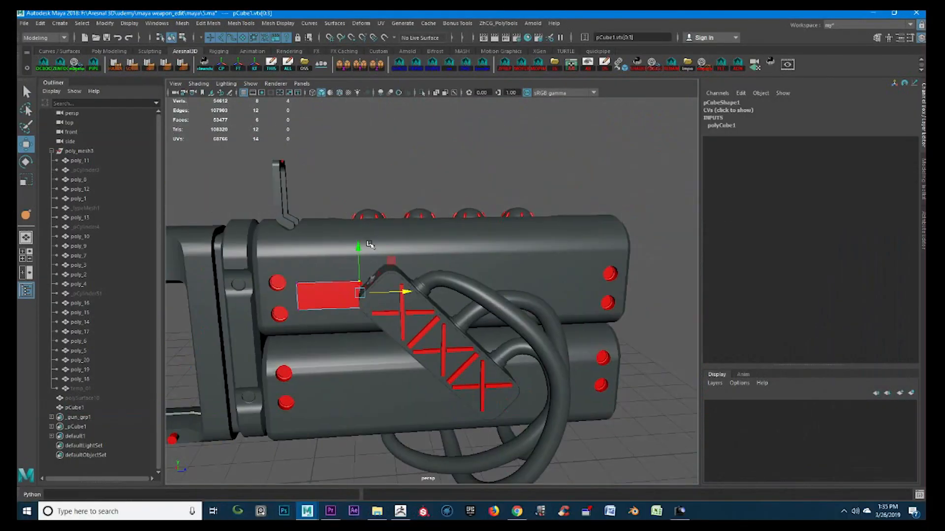
click(680, 512)
drag(615, 331, 605, 299)
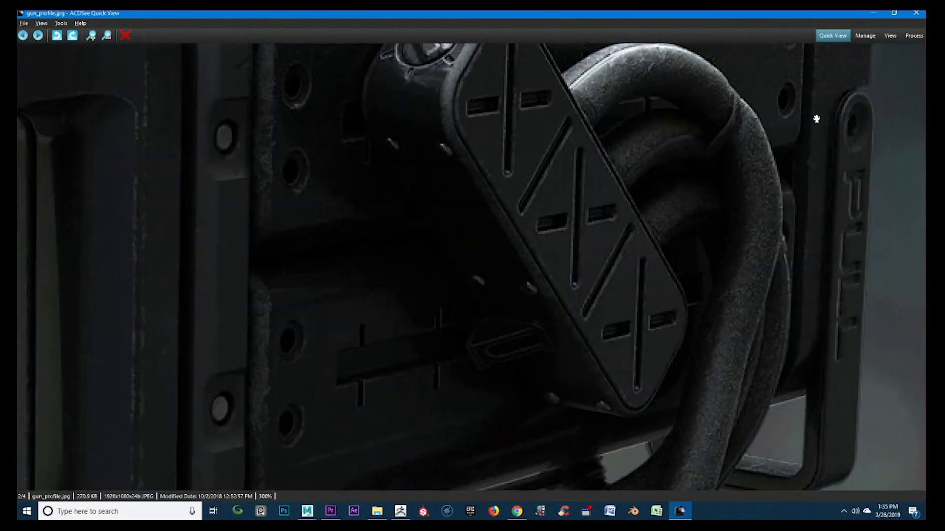
click(873, 13)
alt+right_drag(587, 323, 512, 269)
right_drag(574, 173, 605, 148)
Step: Lower the block onto the lower barrel at Y 2.595 and compare it with the slot in gun_profile.jpg
drag(331, 258, 333, 375)
alt+drag(334, 375, 341, 385)
click(680, 511)
click(680, 511)
click(682, 512)
click(684, 516)
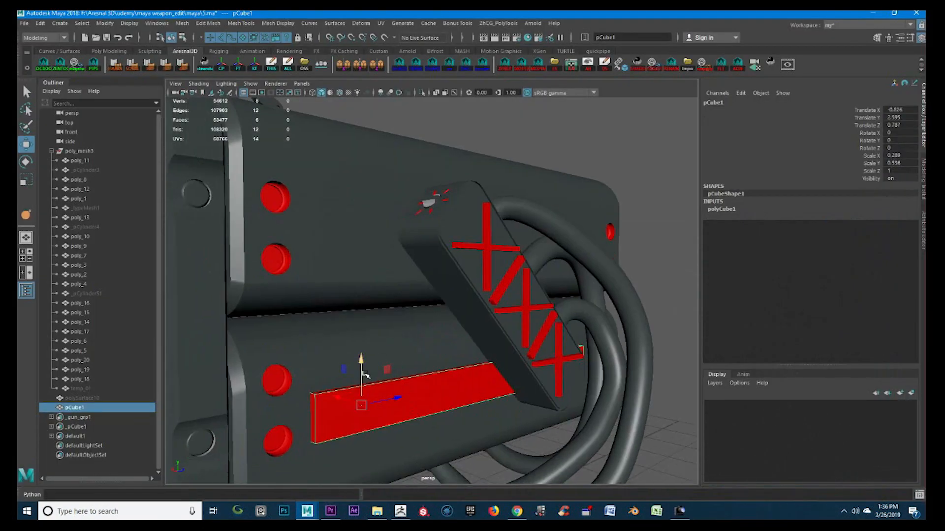
click(691, 512)
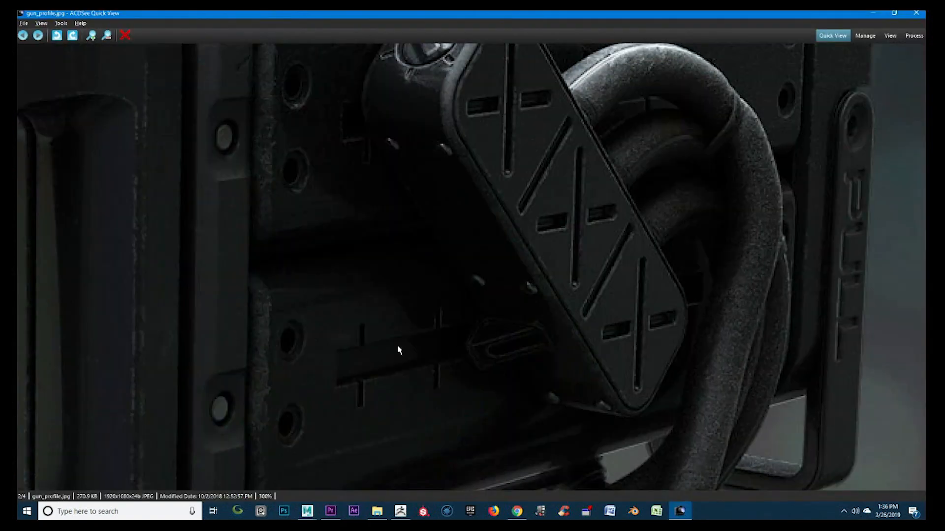
click(868, 16)
Step: Isolate the red block and cut one edge loop across the middle of its length
alt+drag(413, 283, 419, 313)
key(ctrl+1)
right_drag(428, 318, 429, 290)
click(453, 310)
ctrl+right_drag(456, 309, 389, 356)
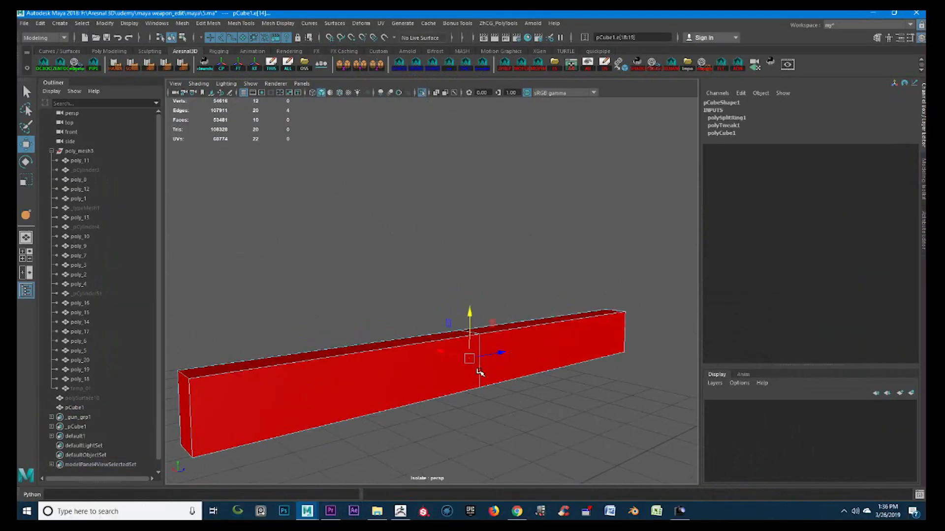
click(480, 364)
alt+drag(477, 315, 492, 349)
Step: Display the block in wireframe, check it against the surrounding gun parts and isolate it again
key(4)
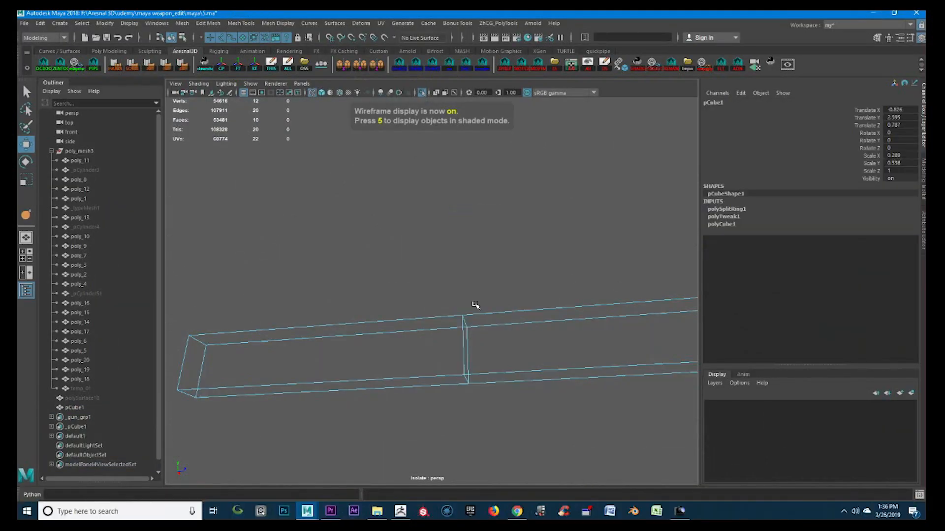
click(421, 93)
right_drag(418, 256, 440, 237)
click(370, 321)
click(369, 323)
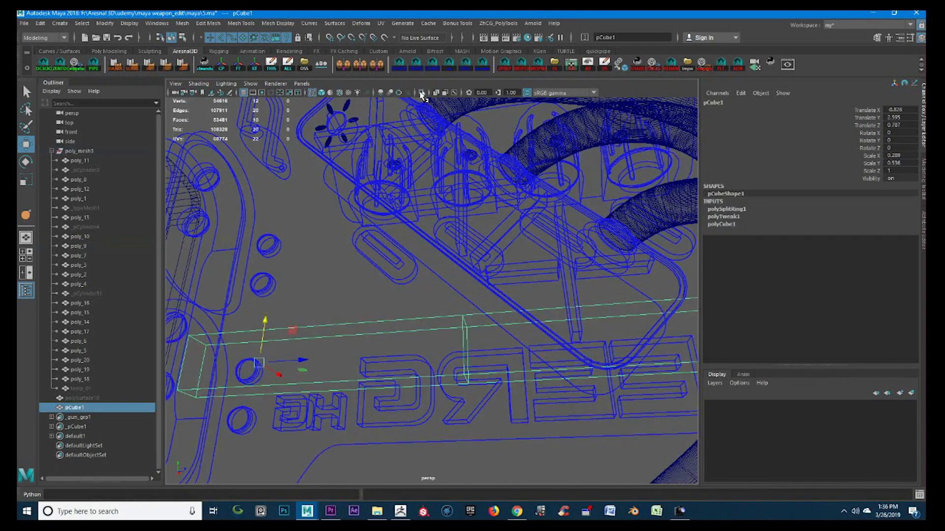
click(421, 93)
Step: Try to cut further edge loops midway along the block's sections and undo them
right_drag(464, 366, 464, 342)
drag(552, 270, 618, 426)
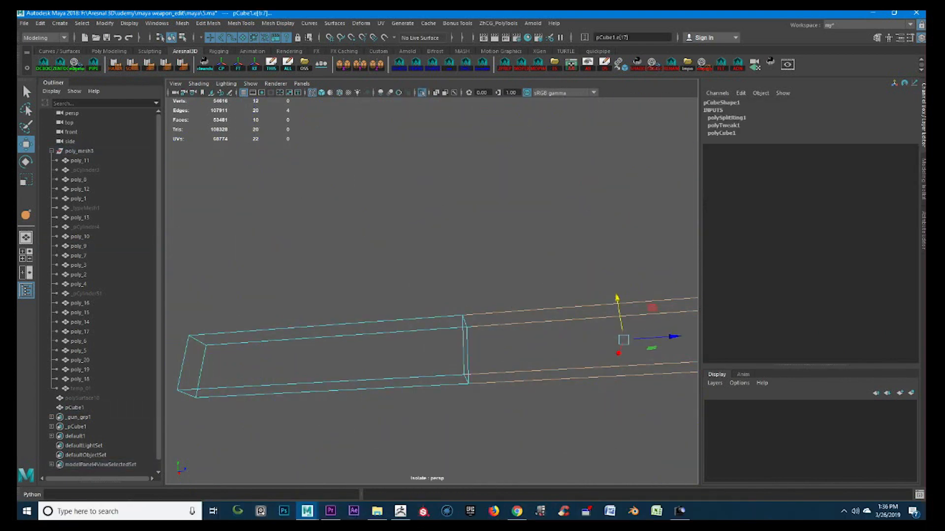
shift+right_drag(608, 272, 608, 272)
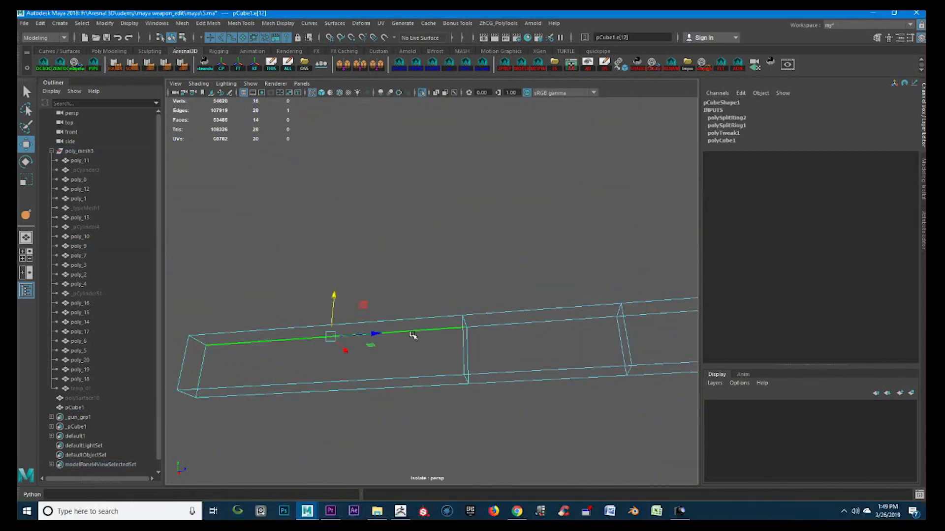
click(409, 345)
click(462, 324)
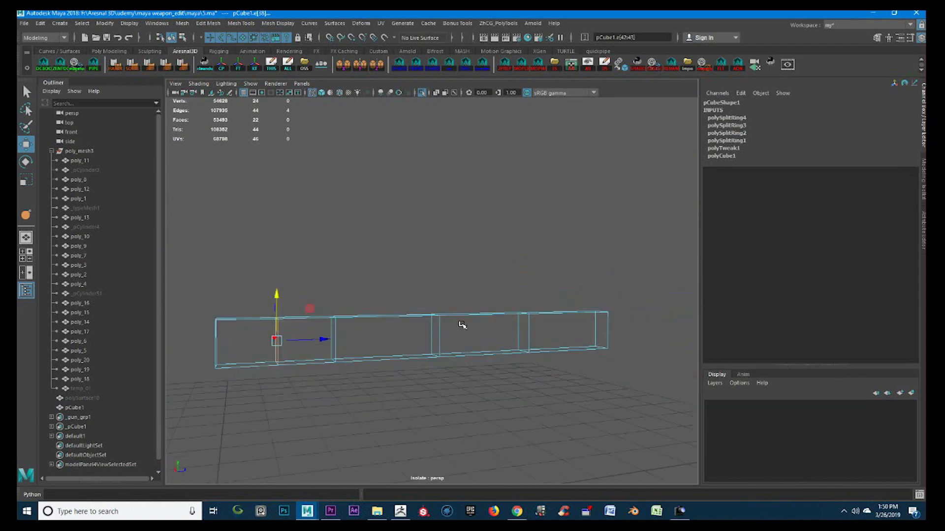
key(ctrl+z)
key(ctrl+z)
key(ctrl+z)
key(ctrl+z)
key(ctrl+z)
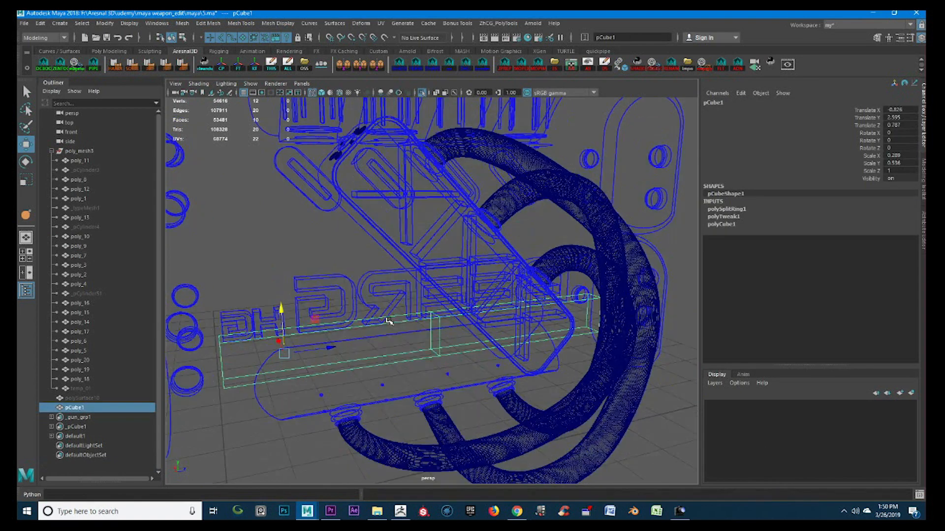
Step: Isolate the block again and cut six more crosswise edge loops, dividing its length into eight equal sections
click(422, 93)
right_drag(405, 344, 405, 335)
click(405, 335)
click(465, 315)
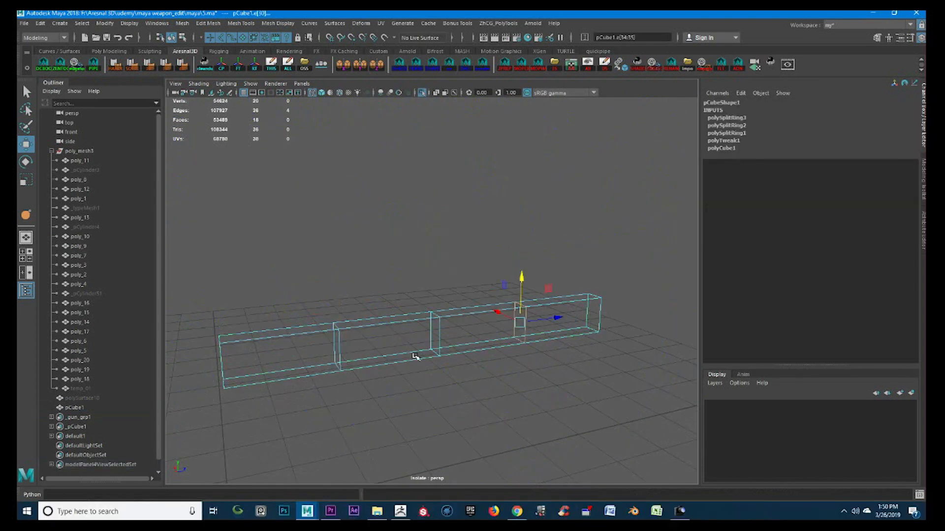
click(333, 334)
key(g)
click(421, 320)
key(g)
click(521, 311)
key(g)
click(576, 301)
key(g)
alt+drag(287, 354, 317, 340)
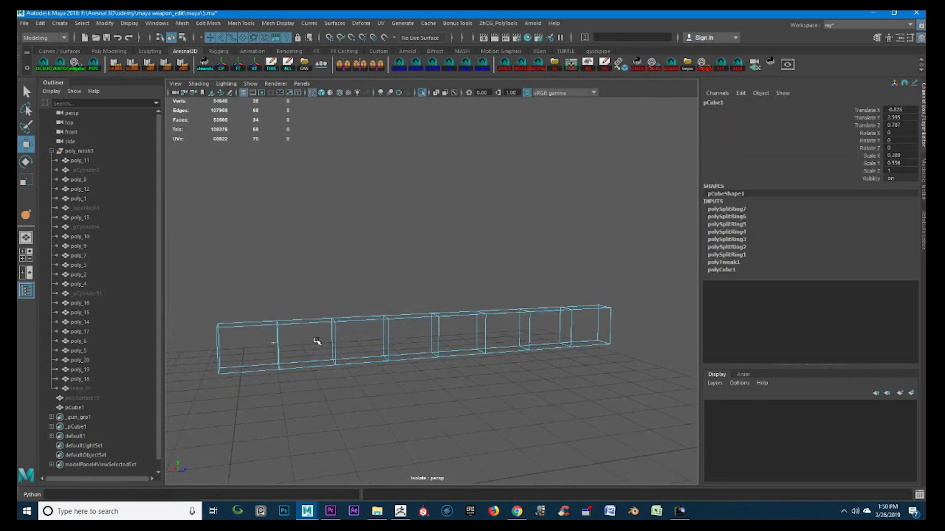
Step: Frame the block in the side view and examine the spacing of its crosswise edge loops
key(space)
key(f)
key(space)
key(f)
drag(239, 291, 606, 286)
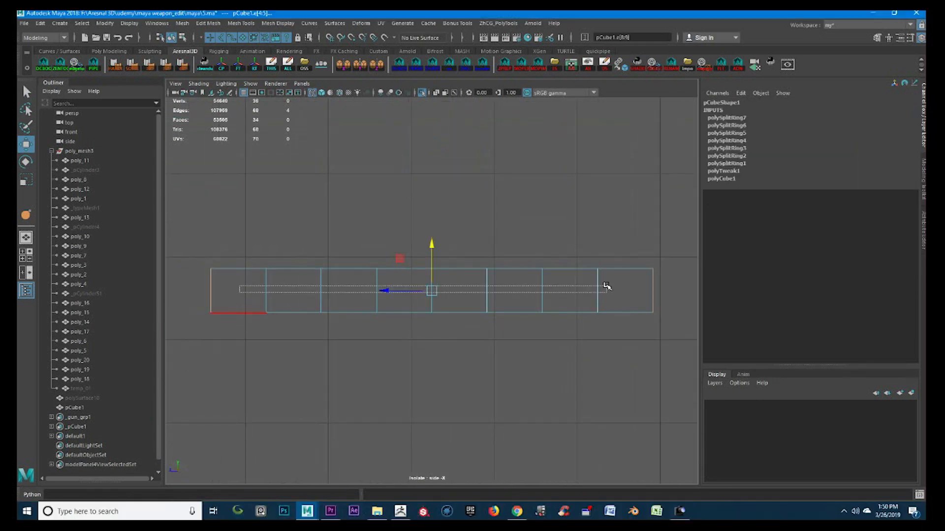
click(557, 289)
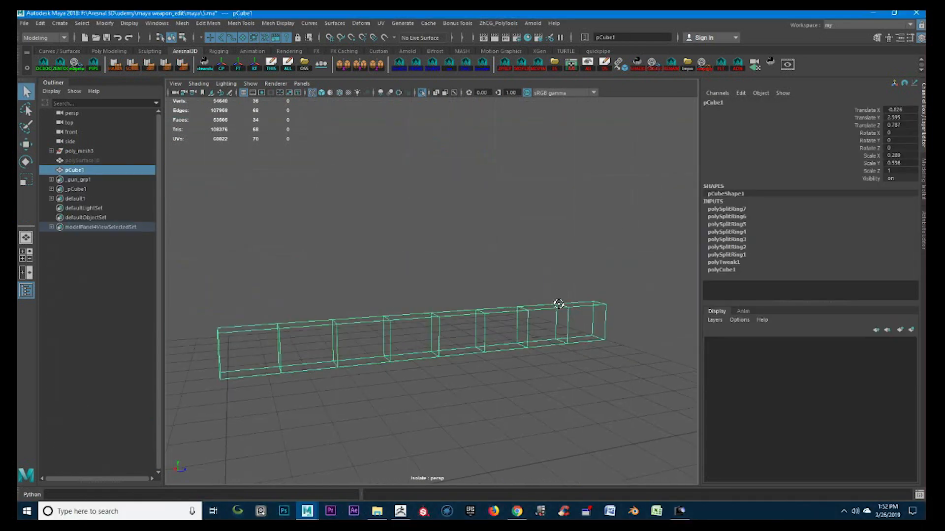
Step: Display the block shaded and bevel all seven of its crosswise edge loops with a fraction of 0.09
key(5)
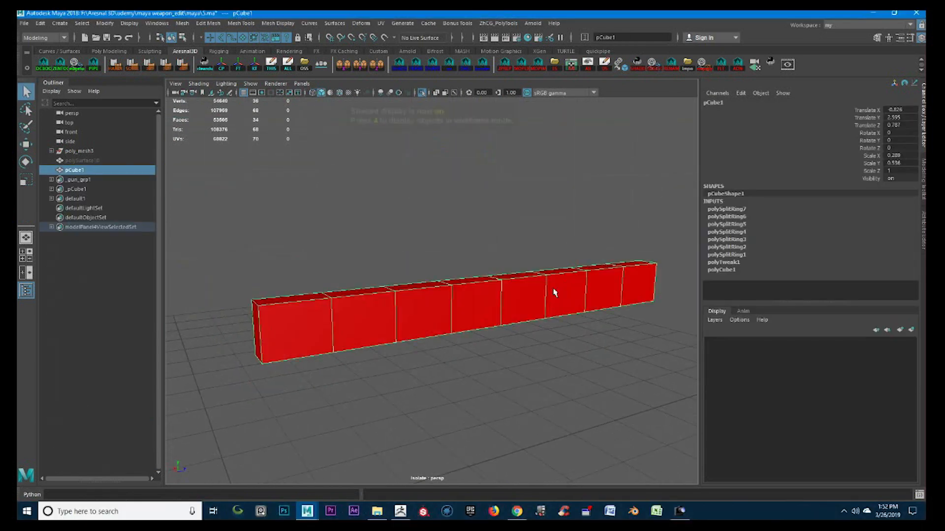
alt+drag(552, 295, 310, 253)
double_click(319, 252)
key(w)
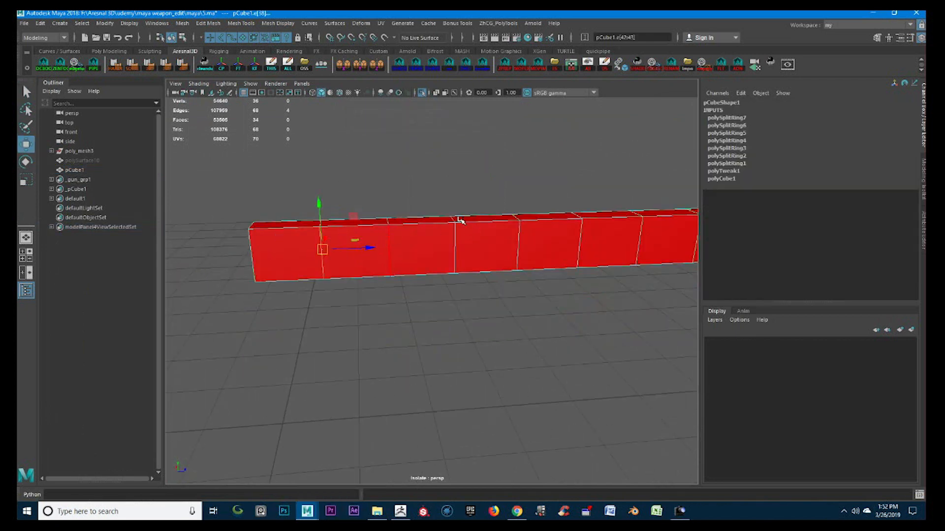
alt+drag(502, 222, 478, 212)
shift+double_click(387, 245)
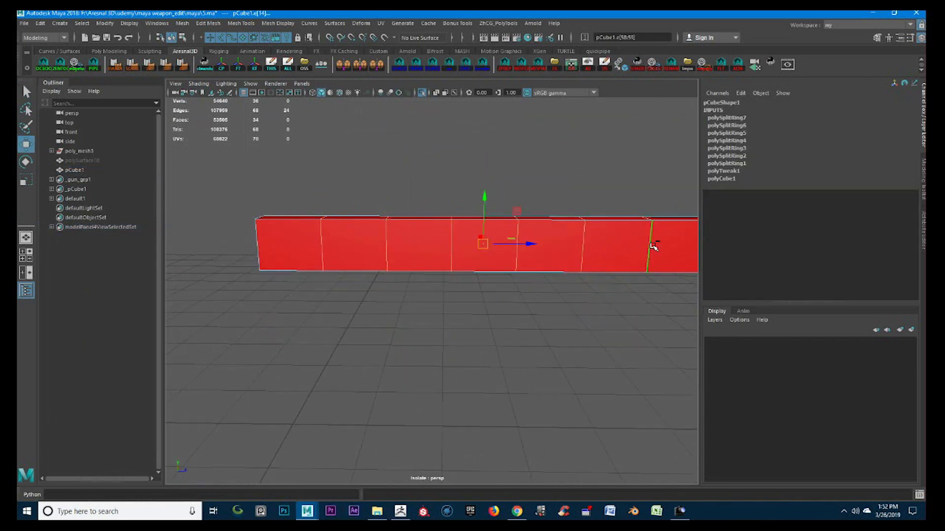
alt+drag(654, 247, 428, 247)
shift+right_drag(509, 219, 482, 277)
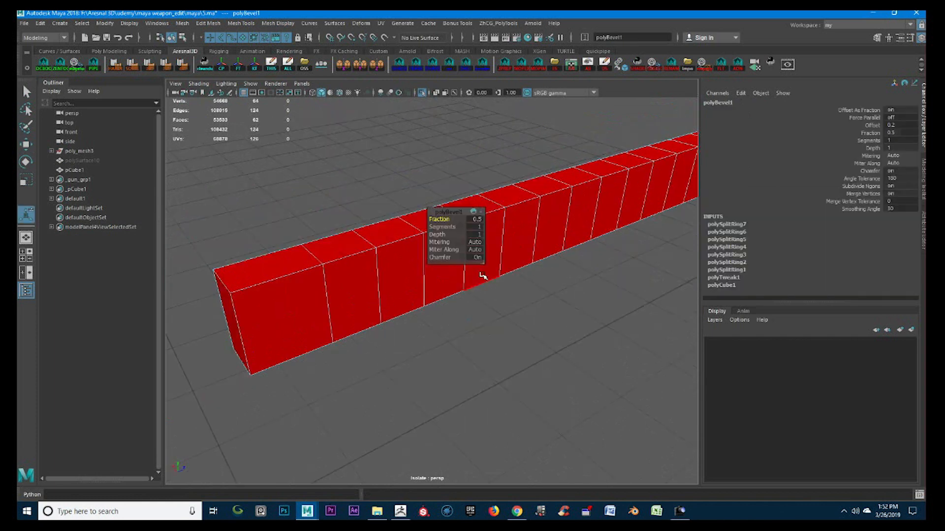
middle_drag(483, 277, 460, 283)
alt+drag(460, 300, 522, 290)
key(w)
alt+right_drag(542, 290, 526, 276)
key(space)
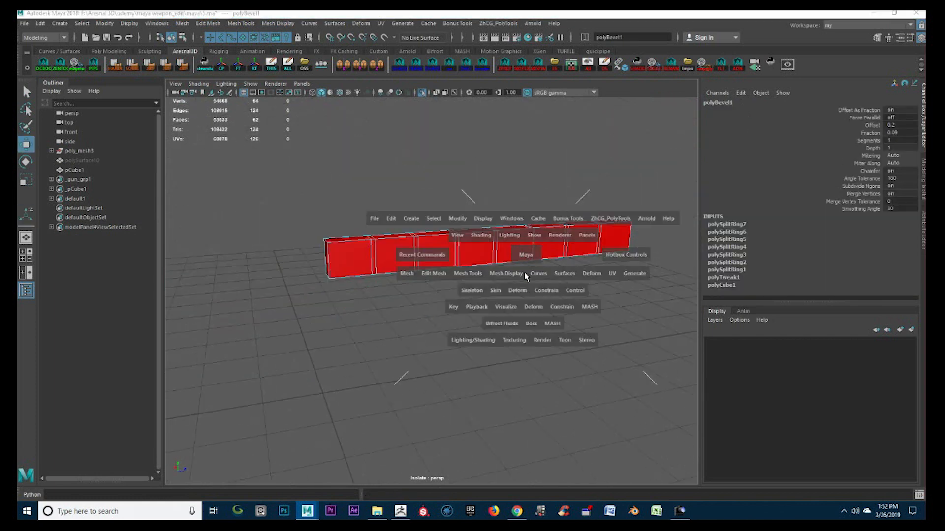
drag(525, 277, 525, 305)
drag(458, 411, 360, 344)
key(space)
drag(523, 350, 521, 315)
alt+drag(467, 338, 365, 345)
alt+right_drag(345, 315, 384, 299)
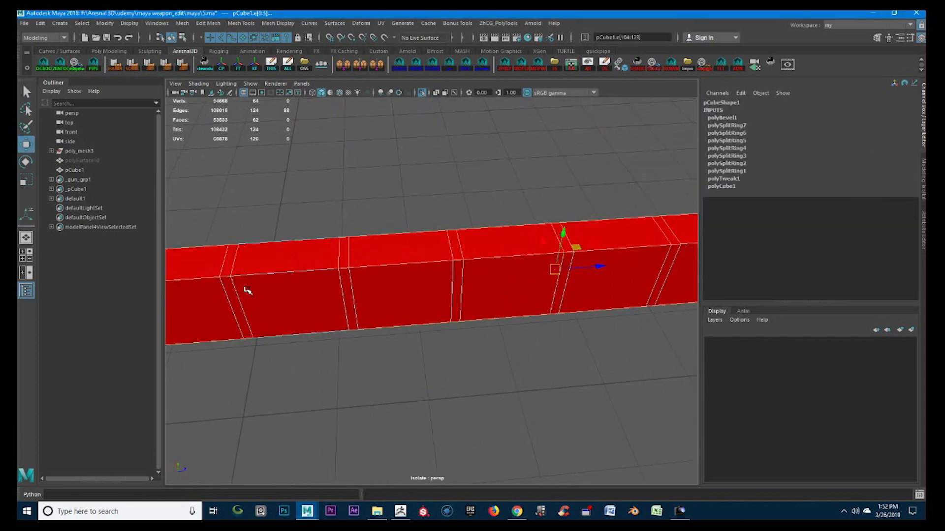
alt+middle_drag(247, 291, 372, 264)
Step: Select the narrow beveled strip faces along the block's upper and lower sides and extrude them with a thickness of 0.22
right_drag(404, 290, 404, 340)
key(space)
drag(445, 397, 489, 401)
drag(672, 359, 196, 201)
ctrl+drag(200, 291, 608, 279)
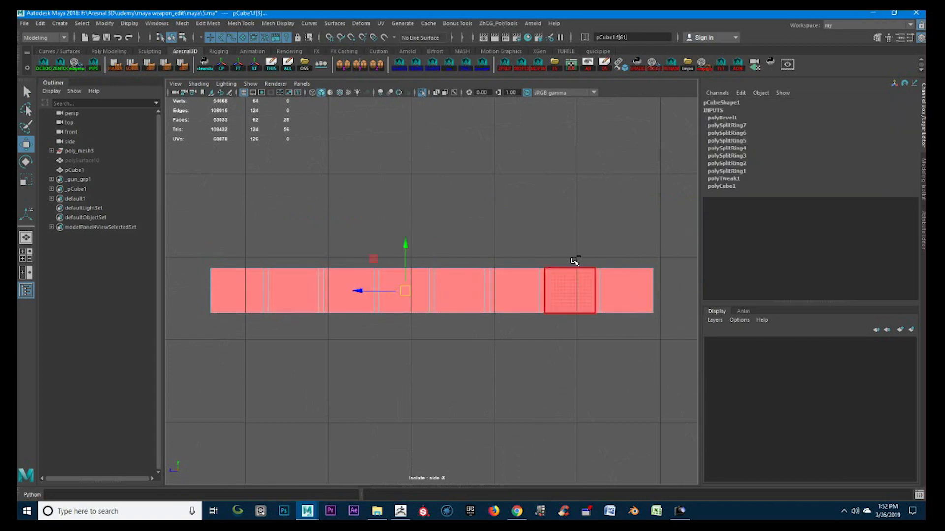
ctrl+drag(220, 247, 241, 339)
key(space)
drag(401, 363, 400, 328)
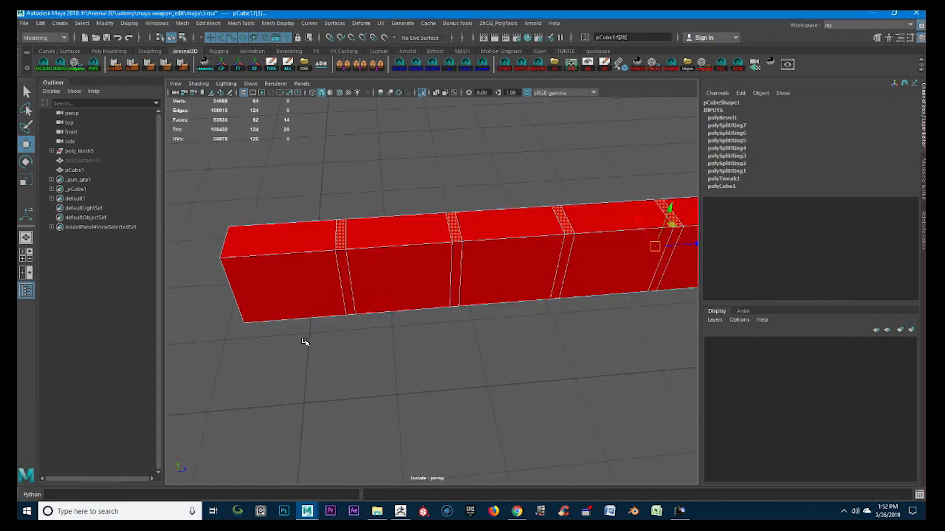
alt+drag(306, 342, 455, 143)
key(r)
drag(402, 153, 506, 276)
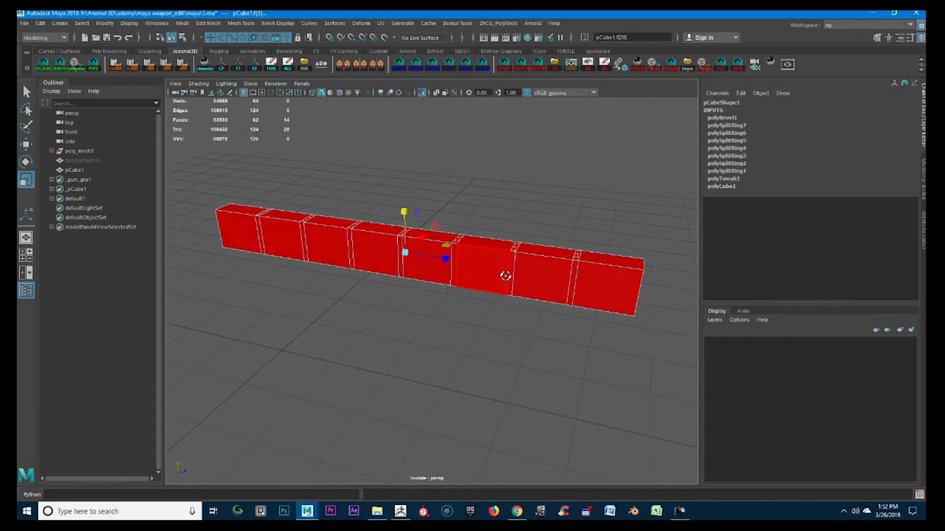
alt+right_drag(507, 276, 486, 386)
alt+drag(485, 386, 597, 289)
shift+right_drag(597, 289, 598, 321)
middle_drag(424, 132, 437, 120)
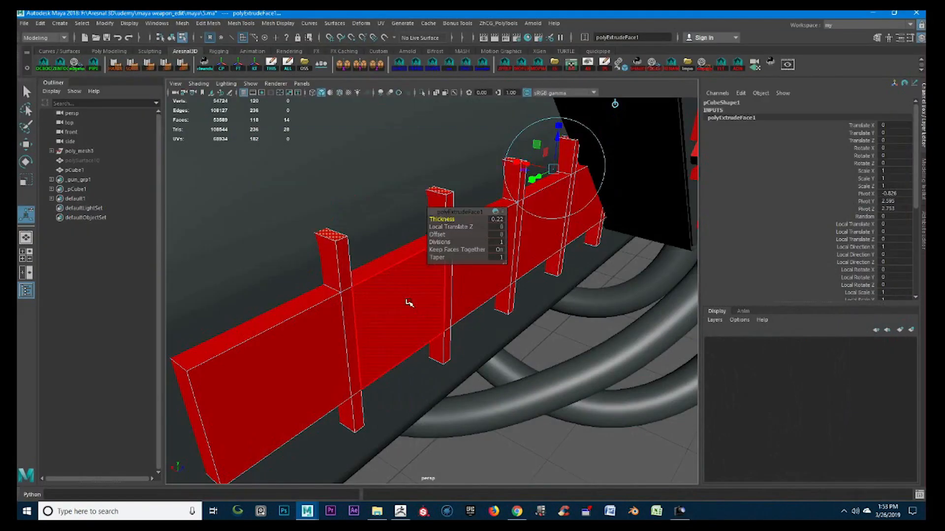
Step: Return the ribbed block to object mode and lower it slightly against the lower gun body
right_drag(409, 303, 440, 276)
key(w)
alt+right_drag(591, 315, 457, 334)
alt+drag(457, 334, 507, 339)
alt+right_drag(363, 289, 409, 296)
drag(367, 265, 367, 272)
alt+drag(367, 272, 291, 128)
Step: Duplicate the ribbed block and raise the copy onto the upper gun body, at a Translate Y of about 4.76
key(ctrl+d)
alt+drag(291, 128, 317, 212)
drag(318, 196, 318, 185)
alt+drag(362, 315, 328, 334)
alt+right_drag(327, 334, 333, 314)
alt+drag(334, 314, 385, 365)
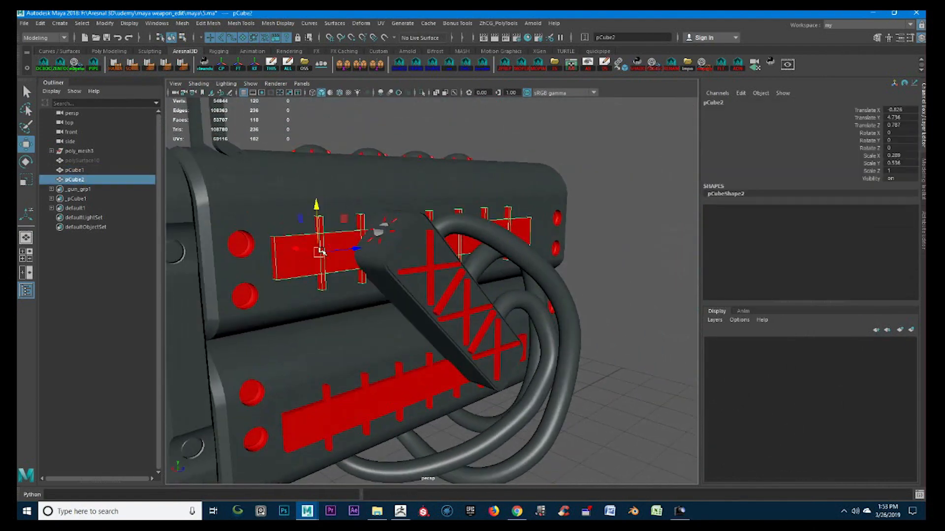
Step: Switch to ZBrush, show the whole gun and jump to the first subtool in the list
click(400, 511)
click(770, 480)
drag(644, 345, 591, 408)
click(769, 478)
alt+click(487, 404)
drag(696, 294, 737, 302)
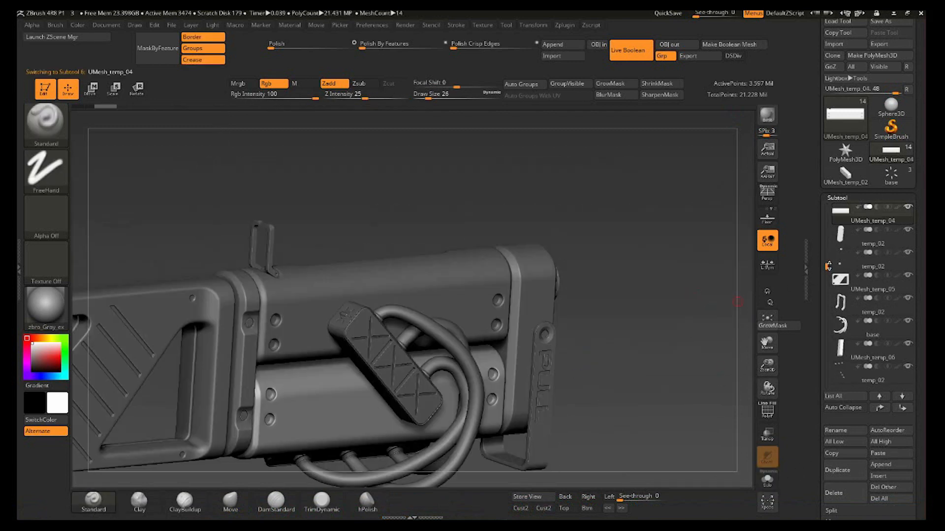
click(862, 290)
shift+click(880, 397)
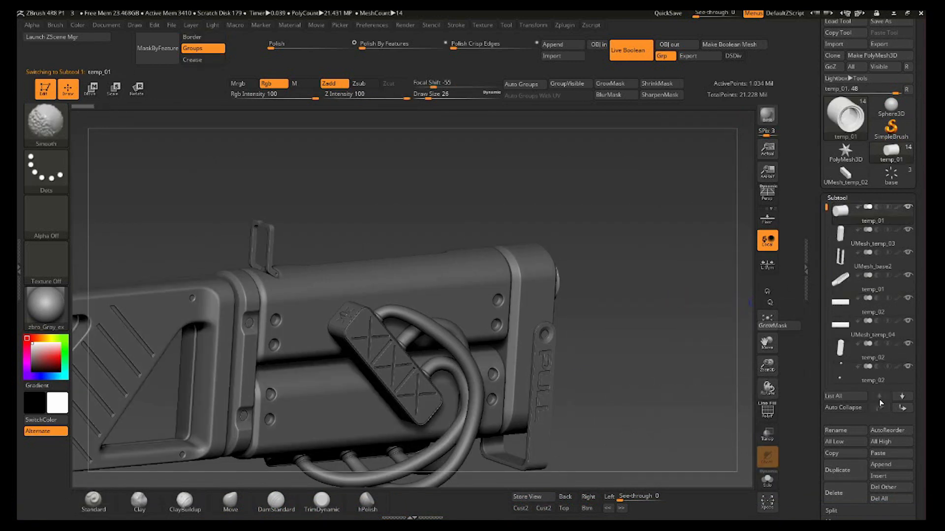
Step: Move the upper and lower gun body subtools to the start of the subtool list, directly after one another
alt+click(443, 290)
shift+click(882, 408)
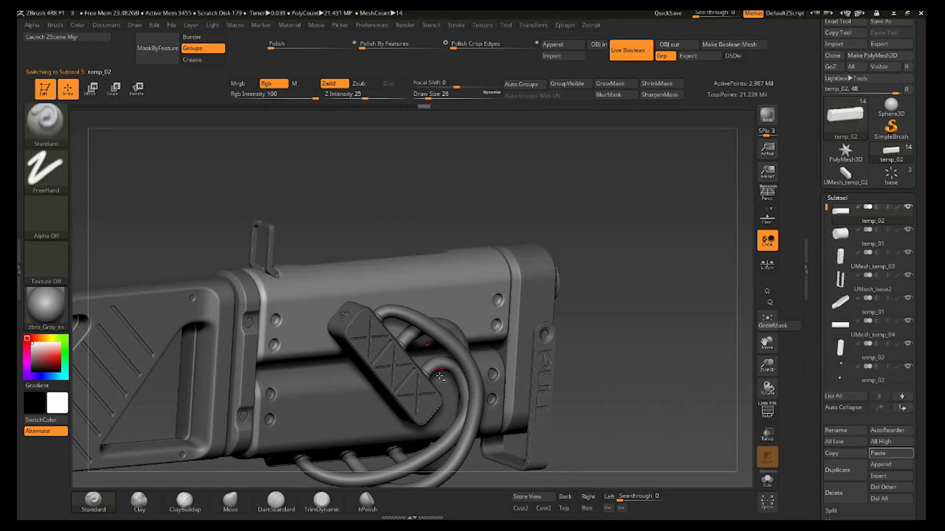
alt+click(345, 386)
shift+click(881, 409)
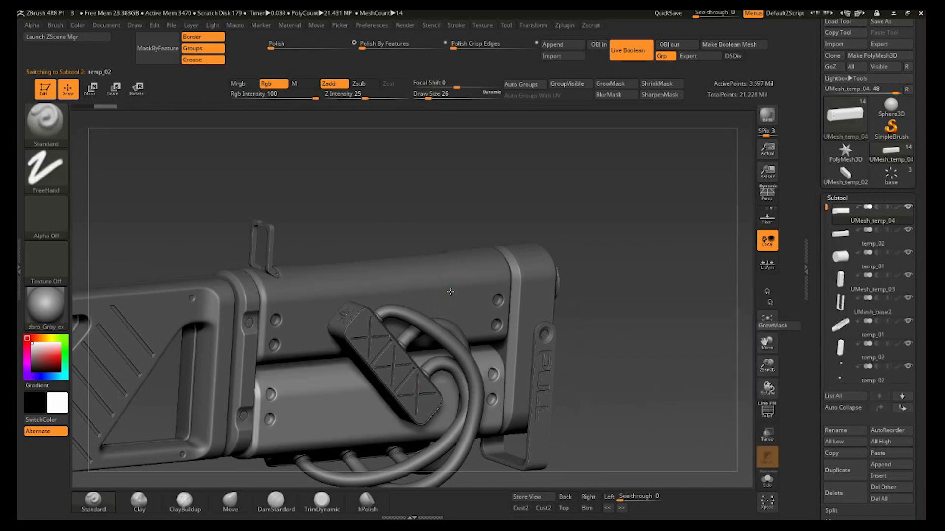
alt+click(327, 392)
shift+click(881, 409)
Step: Merge the upper and lower gun bodies into one subtool and view it on its own
drag(868, 431, 867, 375)
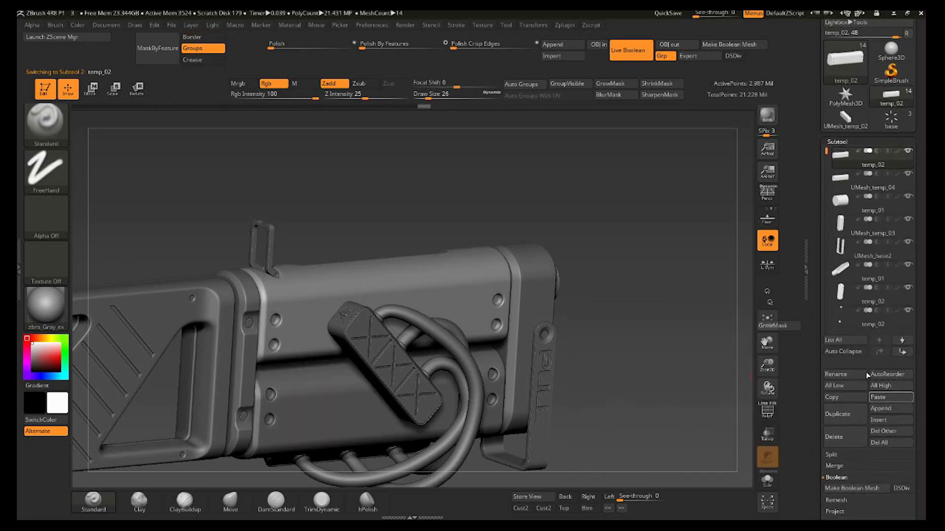
click(846, 476)
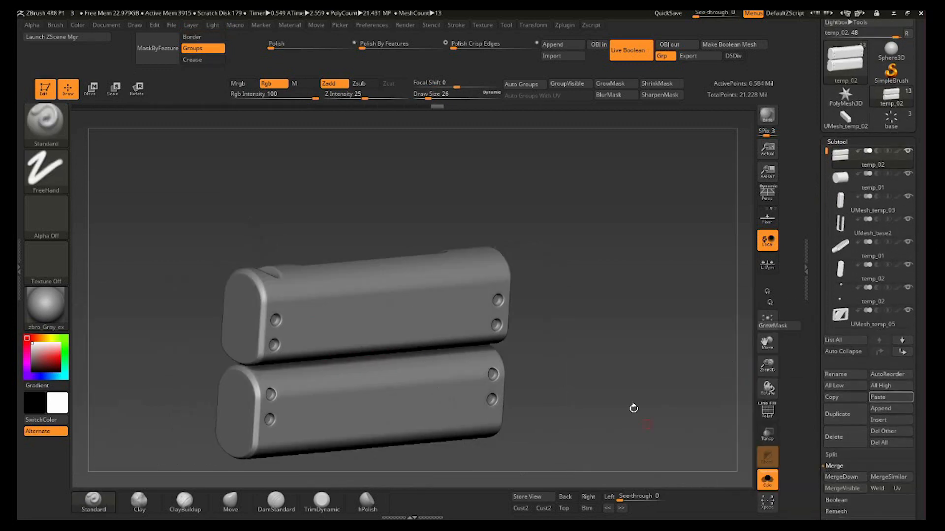
key(super)
key(Escape)
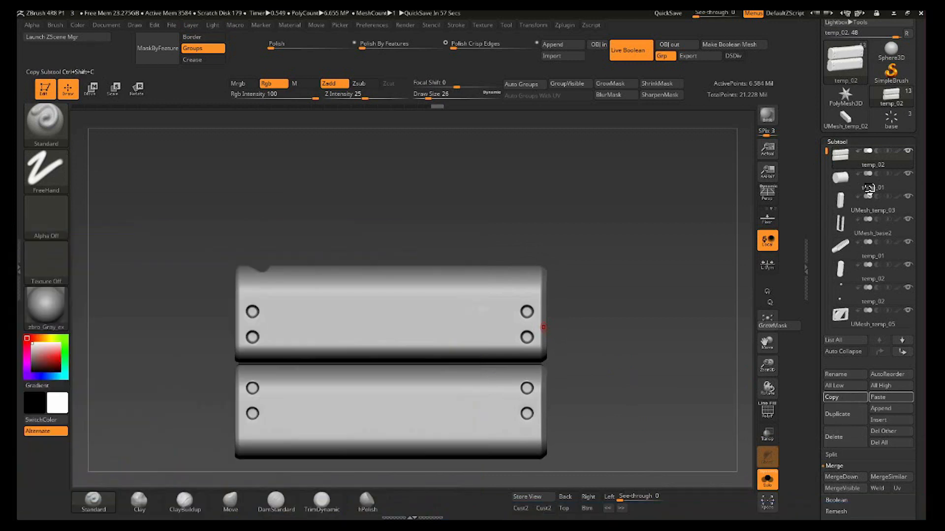
Step: Switch to the PolyMesh3D tool and replace its star with a copy of the merged gun bodies
click(854, 127)
click(889, 443)
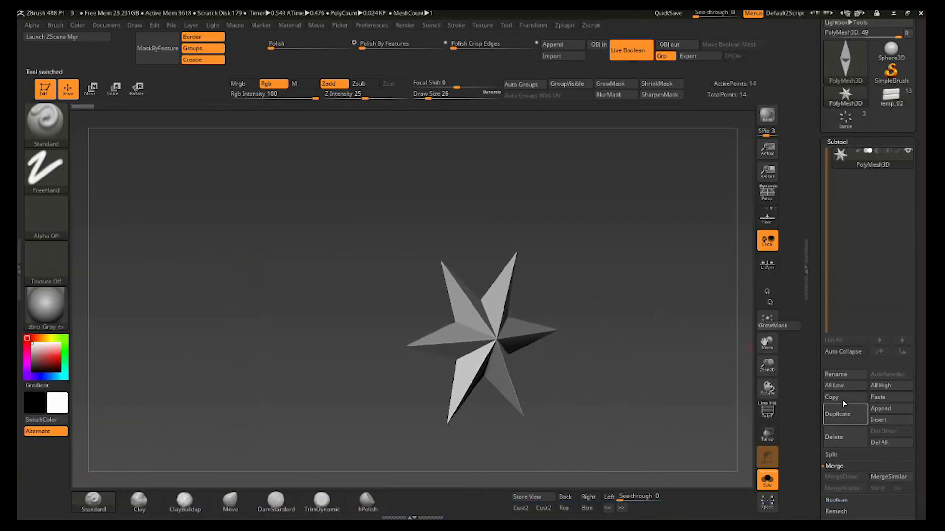
key(ctrl+z)
Step: Switch to Maya, combine the upper and lower ribbed blocks into one mesh and isolate it
key(super)
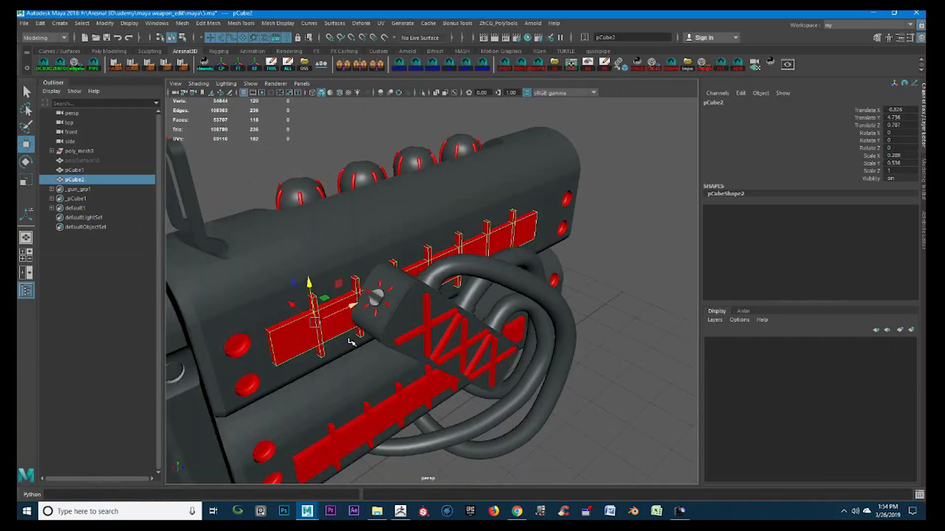
shift+click(370, 419)
shift+right_drag(684, 266, 674, 439)
key(r)
click(423, 93)
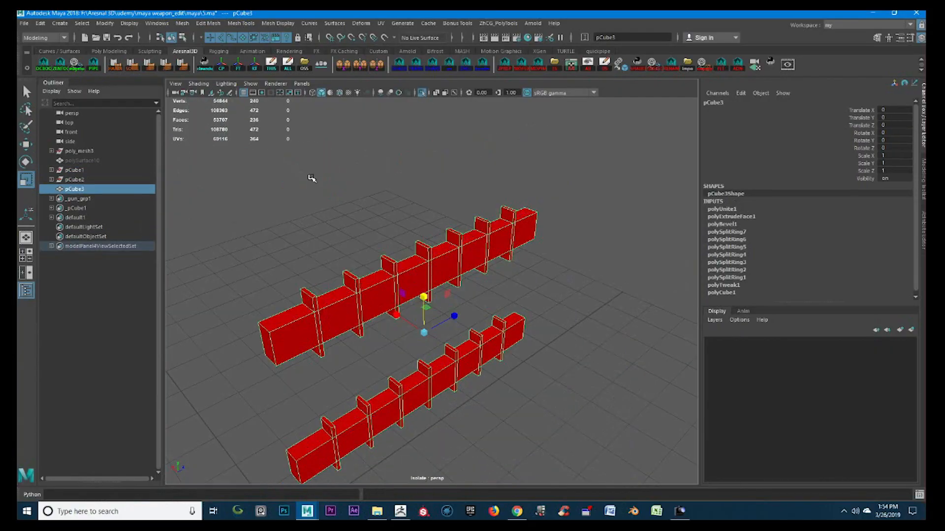
Step: Apply edge softening or hardening to the combined ribbed cutter
scroll(312, 177, up, 3)
alt+middle_drag(312, 178, 428, 89)
alt+middle_drag(345, 207, 278, 233)
click(283, 231)
click(376, 254)
click(432, 64)
Step: Remap the UVs on all faces of the combined ribbed cutter and return it to object mode
alt+drag(556, 236, 539, 222)
right_drag(538, 221, 539, 256)
scroll(492, 247, down, 4)
drag(285, 167, 643, 388)
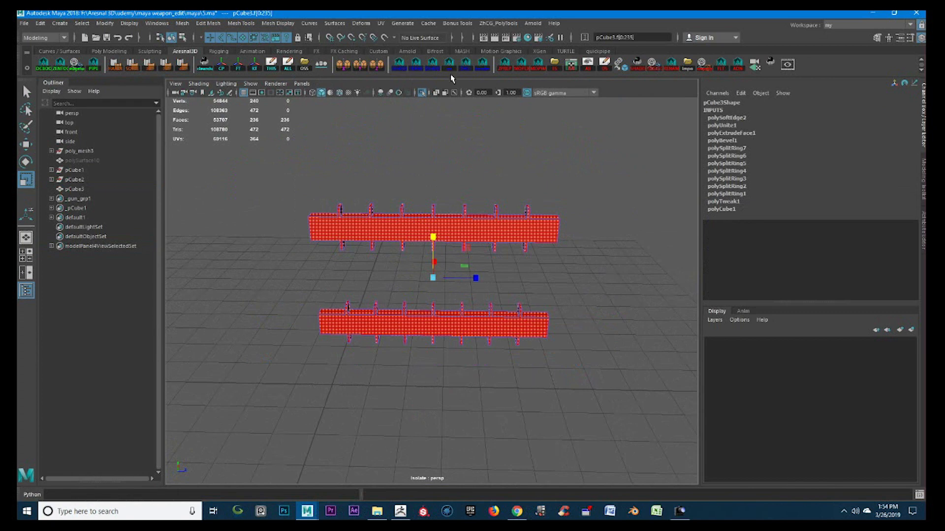
right_drag(481, 230, 581, 166)
scroll(400, 236, up, 5)
alt+drag(401, 237, 468, 261)
Step: Export the ribbed cutter as an OBJ into the temp meshes folder
click(423, 275)
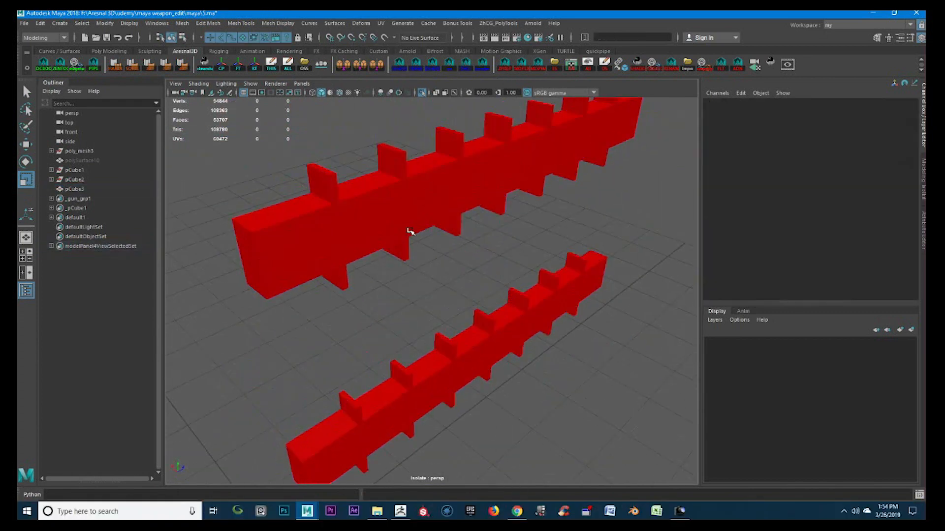
click(408, 228)
click(525, 68)
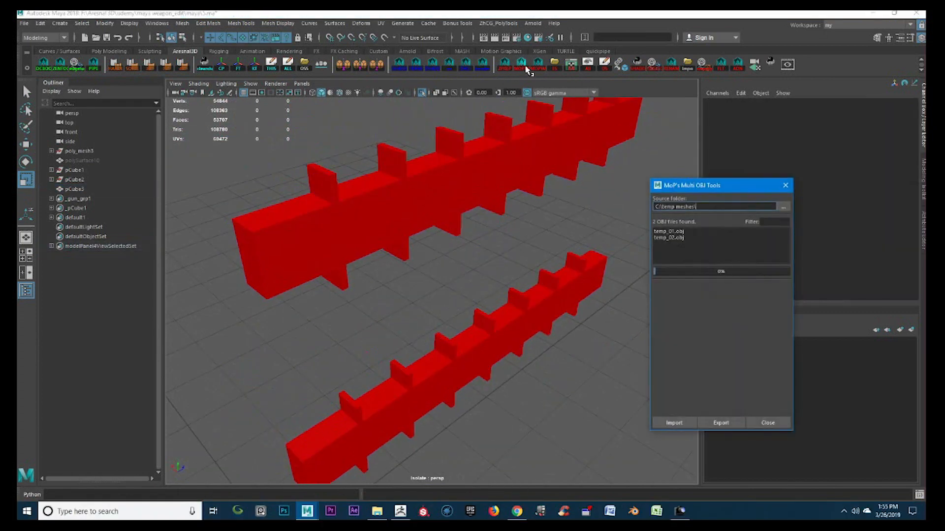
Step: Switch to ZBrush, append a sphere subtool to the merged bodies, import the ribbed cutter into it and show both subtools
click(402, 510)
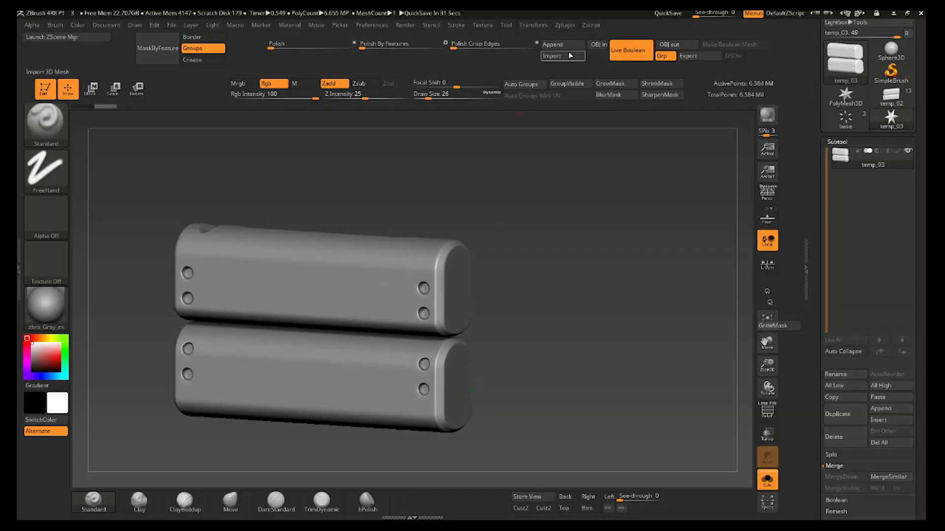
click(552, 44)
click(383, 129)
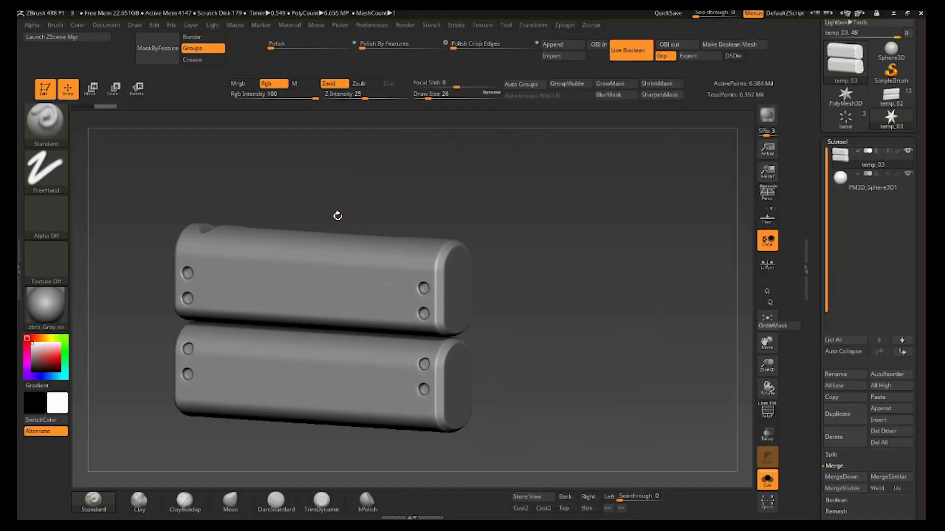
click(769, 490)
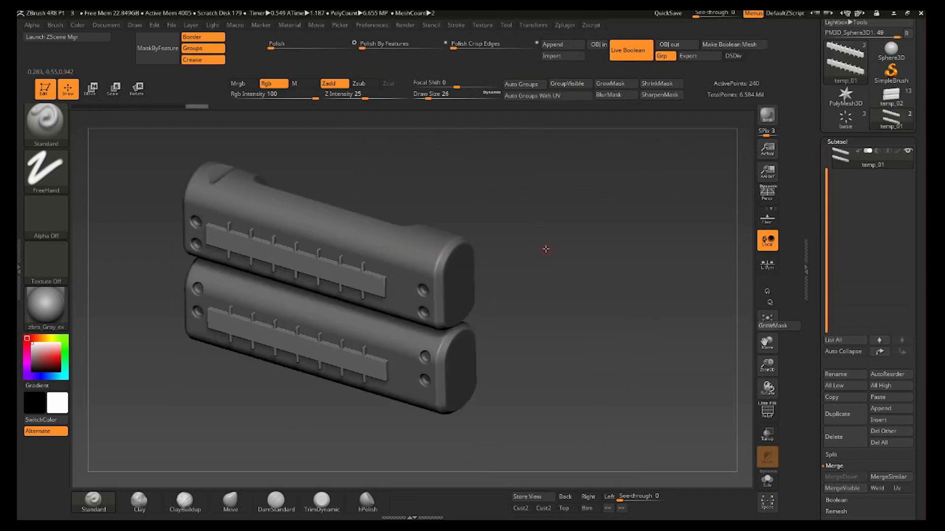
Step: Set the ribbed cutter subtool to Boolean subtraction and inspect the recesses it cuts into both gun bodies
drag(544, 249, 615, 112)
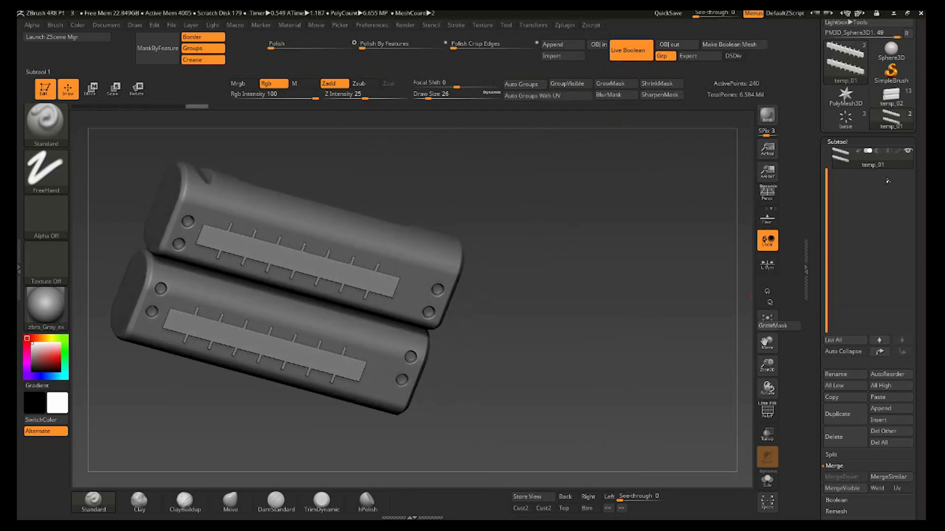
click(879, 152)
right_drag(577, 358, 551, 377)
right_drag(551, 377, 603, 299)
click(766, 487)
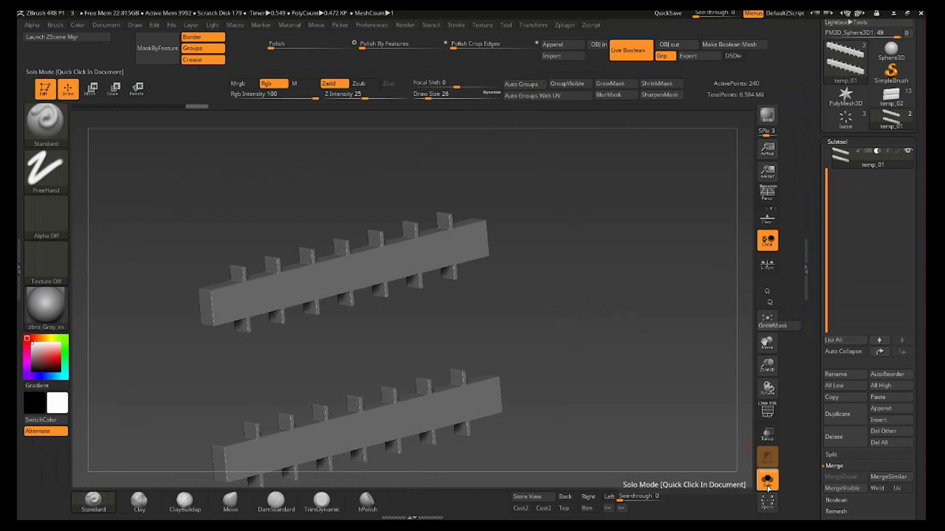
click(765, 488)
key(shift+f)
key(shift+f)
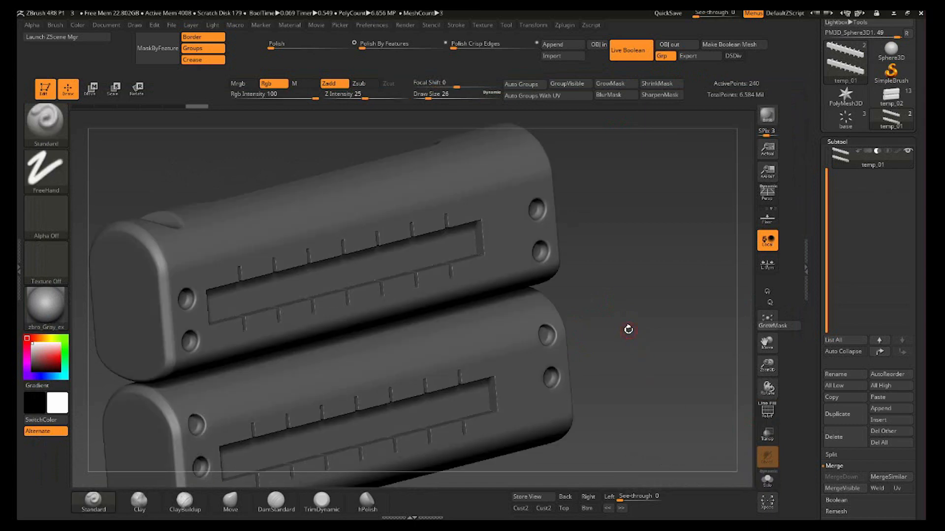
drag(632, 320, 664, 314)
ctrl+right_drag(225, 339, 296, 354)
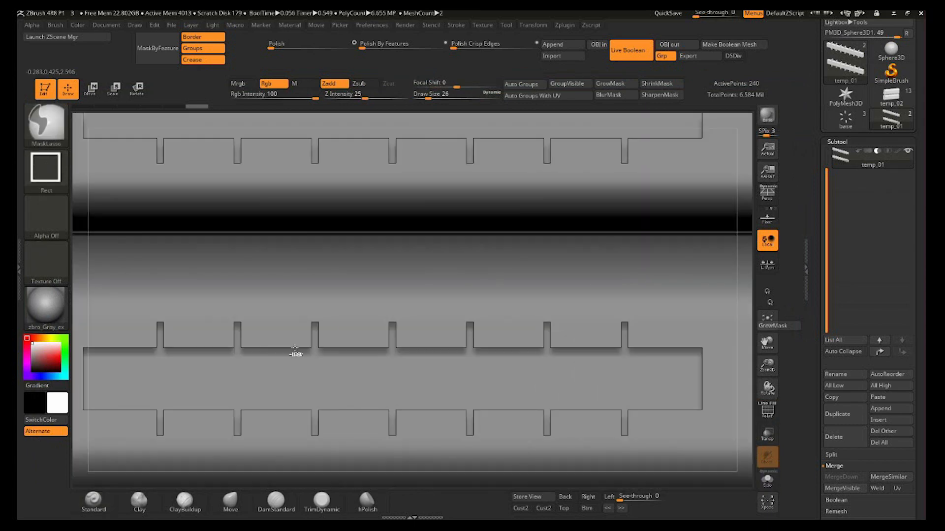
alt+right_drag(394, 276, 169, 442)
drag(708, 287, 725, 293)
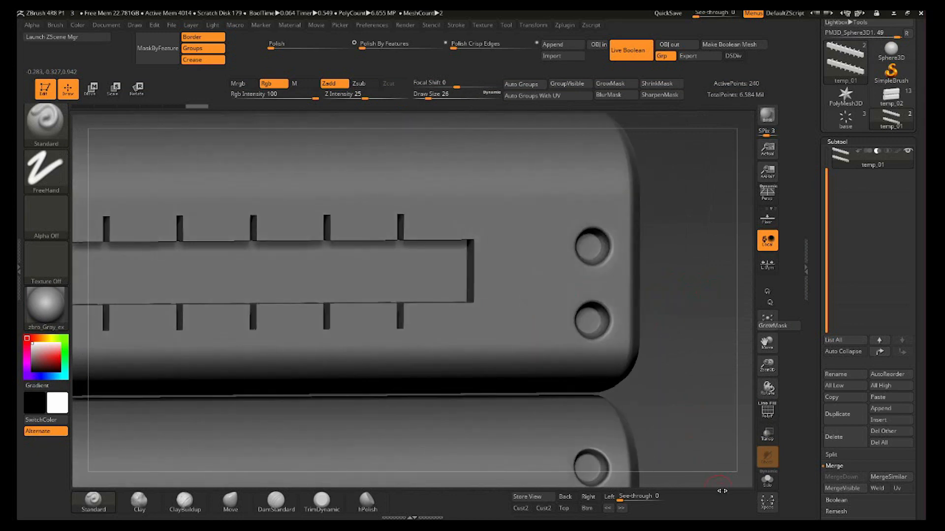
Step: Isolate the ribbed cutter with its polyframe displayed and assign its polygroups with Auto Groups With UV
click(768, 482)
mouse_move(427, 166)
alt+mouse_down()
mouse_move(559, 312)
mouse_move(446, 337)
mouse_move(498, 390)
alt+mouse_up()
key(shift+f)
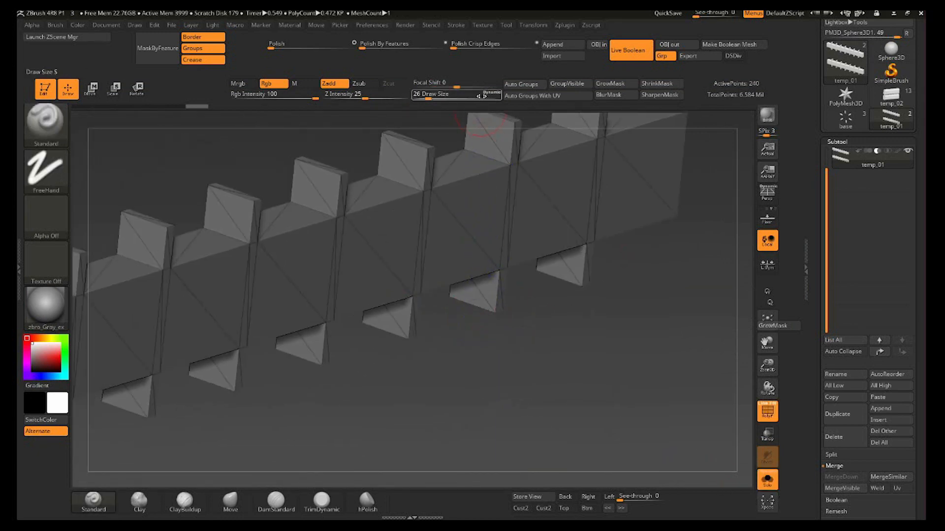
click(567, 96)
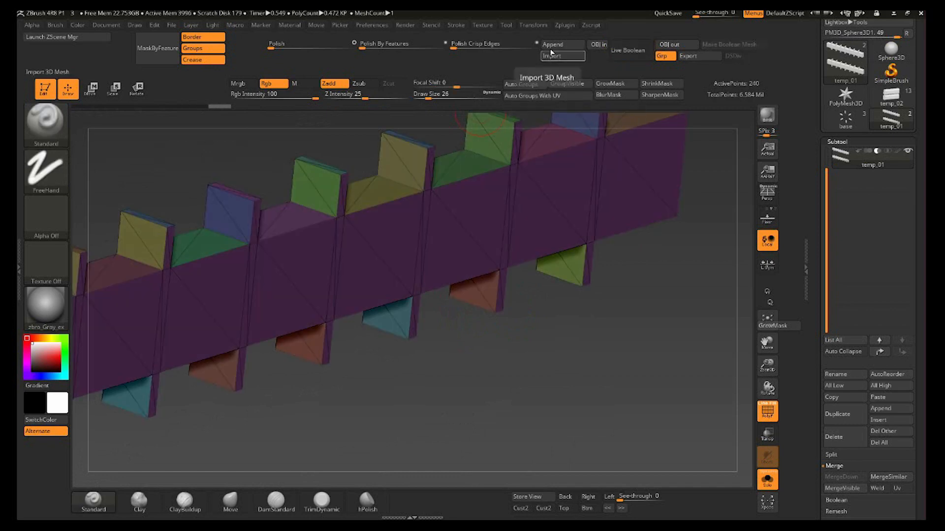
Step: Convert the ribbed cutter with DynaMesh Master at 2 million polygons and polish it with only the Groups mask option active
click(565, 25)
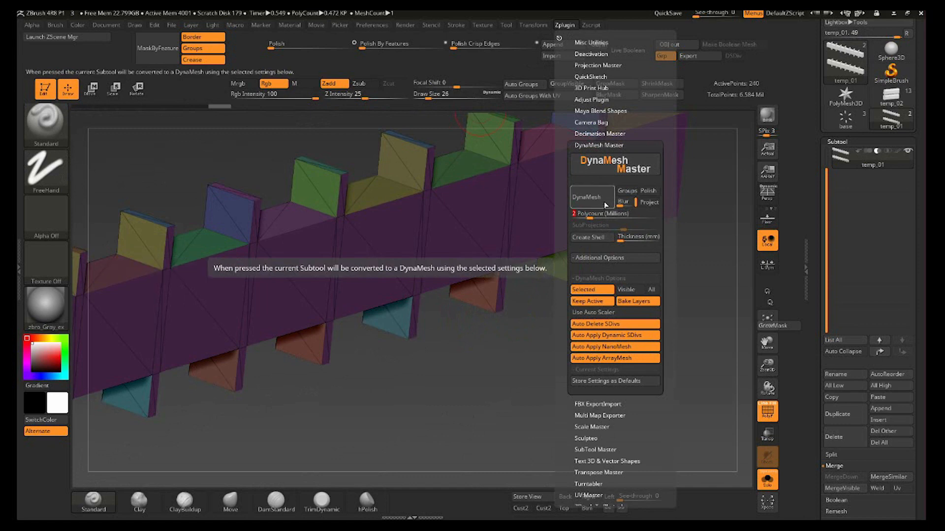
click(604, 202)
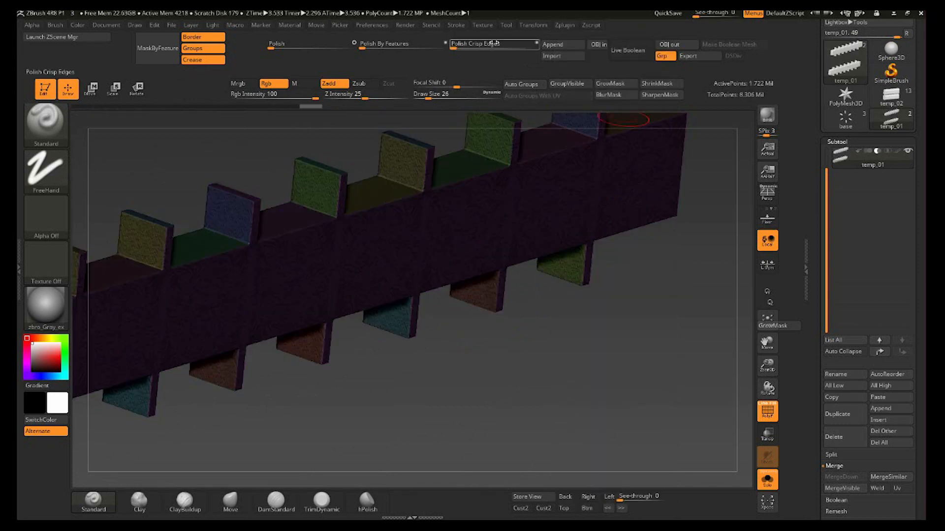
key(shift+f)
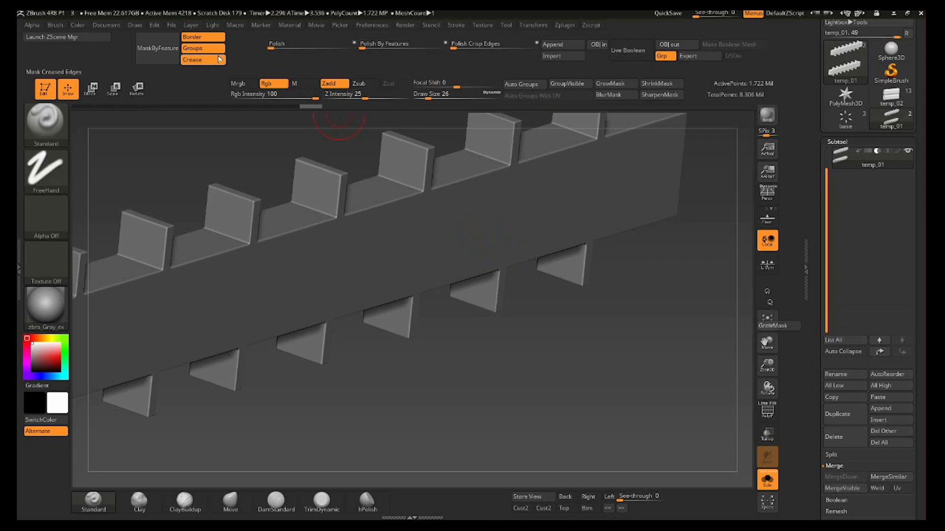
click(203, 59)
click(203, 37)
drag(276, 44, 288, 54)
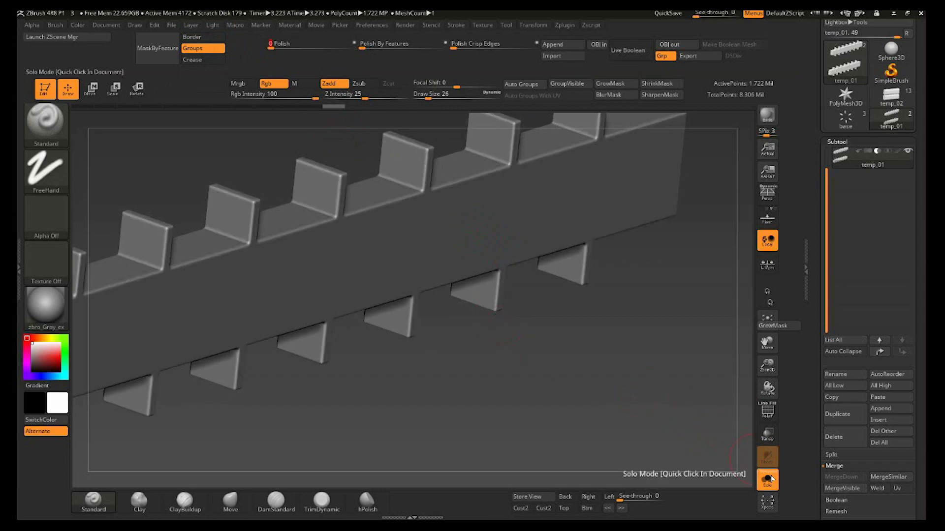
Step: Check the softened recesses with Live Boolean and paste the resulting boolean bodies as a subtool into the main gun tool
click(633, 53)
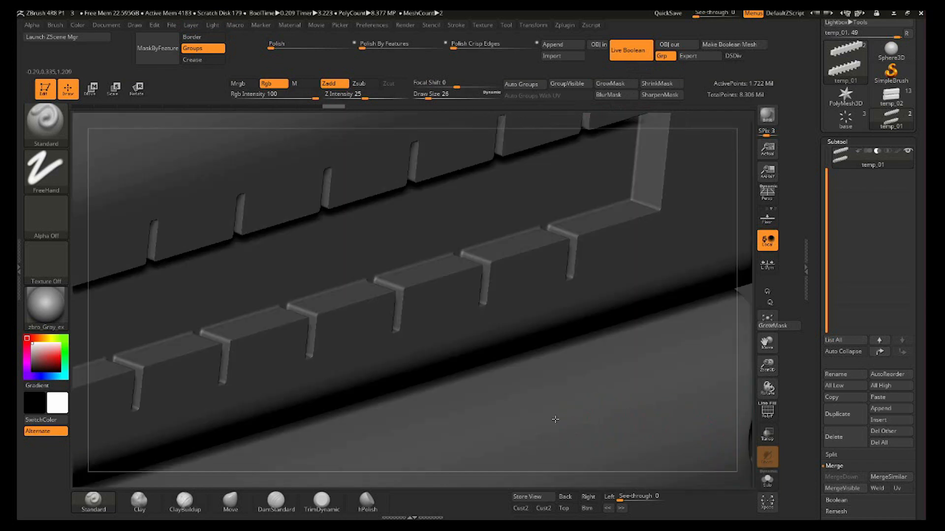
ctrl+right_drag(572, 393, 588, 382)
right_drag(676, 390, 541, 403)
alt+right_drag(433, 452, 401, 192)
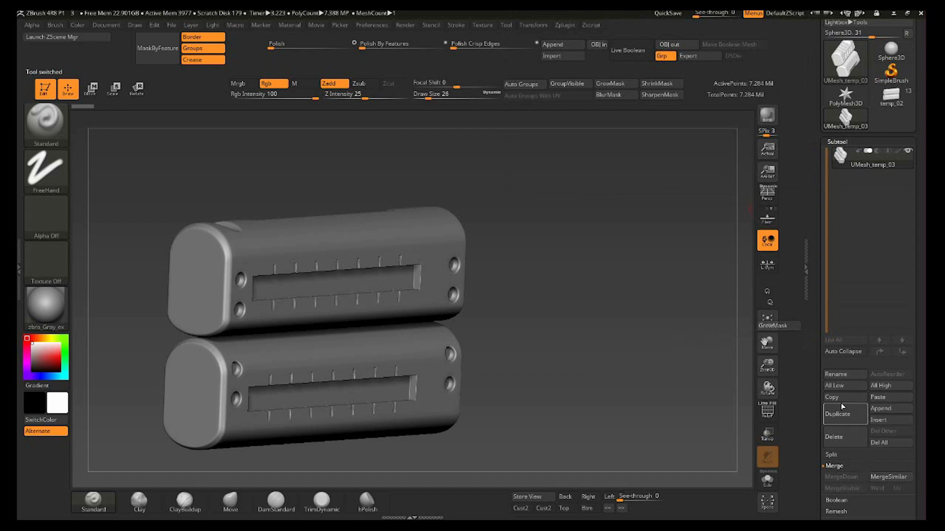
click(896, 104)
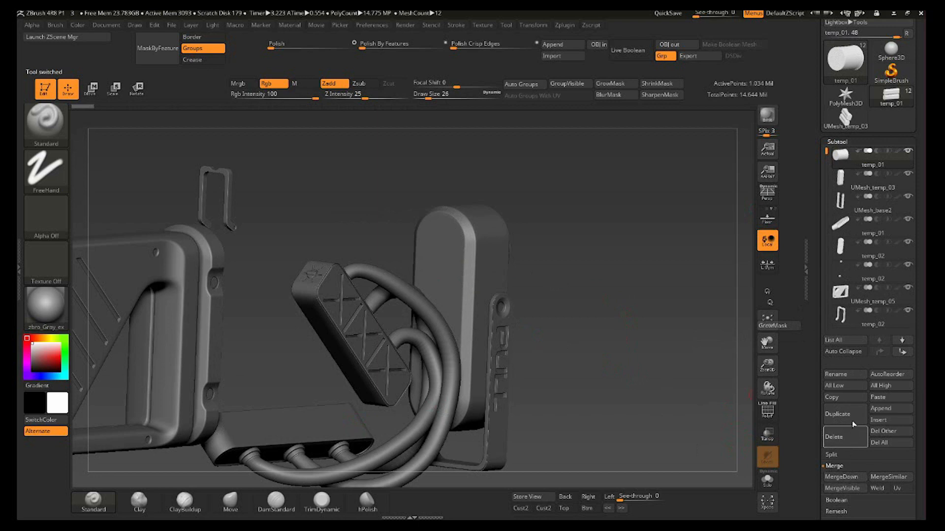
click(890, 397)
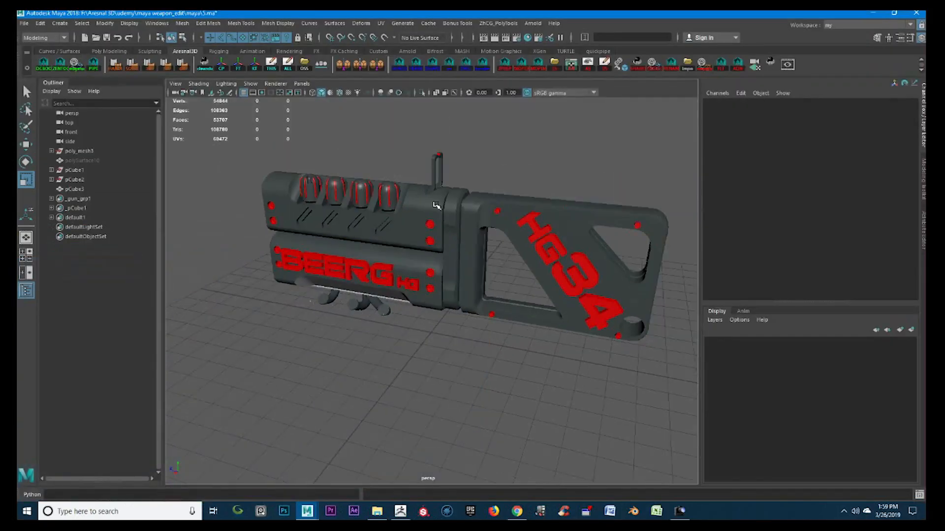
Step: In Maya, select and isolate the domed capsules on the upper body and export them as temp_02.obj to the temp meshes folder
alt+drag(384, 212, 412, 222)
alt+right_drag(411, 221, 428, 352)
alt+drag(428, 352, 323, 266)
key(f)
alt+right_drag(322, 266, 362, 265)
alt+middle_drag(380, 266, 482, 265)
key(w)
alt+right_drag(528, 300, 480, 254)
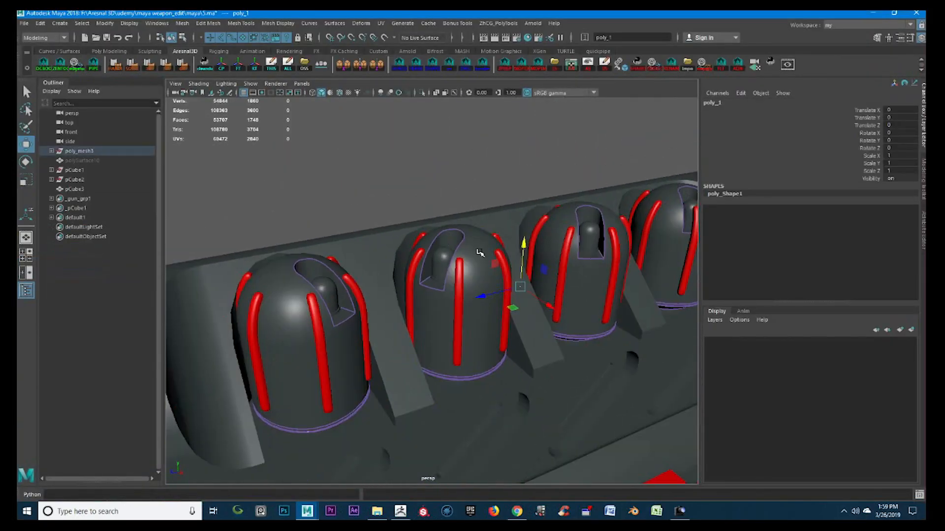
alt+drag(453, 289, 520, 136)
key(ctrl+z)
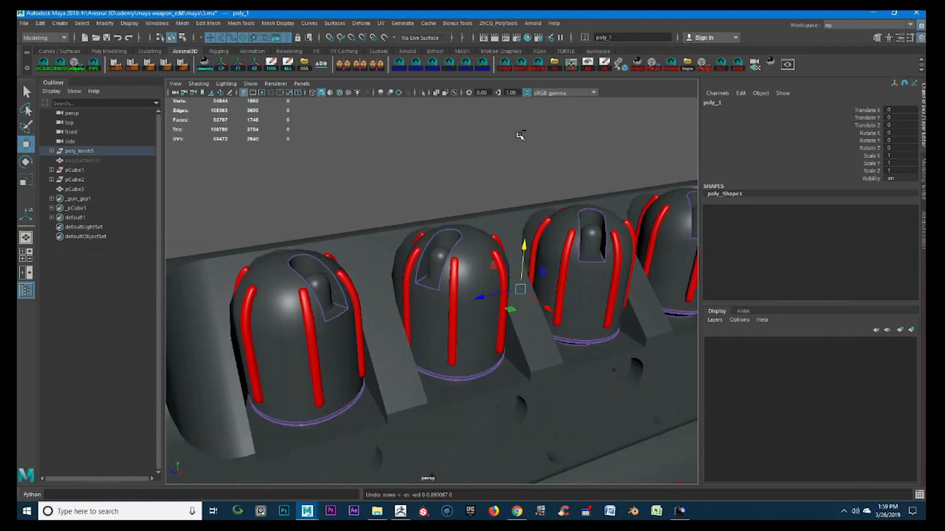
click(423, 93)
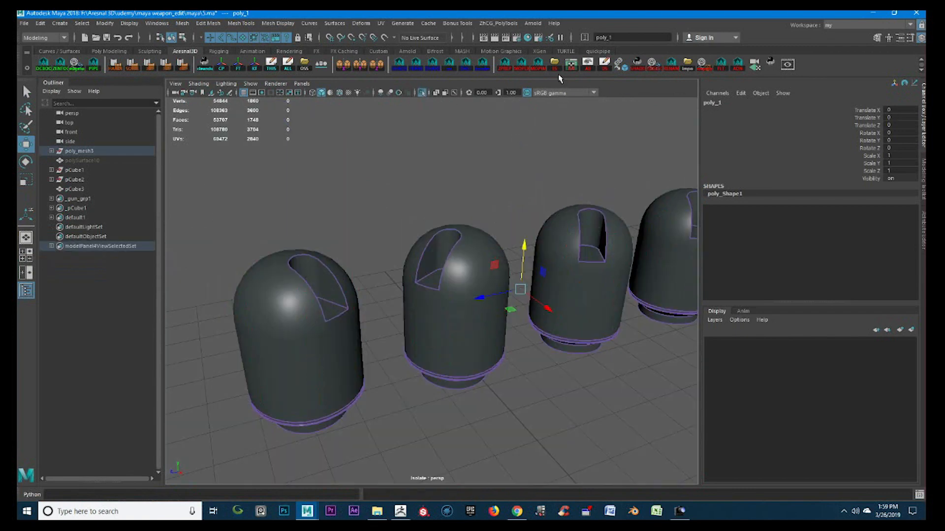
click(529, 73)
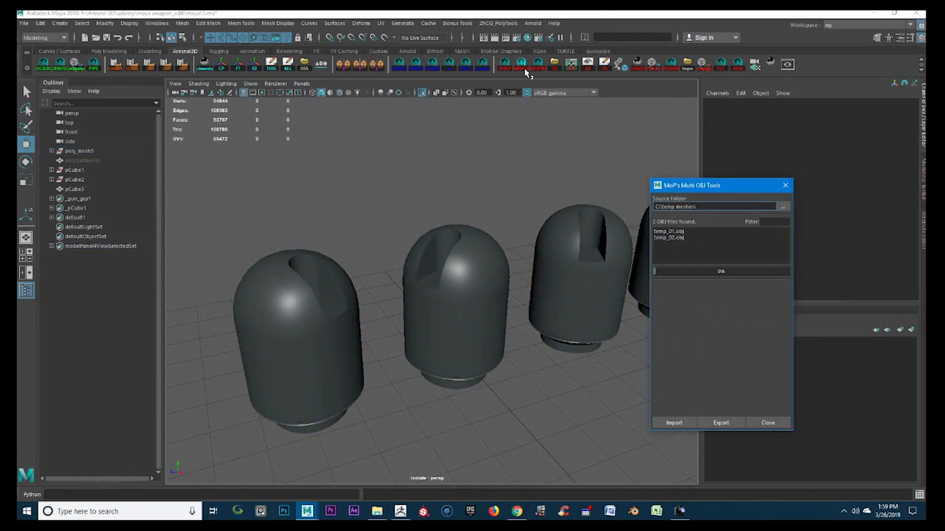
Step: Switch to ZBrush, append a sphere subtool to the gun and import temp_02.obj into it
click(397, 513)
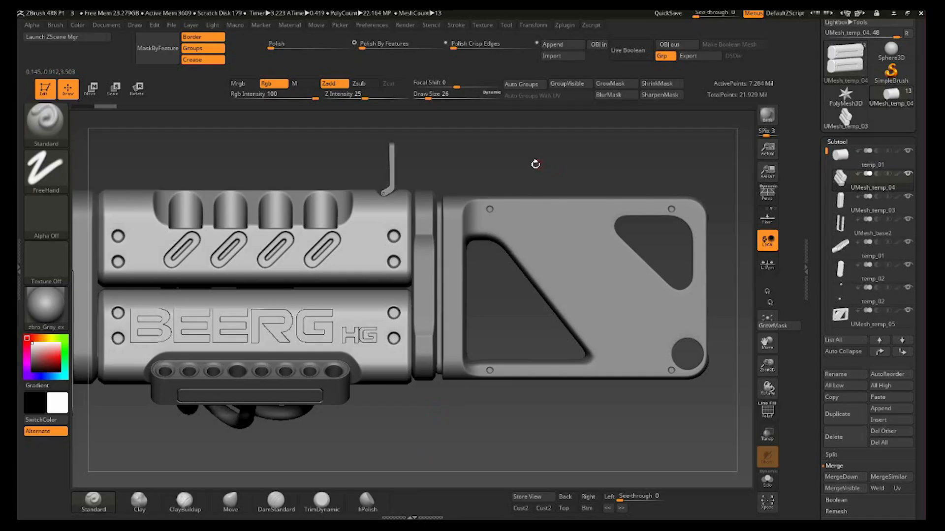
drag(536, 164, 552, 193)
click(576, 56)
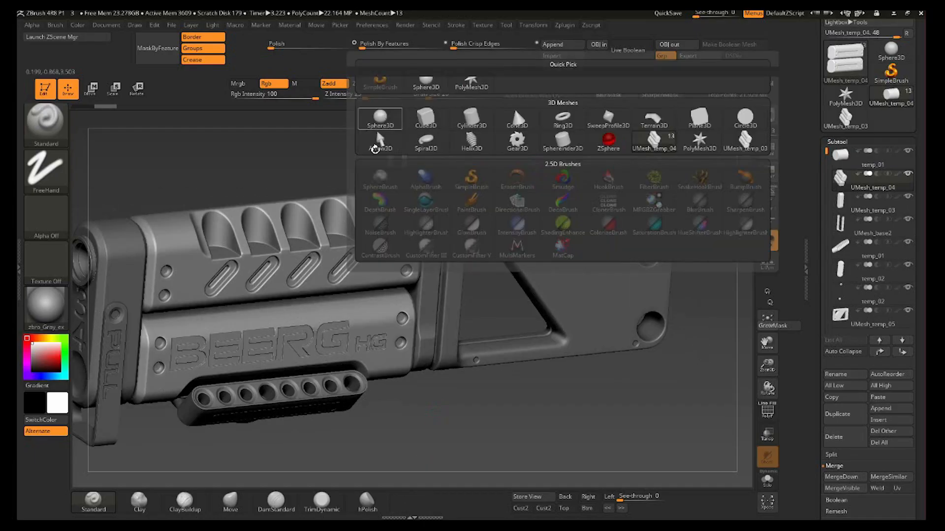
click(374, 142)
click(573, 56)
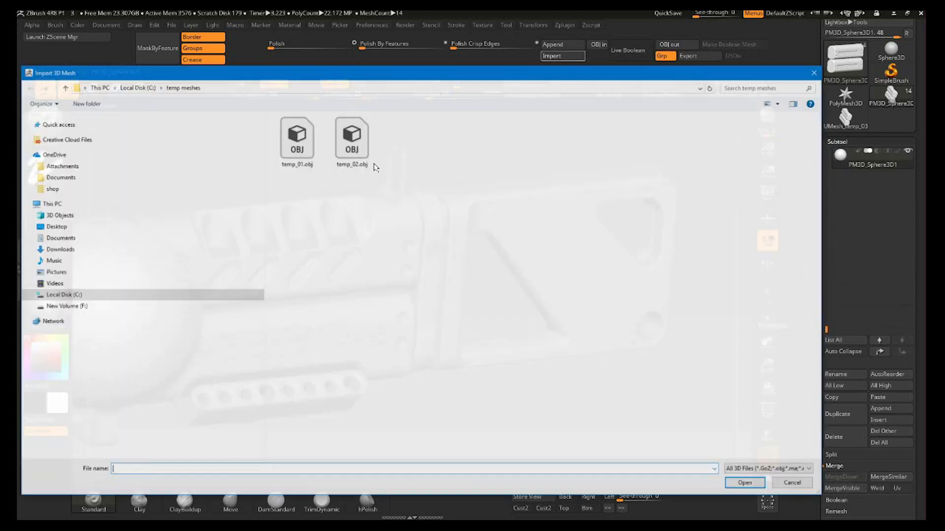
click(340, 158)
double_click(340, 157)
Step: Isolate the domed capsules with their polyframe displayed and assign their polygroups with Auto Groups With UV
click(767, 480)
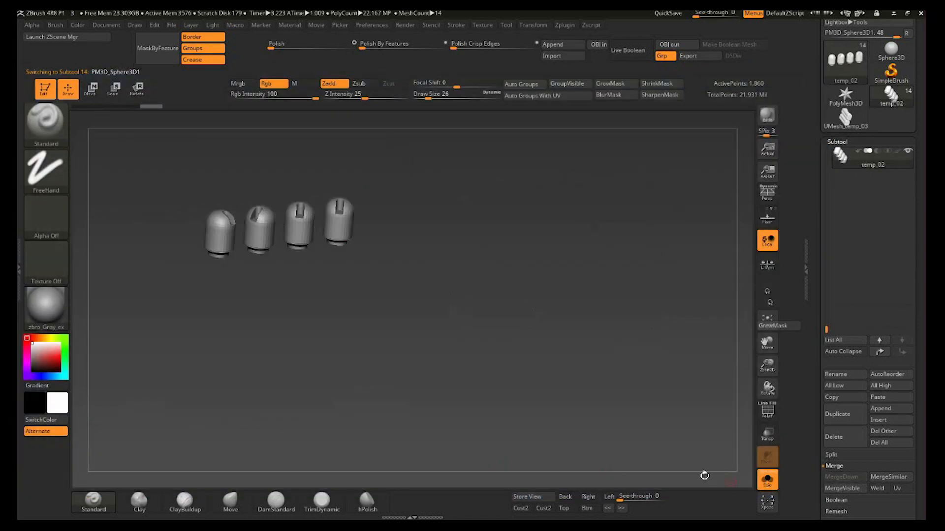
key(f)
ctrl+right_drag(374, 303, 457, 324)
key(shift+f)
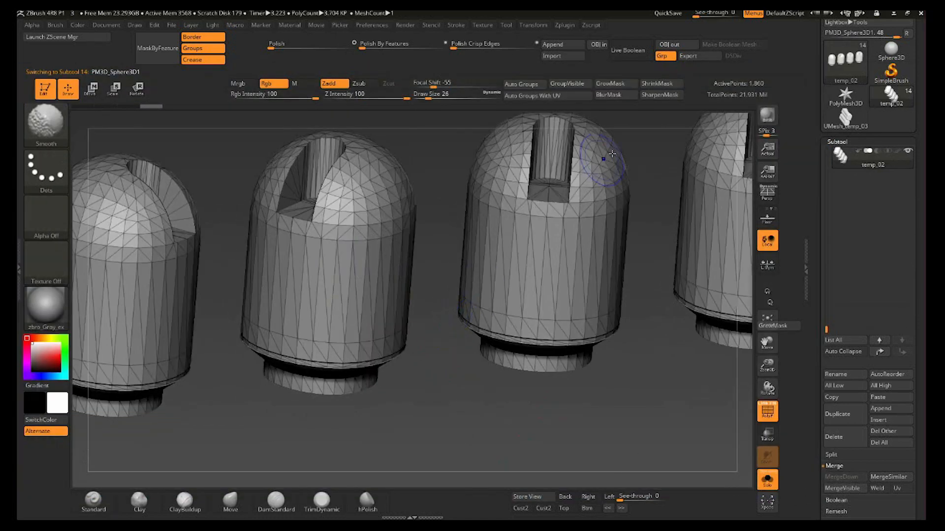
click(556, 97)
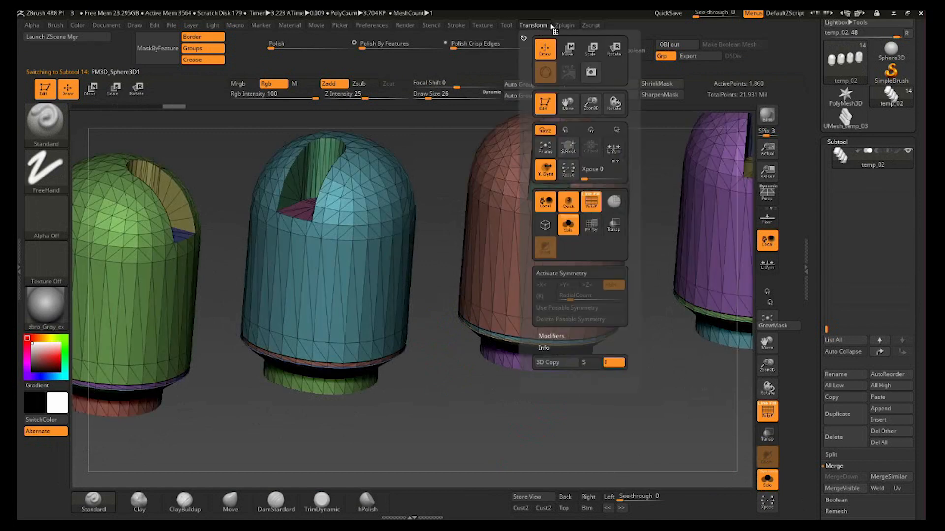
Step: Convert the capsules with DynaMesh Master at 2 million polygons and smooth their surfaces with Polish By Features
mouse_move(564, 26)
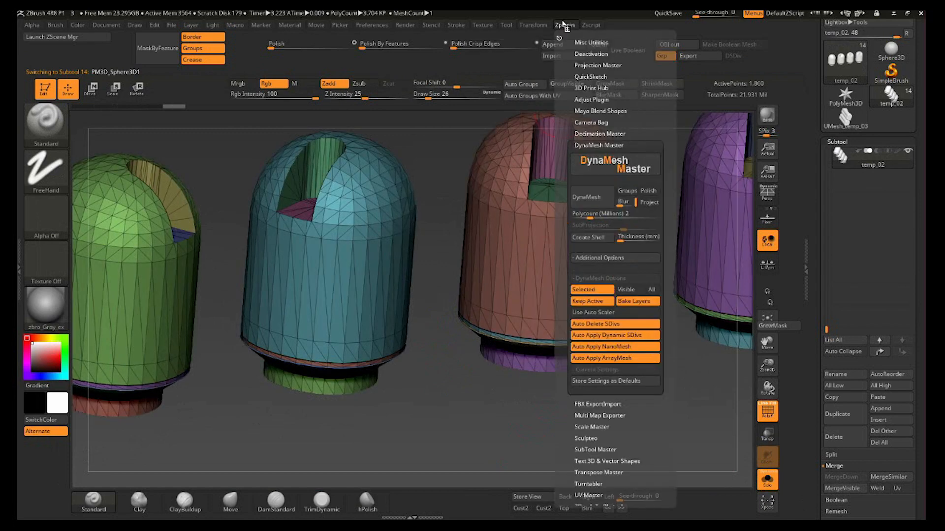
click(586, 198)
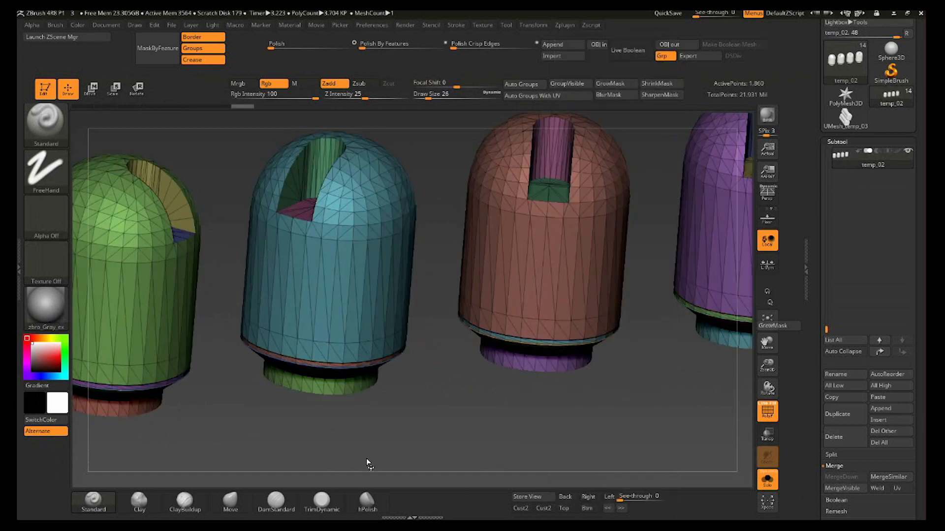
key(shift)
key(shift+f)
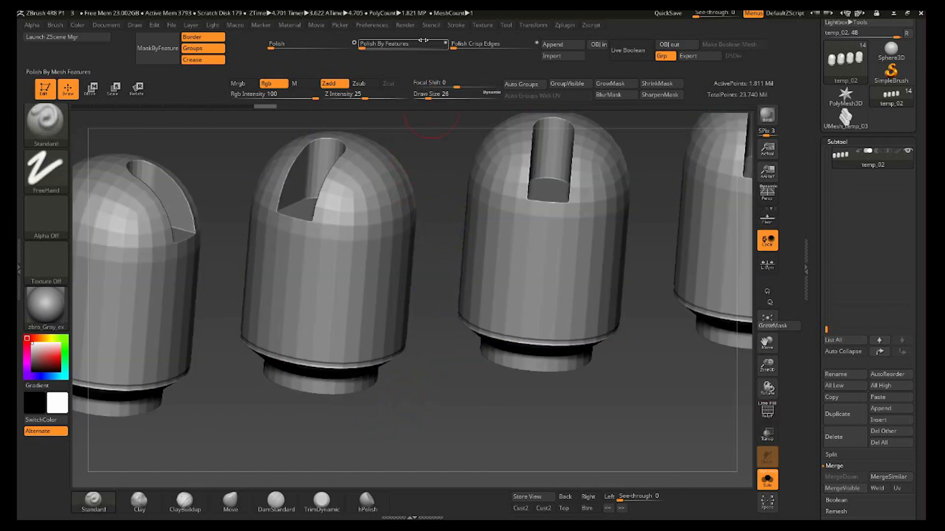
drag(446, 46, 437, 48)
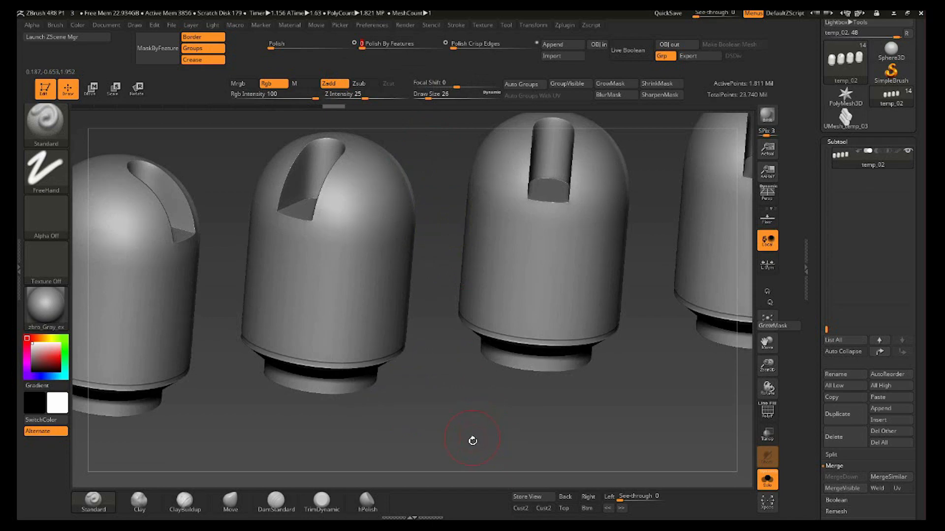
drag(423, 384, 432, 160)
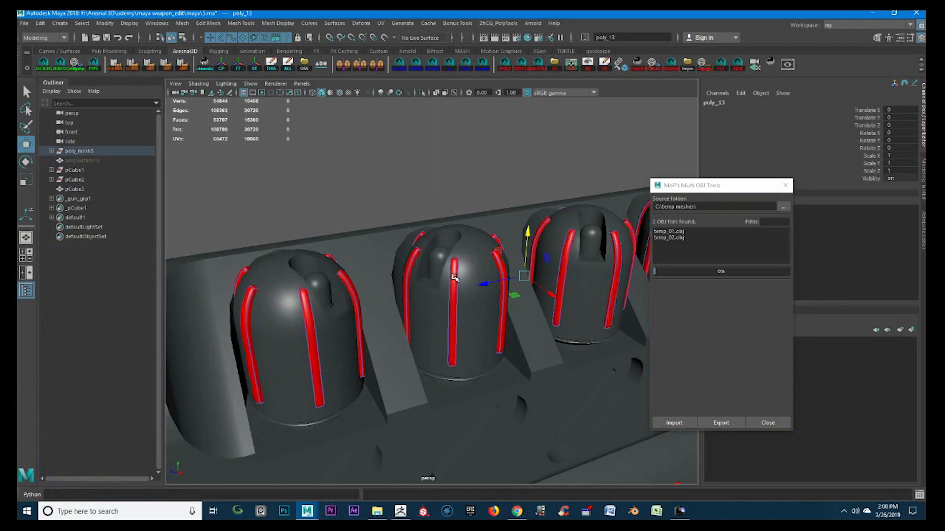
Step: In Maya, turn off smooth preview on the red capsule strips and export them to the Desktop, overwriting base.obj
key(1)
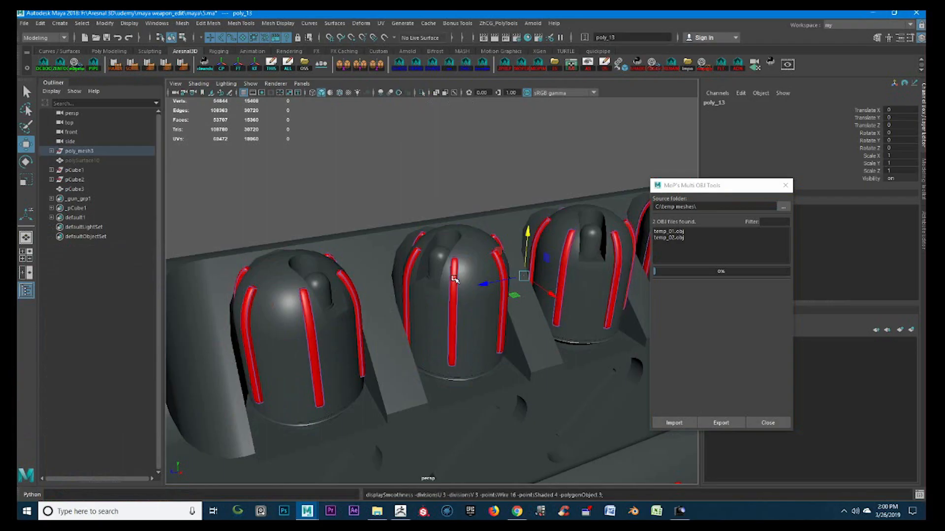
click(554, 65)
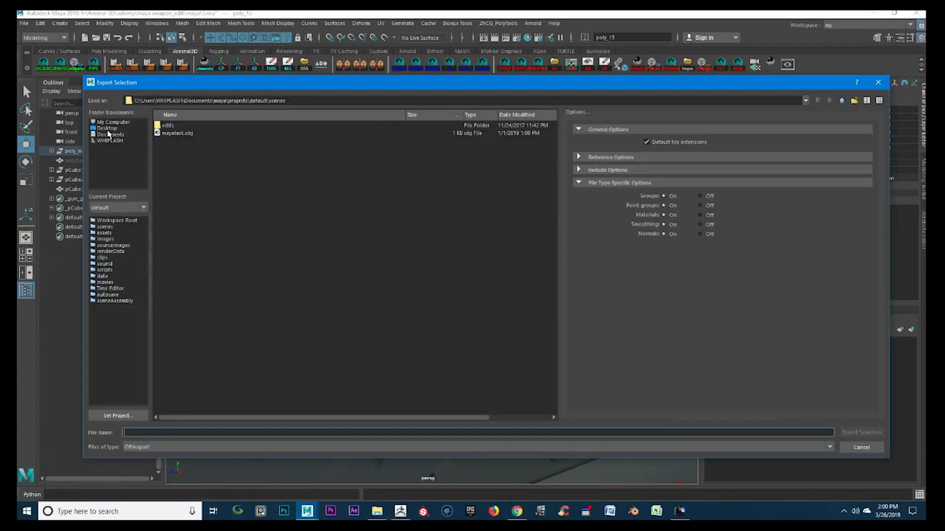
click(107, 128)
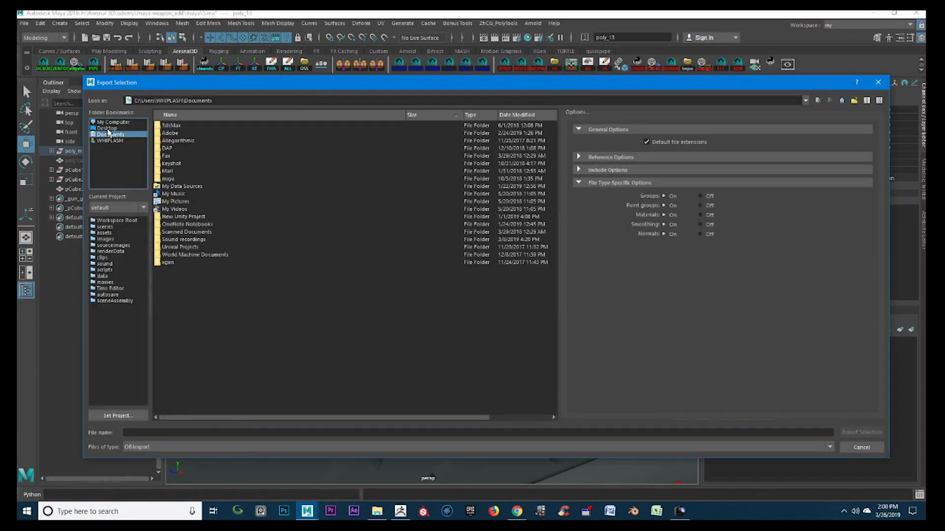
double_click(172, 224)
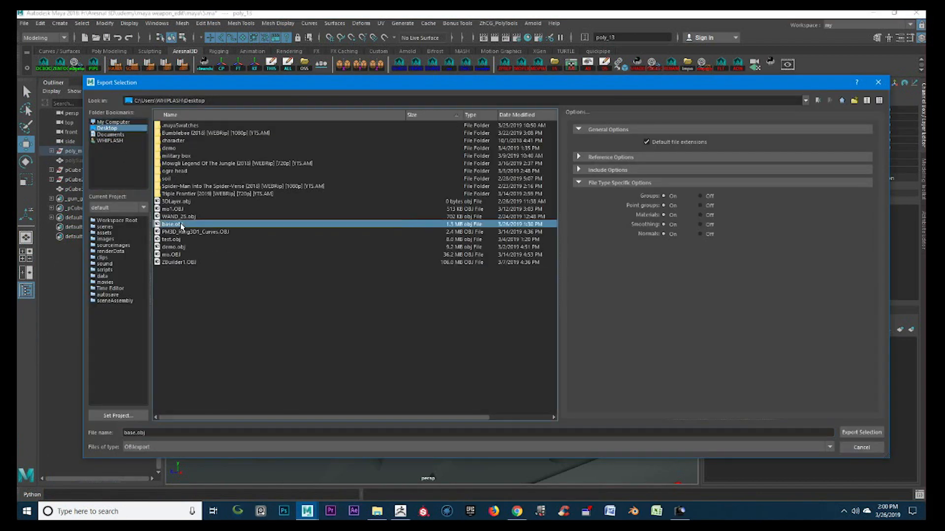
click(460, 281)
Step: Return to ZBrush, append a sphere subtool to the separate capsule tool and import the strips from base.obj into it
click(396, 515)
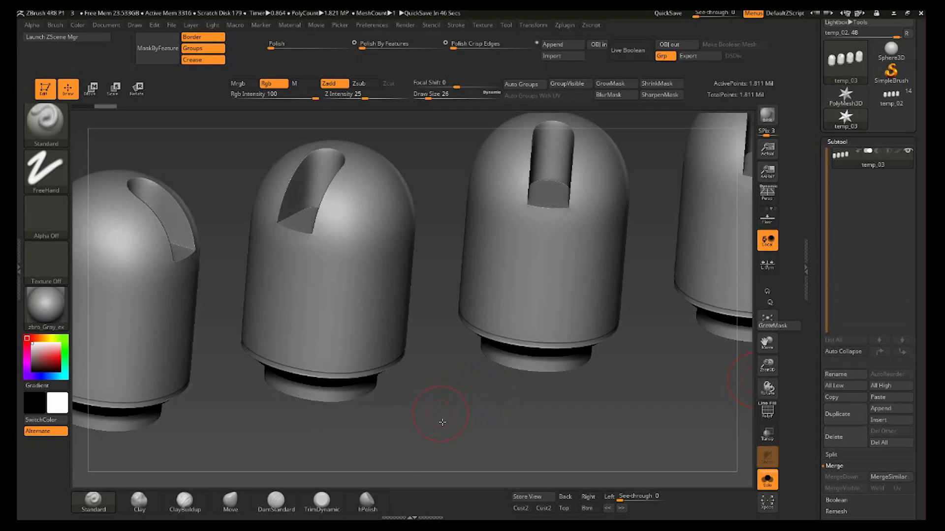
drag(443, 422, 442, 401)
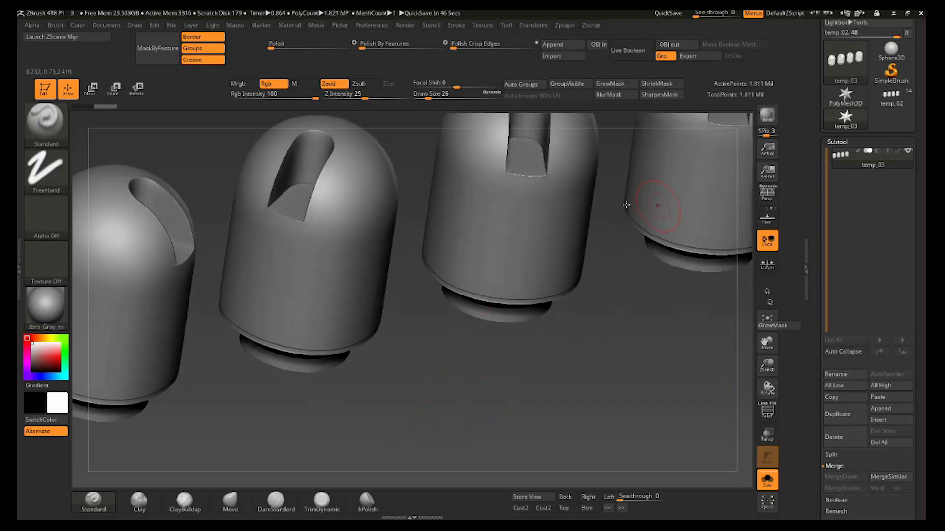
click(563, 46)
click(365, 116)
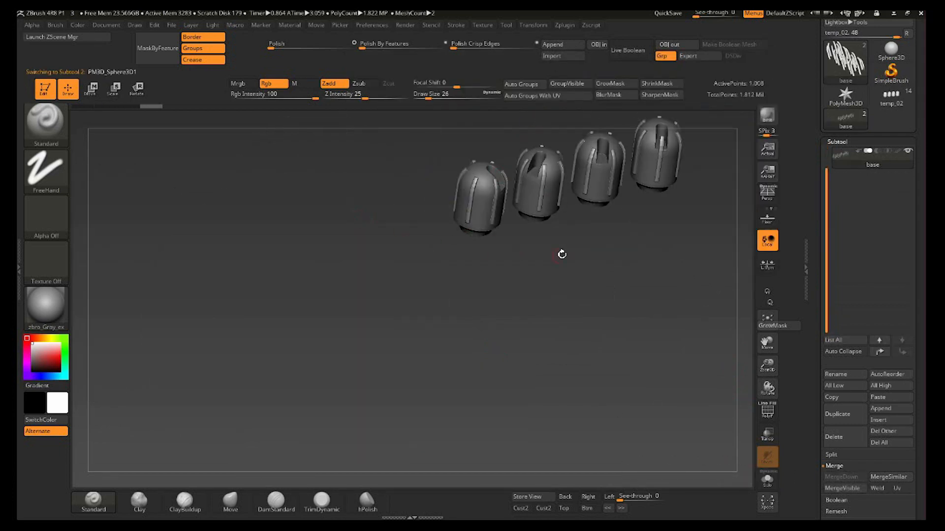
key(f)
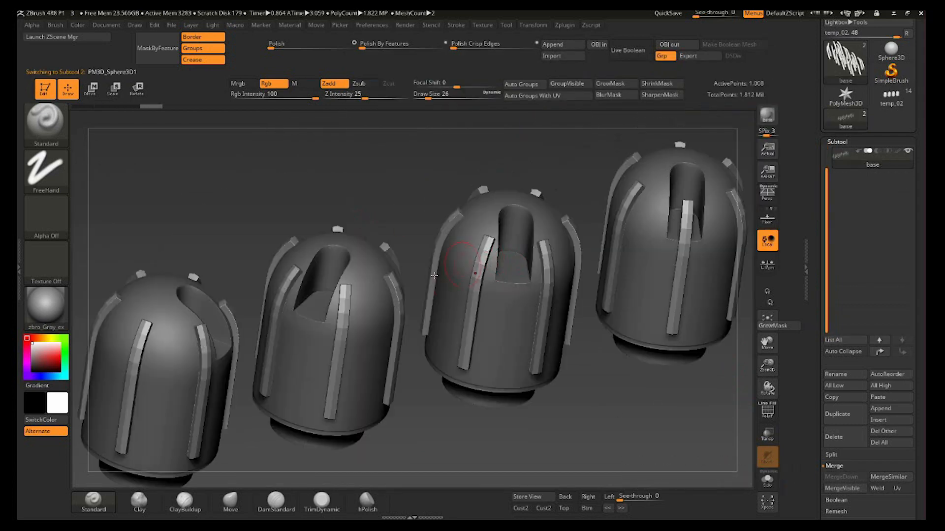
Step: Subdivide the strips subtool to subdivision level 4 and delete its lower levels
ctrl+right_drag(406, 276, 400, 371)
key(ctrl+d)
key(ctrl+d)
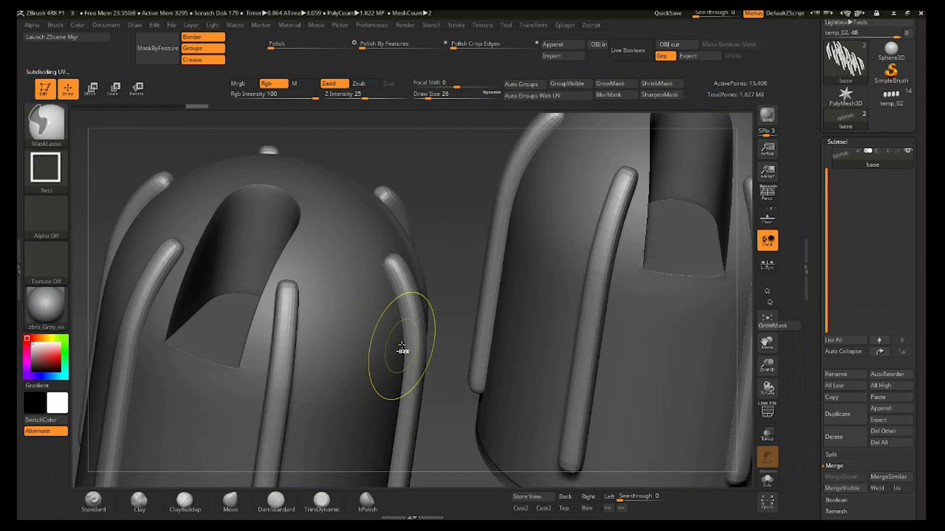
click(854, 141)
click(841, 153)
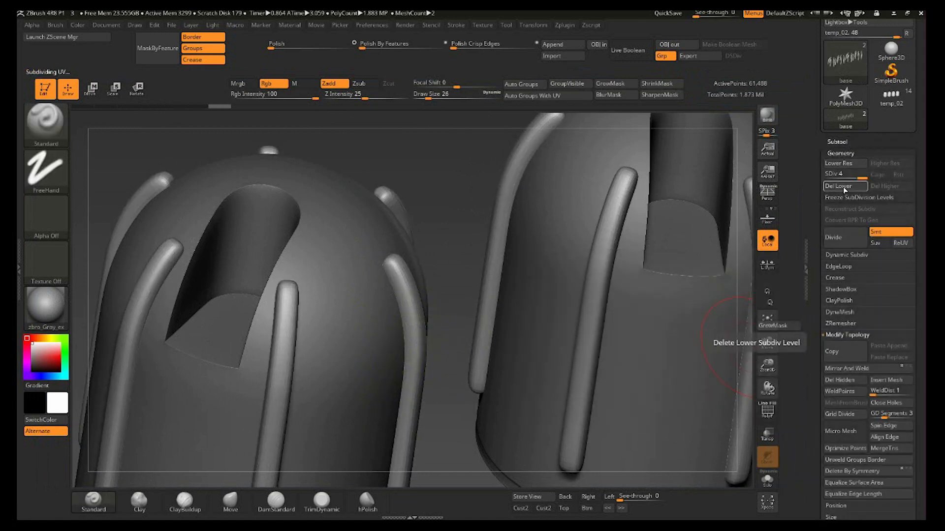
click(843, 141)
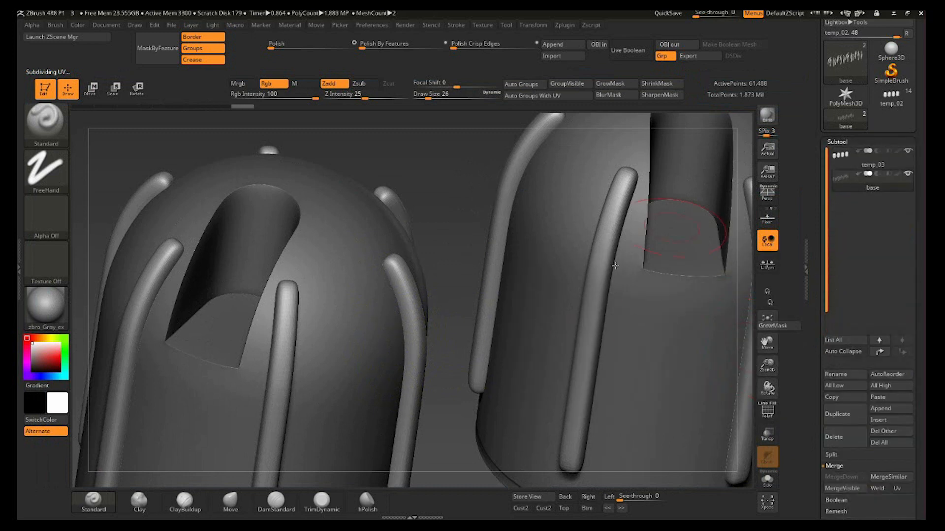
ctrl+right_drag(659, 232, 569, 155)
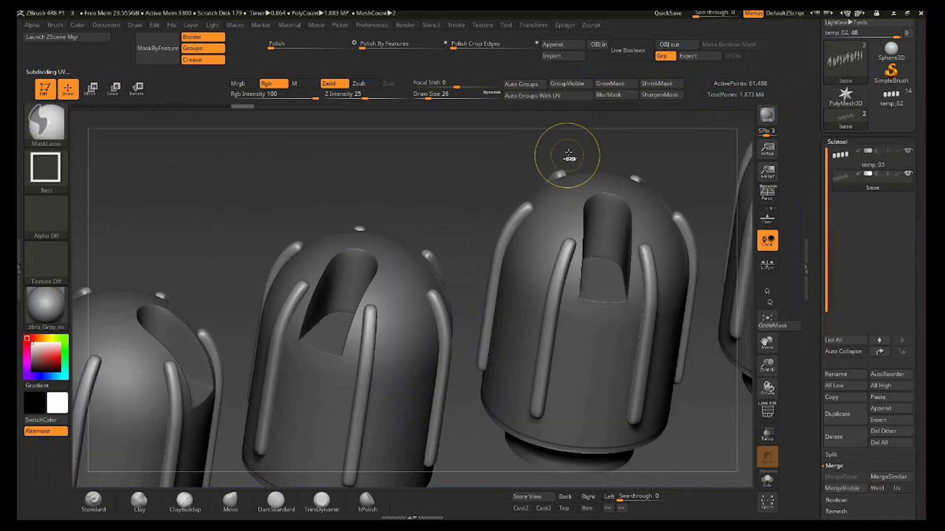
Step: Enable Live Boolean, set the strips subtool to subtract from the capsules, and make the boolean mesh
click(848, 159)
click(629, 50)
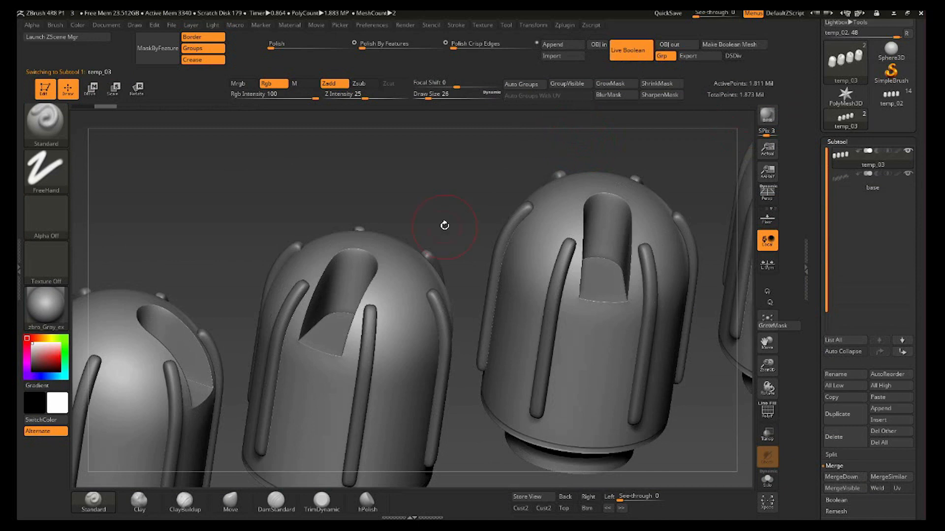
click(878, 173)
alt+right_drag(500, 369, 500, 339)
mouse_move(499, 341)
shift+mouse_down()
mouse_move(538, 407)
mouse_move(582, 376)
mouse_move(586, 401)
mouse_move(438, 334)
shift+mouse_up()
ctrl+right_drag(438, 334, 448, 330)
ctrl+right_drag(513, 241, 512, 315)
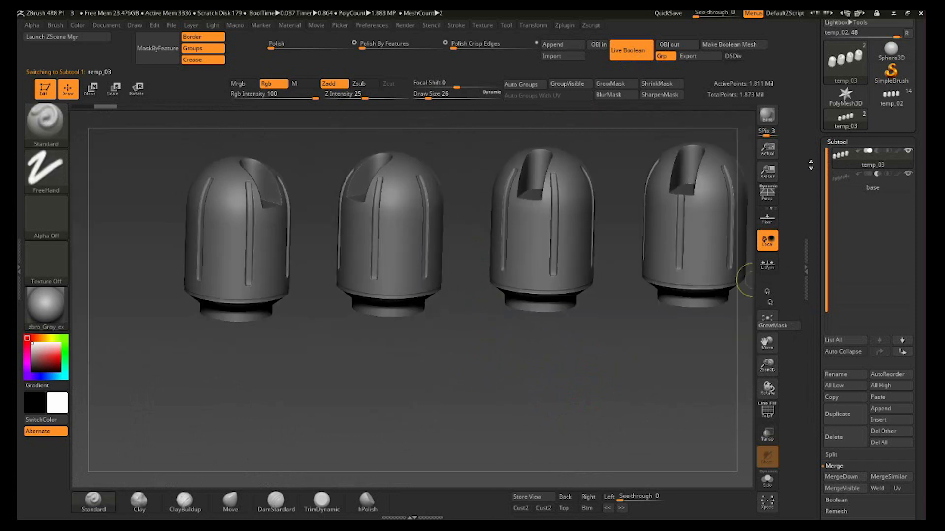
click(725, 44)
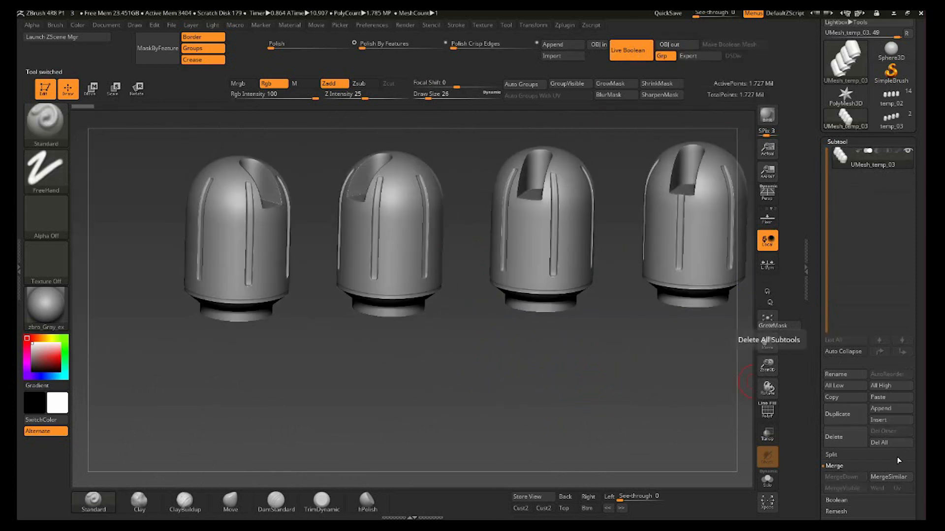
Step: Copy the grooved capsules mesh into the gun tool as a subtool and isolate it with Solo
click(839, 399)
click(891, 96)
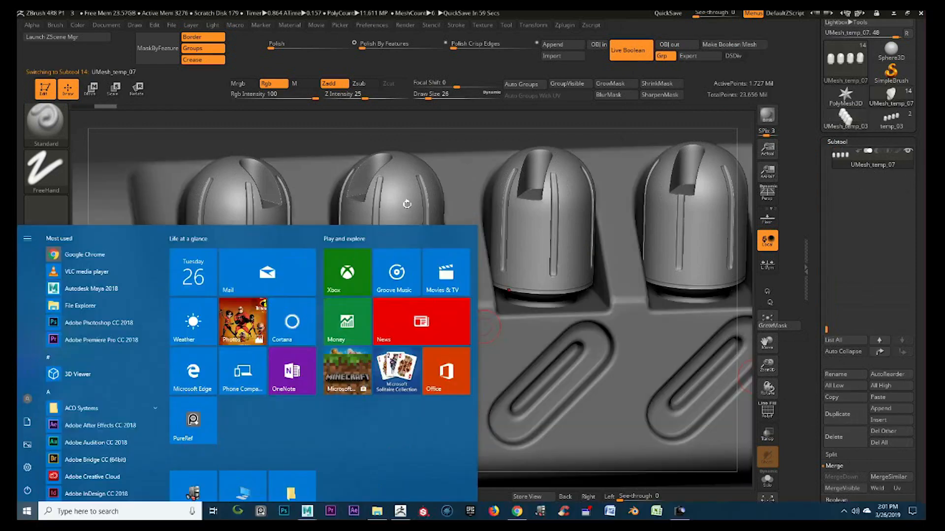
key(super)
click(767, 480)
Step: Mask the capsules by feature using only Groups, with Border and Crease turned off
ctrl+right_drag(591, 374, 504, 404)
key(shift+f)
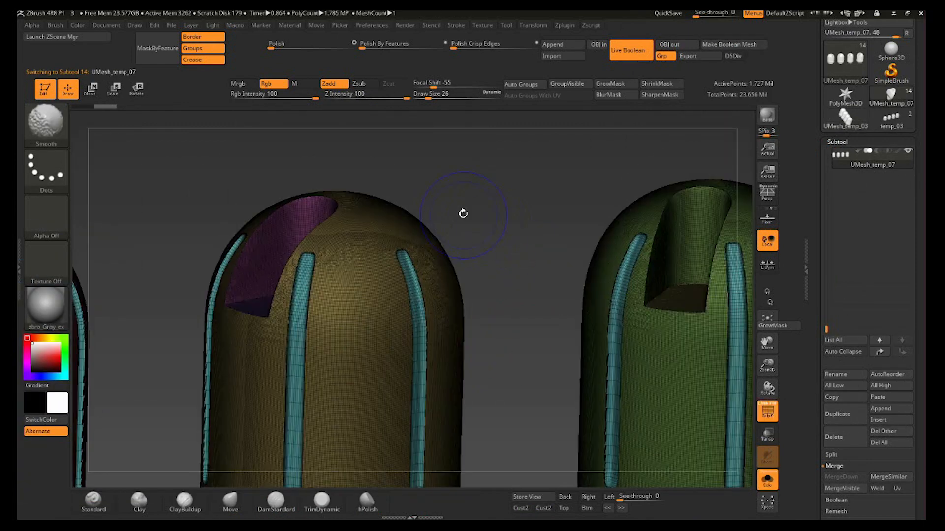
key(shift+f)
click(193, 59)
click(193, 38)
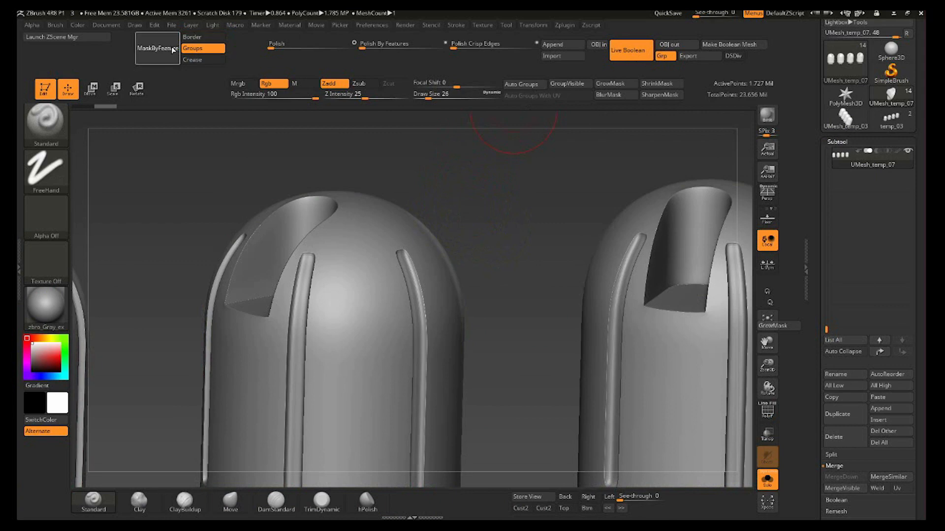
click(170, 49)
Step: Grow and blur the capsules' mask, invert it, and soften the groove edges with Polish
right_drag(481, 197, 485, 216)
click(619, 85)
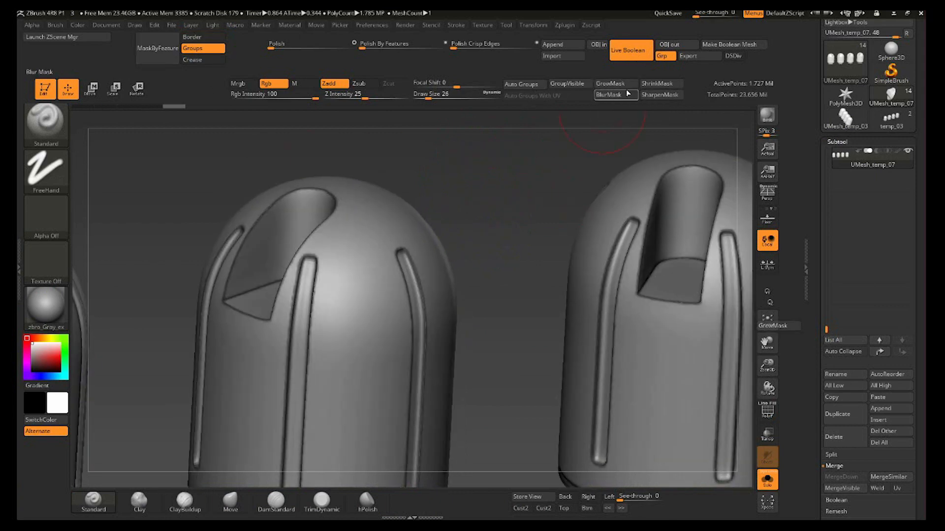
click(628, 94)
ctrl+click(517, 179)
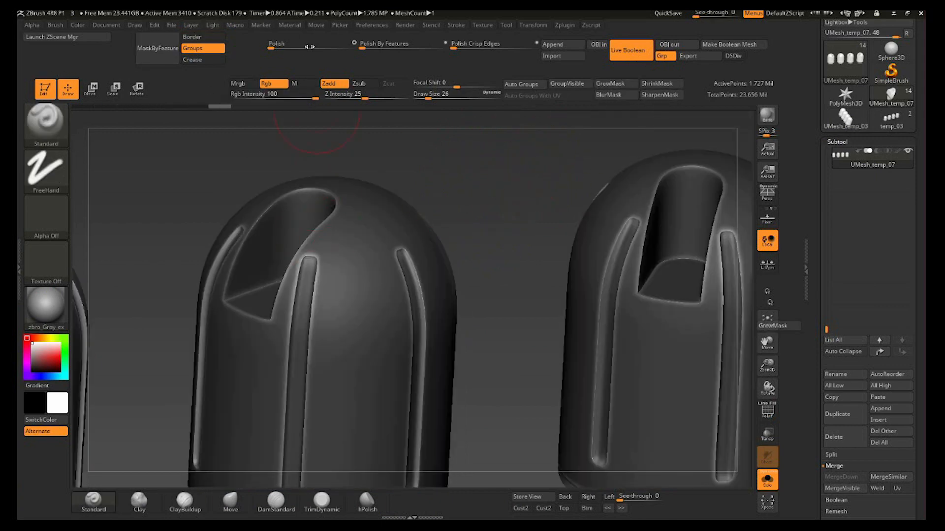
drag(280, 45, 300, 44)
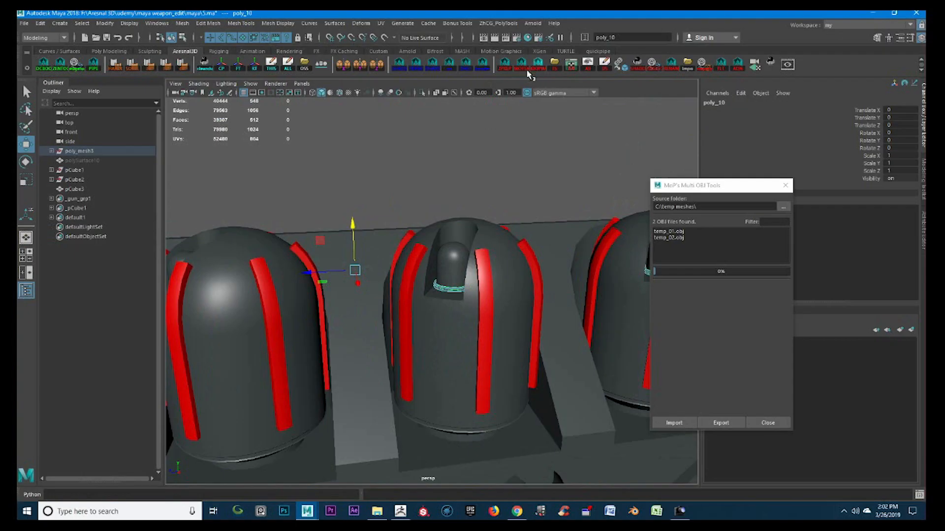
Step: In Maya, isolate the small inner capsule with its base ring, the mesh poly_10
alt+drag(480, 200, 500, 195)
alt+right_drag(500, 195, 551, 164)
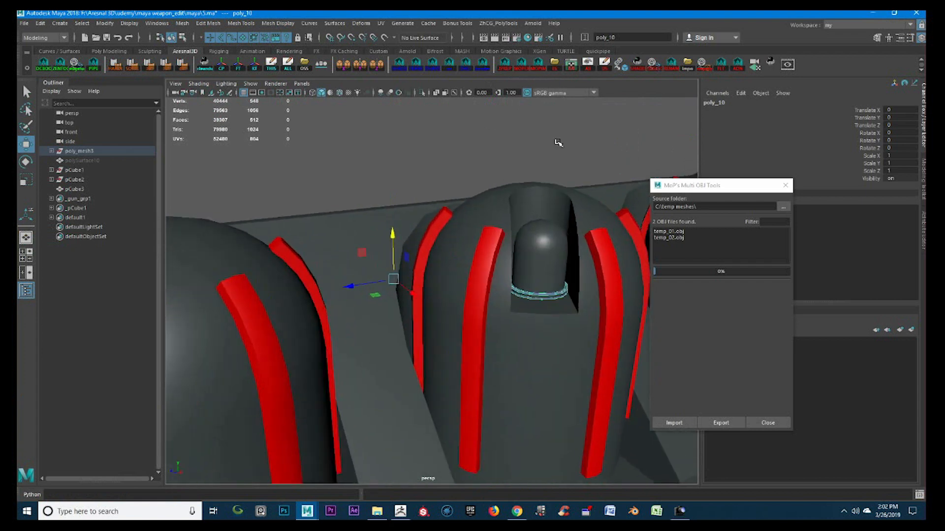
alt+drag(551, 179, 446, 211)
alt+right_drag(446, 212, 500, 147)
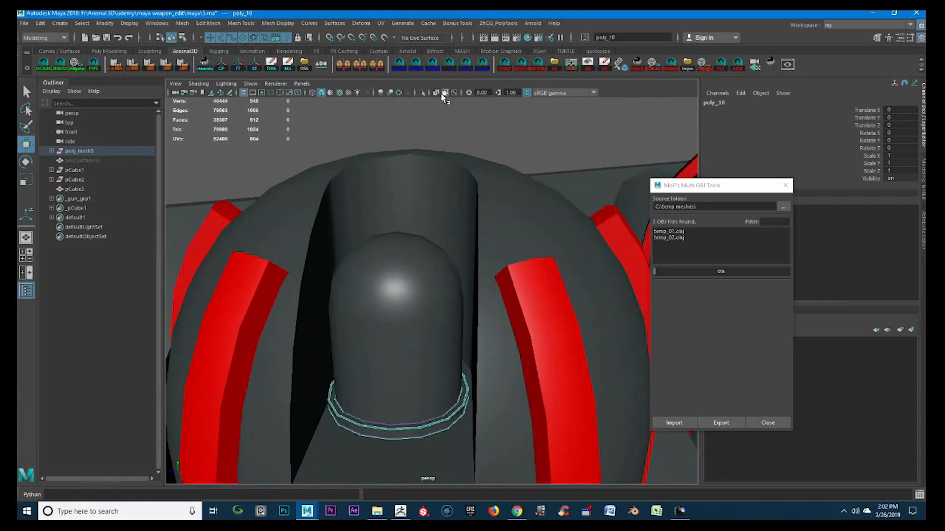
click(423, 93)
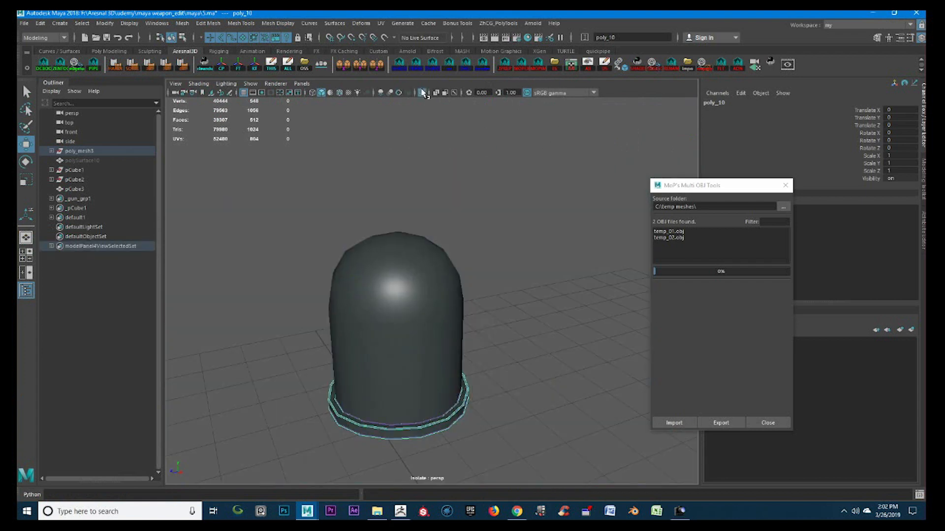
Step: Turn on smooth preview for the isolated inner capsule and check its base ring up close
click(468, 68)
key(f)
alt+drag(514, 384, 518, 377)
alt+right_drag(413, 297, 453, 283)
alt+middle_drag(376, 340, 500, 295)
alt+right_drag(300, 305, 392, 276)
click(396, 304)
alt+middle_drag(294, 322, 460, 285)
click(316, 351)
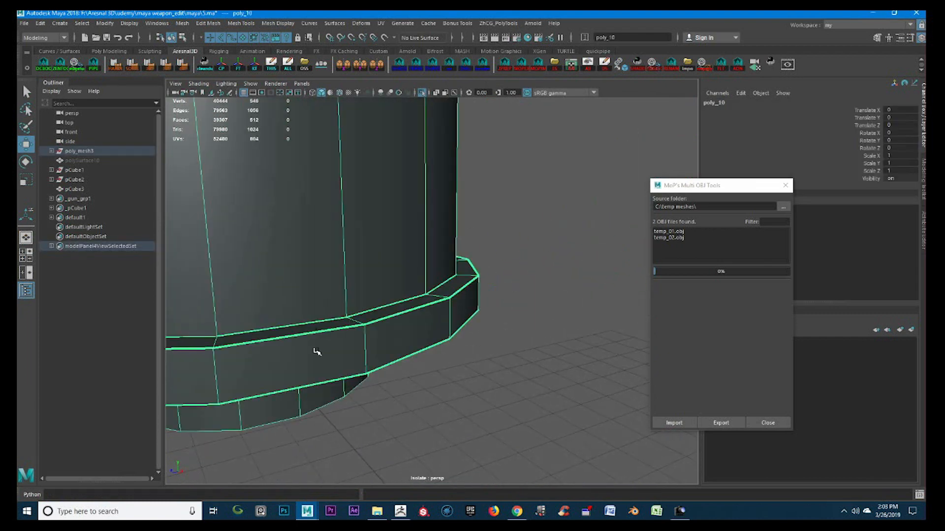
key(3)
click(401, 336)
click(372, 333)
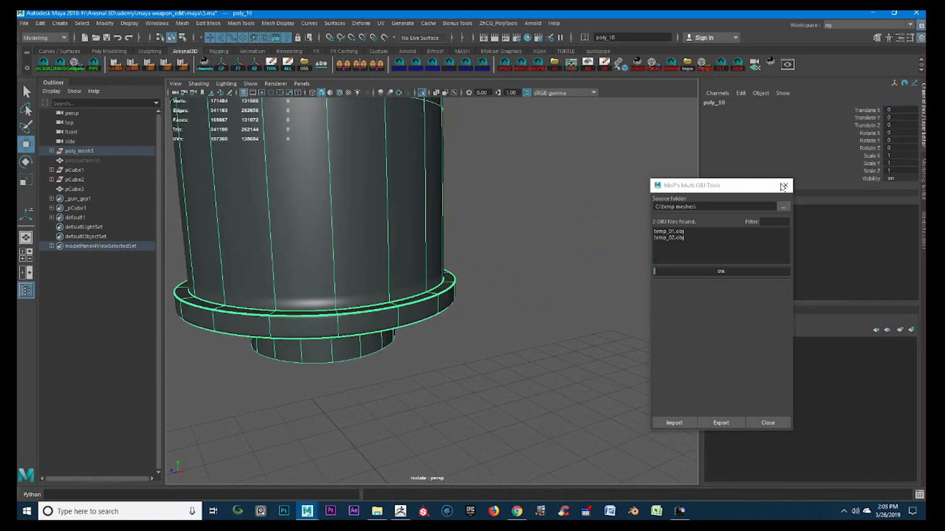
Step: Close the Multi OBJ Tools window and export the inner capsule to the Desktop, overwriting base.obj
click(784, 186)
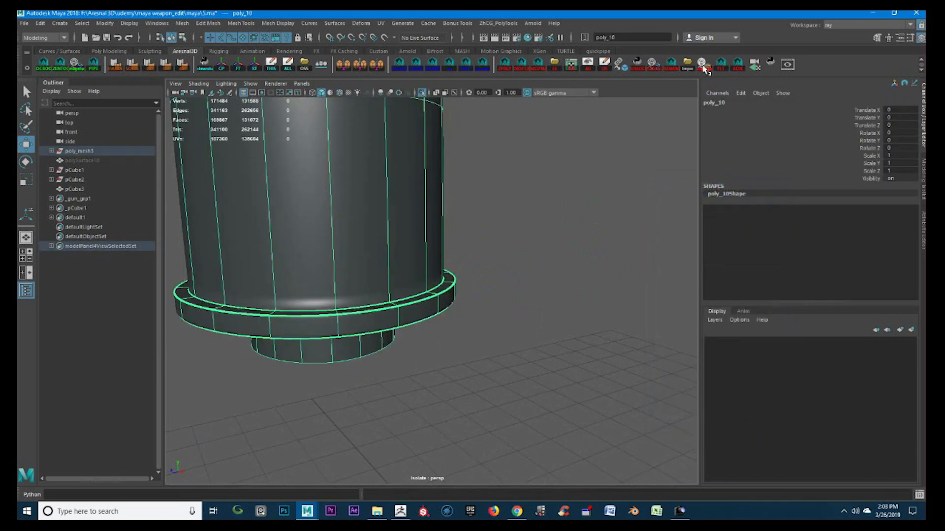
click(458, 300)
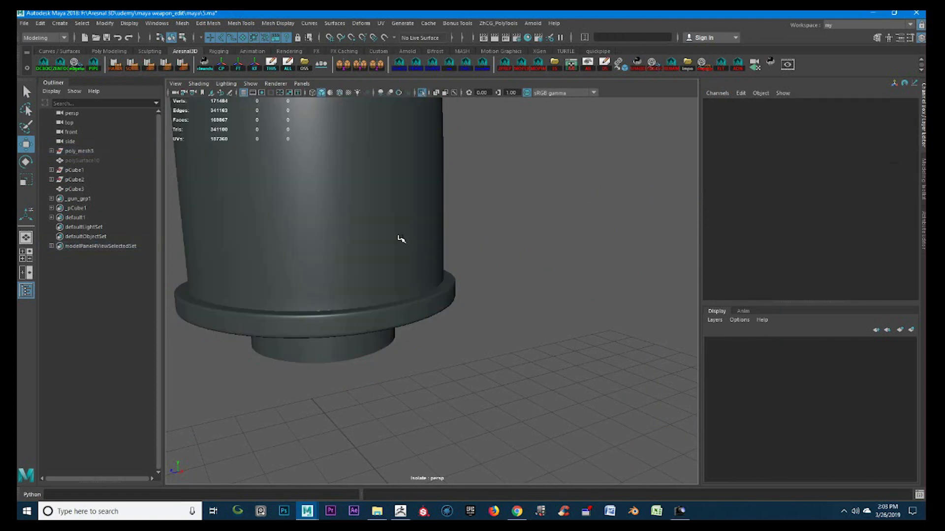
click(398, 239)
click(561, 69)
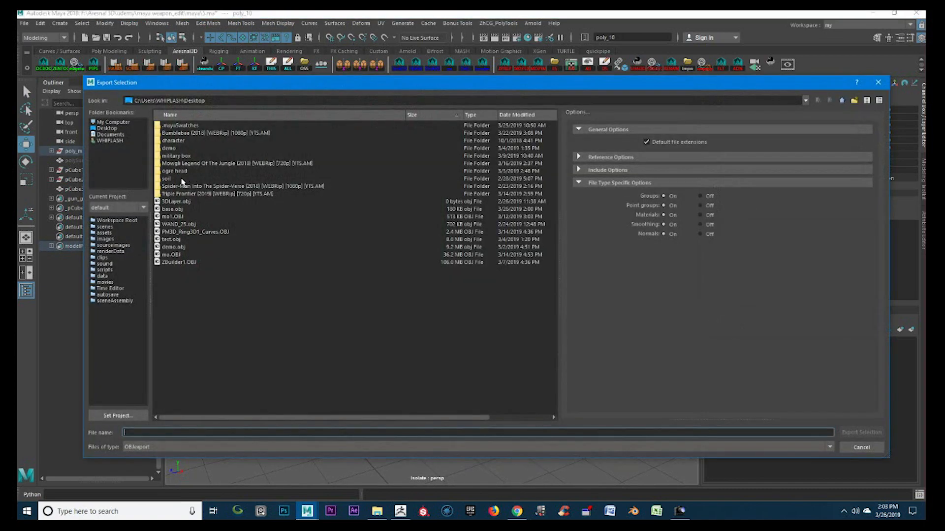
double_click(180, 211)
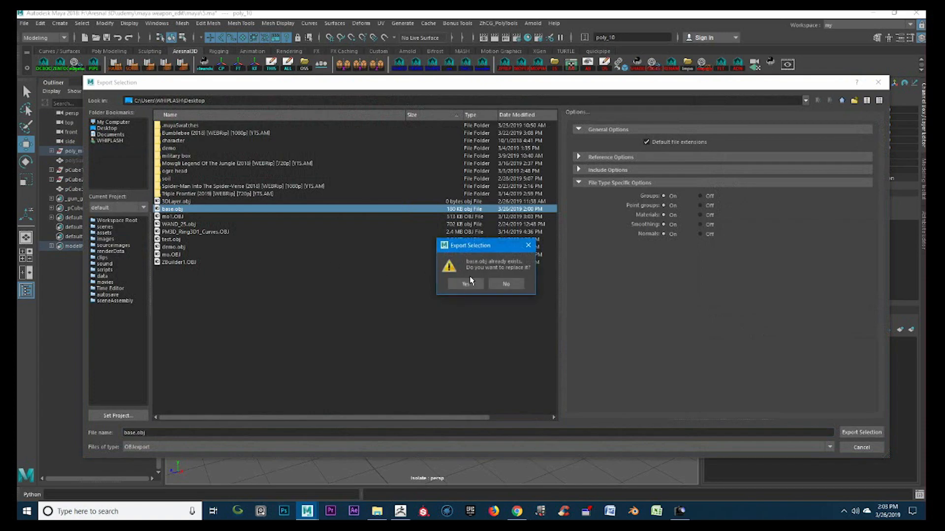
click(465, 282)
Step: Switch to ZBrush, append a sphere subtool to the gun tool and import base.obj into it
click(401, 512)
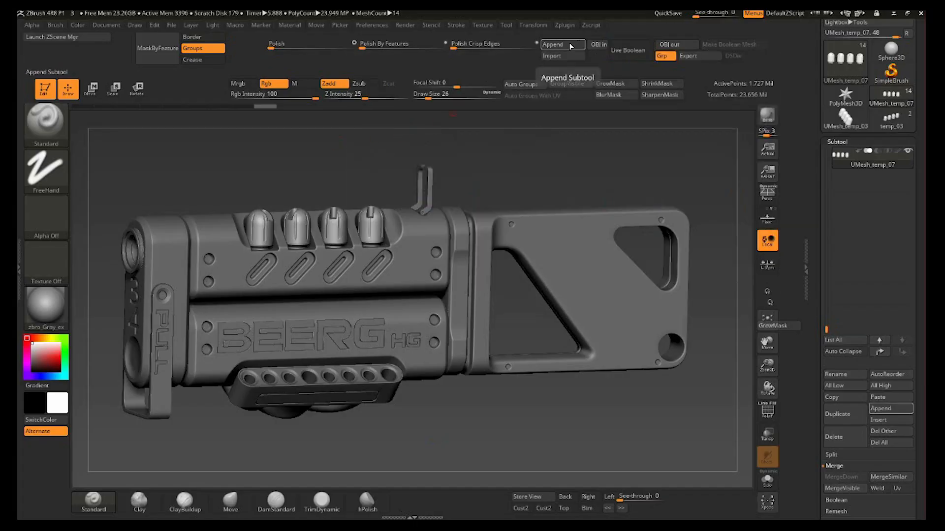
click(552, 45)
click(396, 127)
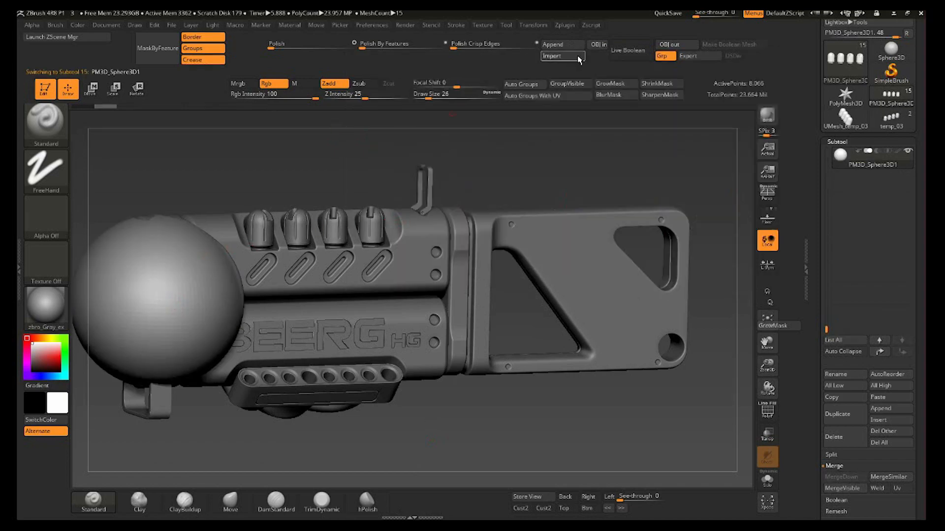
click(562, 55)
double_click(344, 227)
drag(474, 389, 499, 432)
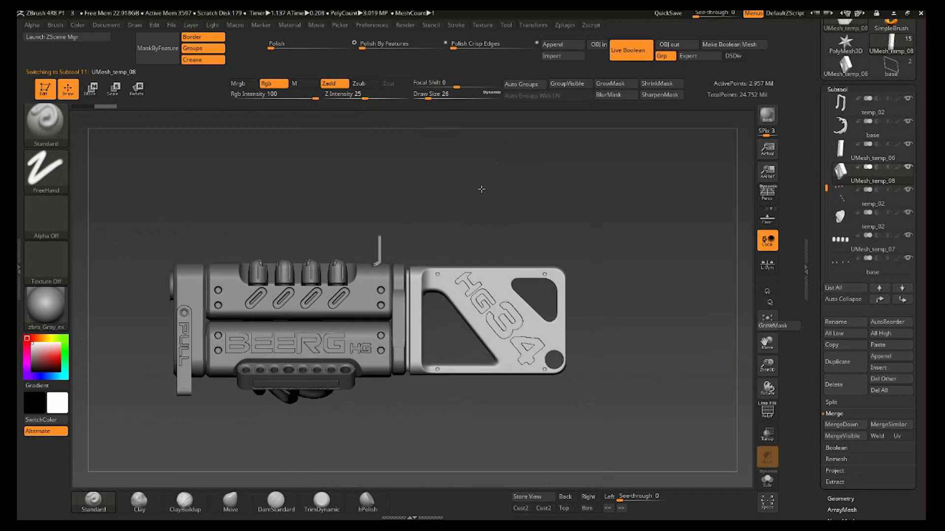
Step: Render the complete gun with BPR from the side showing the BEERG HG and HG34 lettering
drag(481, 189, 590, 173)
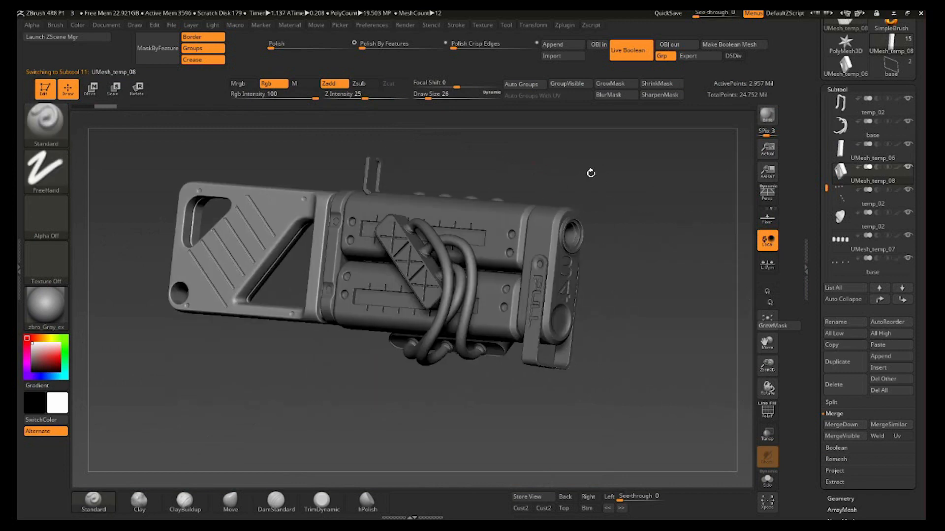
key(f)
key(f)
mouse_move(509, 333)
ctrl+right_down()
mouse_move(468, 195)
mouse_move(585, 185)
ctrl+right_up()
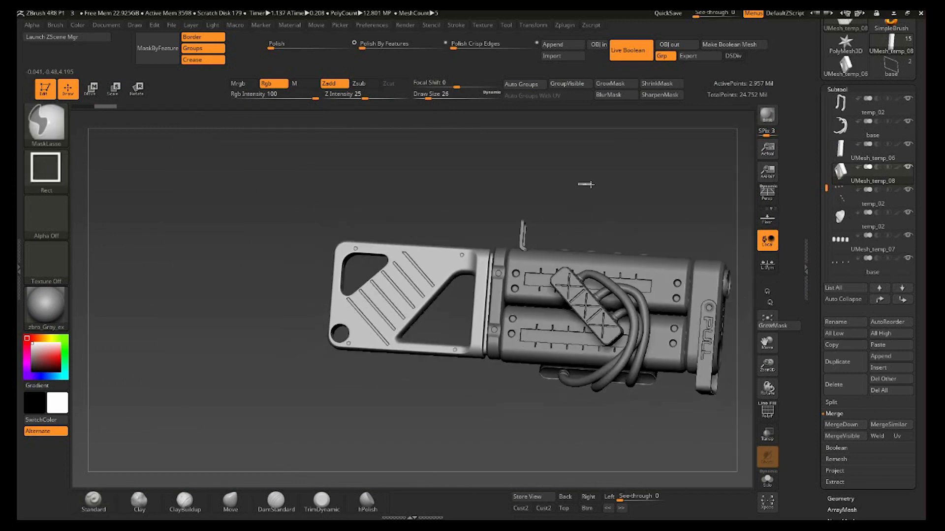
drag(628, 207, 659, 215)
mouse_move(681, 215)
alt+mouse_down()
mouse_move(610, 187)
mouse_move(599, 190)
mouse_move(603, 200)
mouse_move(551, 216)
alt+mouse_up()
key(f)
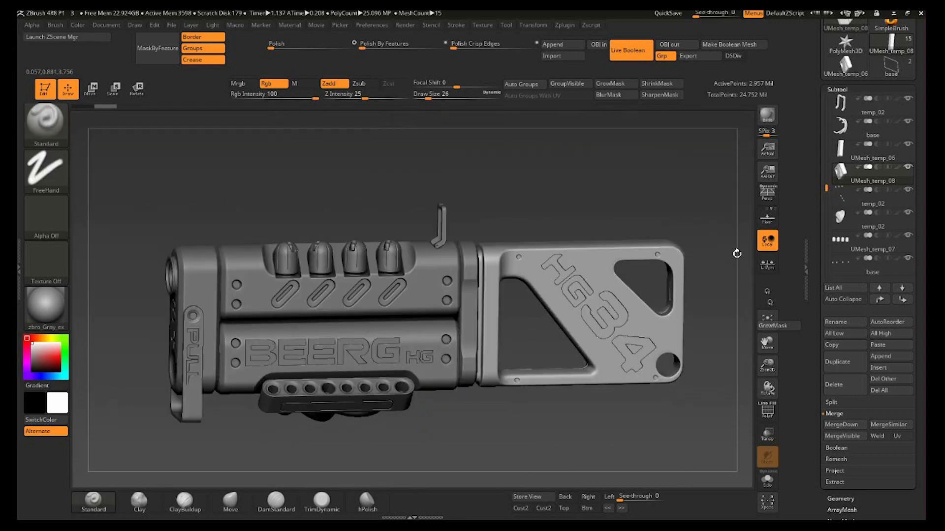
click(766, 117)
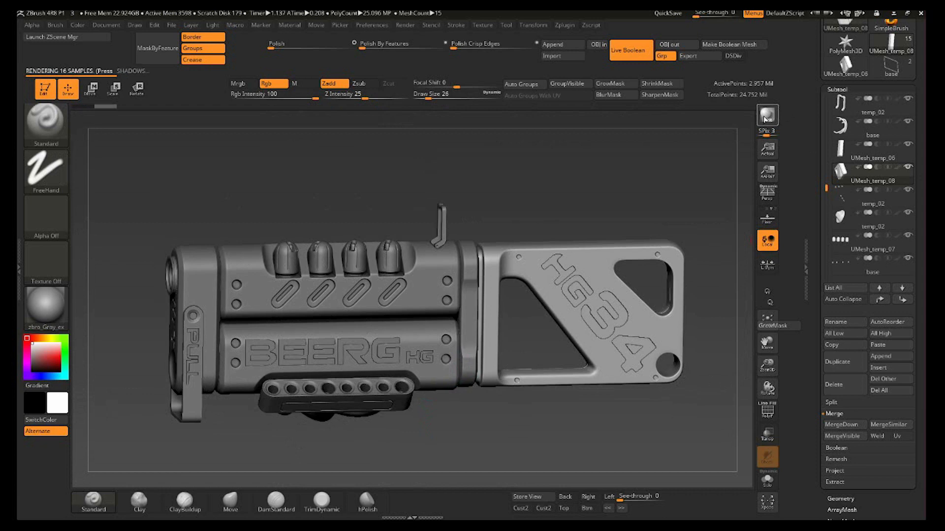